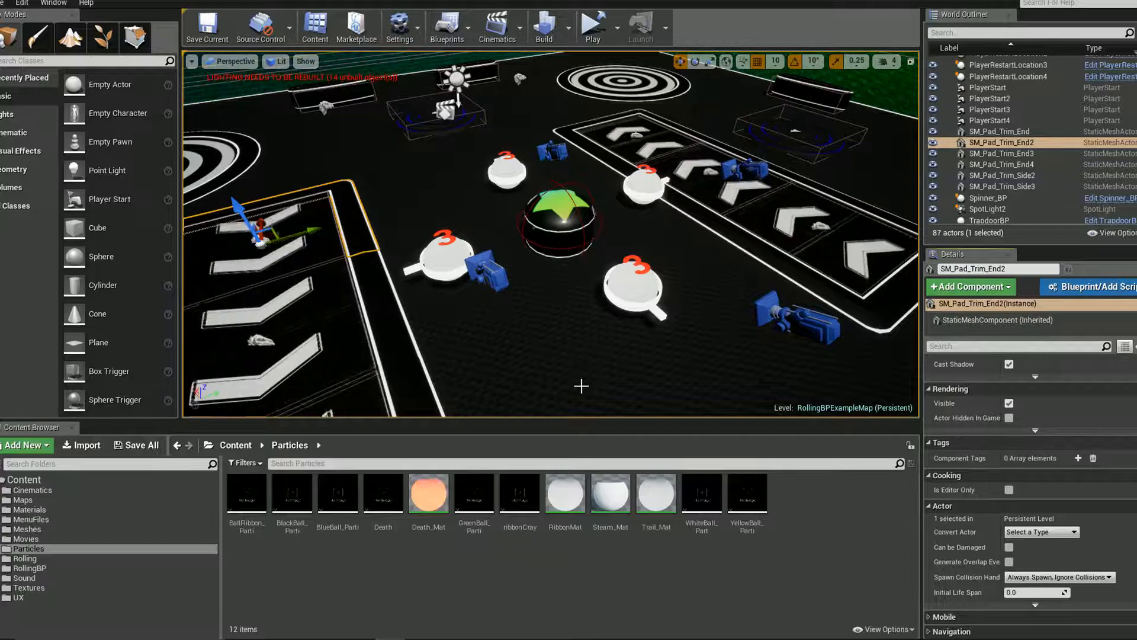
Switch to 3ds Max and create a cylinder about 18 in radius and 53 high at the origin of a maximized Perspective viewport
key("alt+Tab")
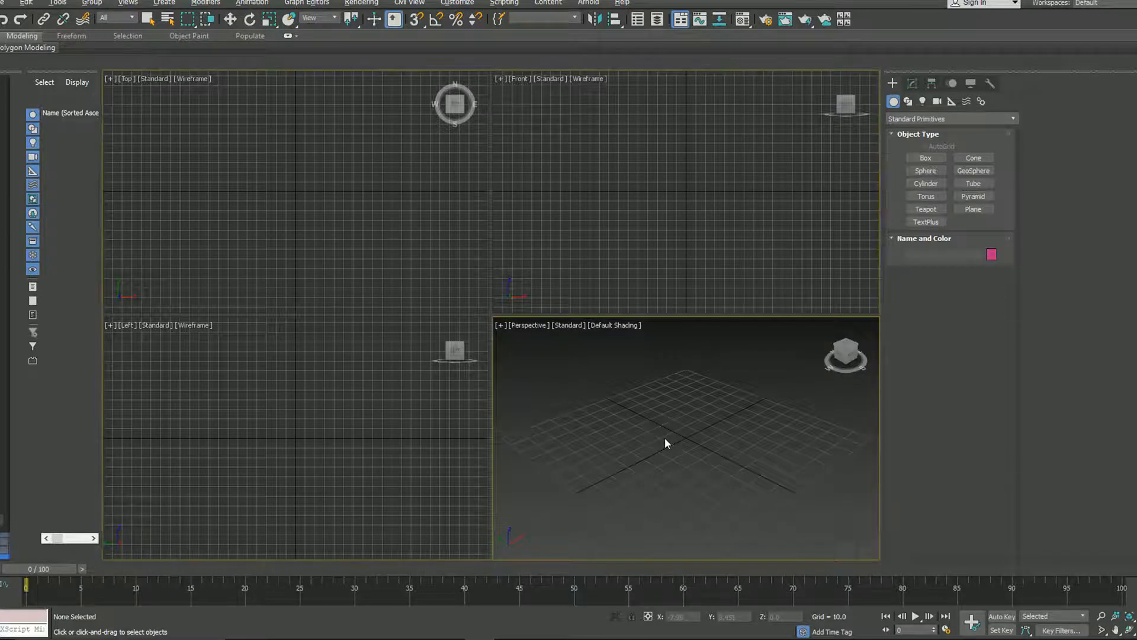
key("alt+w")
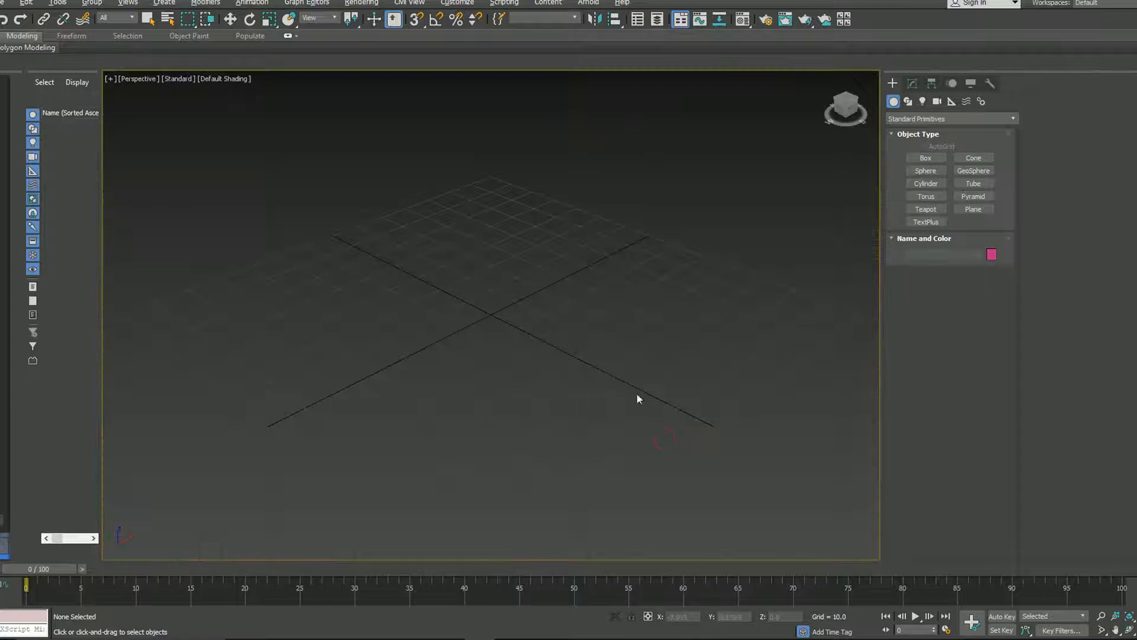
left_click(927, 184)
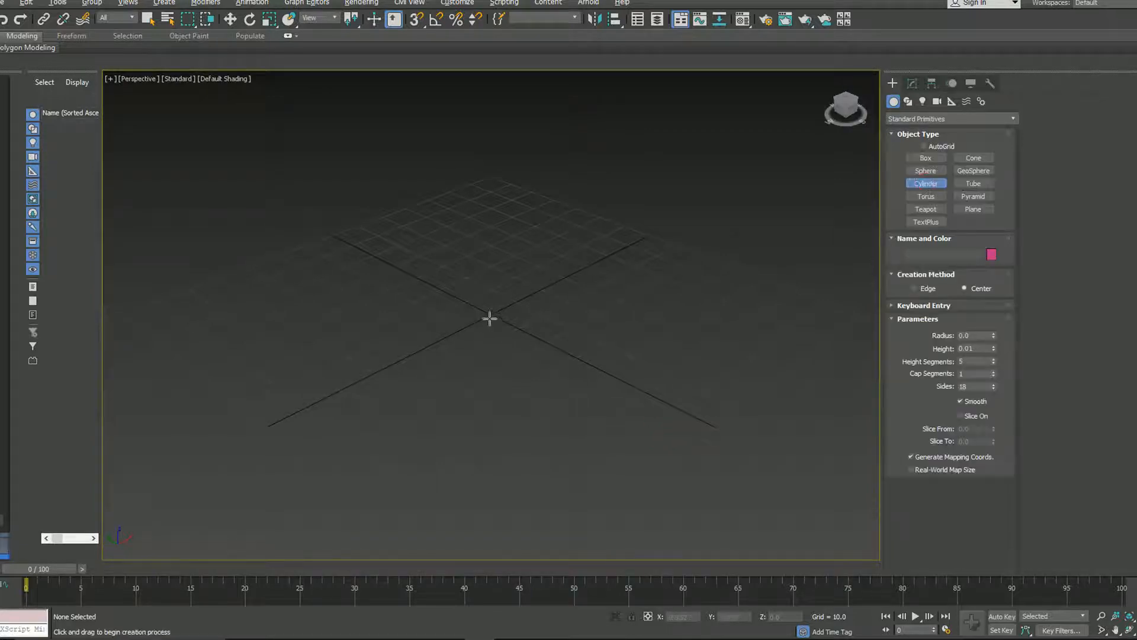
left_click_drag(490, 315, 468, 287)
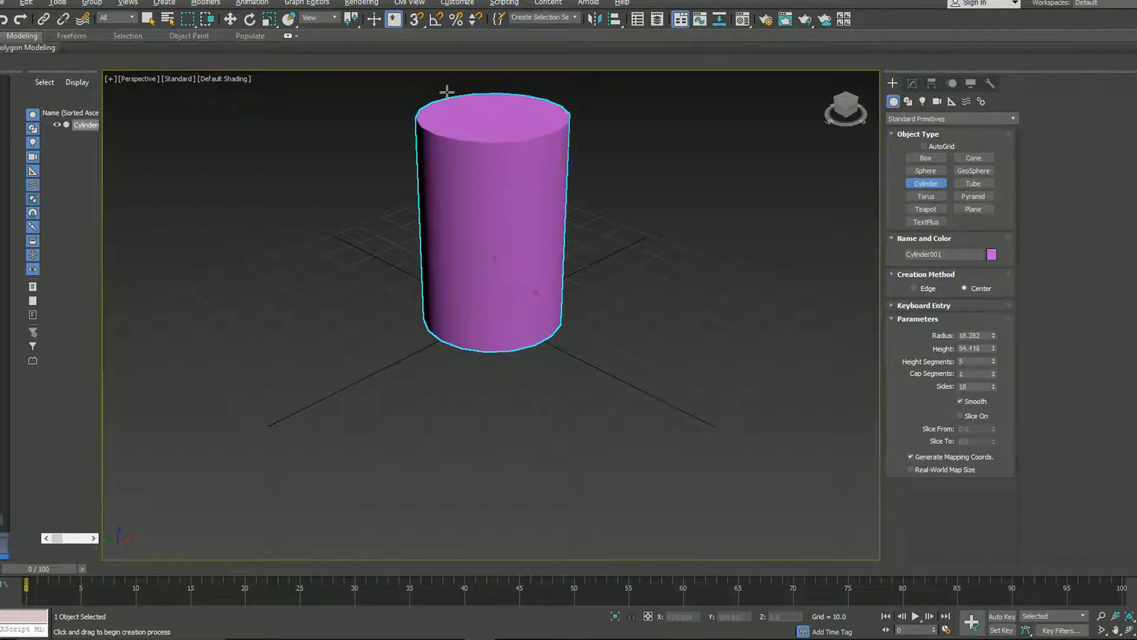
left_click(450, 97)
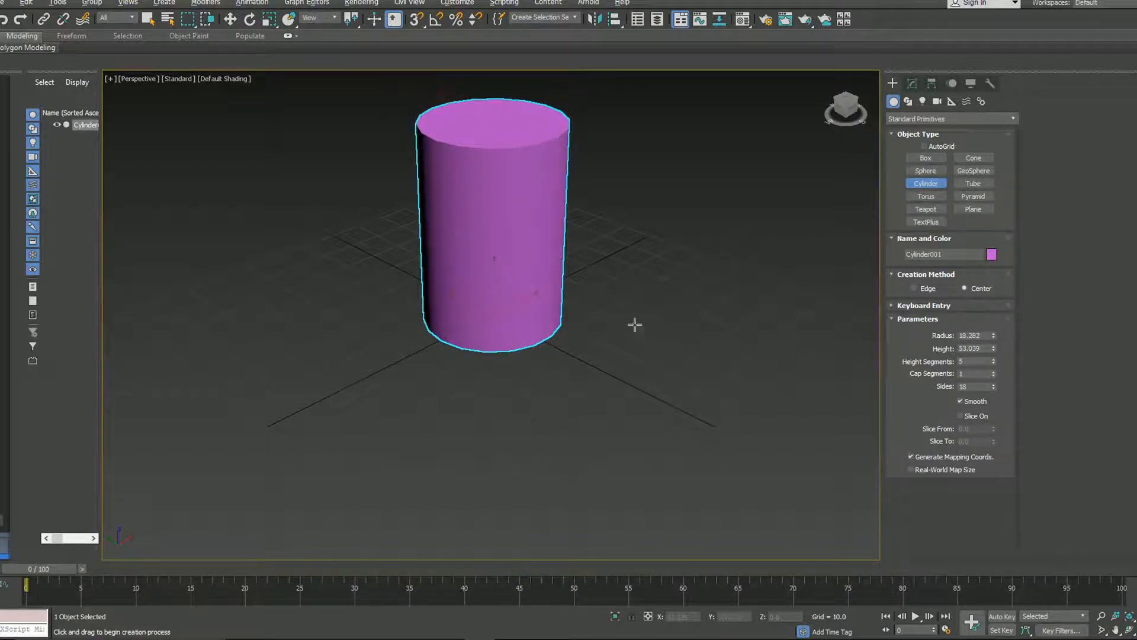
right_click(597, 314)
left_click(605, 314)
Set the cylinder's radius to 20 and height to 55, and display it with Edged Faces
middle_click_drag(607, 278, 548, 370, "alt")
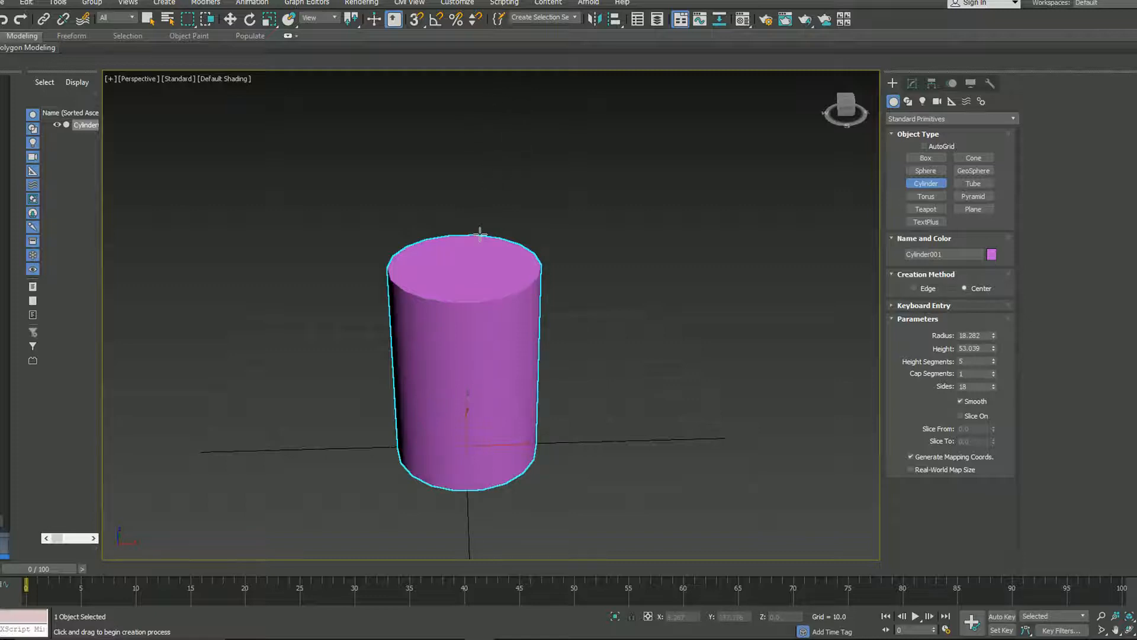
left_click(983, 335)
type("20")
key("Tab")
type("5")
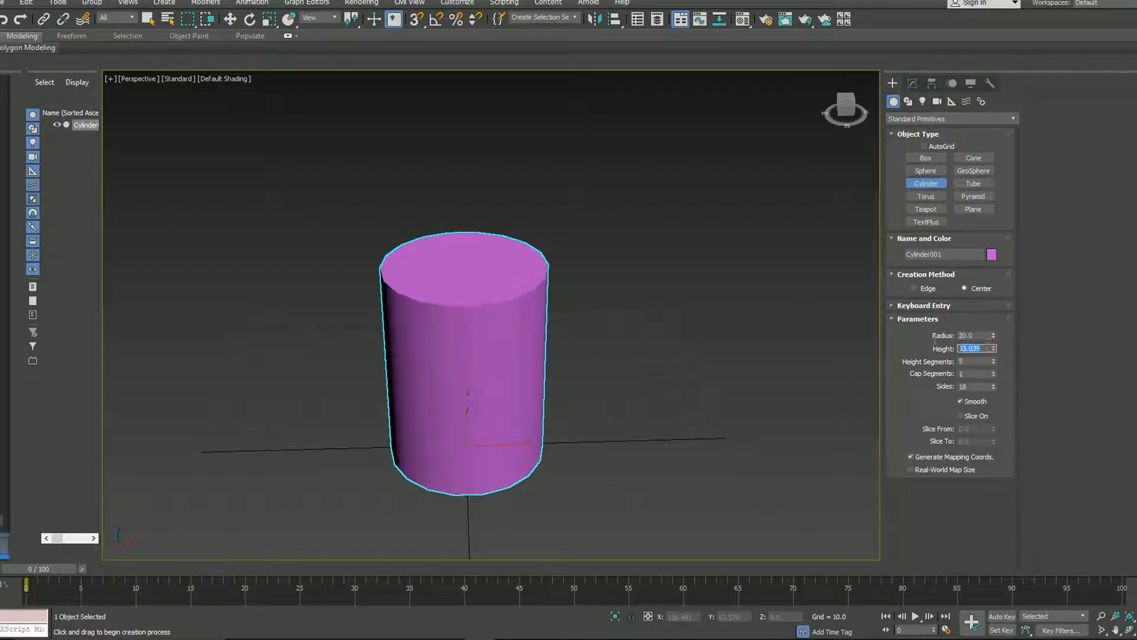
key("Tab")
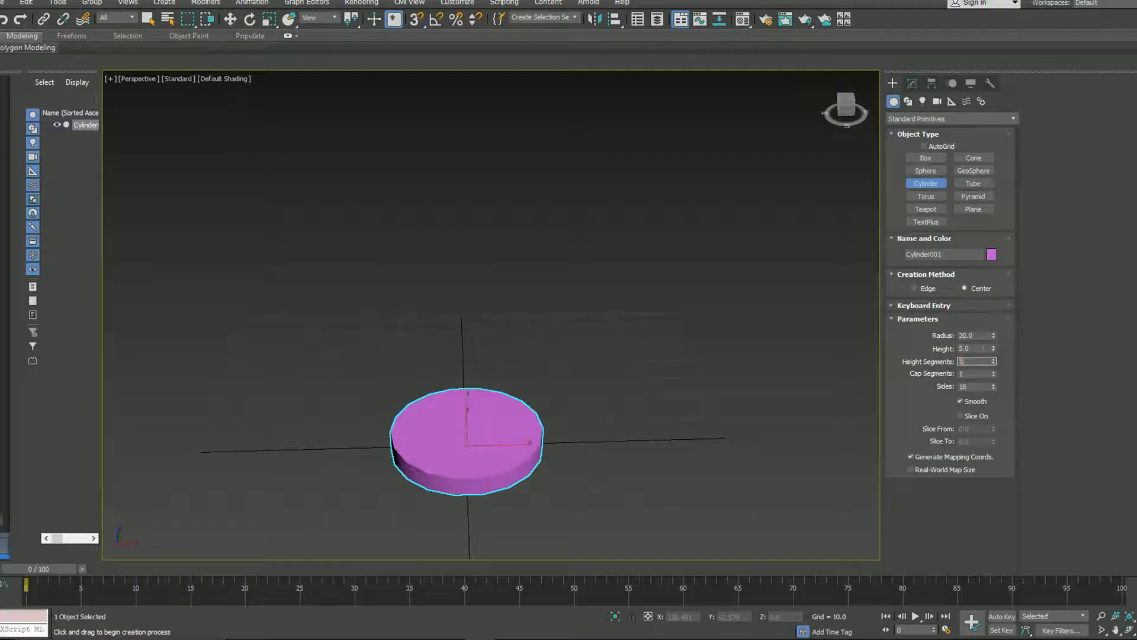
double_click(971, 349)
type("55")
key("Return")
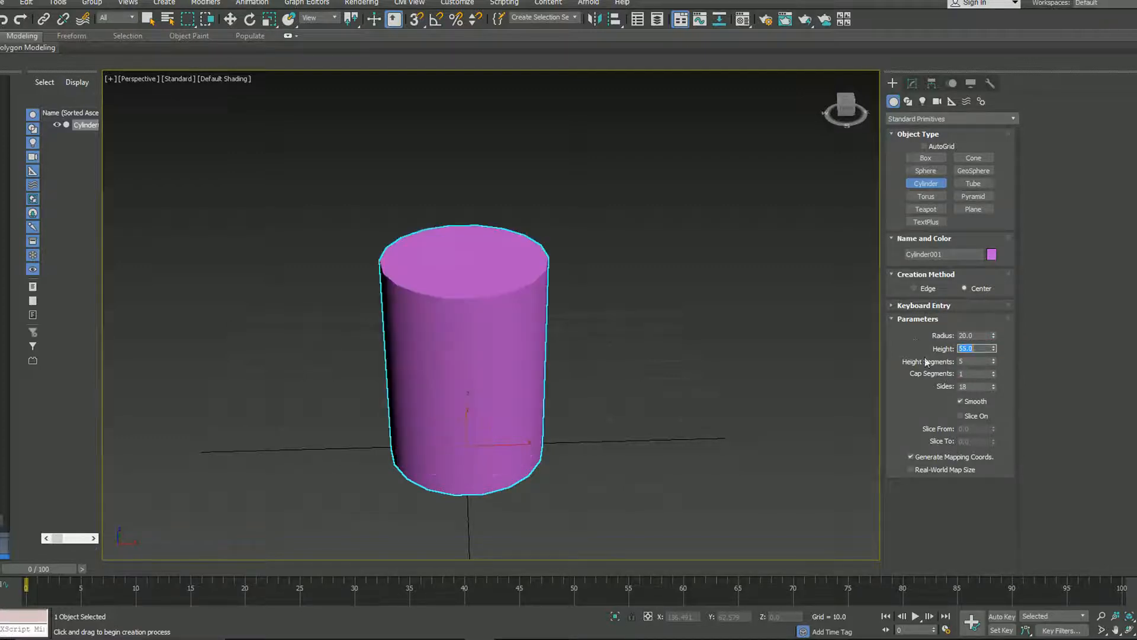
left_click(223, 78)
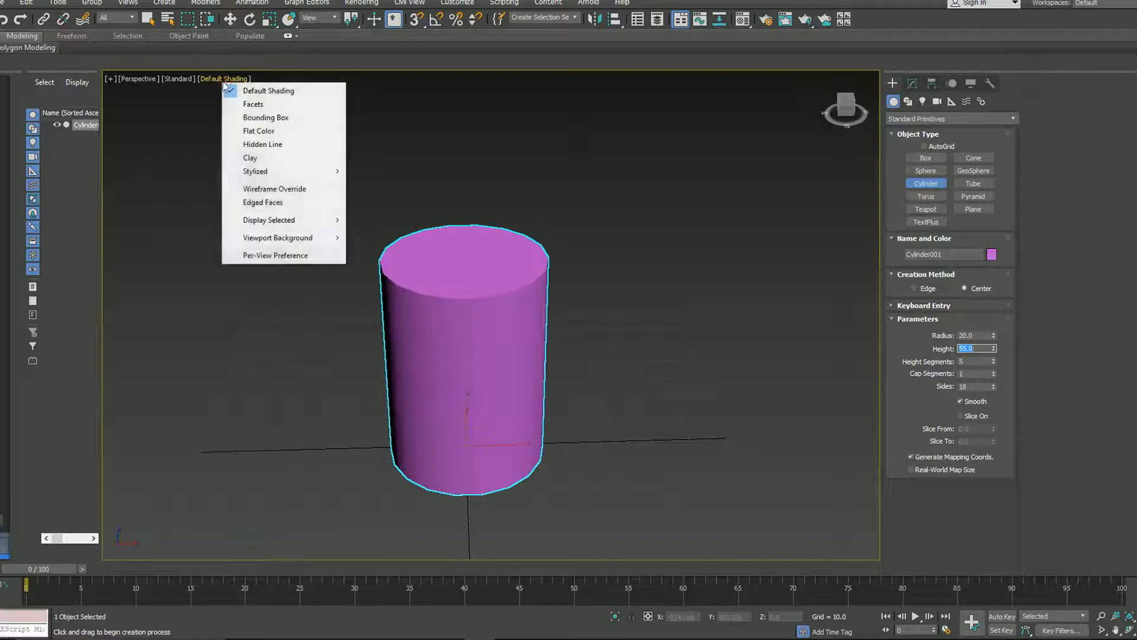
left_click(273, 204)
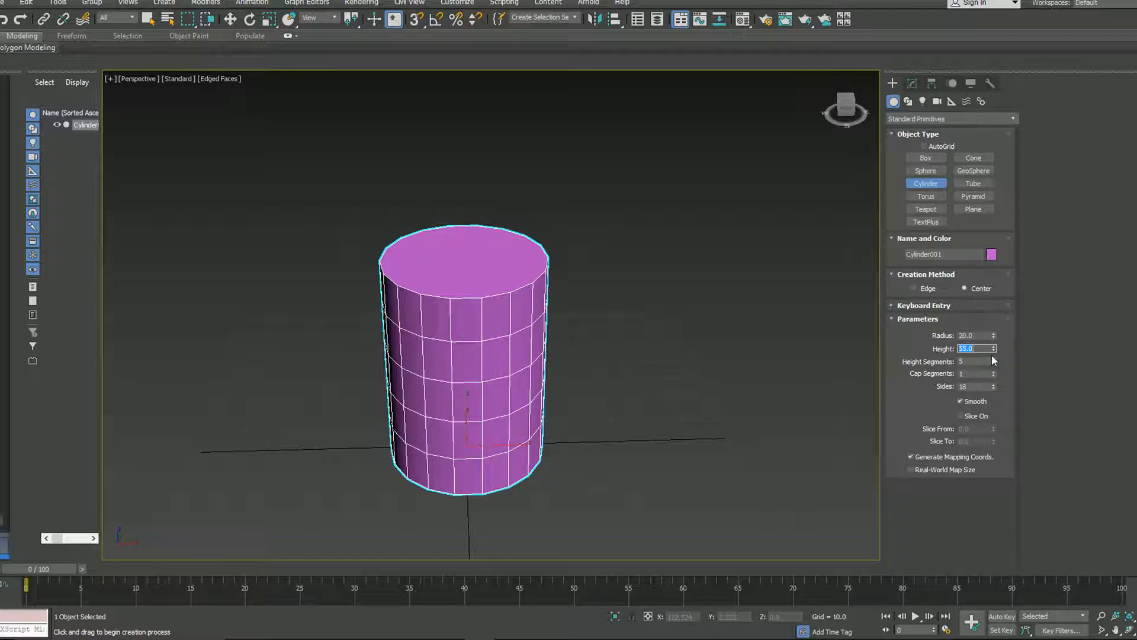
Try other height and cap segment counts on the cylinder, ending back at 5 height segments and 1 cap segment
left_click_drag(994, 358, 994, 359)
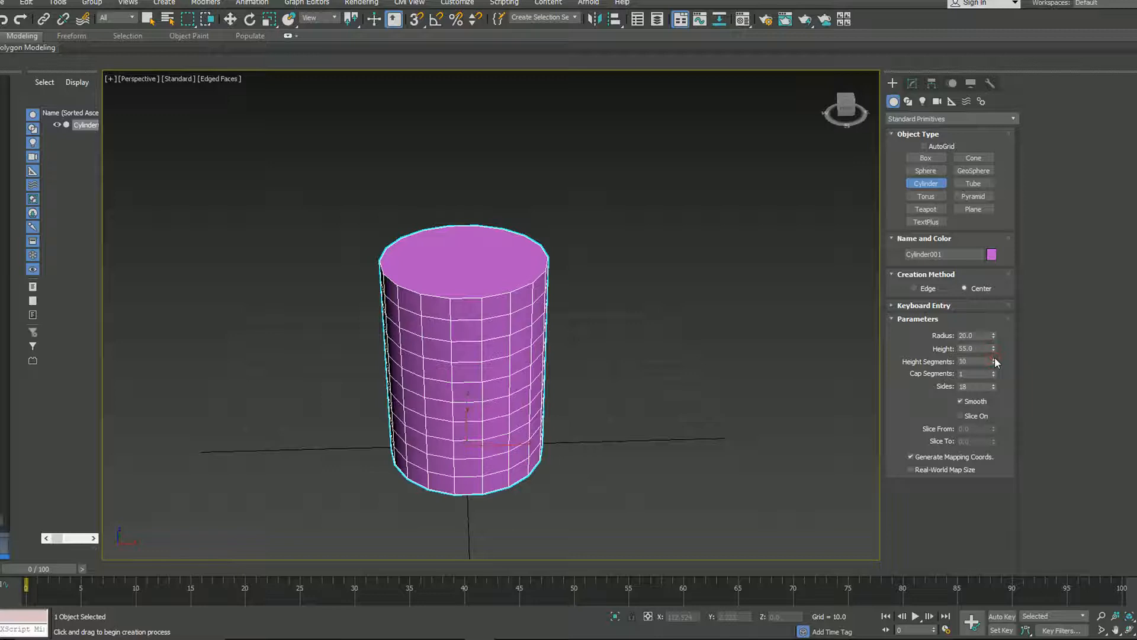
left_click(993, 363)
left_click(992, 363)
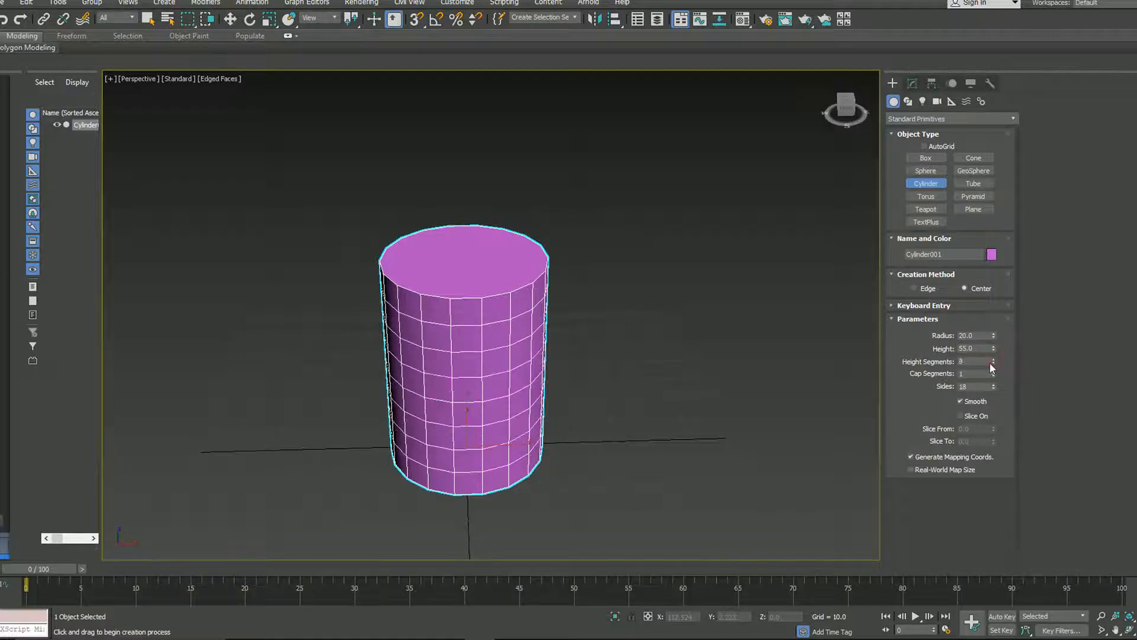
left_click(993, 364)
left_click(993, 364)
left_click(993, 365)
left_click(992, 364)
left_click(992, 365)
left_click(993, 364)
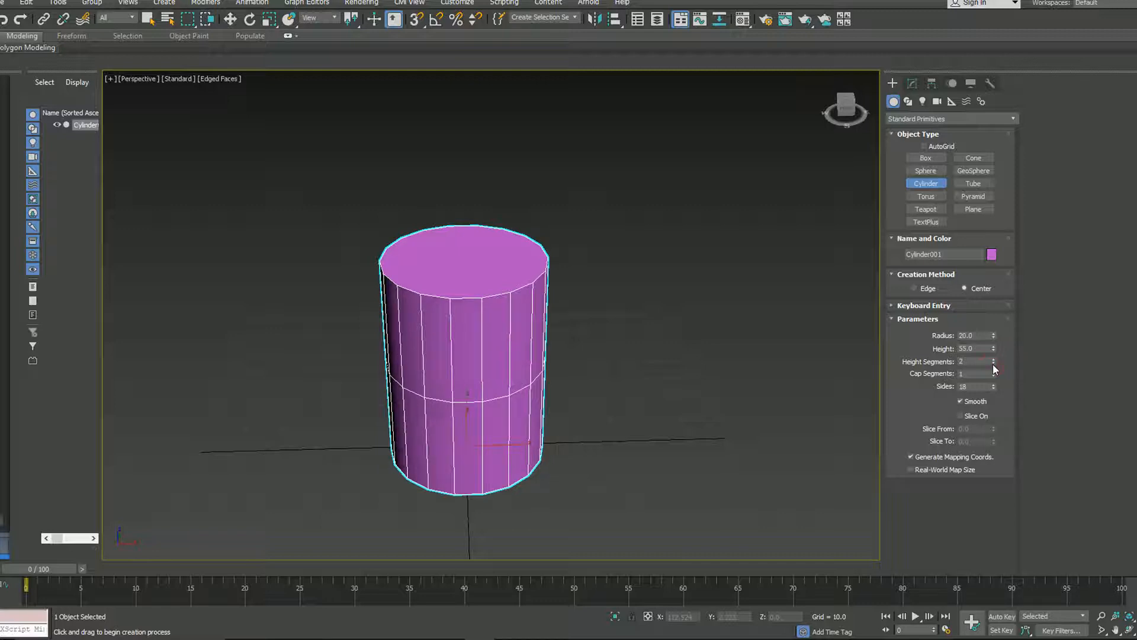
left_click(994, 359)
left_click(994, 359)
left_click(994, 358)
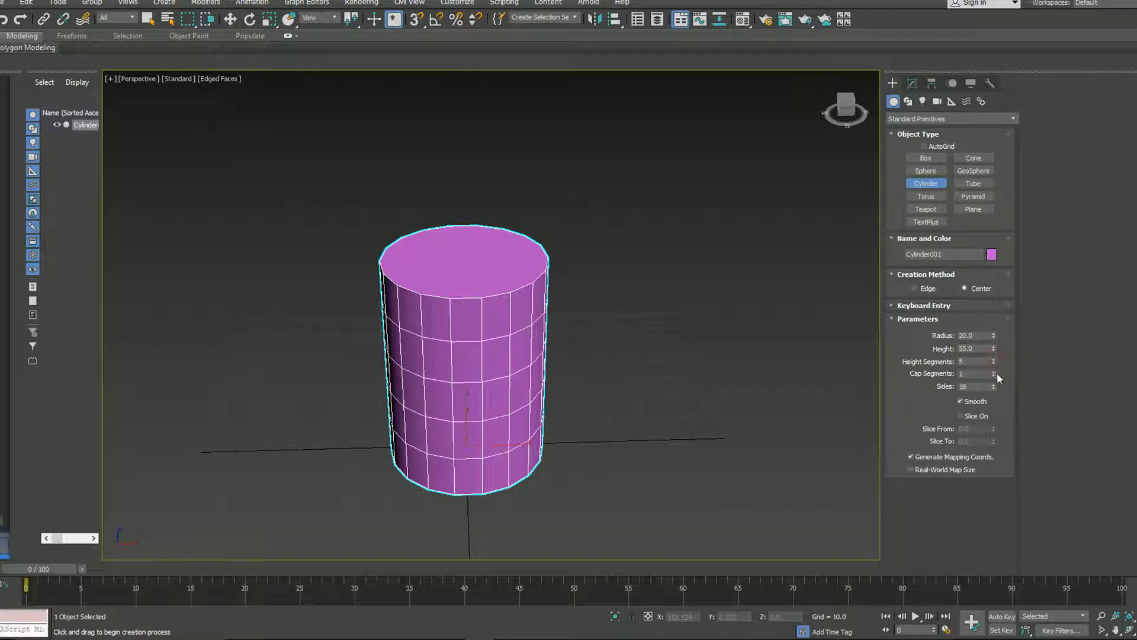
left_click(994, 371)
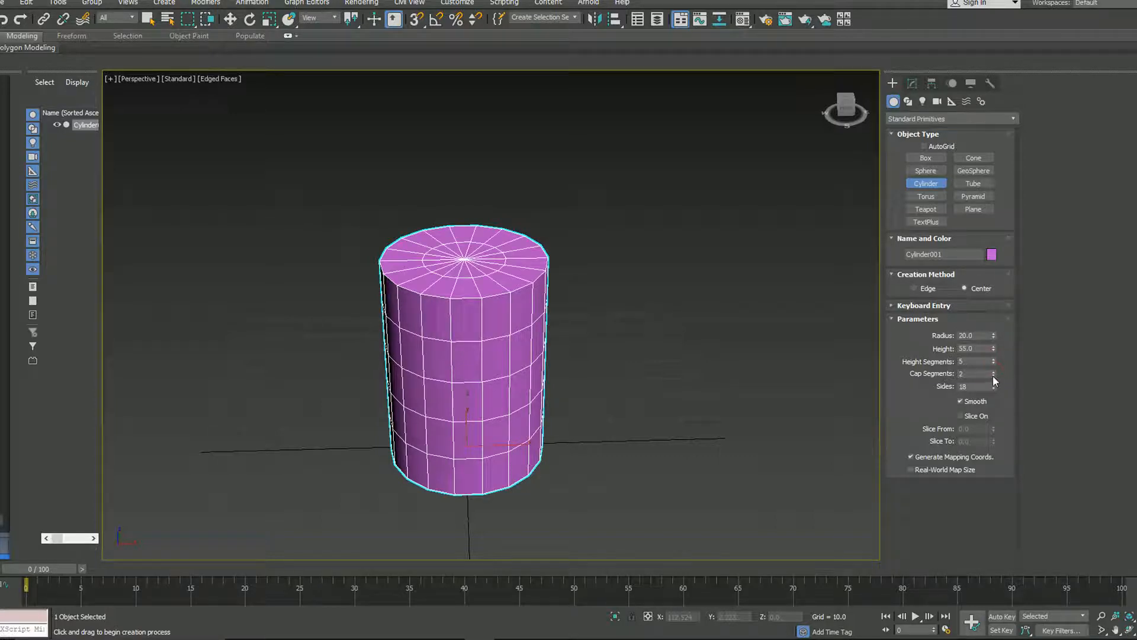
left_click(993, 375)
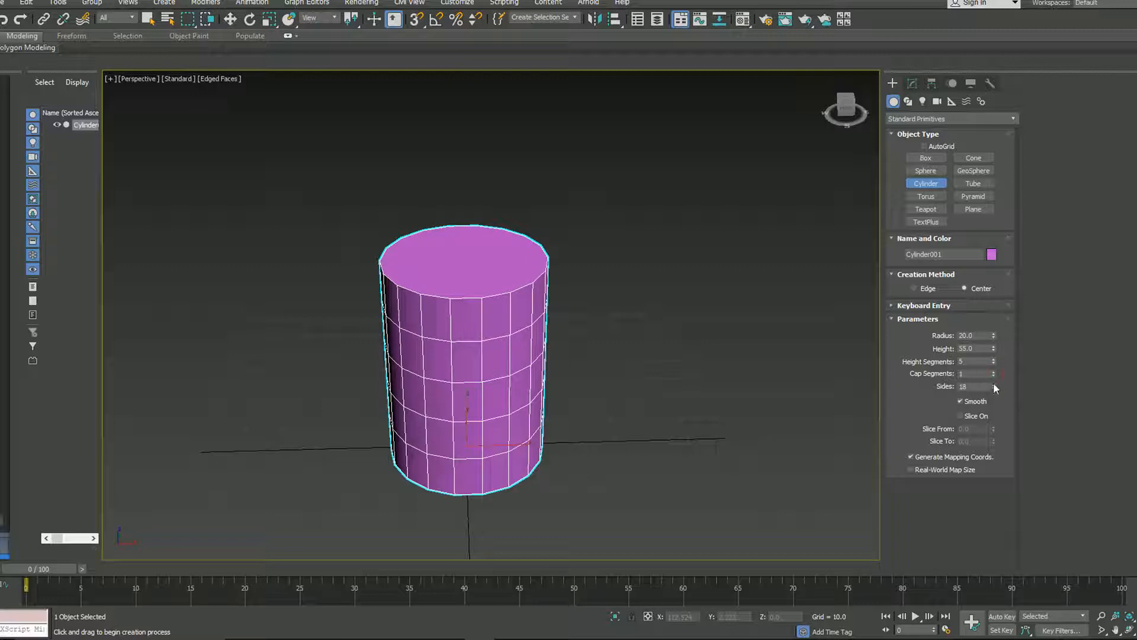
Set the cylinder's number of sides to 24
left_click_drag(983, 386, 921, 386)
type("24")
key("Return")
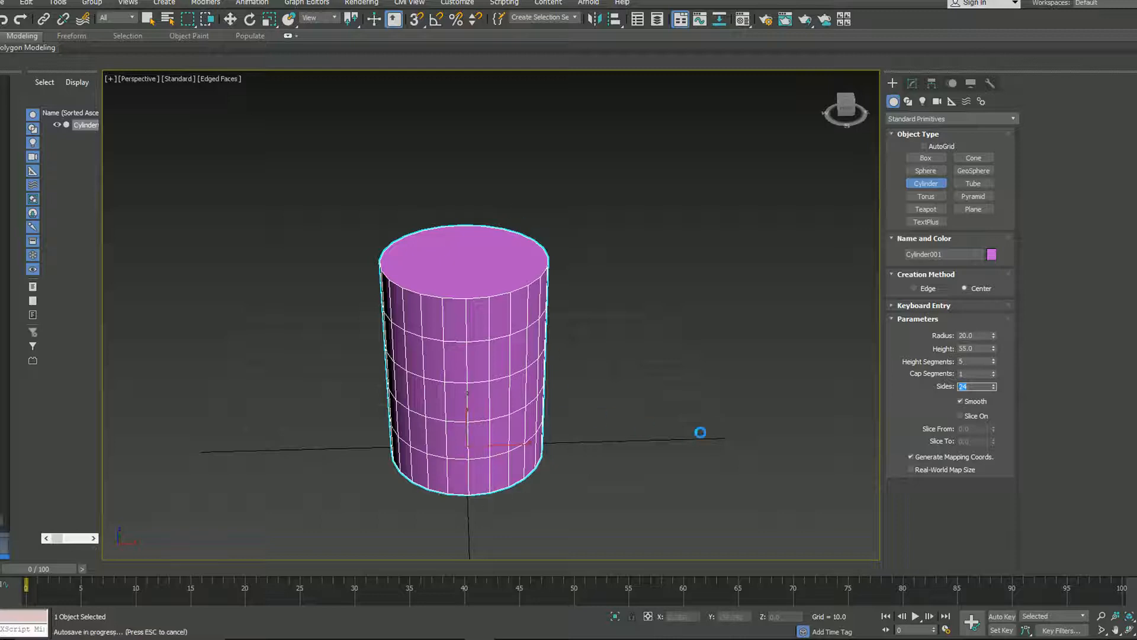
Apply an Unwrap UVW modifier to the cylinder and open its UV Editor, placing the editor beside the model
left_click(912, 83)
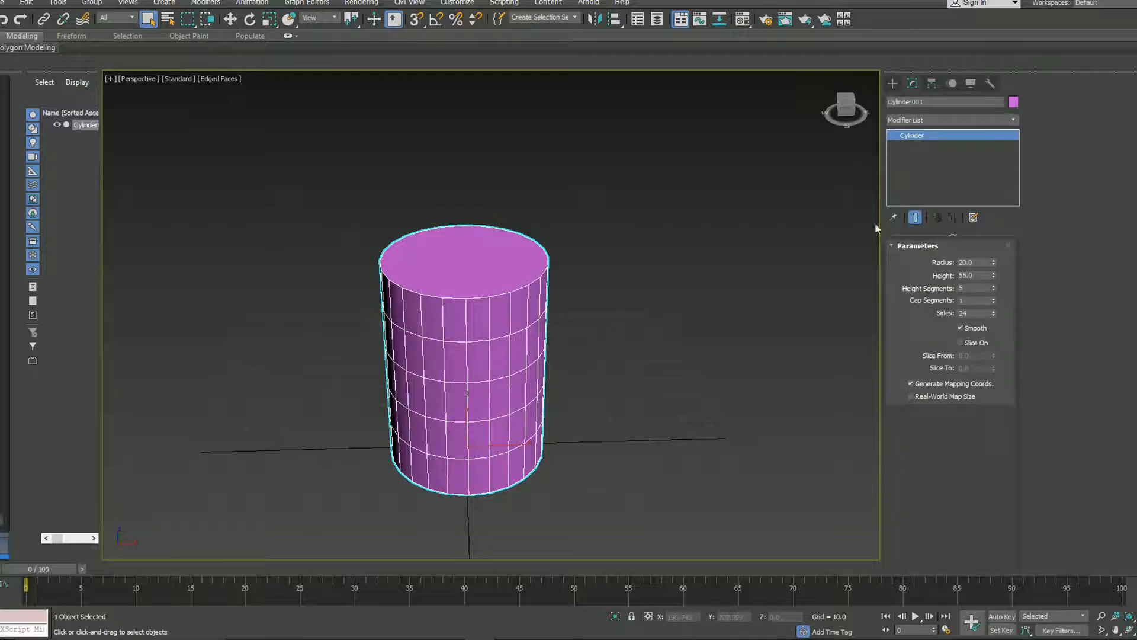
right_click(571, 461)
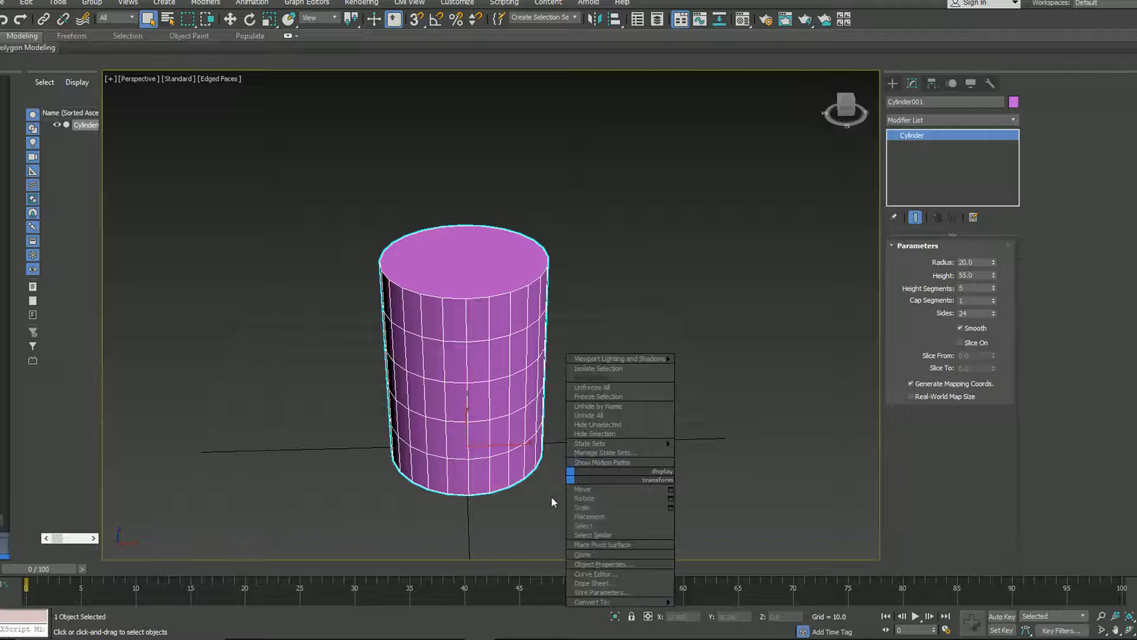
left_click(563, 443)
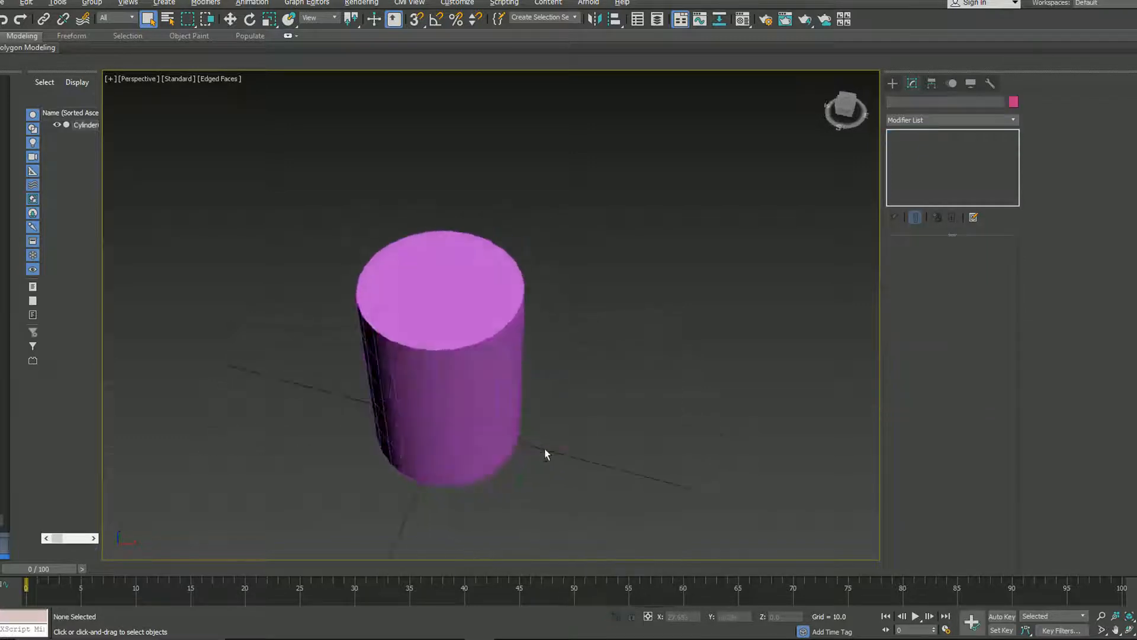
middle_click_drag(545, 453, 566, 398, "alt")
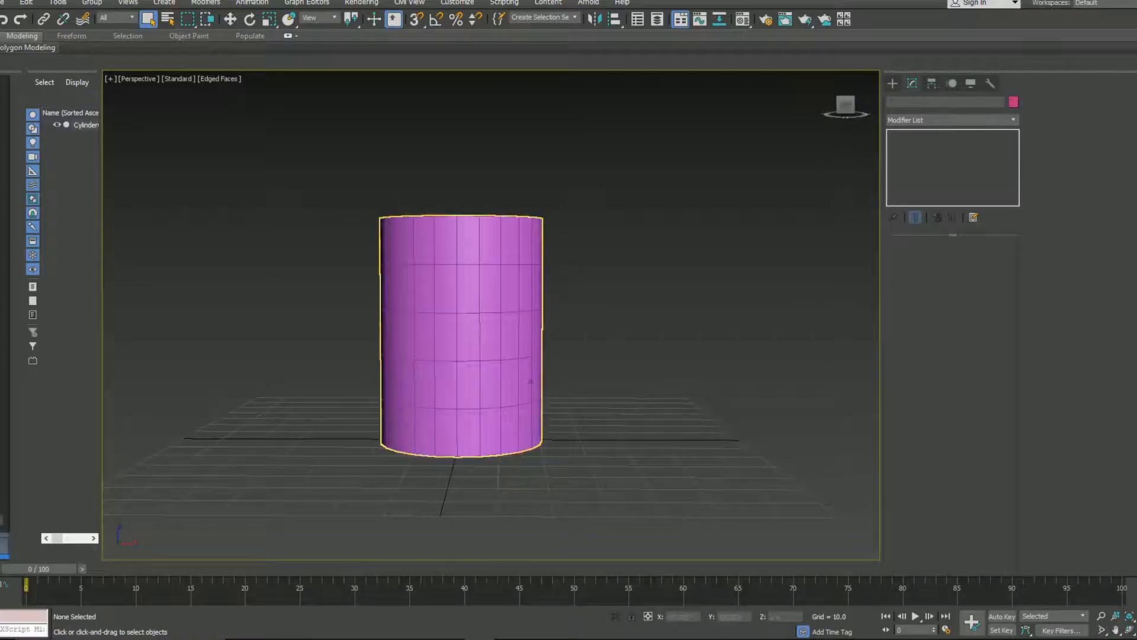
middle_click_drag(457, 297, 479, 317, "alt")
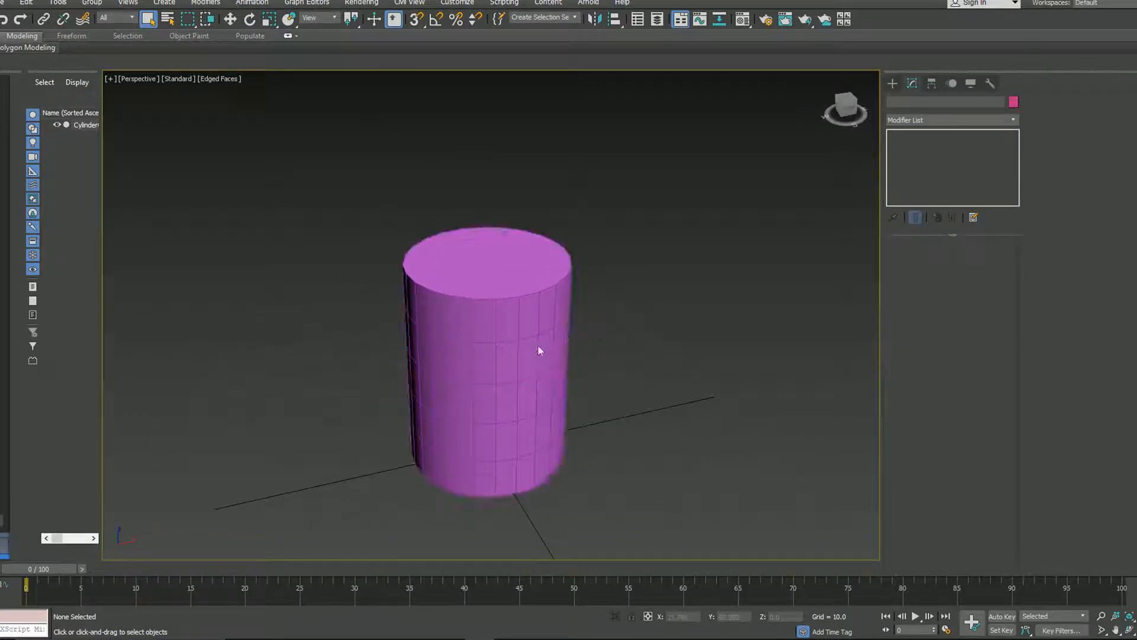
left_click(457, 347)
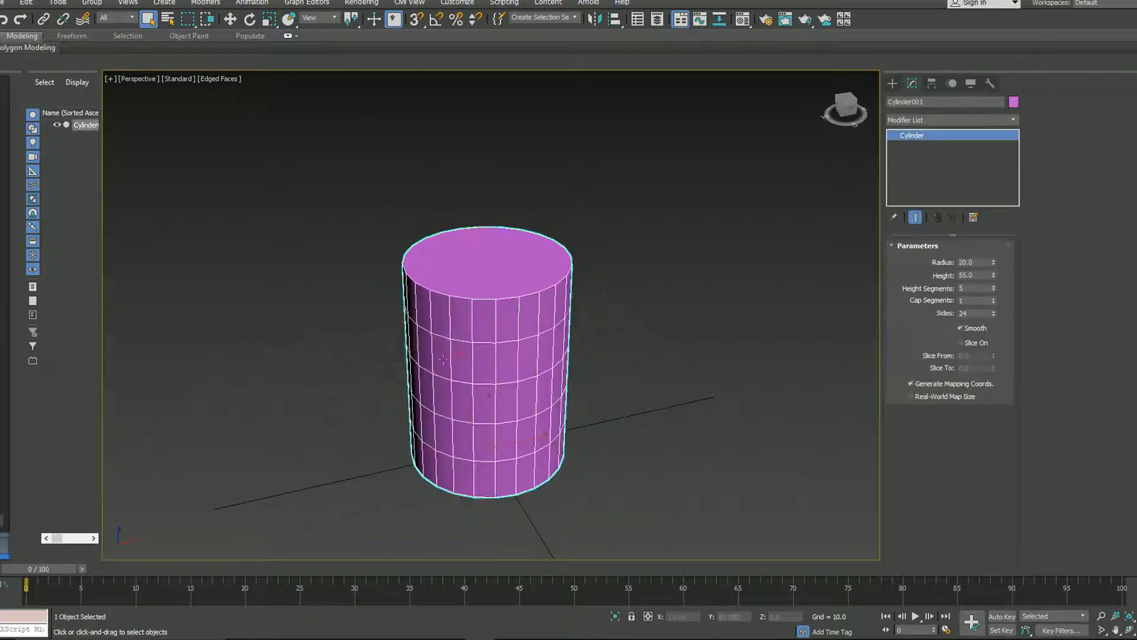
left_click(1013, 121)
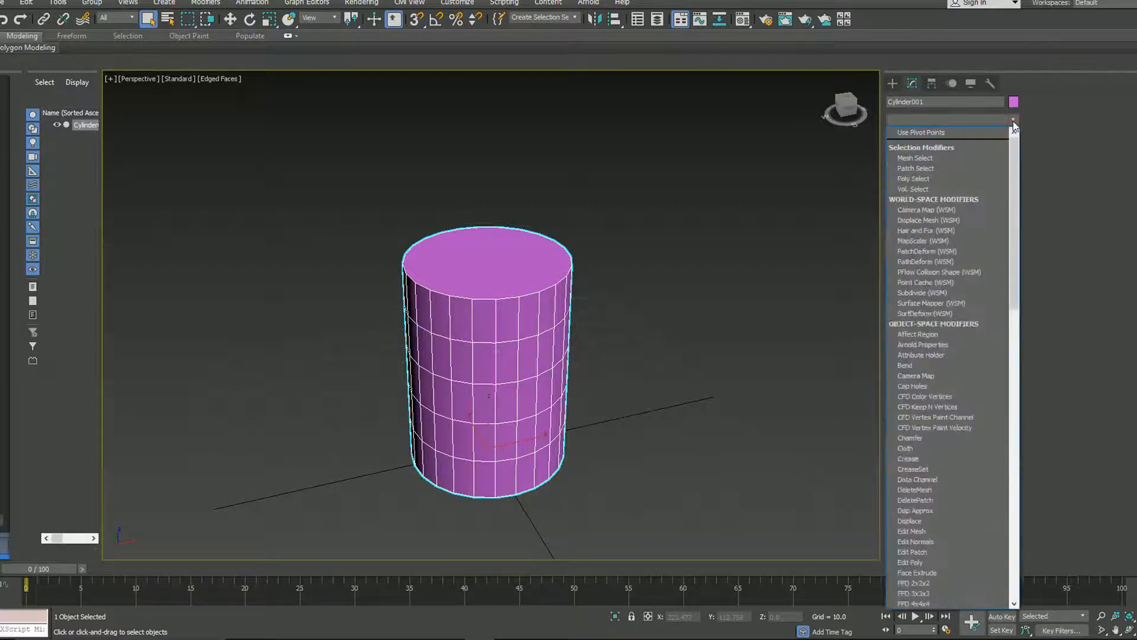
key("u")
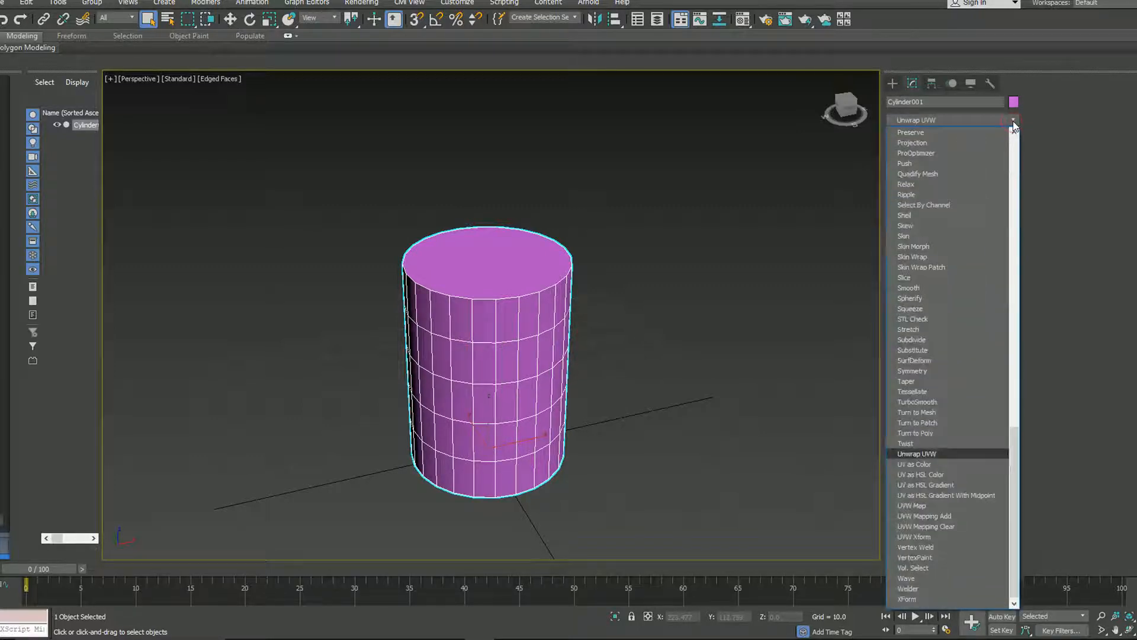
left_click(938, 453)
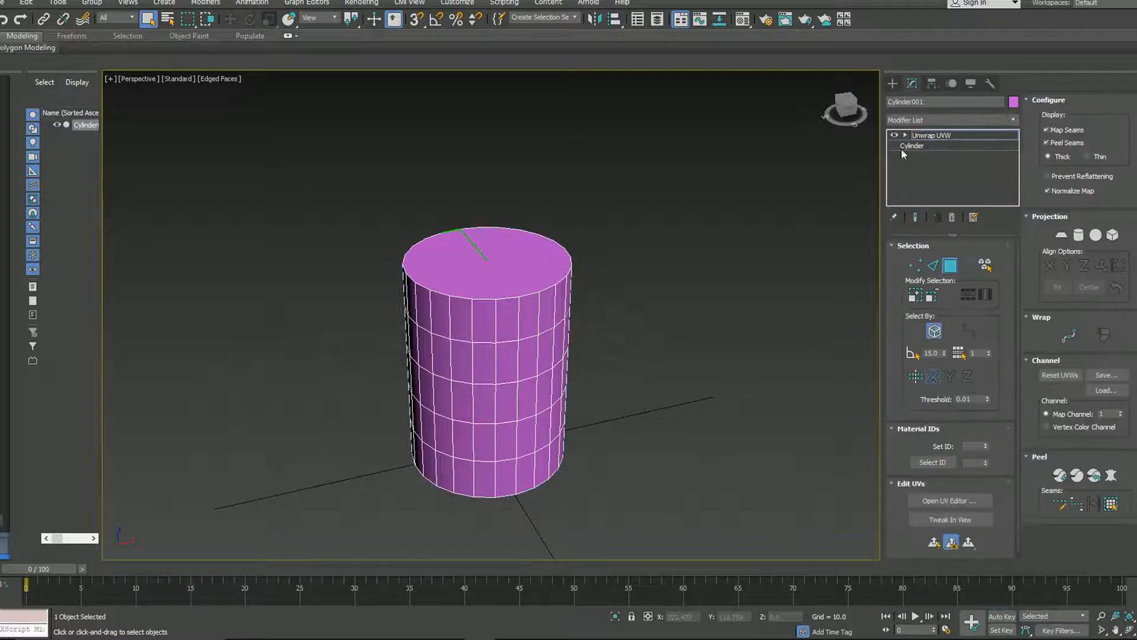
left_click(940, 500)
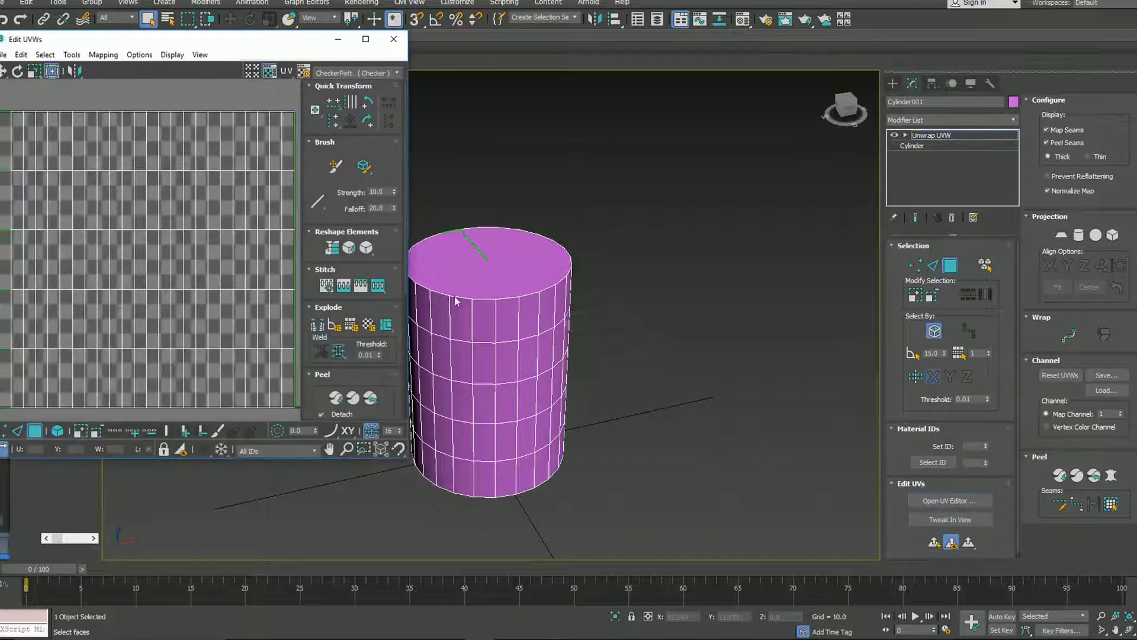
left_click_drag(224, 45, 894, 100)
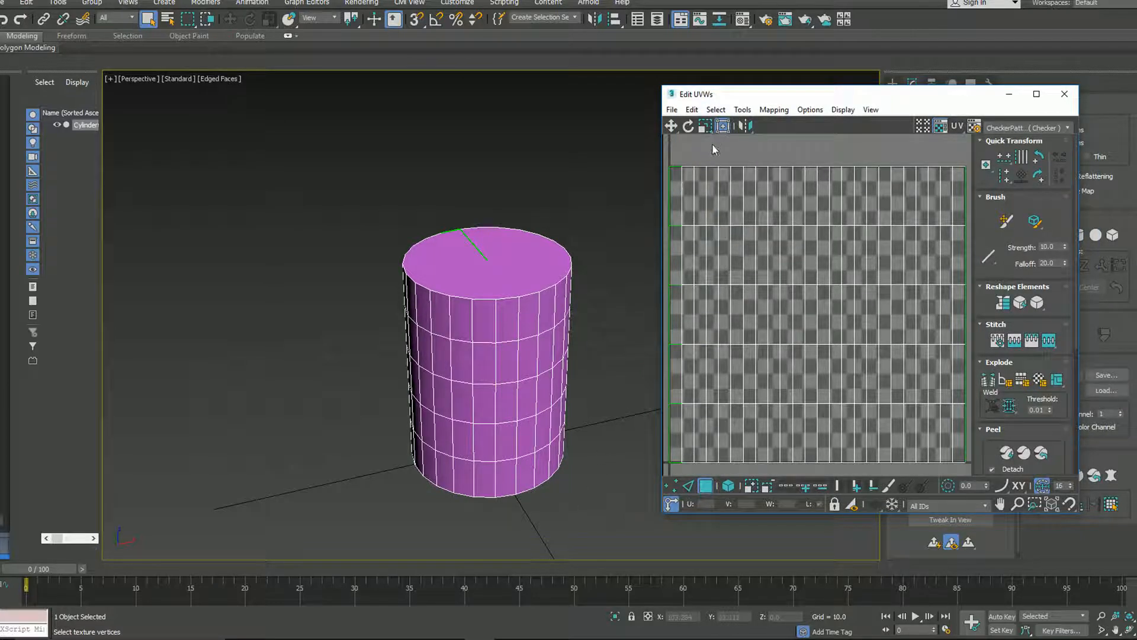
left_click(713, 465)
middle_click_drag(591, 451, 701, 433, "alt")
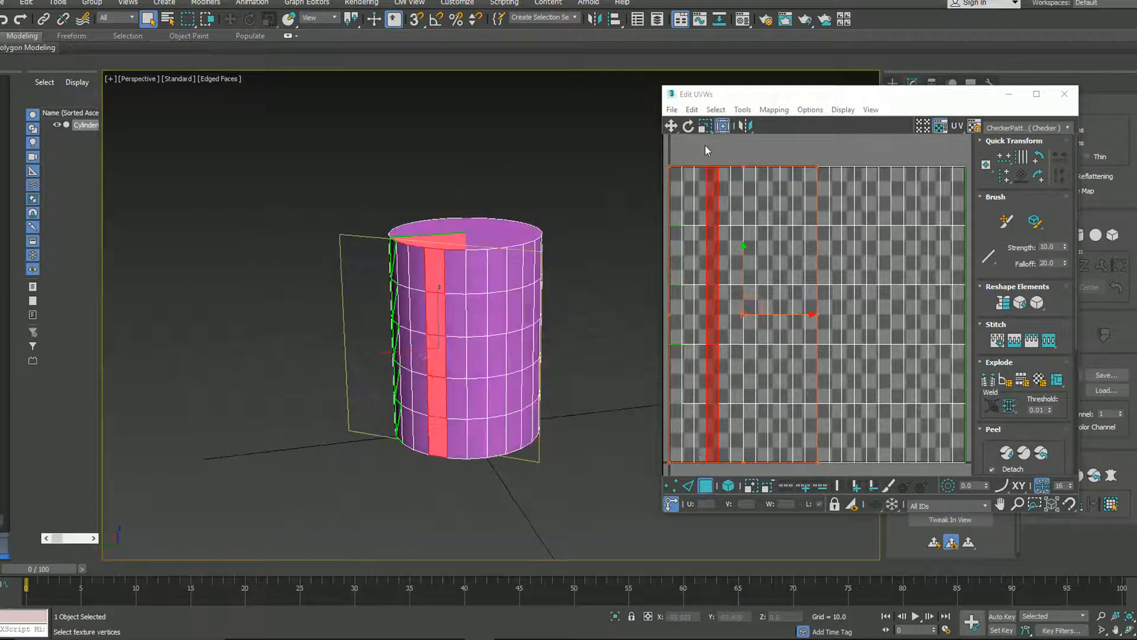
left_click(716, 147)
left_click(717, 147)
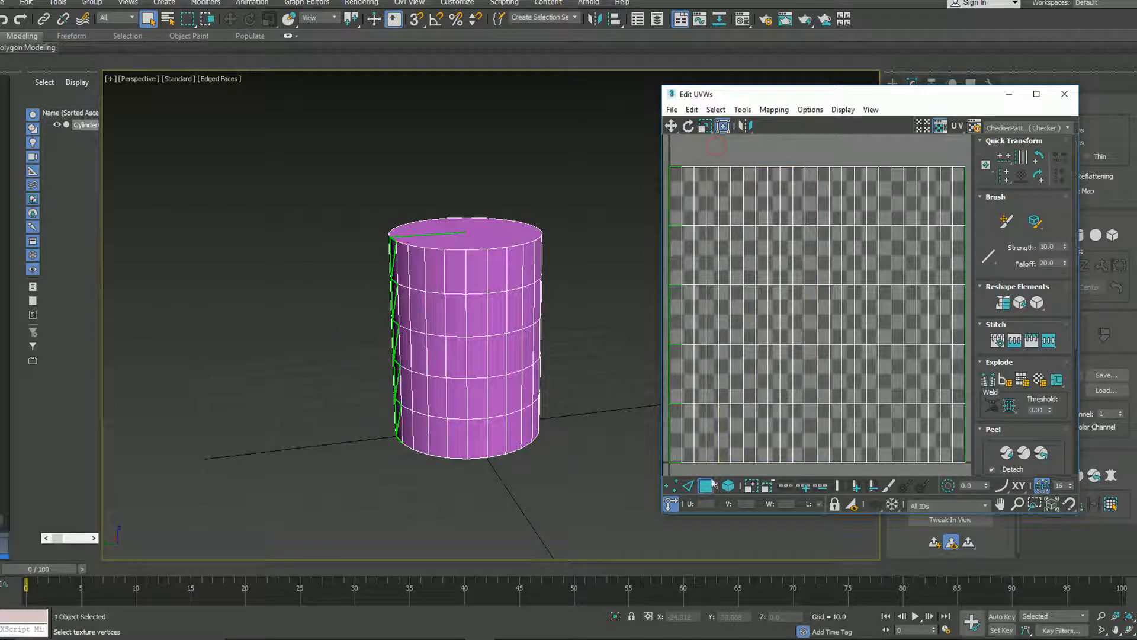
Select the 4th, 8th, 12th and 16th vertical columns of side polygons in the UV layout, deselecting any neighbouring columns picked up
left_click_drag(701, 228, 712, 199)
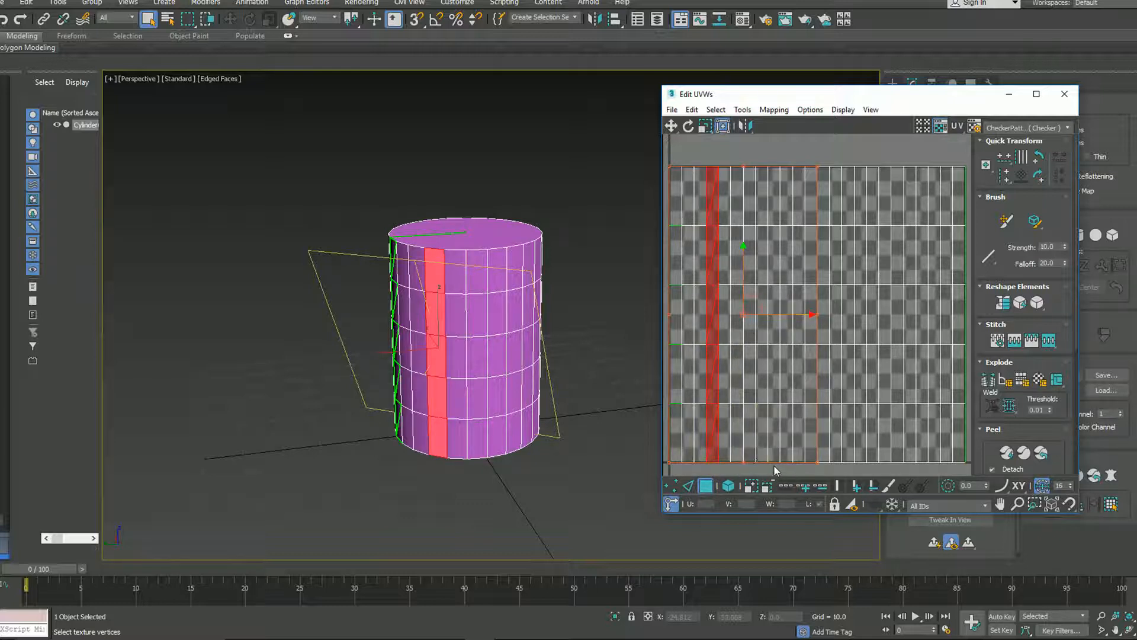
left_click(760, 185)
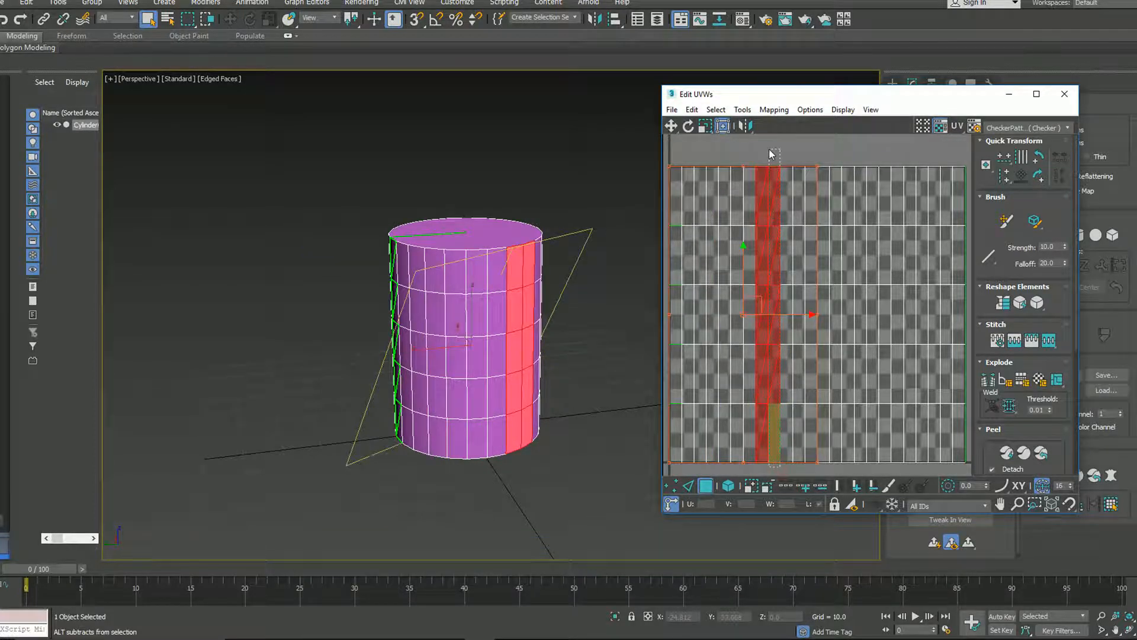
left_click(764, 174)
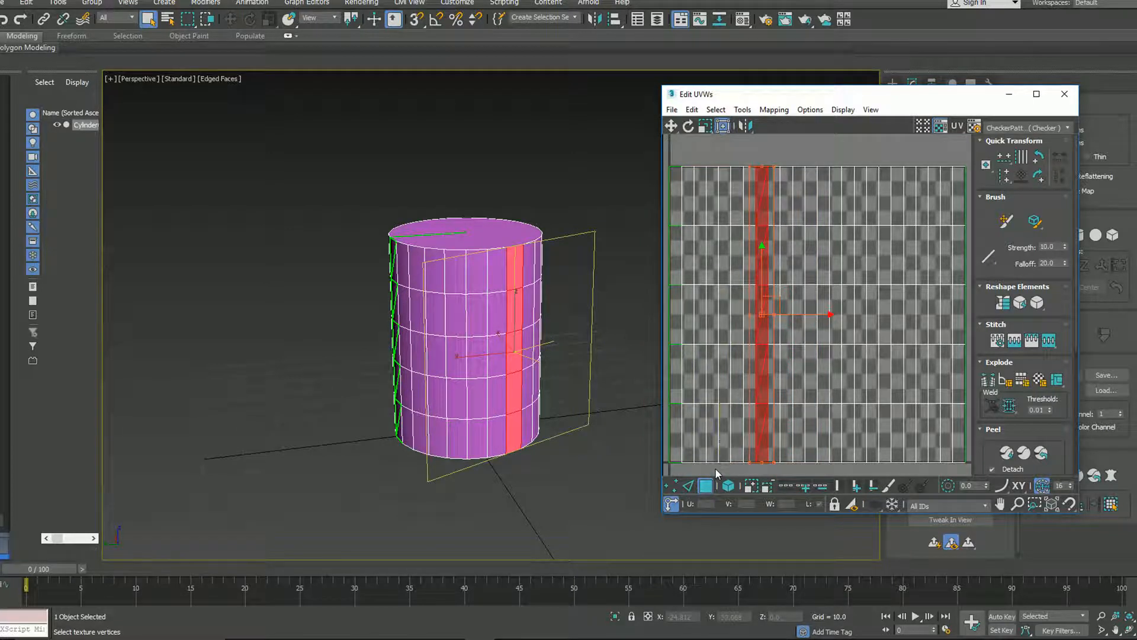
left_click_drag(715, 467, 718, 179)
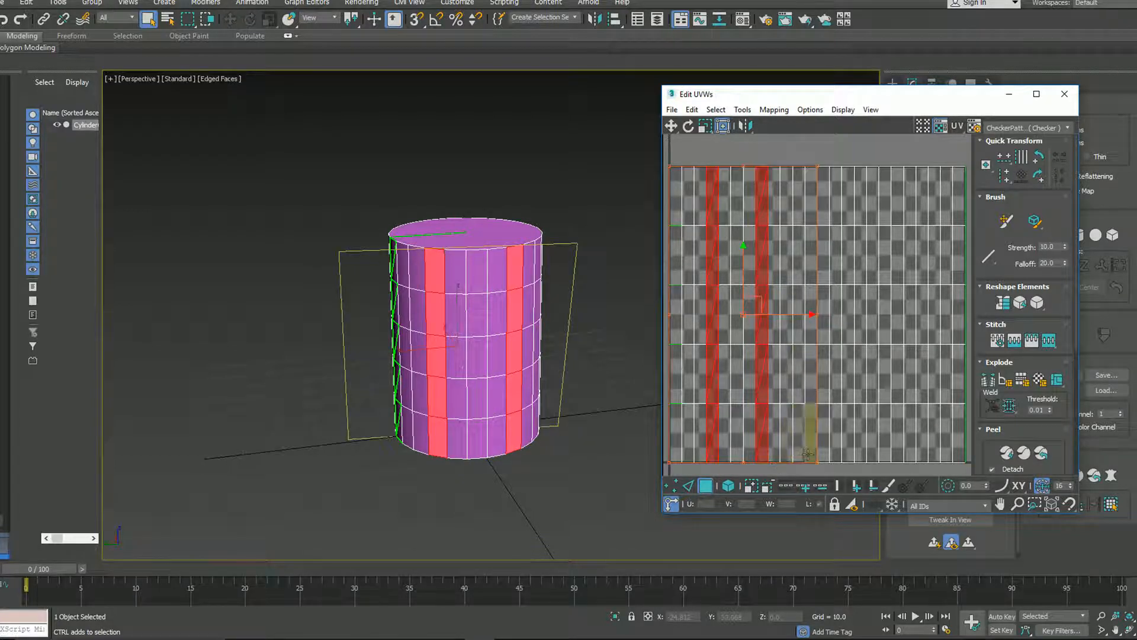
left_click_drag(812, 429, 807, 179, "ctrl")
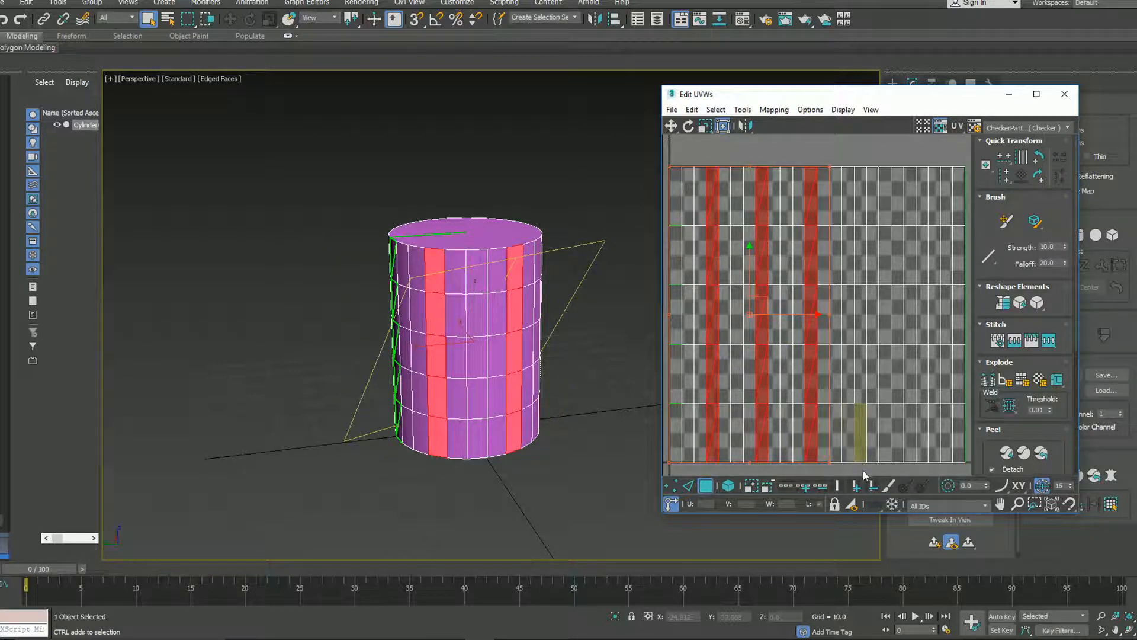
left_click_drag(862, 467, 856, 174, "ctrl")
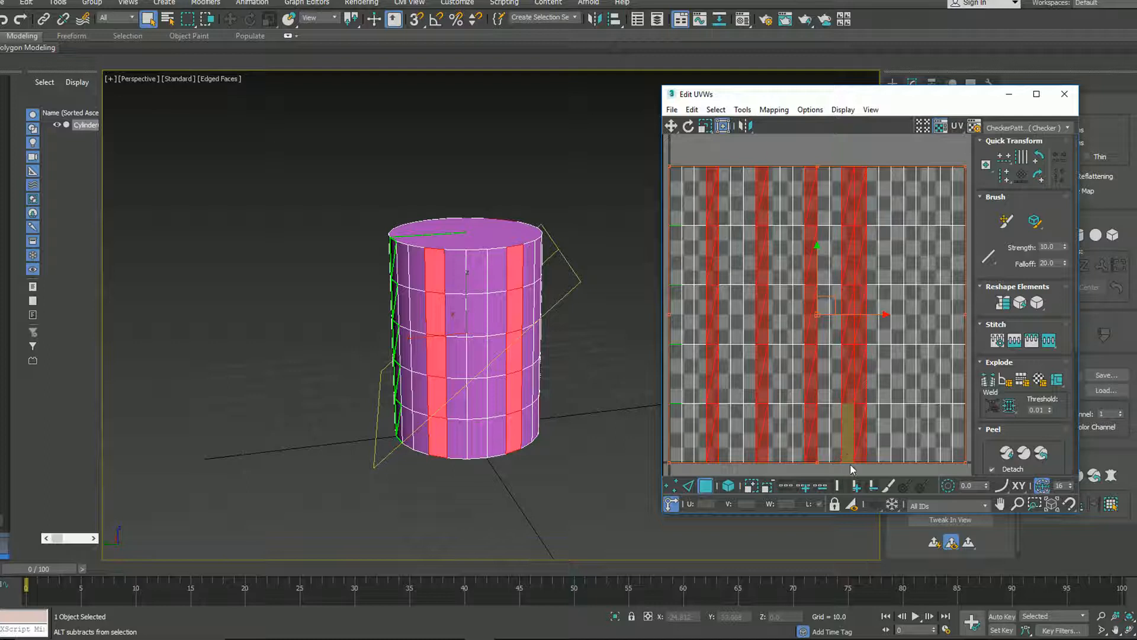
left_click_drag(844, 187, 844, 184, "alt")
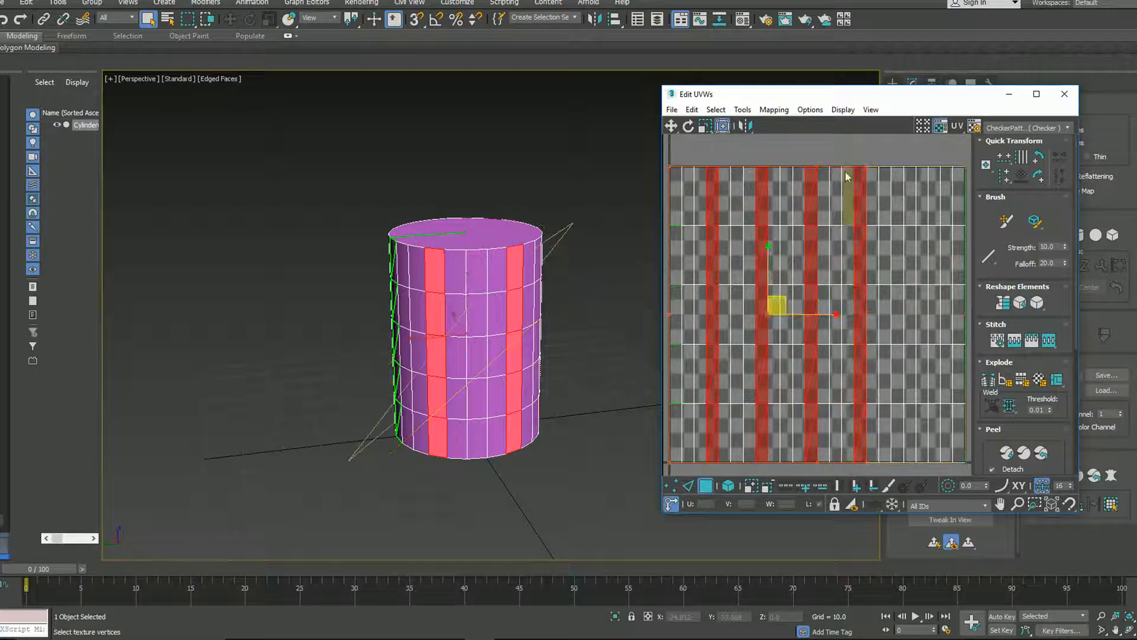
Enlarge the UV editor, add the 20th column of side polygons to the selection, and restore the editor's size
double_click(870, 93)
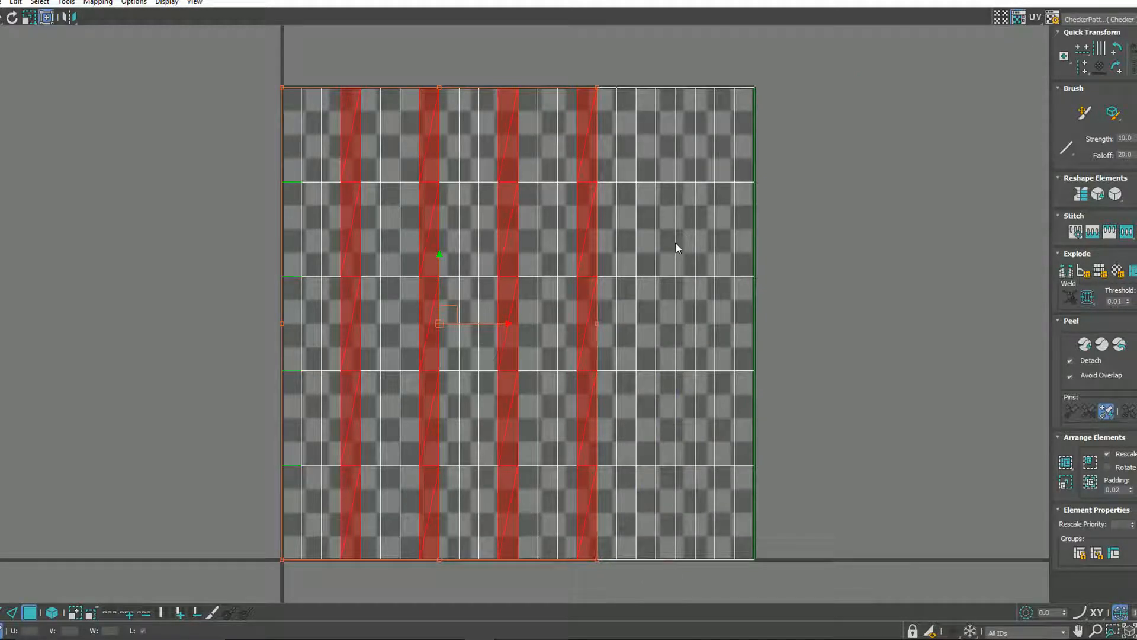
left_click(663, 113, "ctrl")
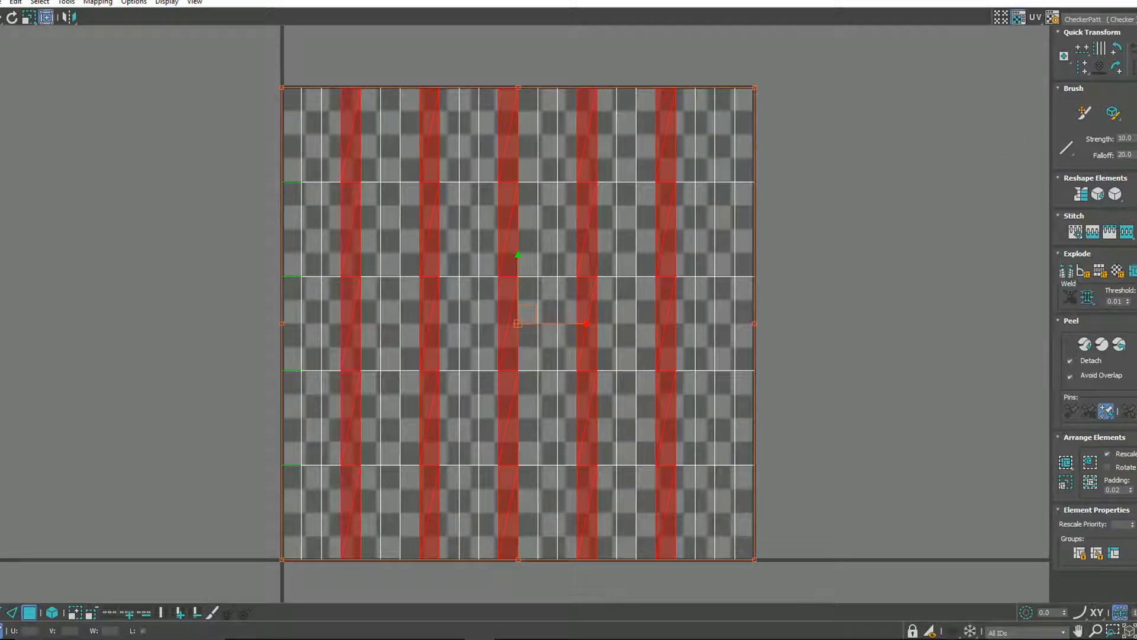
left_click(1108, 2)
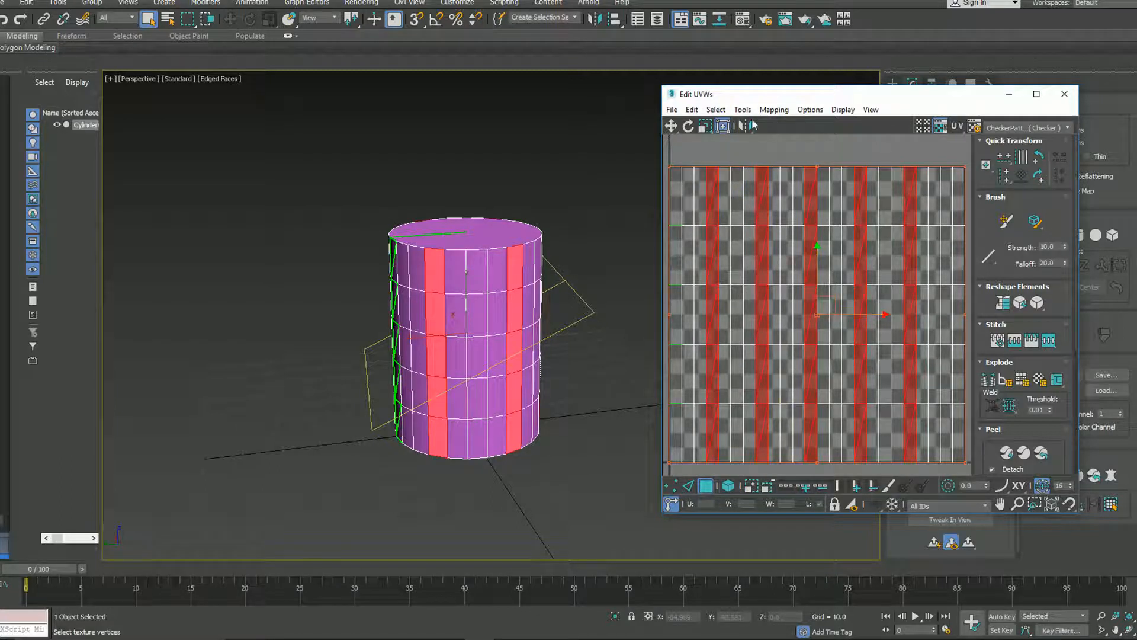
Try Normal Mapping on the five selected columns, and undo it
left_click(773, 110)
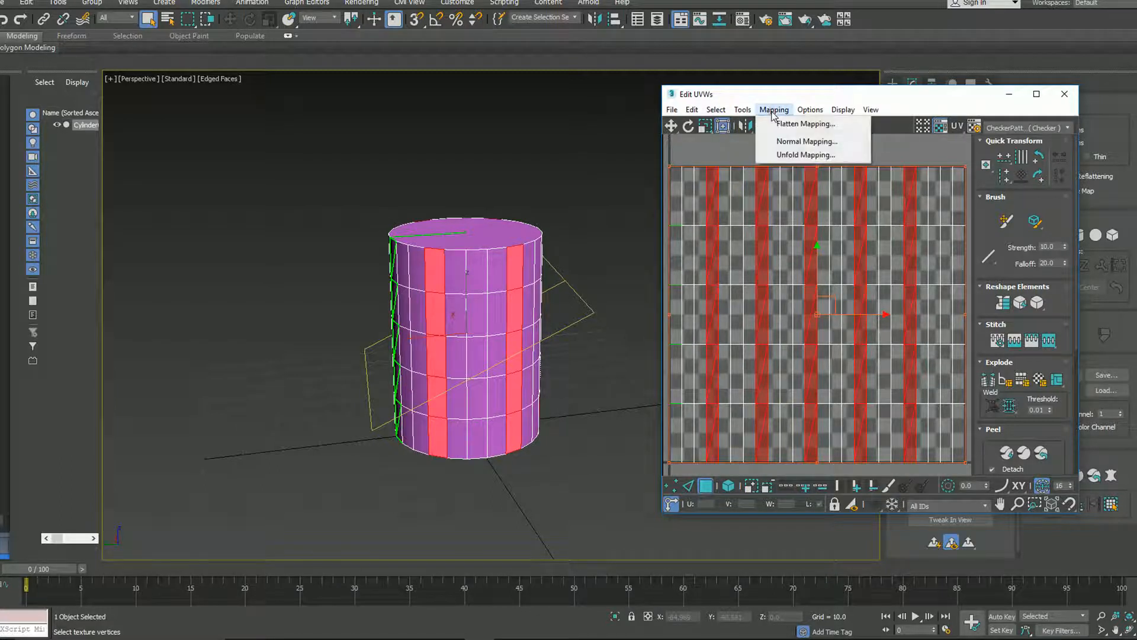
left_click(788, 145)
key("Return")
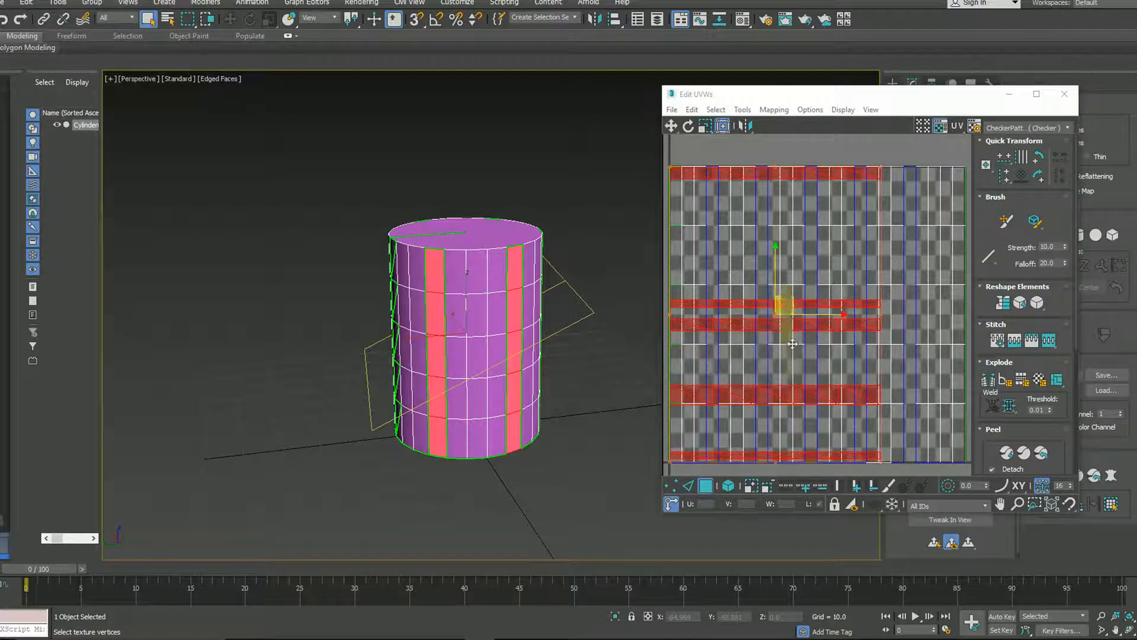
key("ctrl+z")
Try Flatten Mapping on the selected columns, and undo it
left_click(774, 111)
left_click(787, 123)
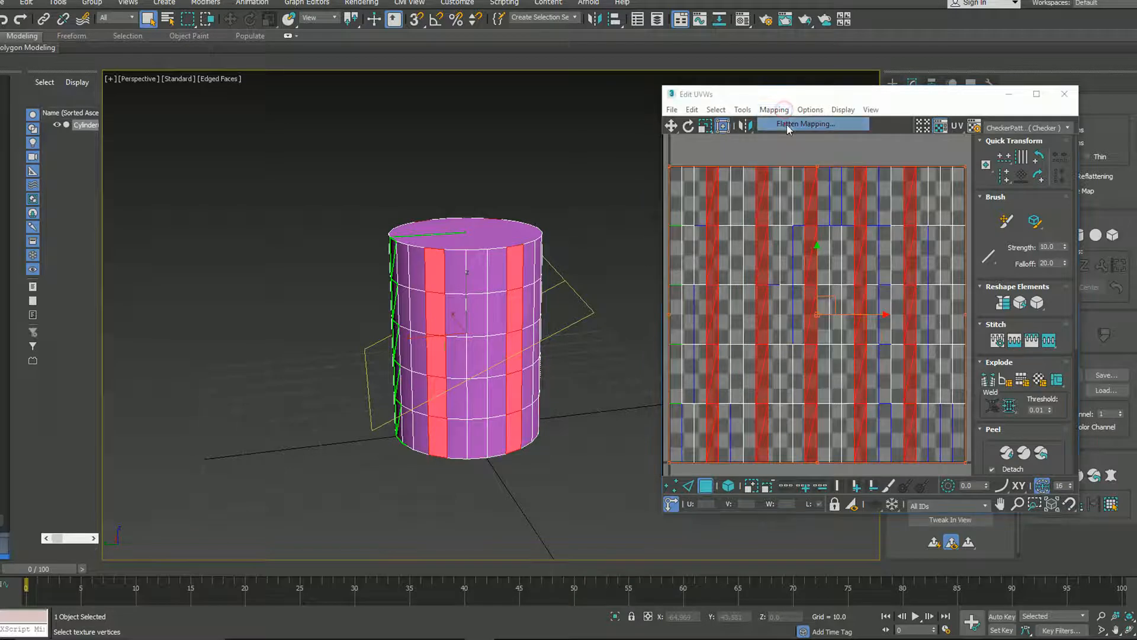
key("Return")
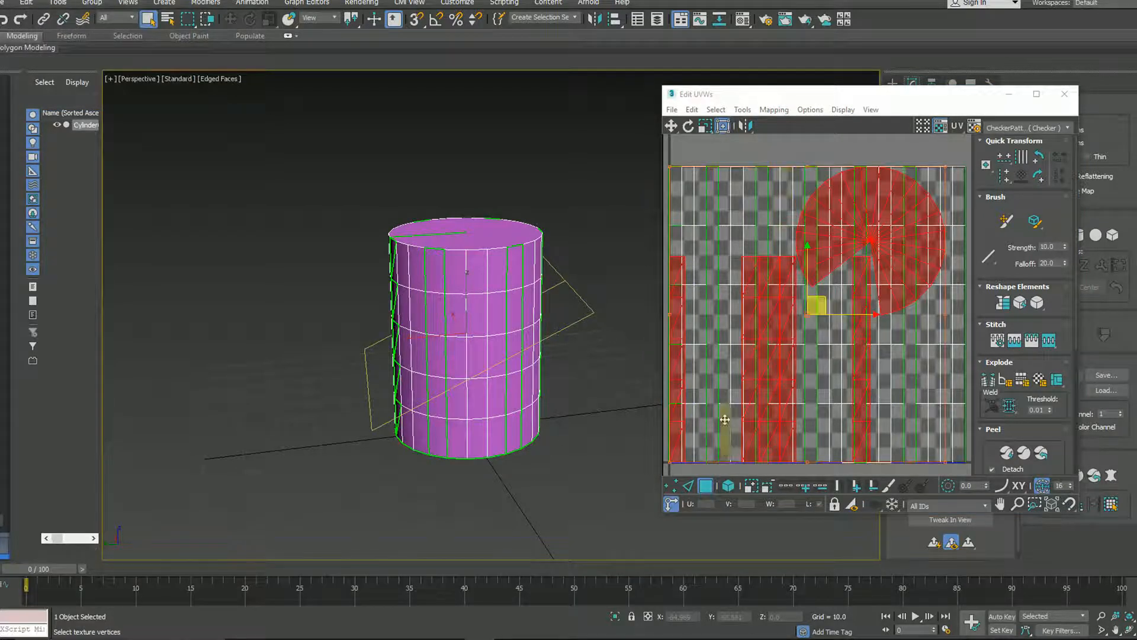
key("ctrl+z")
Apply Back/Front Normal Mapping with 0.001 spacing to the five selected columns and move the resulting strips outside the UV tile
left_click(772, 109)
left_click(786, 137)
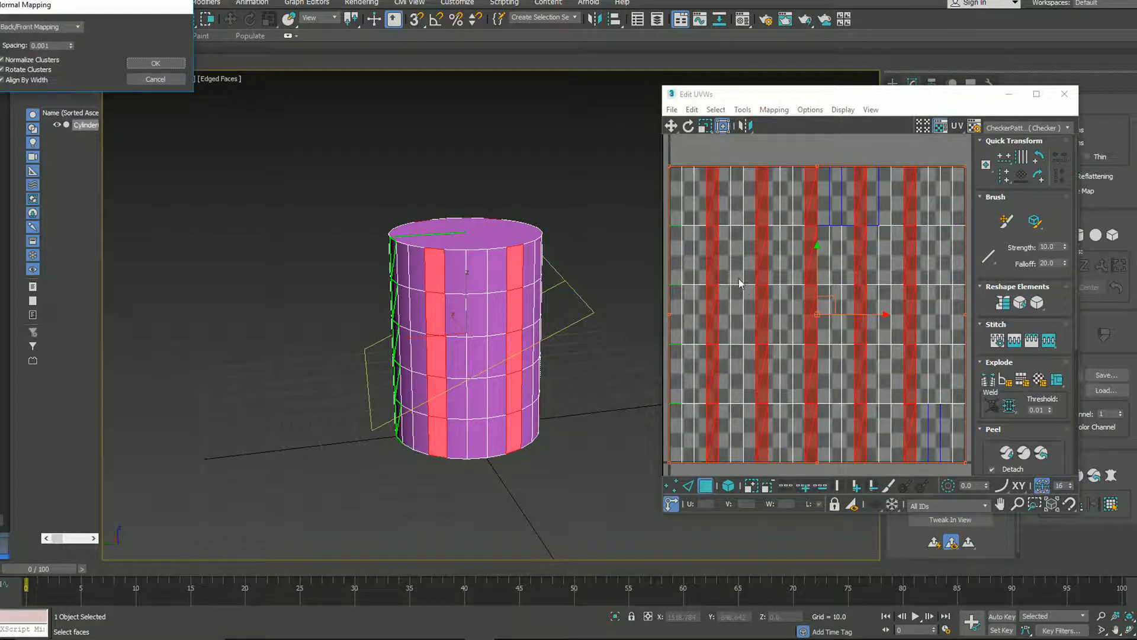
key("Return")
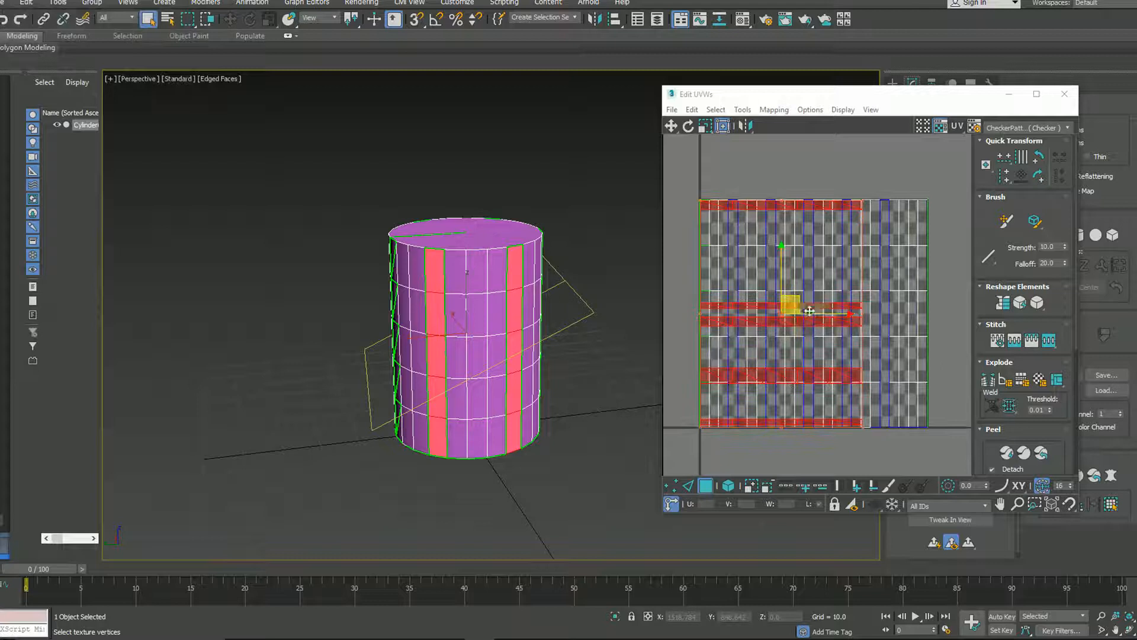
left_click_drag(850, 312, 668, 331)
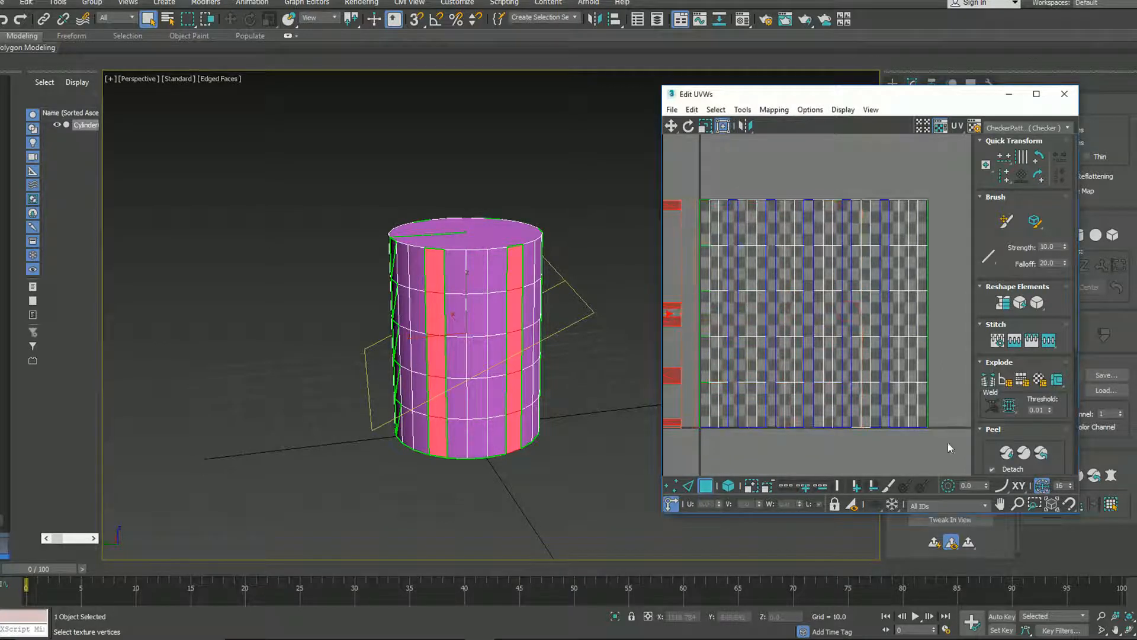
Select all the remaining polygons inside the UV tile and apply Back/Front Normal Mapping to them with 0.001 spacing
left_click_drag(950, 443, 695, 182)
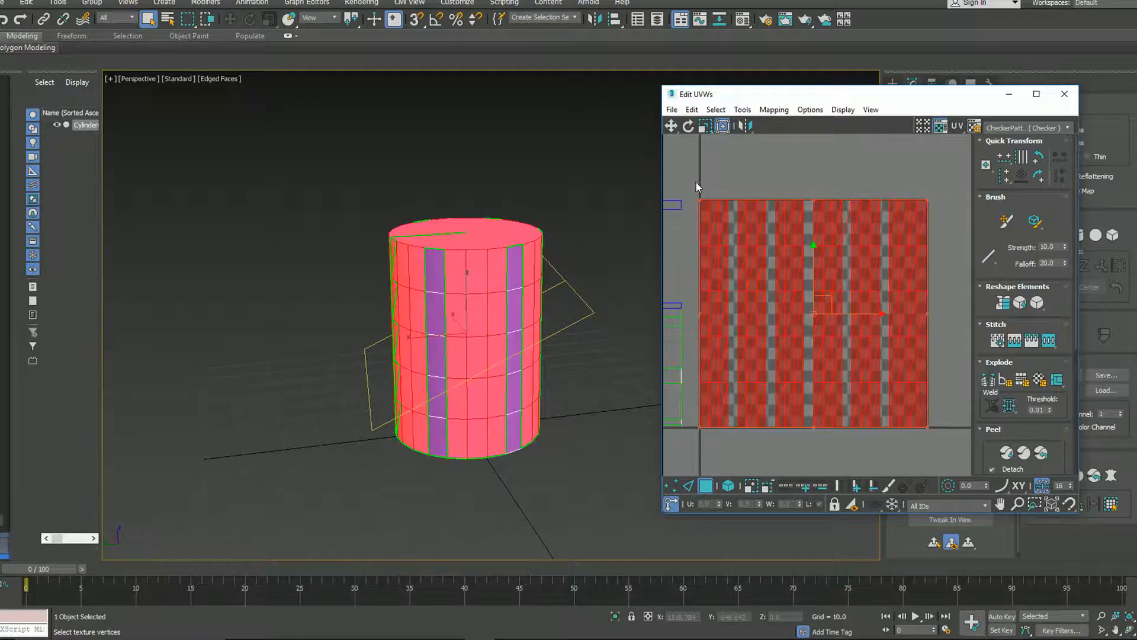
left_click(774, 110)
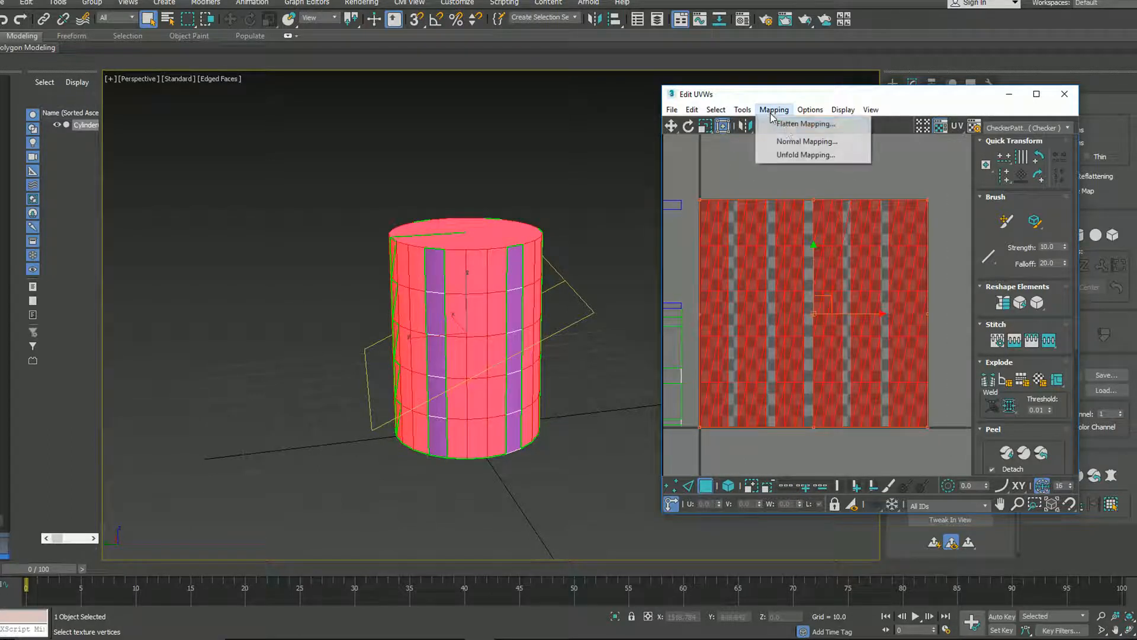
left_click(789, 142)
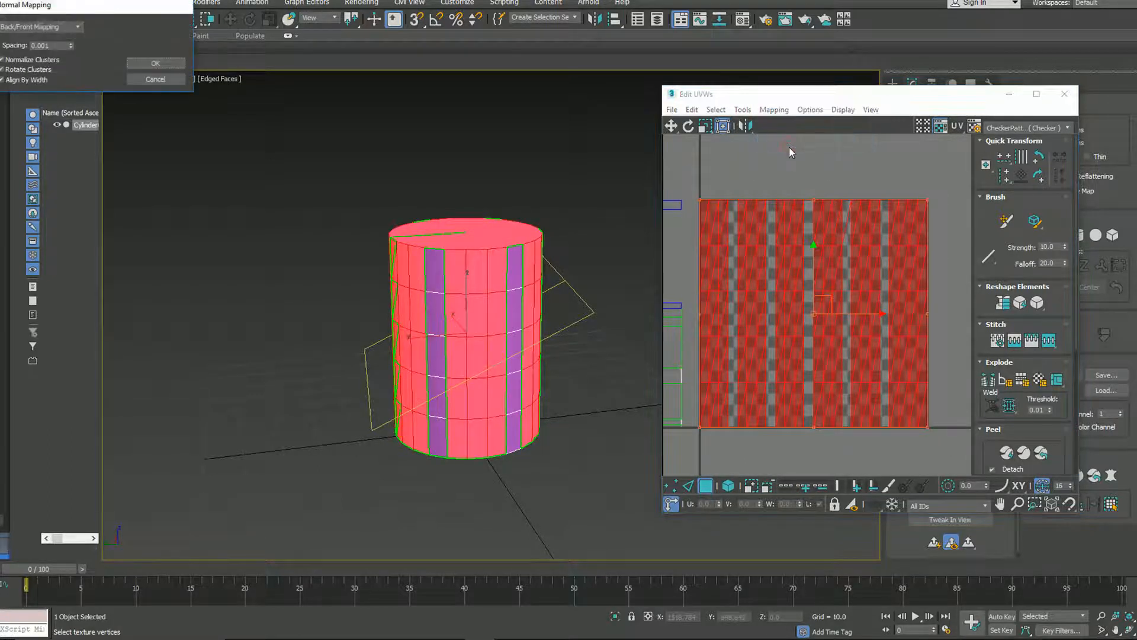
key("Return")
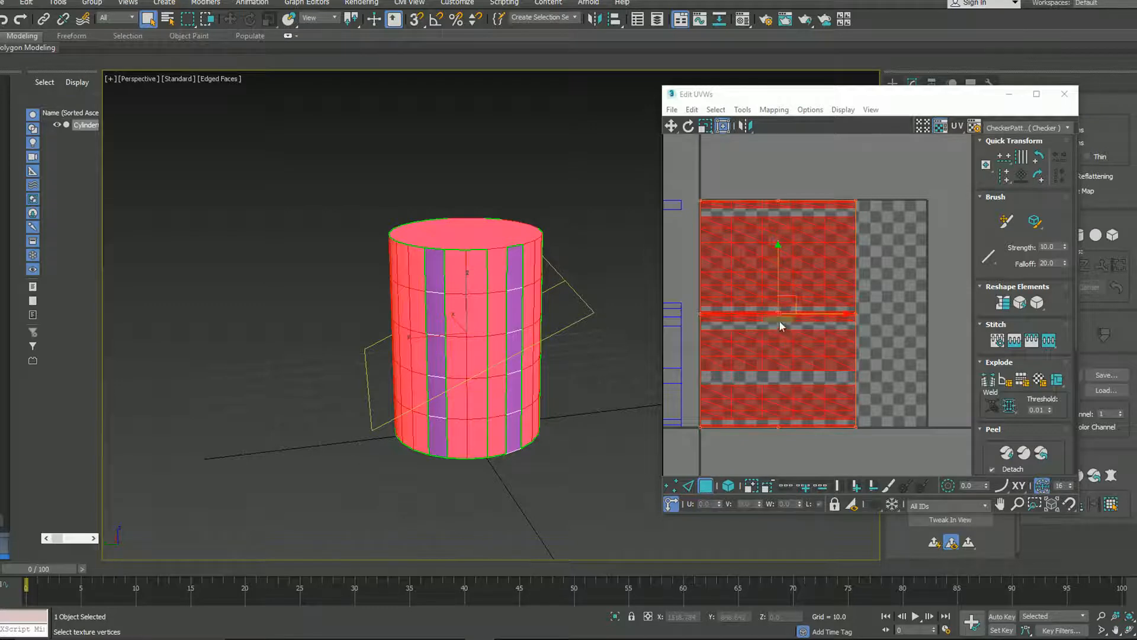
Scale the newly mapped polygon group down to a small block and move it near the UV tile's upper-right corner
key("r")
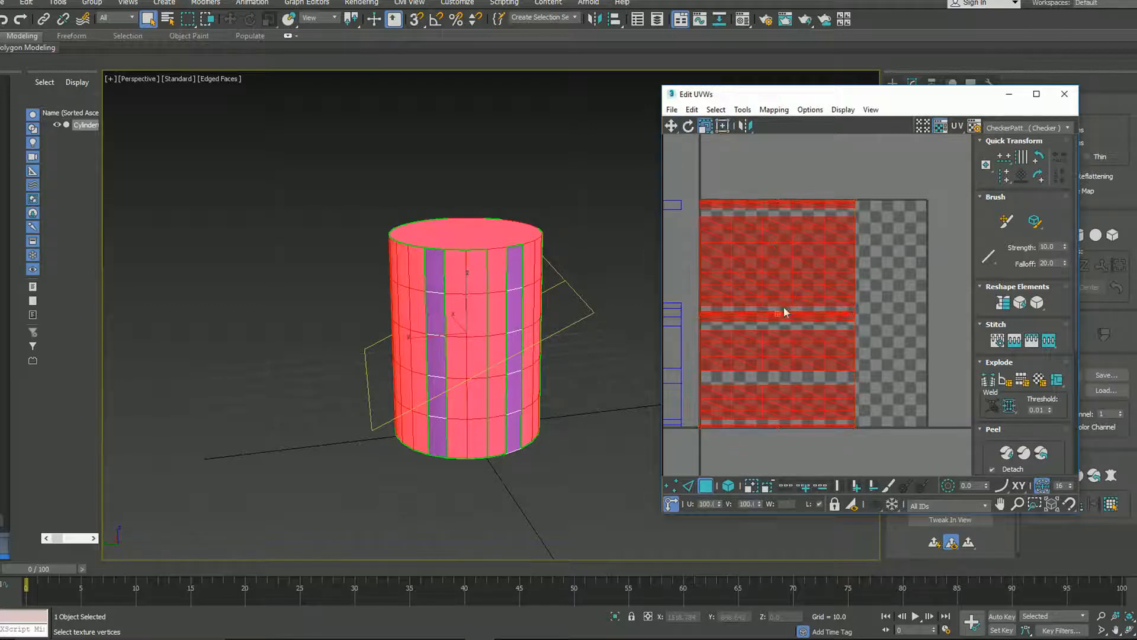
left_click_drag(784, 298, 752, 381)
key("w")
left_click_drag(784, 309, 913, 242)
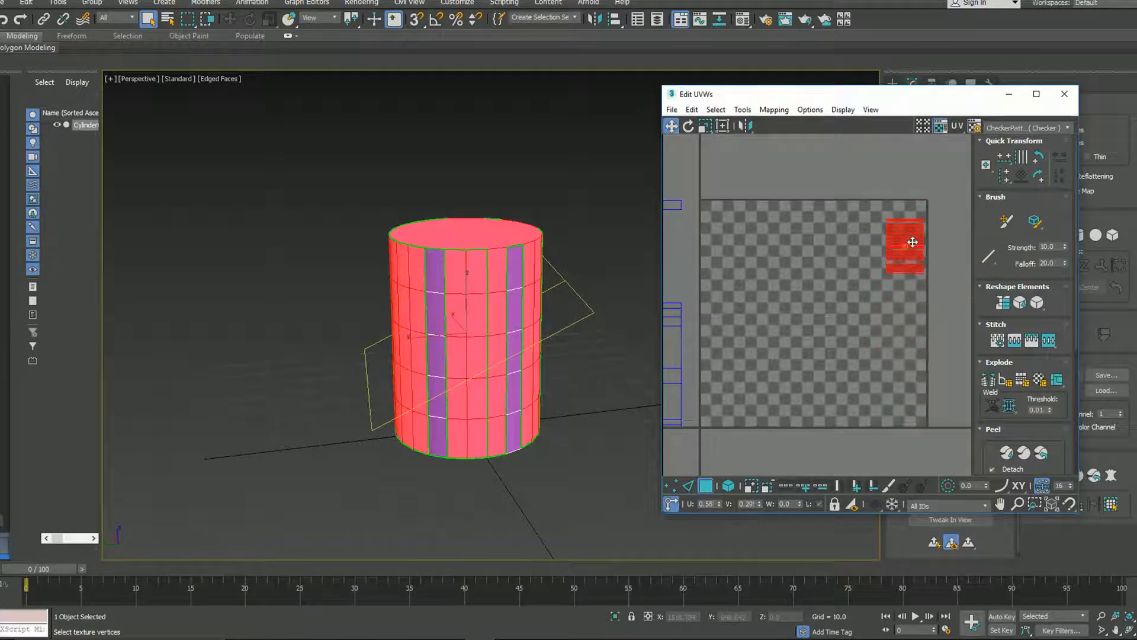
Deselect the small block, then move the lower four strips from outside the UV tile back into its lower half
scroll(847, 320, "down", 2)
right_click(810, 336)
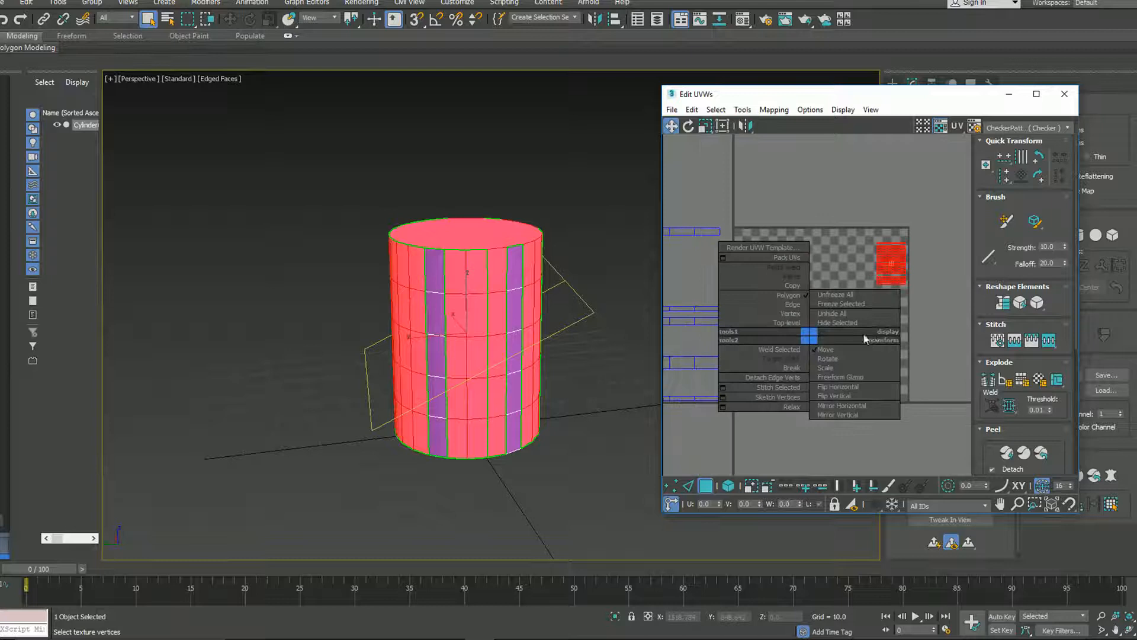
left_click(842, 335)
left_click(842, 336)
middle_click_drag(797, 349, 873, 338)
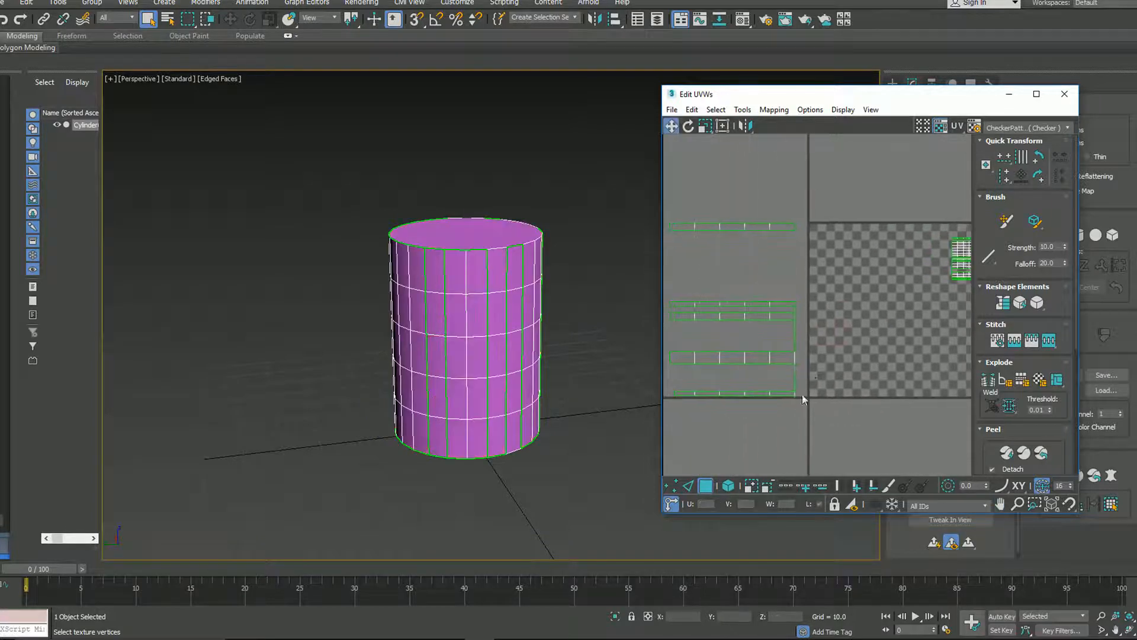
scroll(802, 394, "down", 2)
left_click_drag(811, 424, 845, 335)
left_click(701, 284)
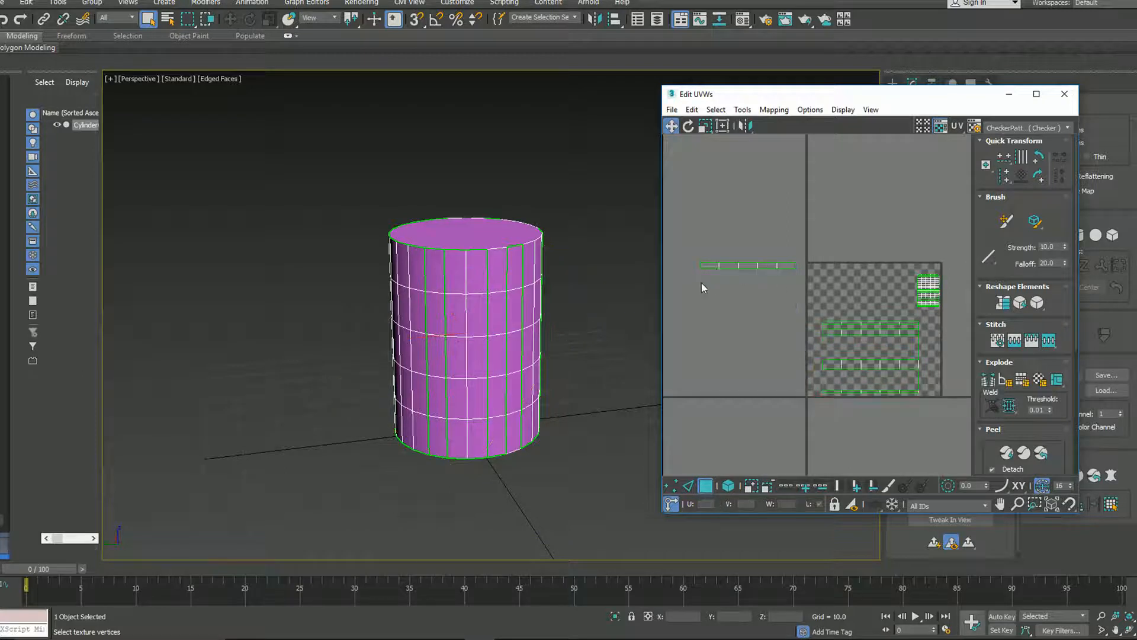
Rotate the small block of remaining polygons a quarter turn and fit it into the UV tile's upper-right corner
left_click_drag(698, 289, 800, 235)
left_click(895, 276)
left_click_drag(943, 307, 870, 330)
scroll(930, 314, "up", 2)
key("e")
key("w")
left_click_drag(922, 275, 910, 257)
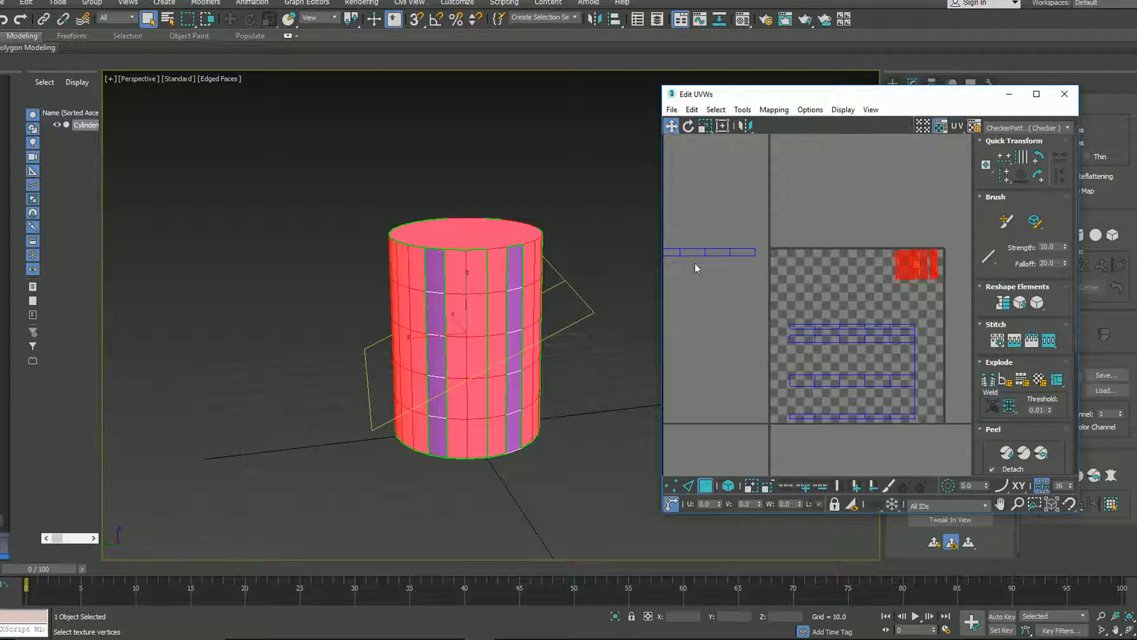
Move the last outlying strip into the UV tile, aligned just above the other four strips, and deselect it
middle_click_drag(738, 286, 785, 282)
left_click_drag(802, 267, 866, 309)
middle_click_drag(797, 424, 726, 422)
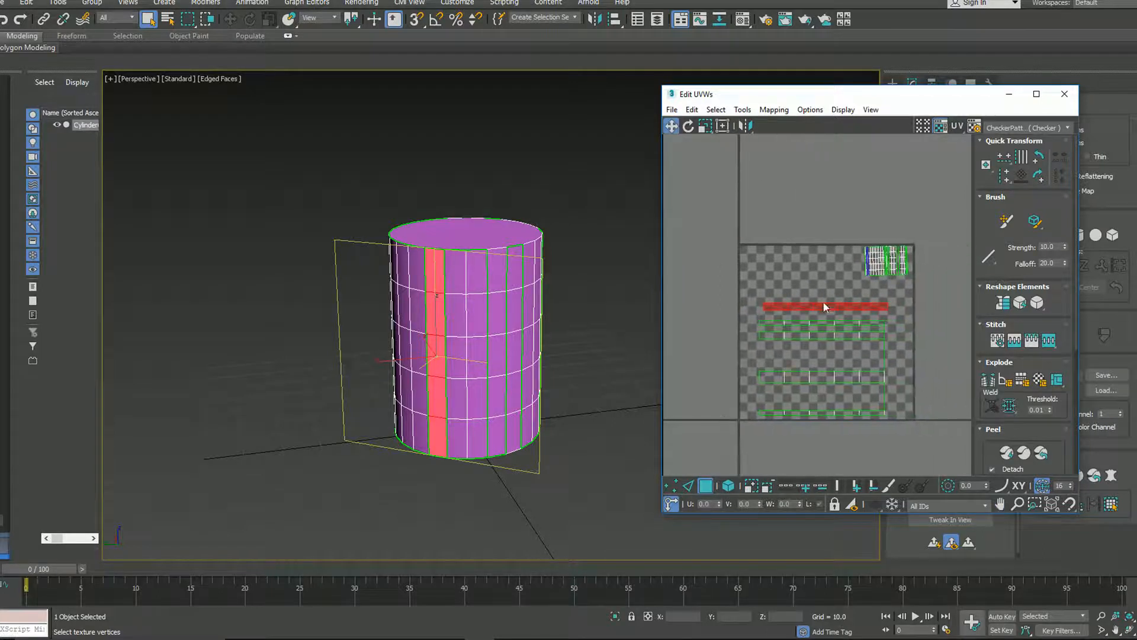
left_click_drag(819, 304, 813, 305)
left_click(714, 317)
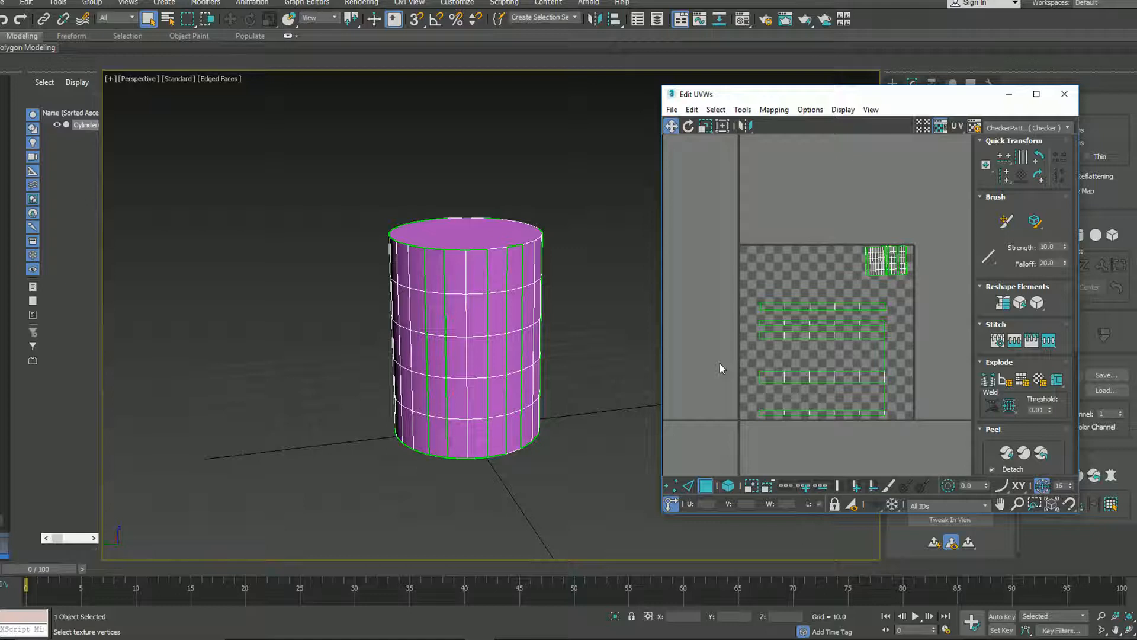
Try scaling the tallest strip, the second from the bottom of the UV tile, then undo the scaling
left_click(772, 377)
left_click_drag(807, 375, 820, 378)
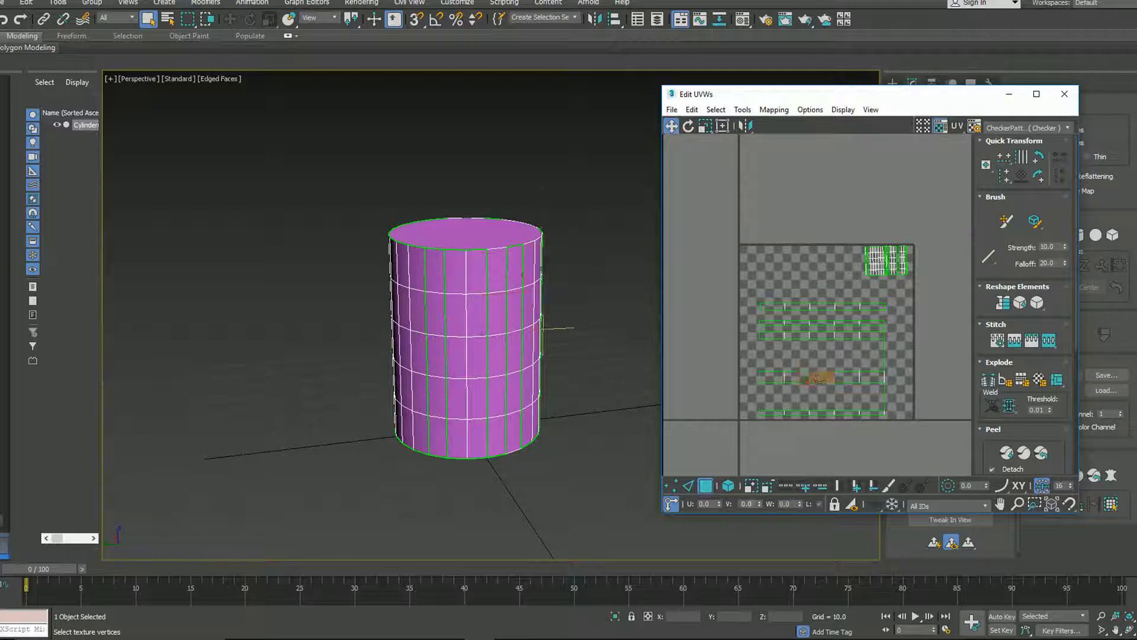
left_click(800, 321)
scroll(781, 374, "up", 2)
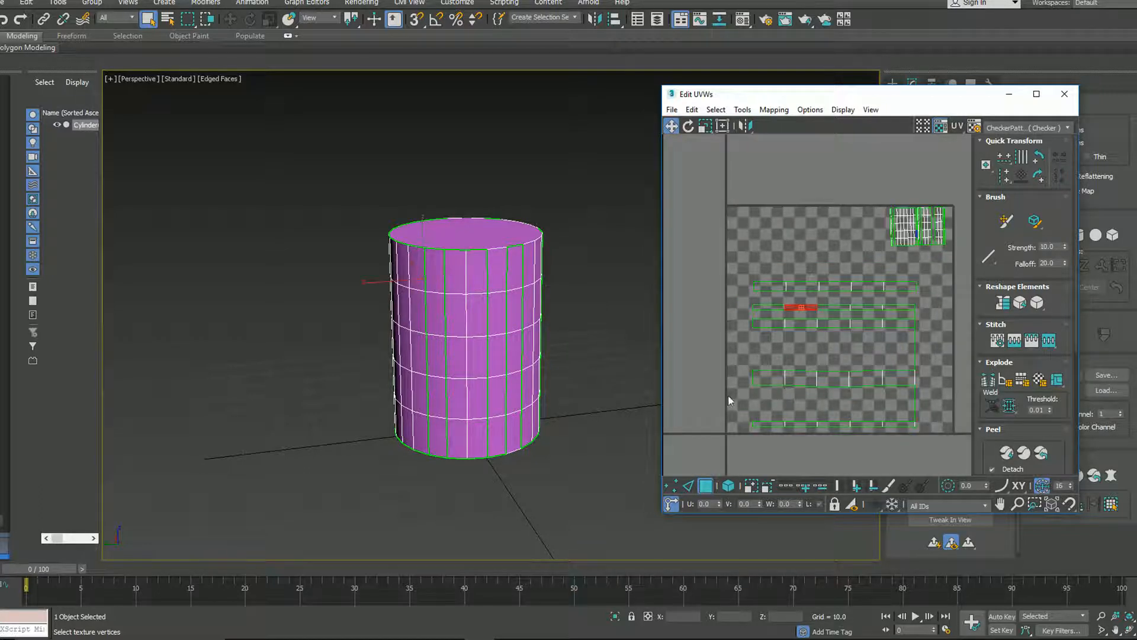
left_click_drag(911, 362, 747, 391)
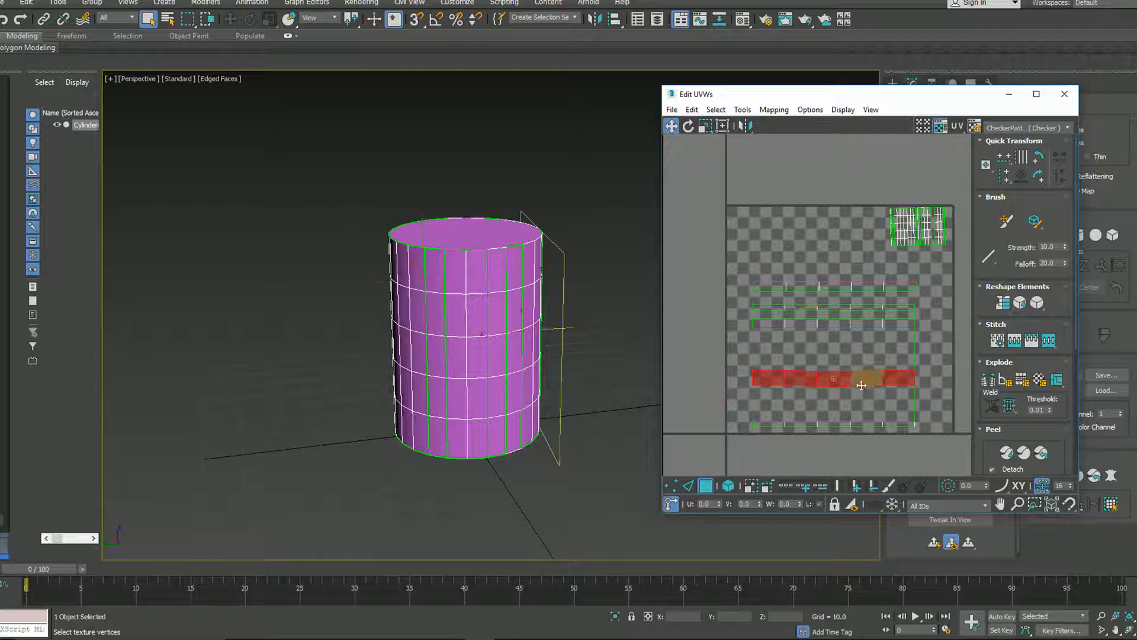
key("e")
key("r")
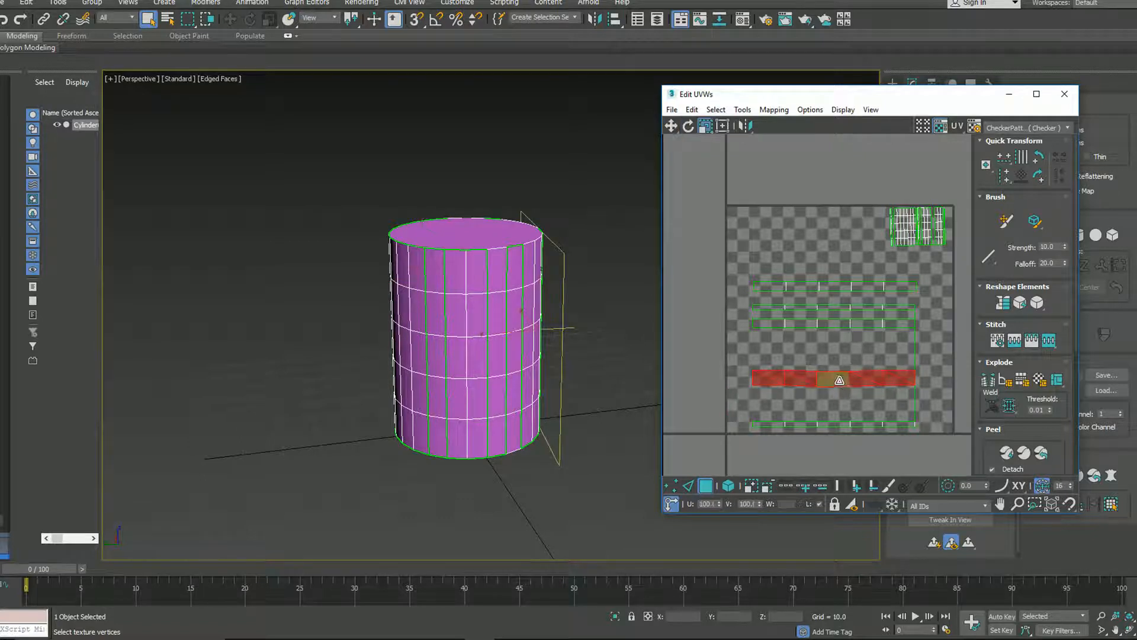
mouse_move(839, 380)
left_mouse_down()
mouse_move(838, 396)
mouse_move(841, 378)
left_mouse_up()
key("ctrl+z")
left_click(803, 404)
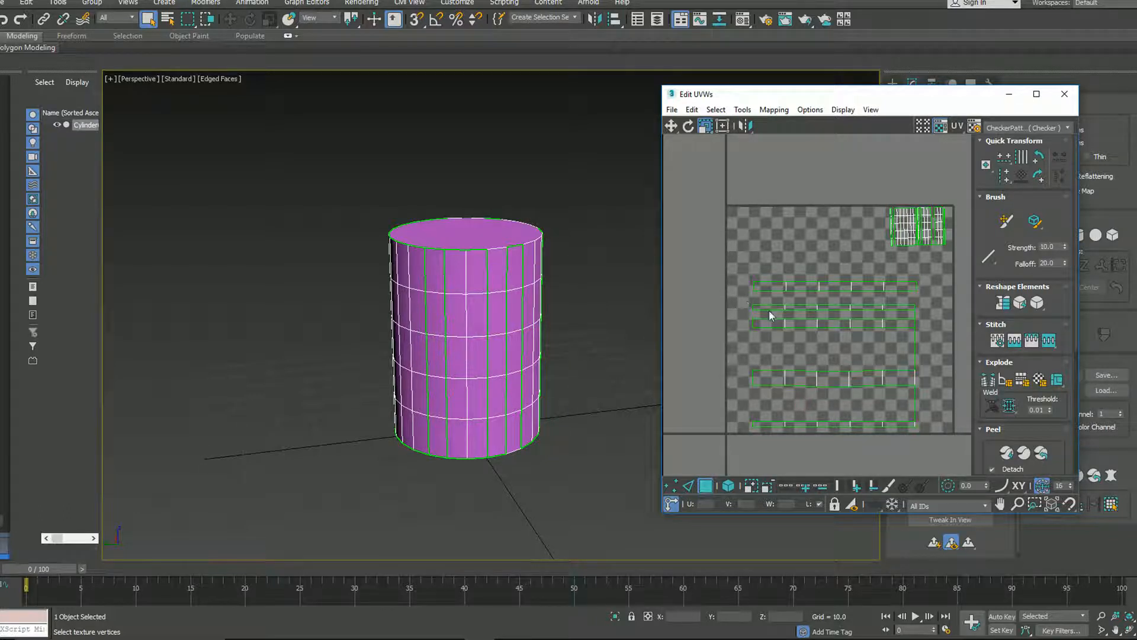
left_click_drag(733, 306, 911, 310)
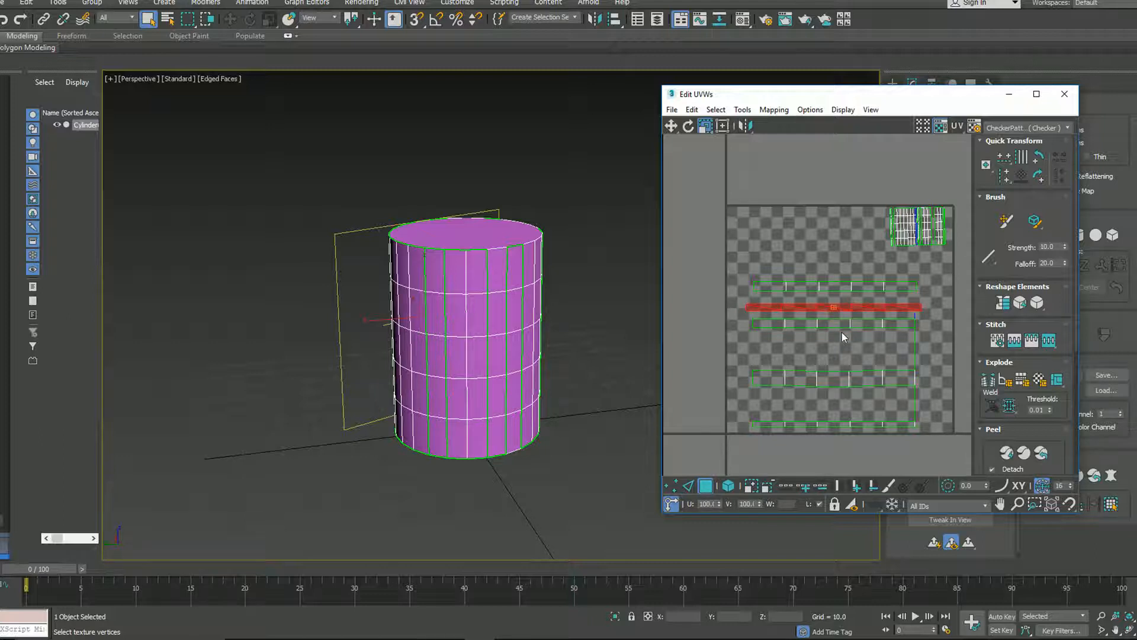
left_click(817, 356)
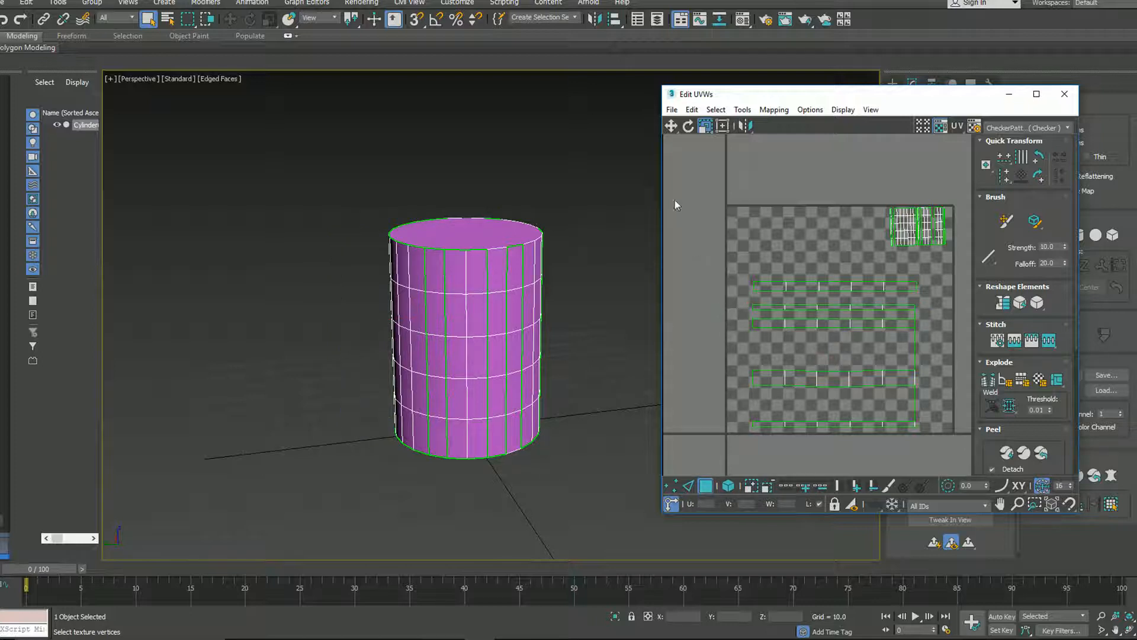
mouse_move(749, 96)
left_mouse_down()
mouse_move(779, 88)
mouse_move(758, 100)
left_mouse_up()
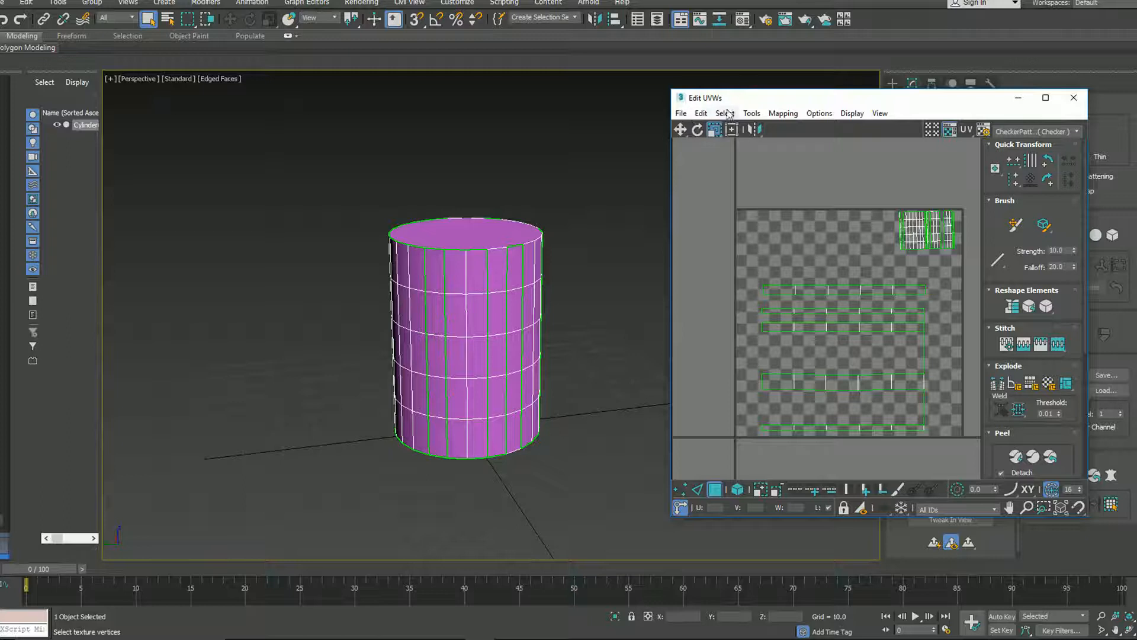
Render the UVW template at 1024 × 1024 and save the image as UVEffect.png on the desktop
left_click(781, 113)
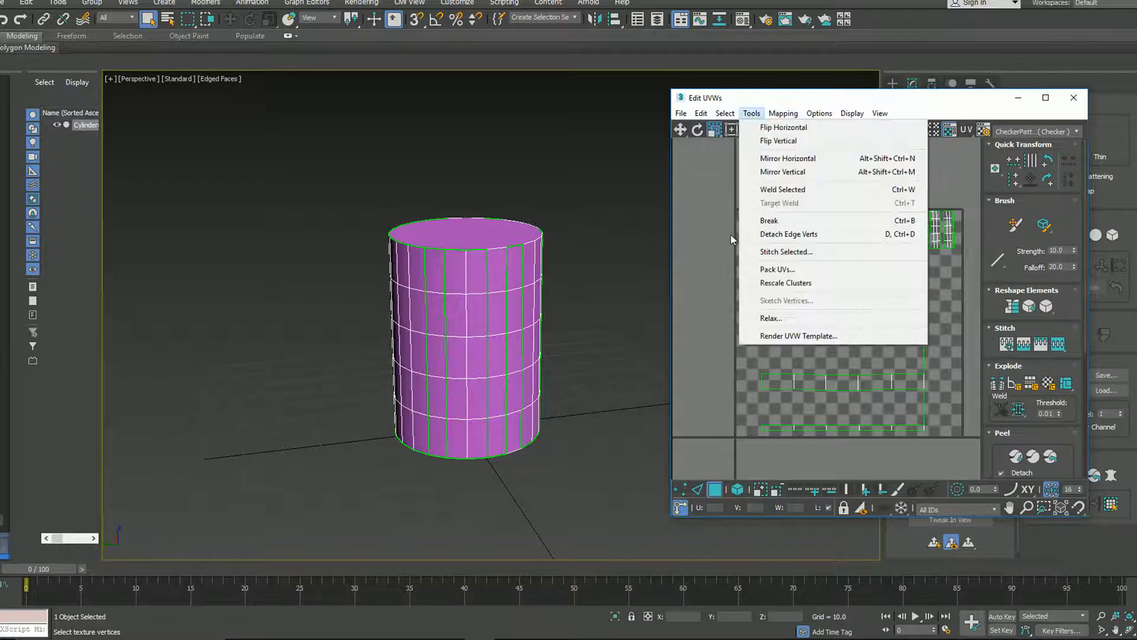
left_click(781, 336)
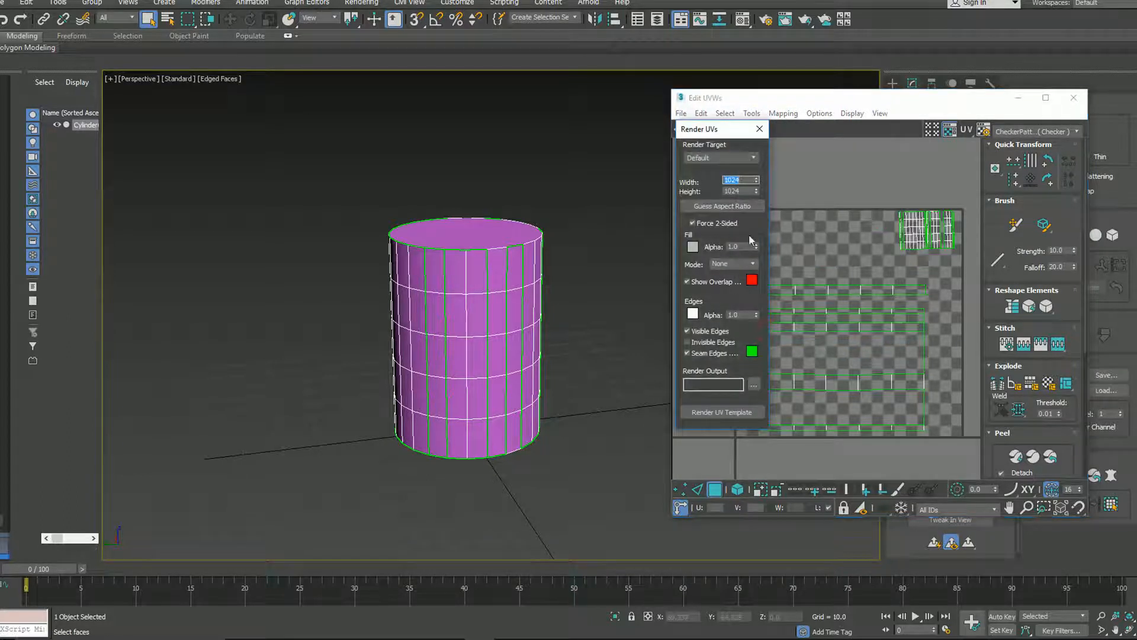
left_click(709, 412)
left_click_drag(1022, 2, 415, 7)
left_click(224, 18)
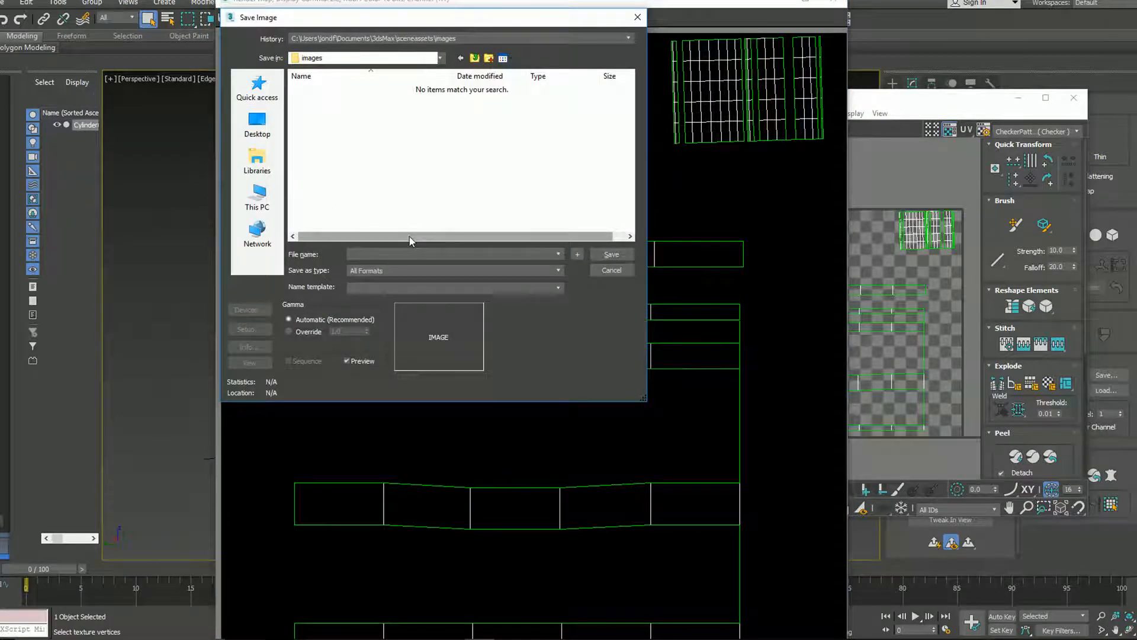
left_click(279, 122)
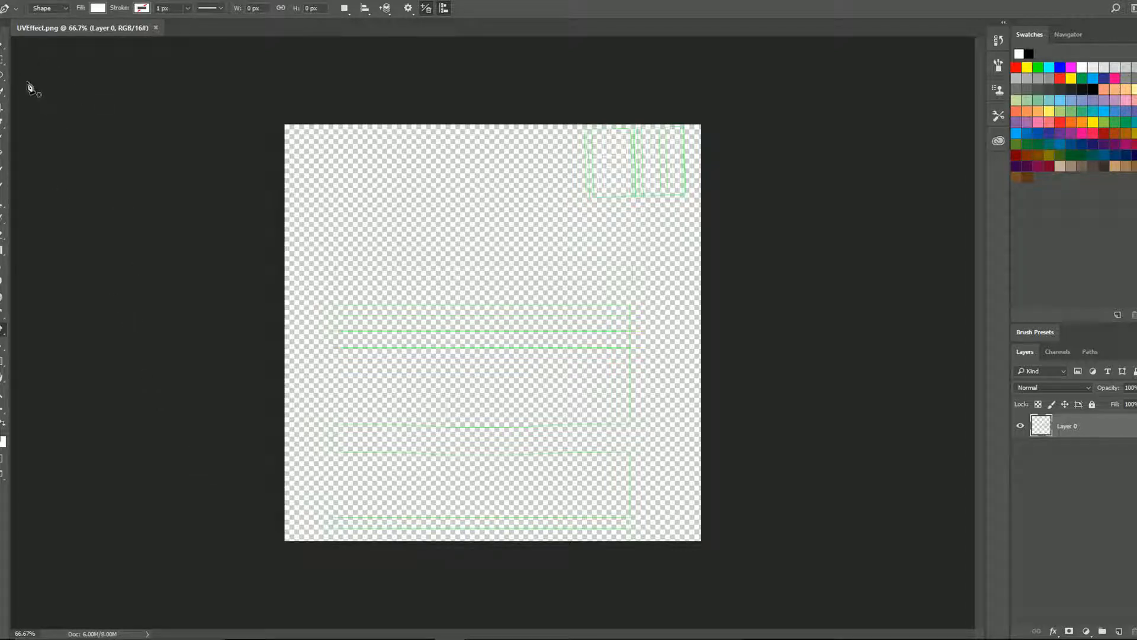
Switch to Photoshop with UVEffect.png open, add a layer beneath the UV wireframe layer and fill it with black
key("v")
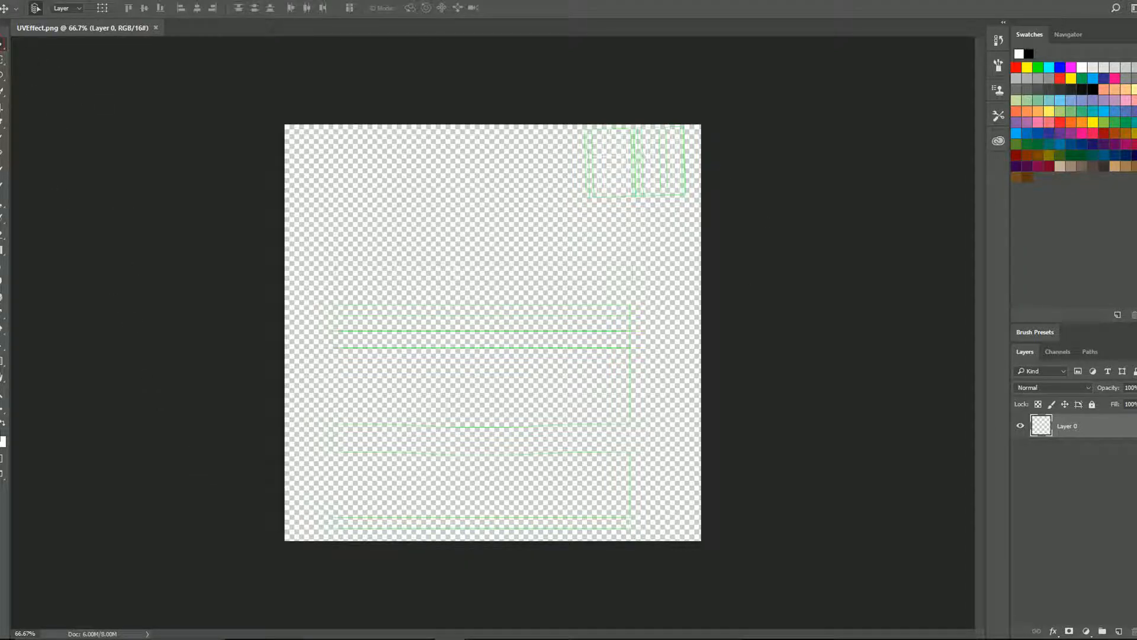
mouse_move(1131, 635)
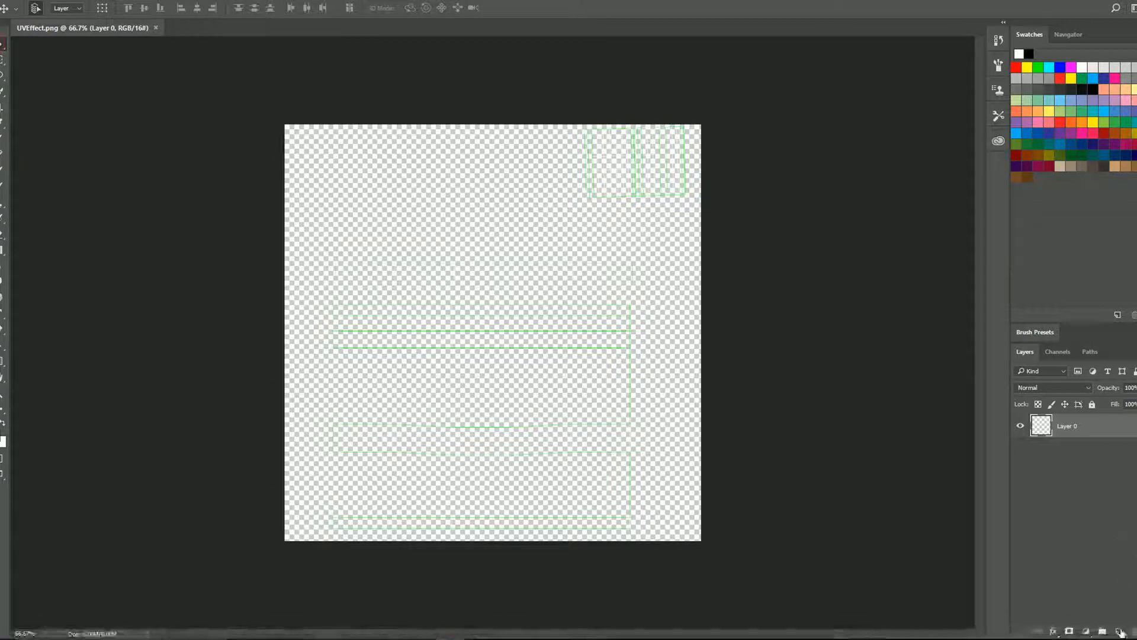
left_click(1119, 631)
left_click_drag(1100, 430, 1111, 461)
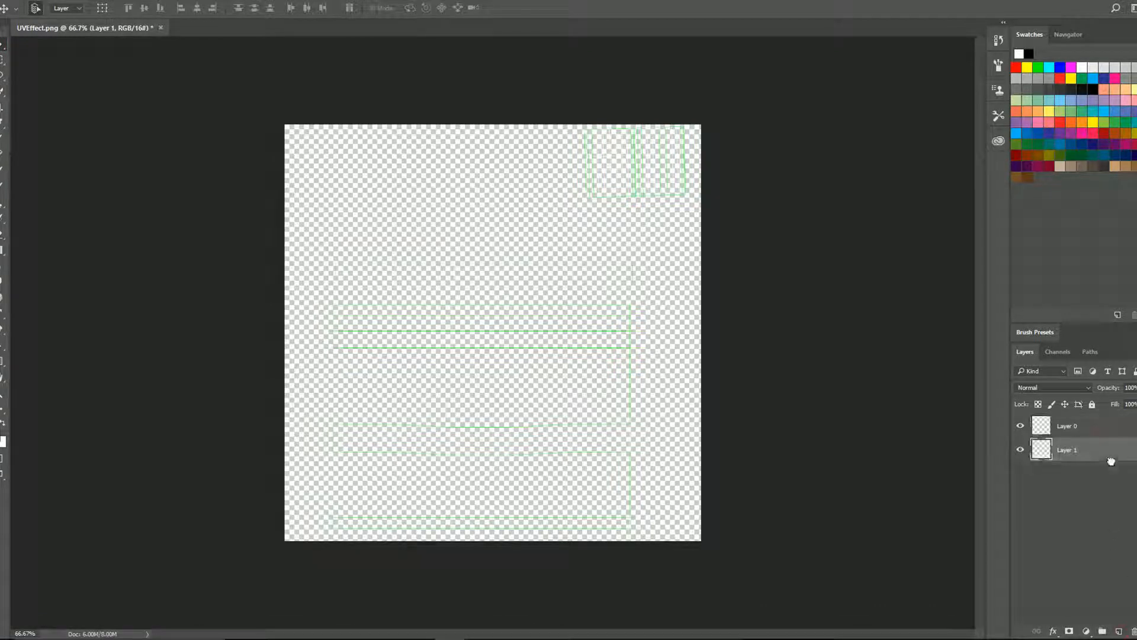
key("ctrl+BackSpace")
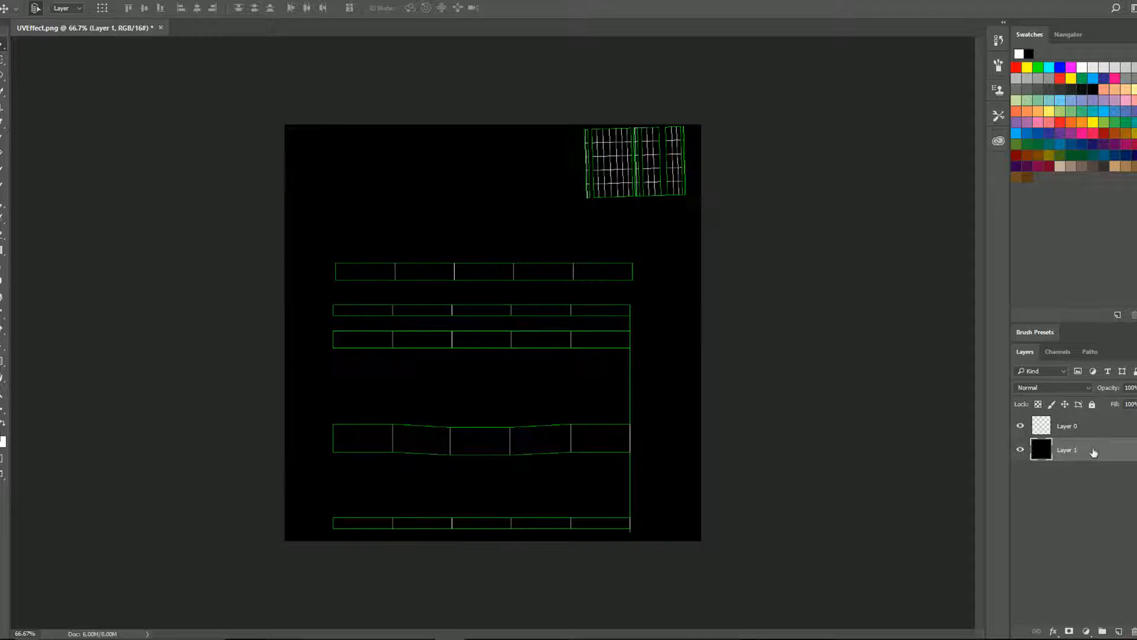
Add a layer above the black background and set the Rectangle tool's fill to a bright blue
left_click(1118, 632)
left_click(3, 362)
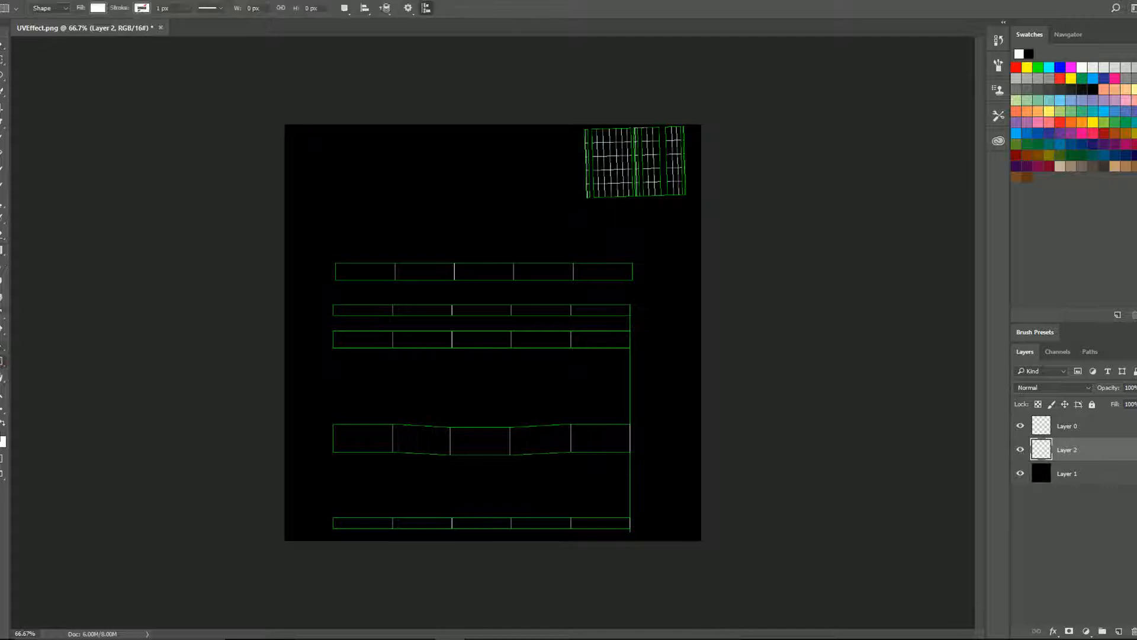
left_click(98, 8)
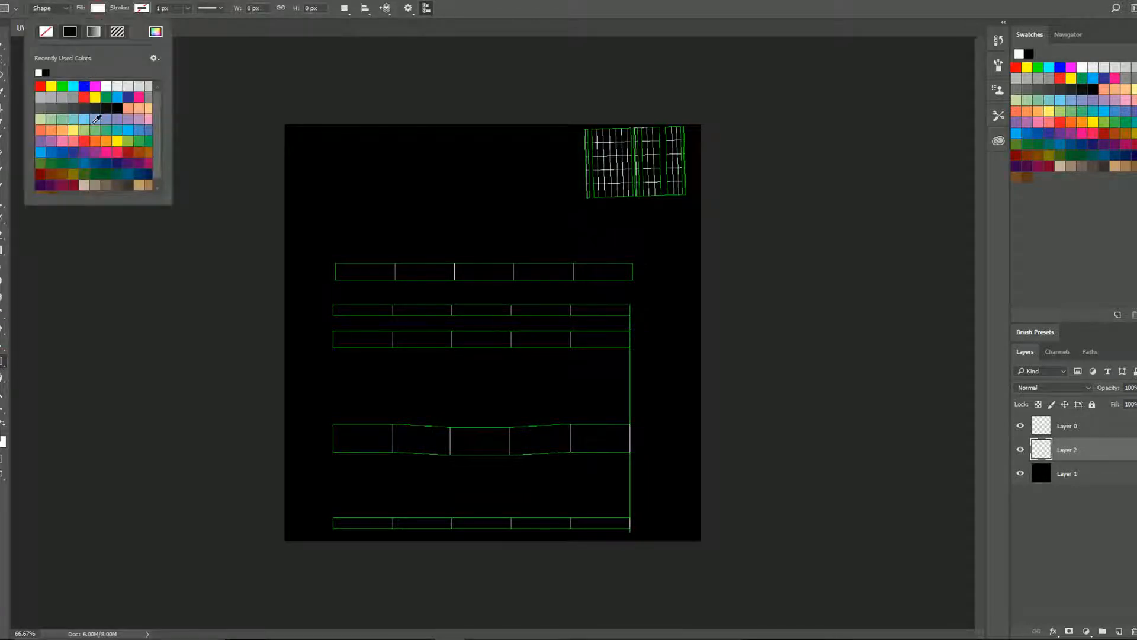
left_click(85, 85)
left_click(155, 31)
left_click(516, 152)
mouse_move(586, 205)
left_mouse_down()
mouse_move(577, 226)
mouse_move(577, 216)
left_mouse_up()
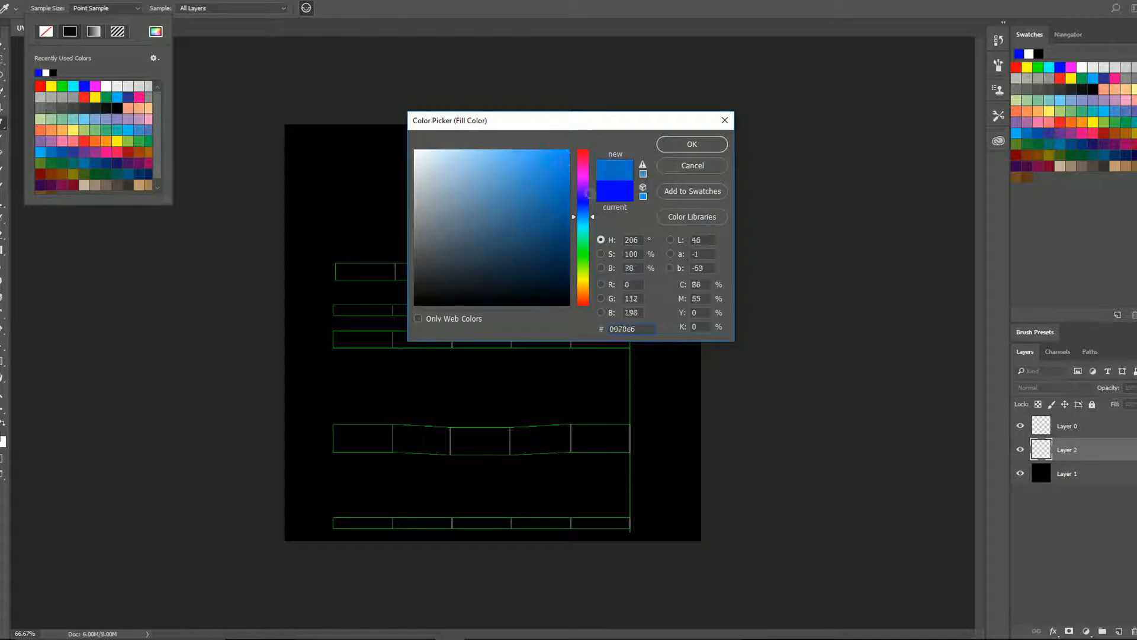
left_click(687, 144)
Try a blue rectangle about 61 × 38 px just before the uppermost strip's left end, then undo it
left_click_drag(308, 266, 662, 273)
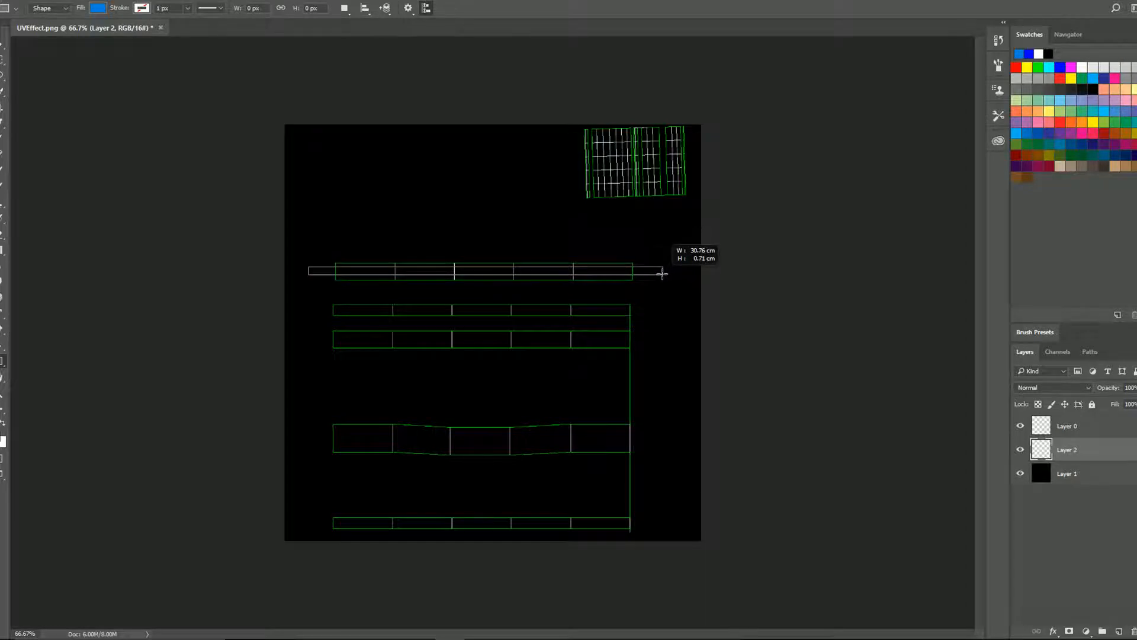
left_click_drag(662, 273, 334, 282)
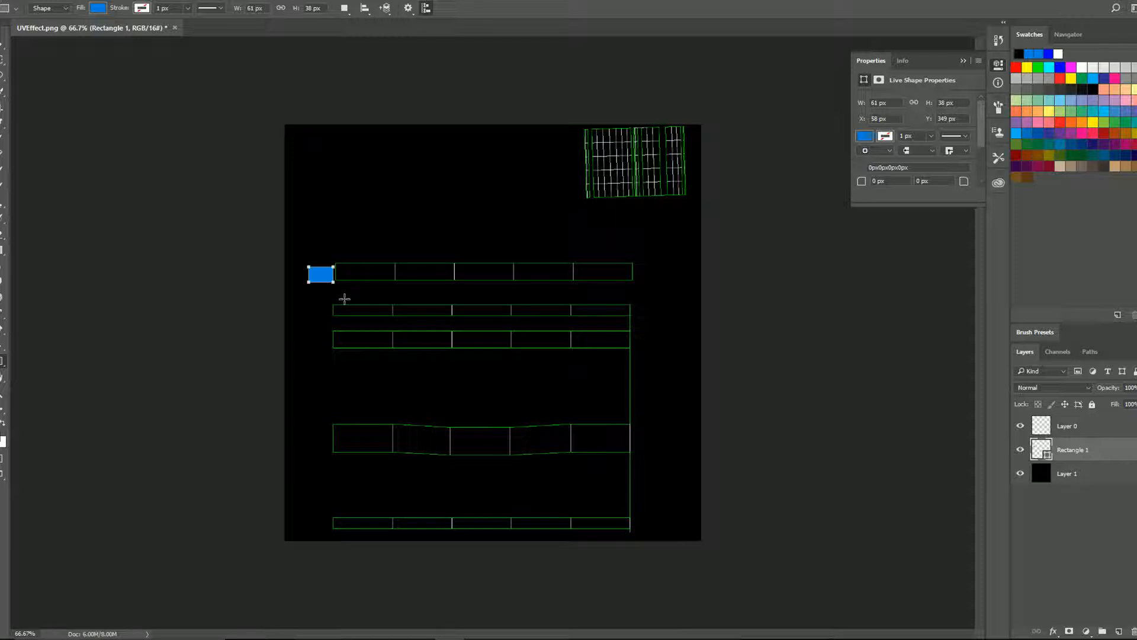
key("ctrl+z")
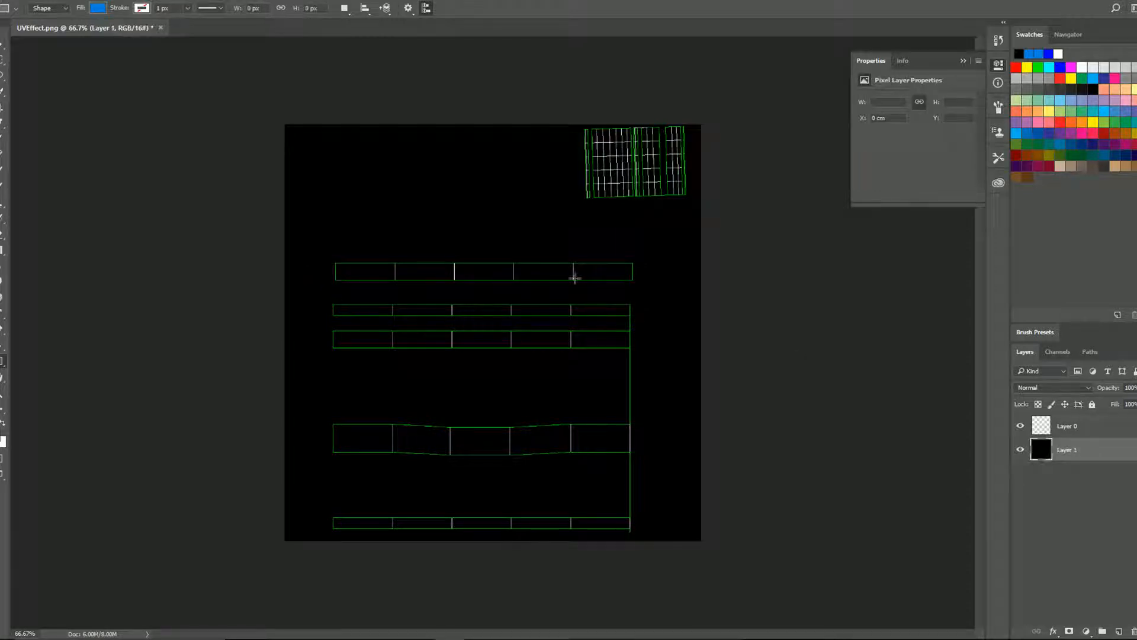
Add a layer above the black background, choose a bristle brush preset and test it beside the uppermost strip
left_click(1119, 631)
left_click(4, 152)
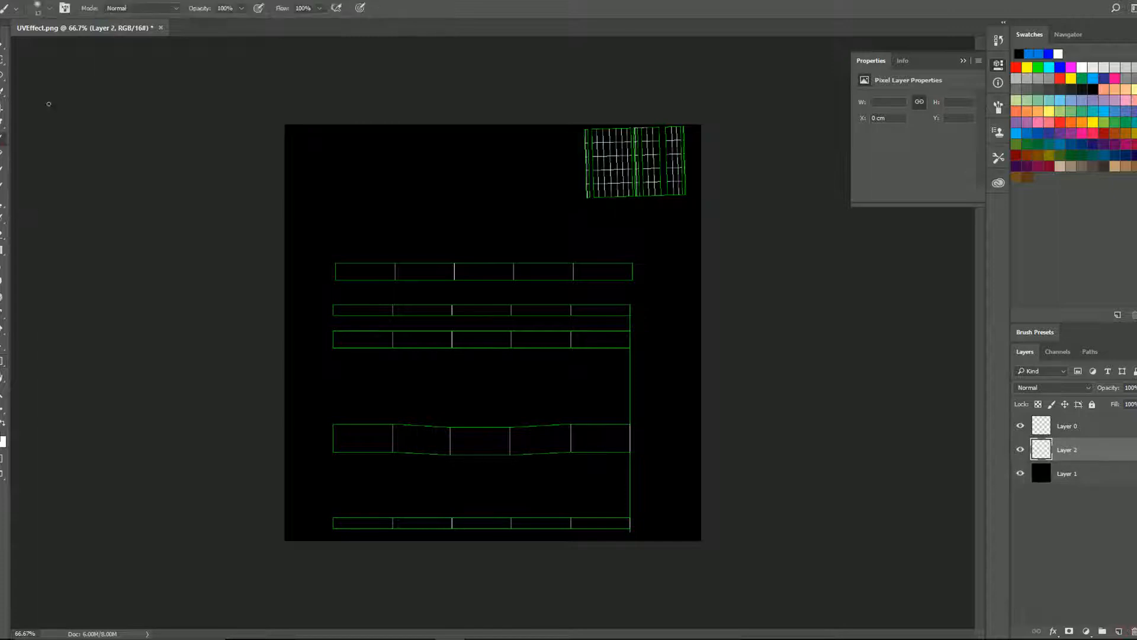
left_click(49, 8)
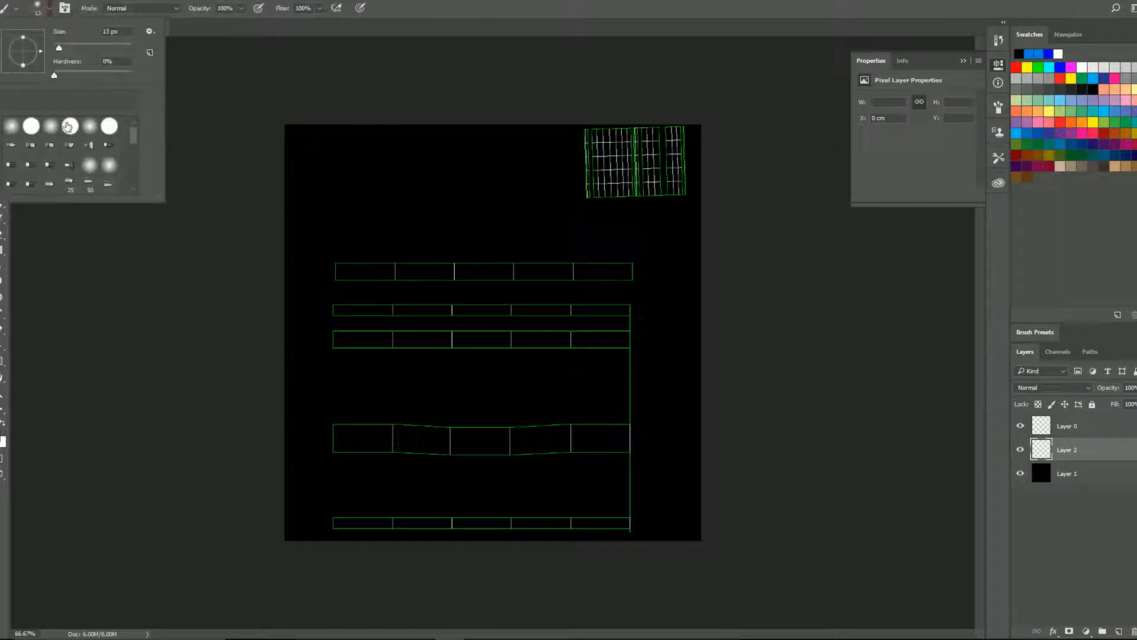
left_click(71, 168)
left_click(311, 272)
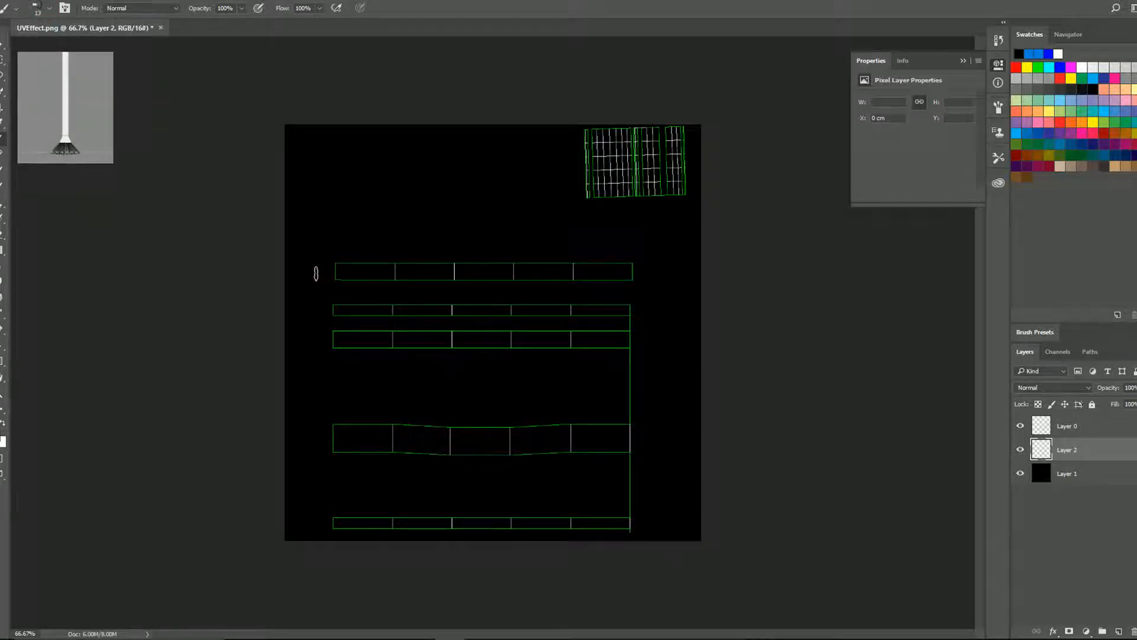
left_click_drag(318, 275, 317, 265)
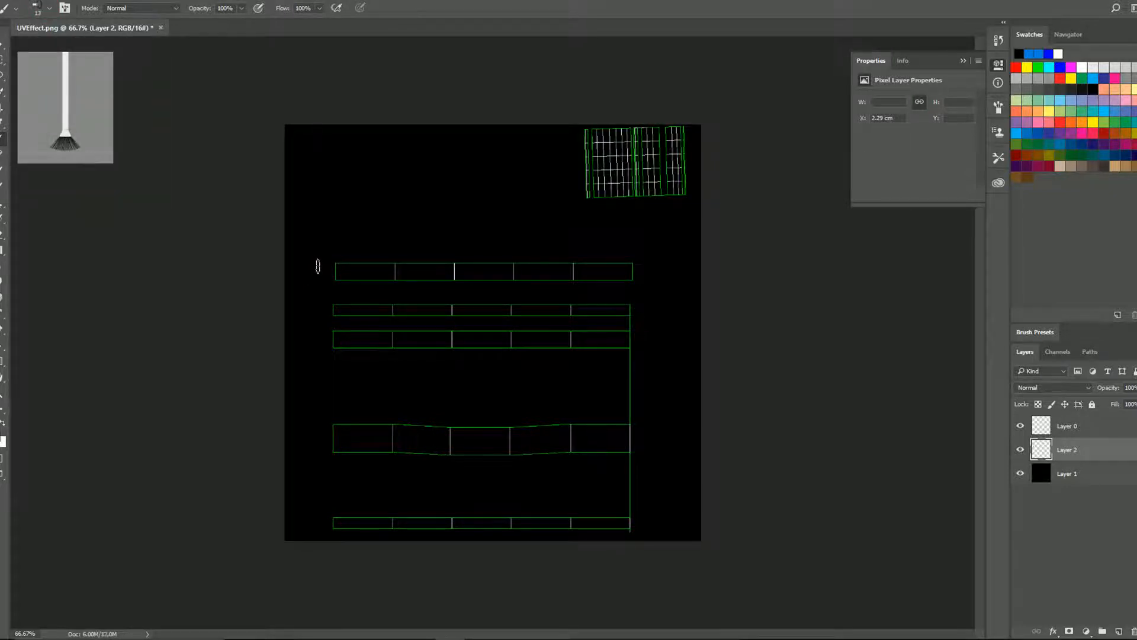
Set the foreground colour to blue 007eff and paint a small spot just before the uppermost strip's left end
left_click(3, 441)
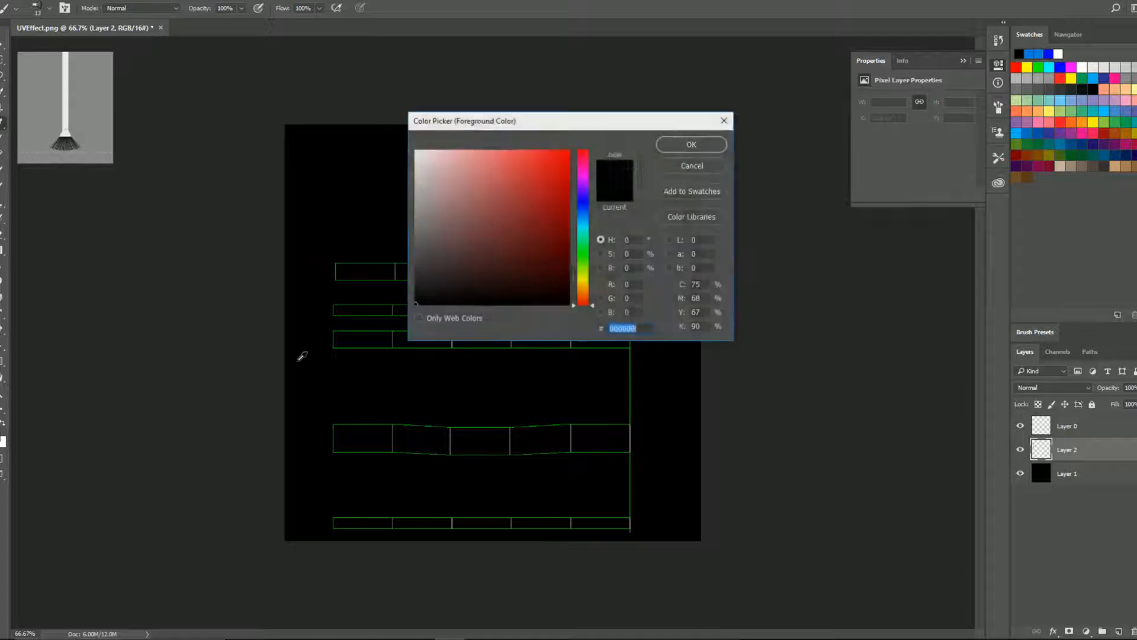
mouse_move(584, 224)
left_mouse_down()
mouse_move(585, 205)
mouse_move(570, 214)
mouse_move(581, 221)
left_mouse_up()
left_click_drag(554, 178, 699, 109)
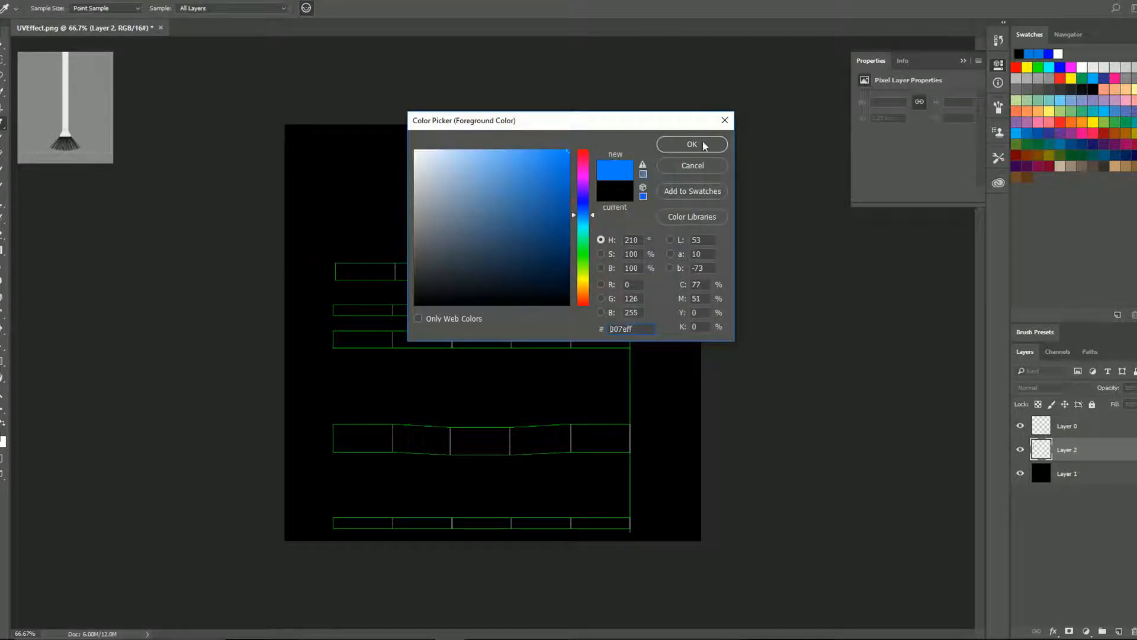
left_click(703, 144)
left_click_drag(327, 273, 313, 270)
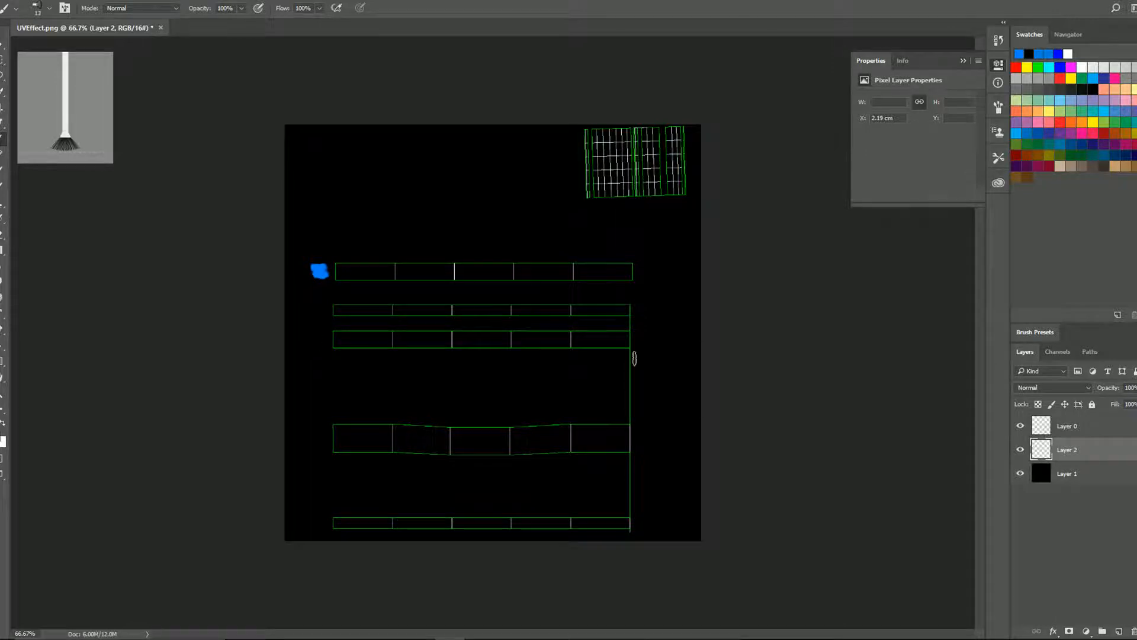
Try an Outer Glow with Normal blend mode on the blue spot's layer, then cancel the layer style
right_click(1076, 456)
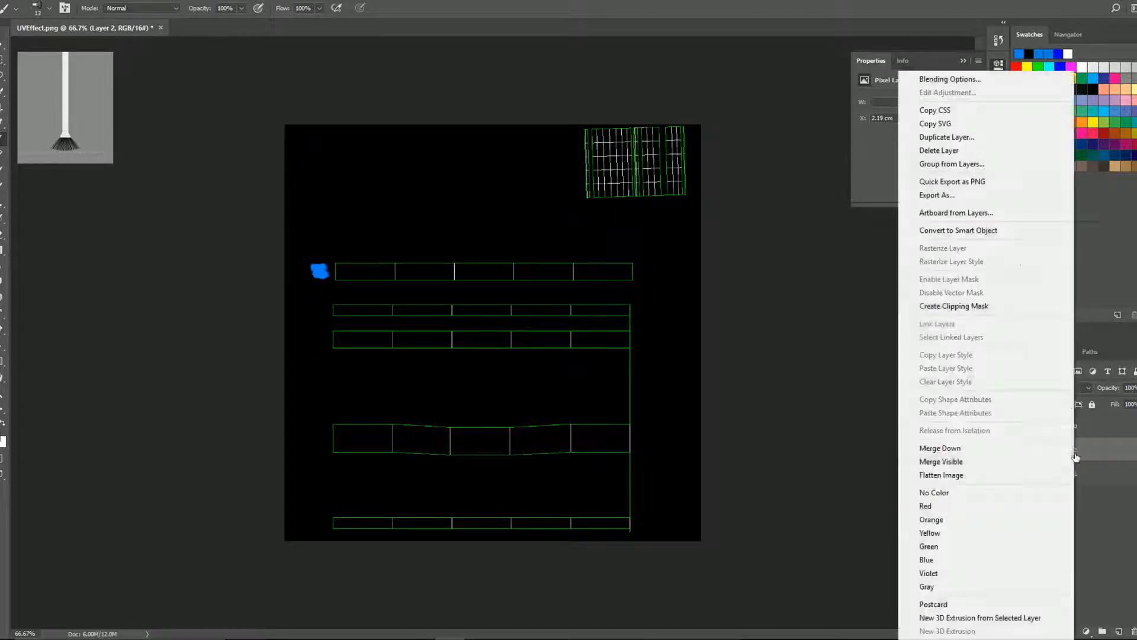
left_click(944, 111)
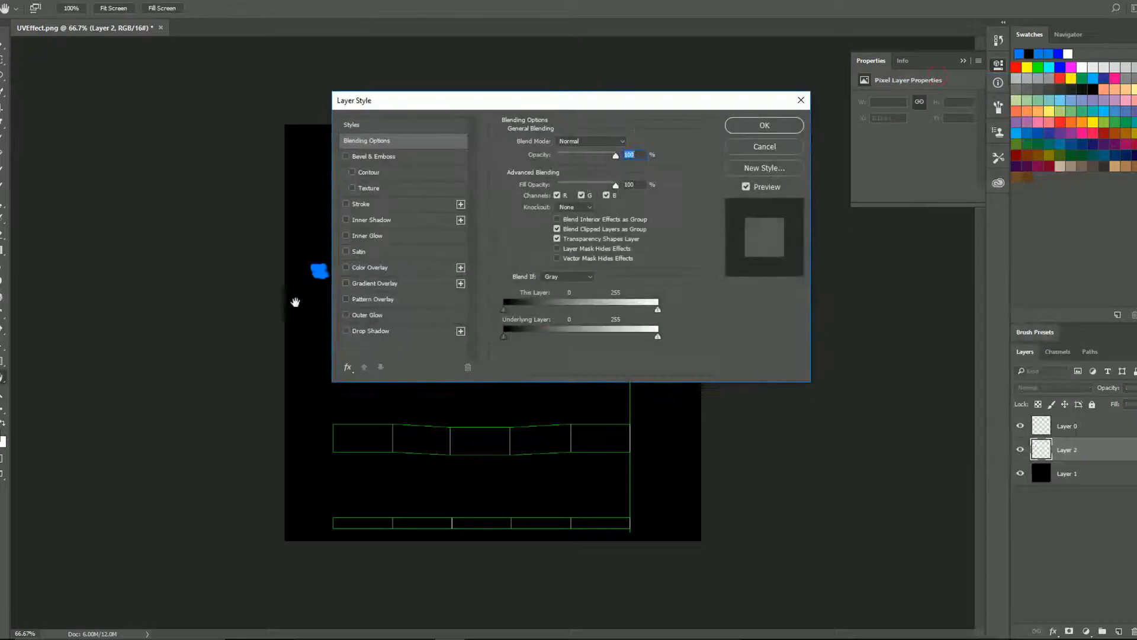
left_click(346, 315)
left_click(360, 314)
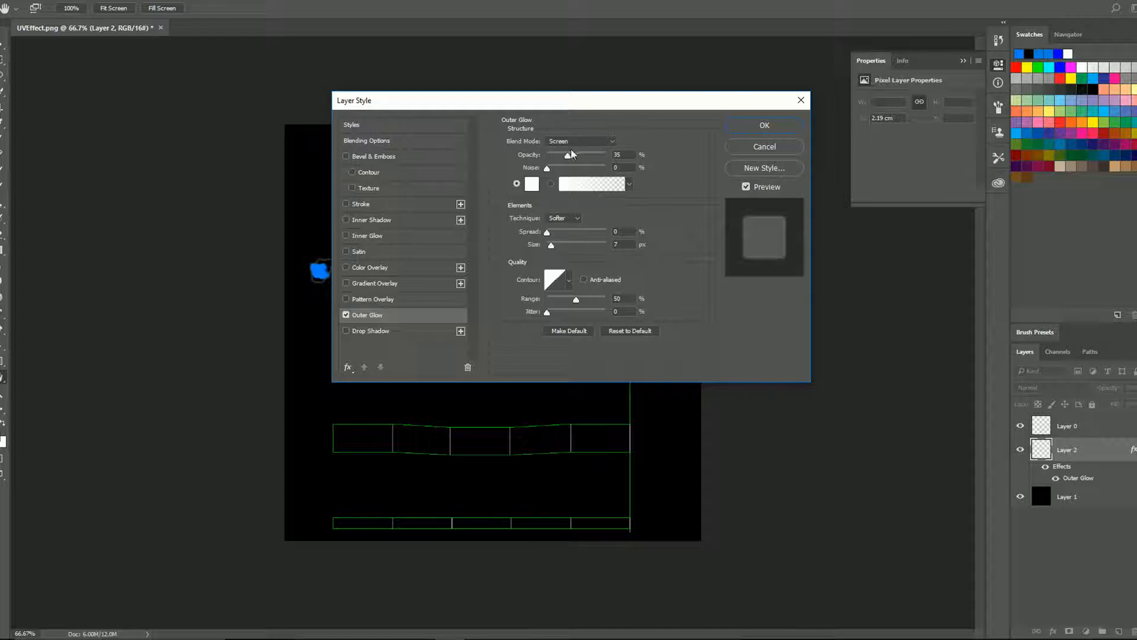
left_click(610, 143)
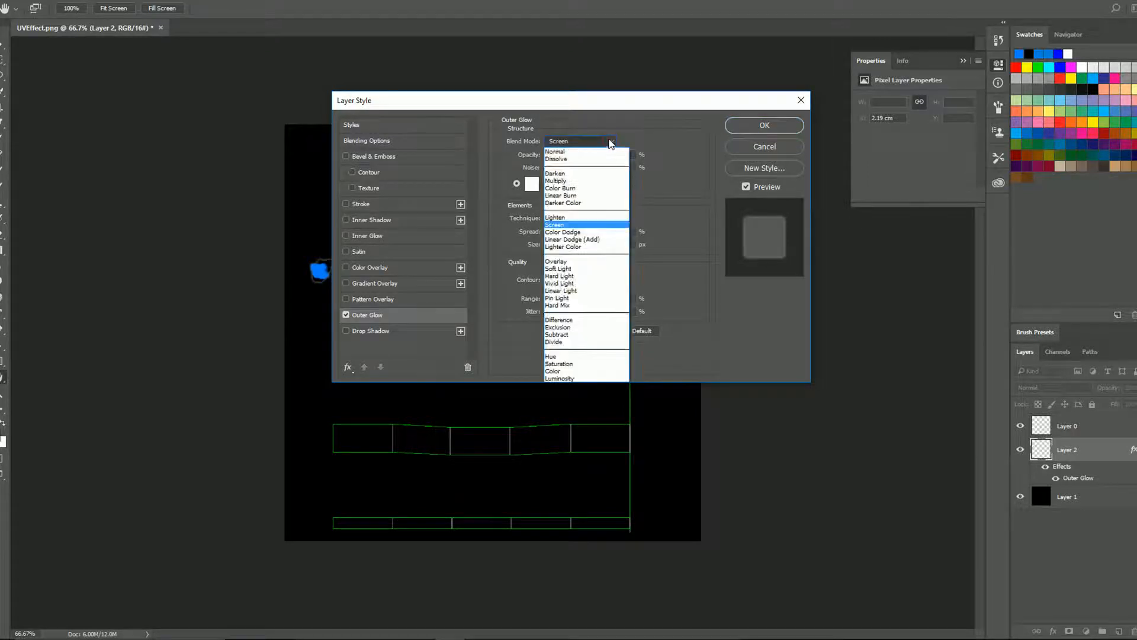
left_click(575, 152)
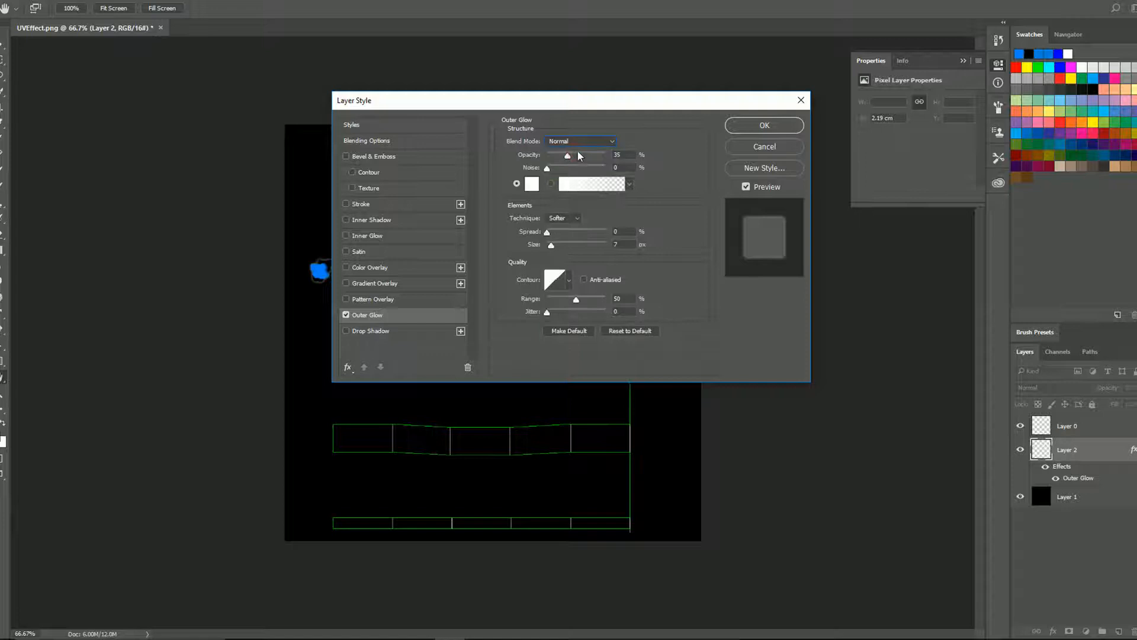
left_click(746, 148)
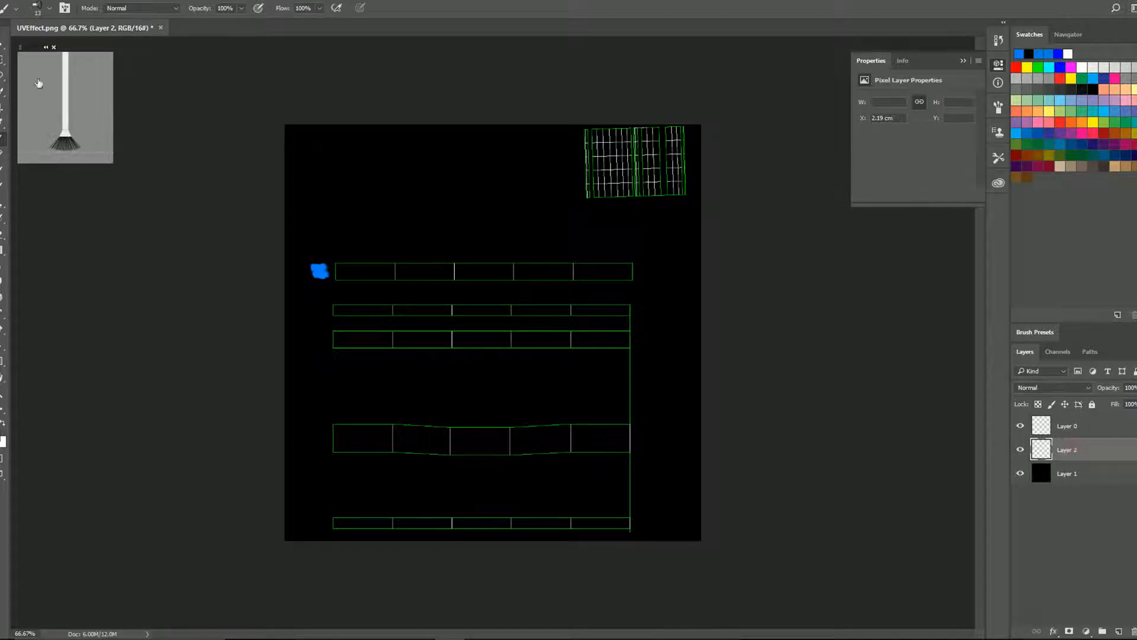
Duplicate the blue spot beside each of the four lower strips and shift the third spot down to line up with its strip
key("v")
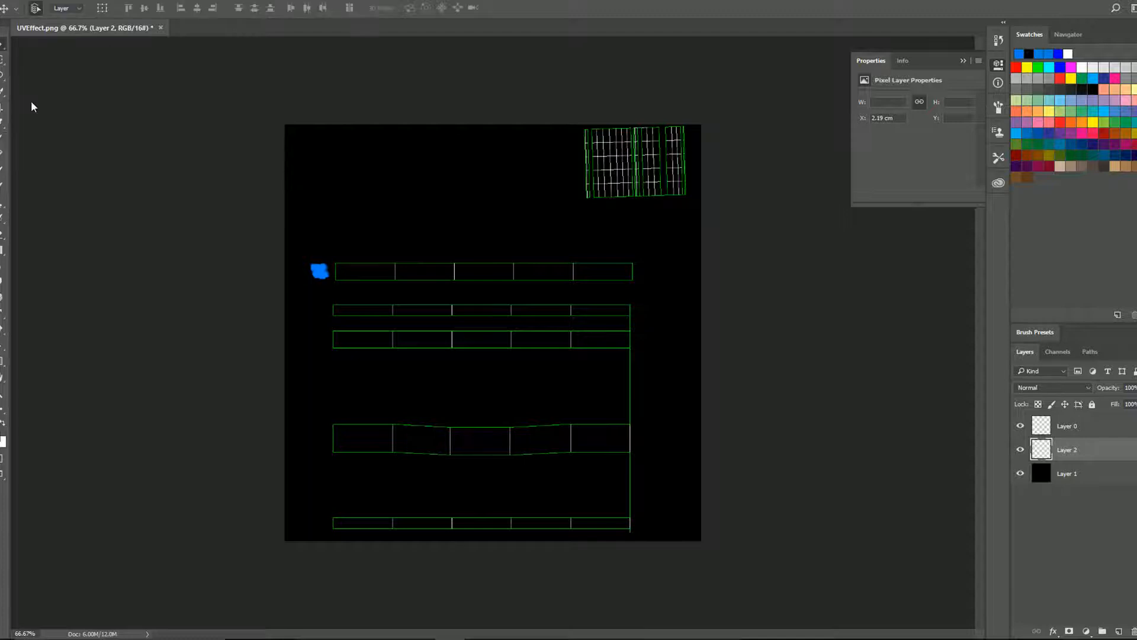
left_click_drag(320, 277, 323, 532, "alt")
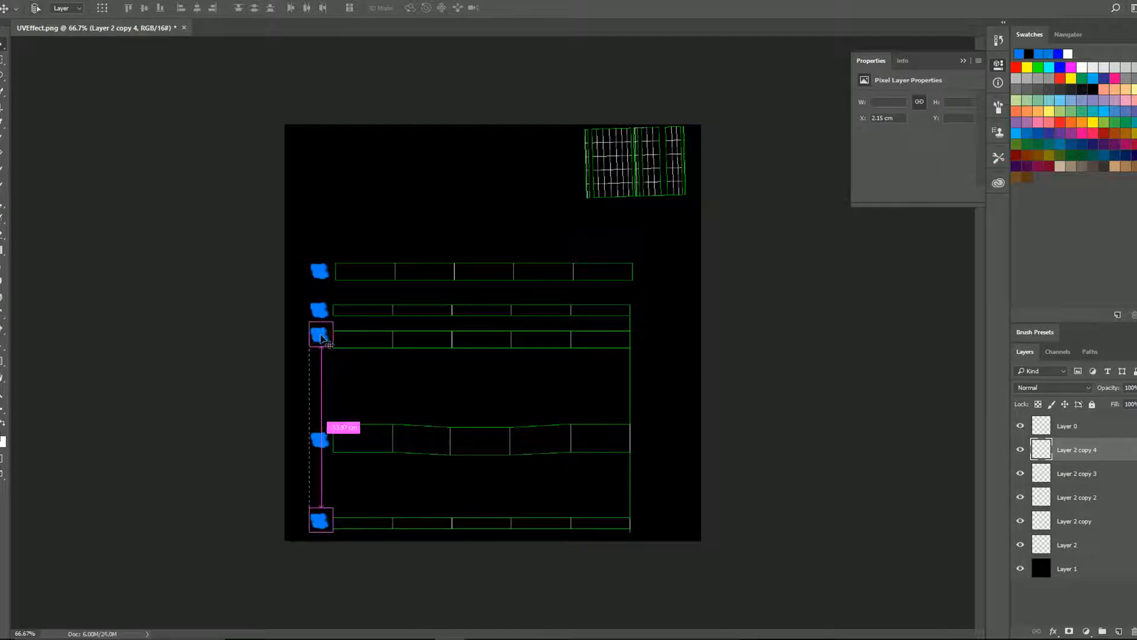
left_click(1021, 450)
left_click(1060, 477)
left_click(1020, 498)
left_click(1020, 497)
left_click(1063, 499)
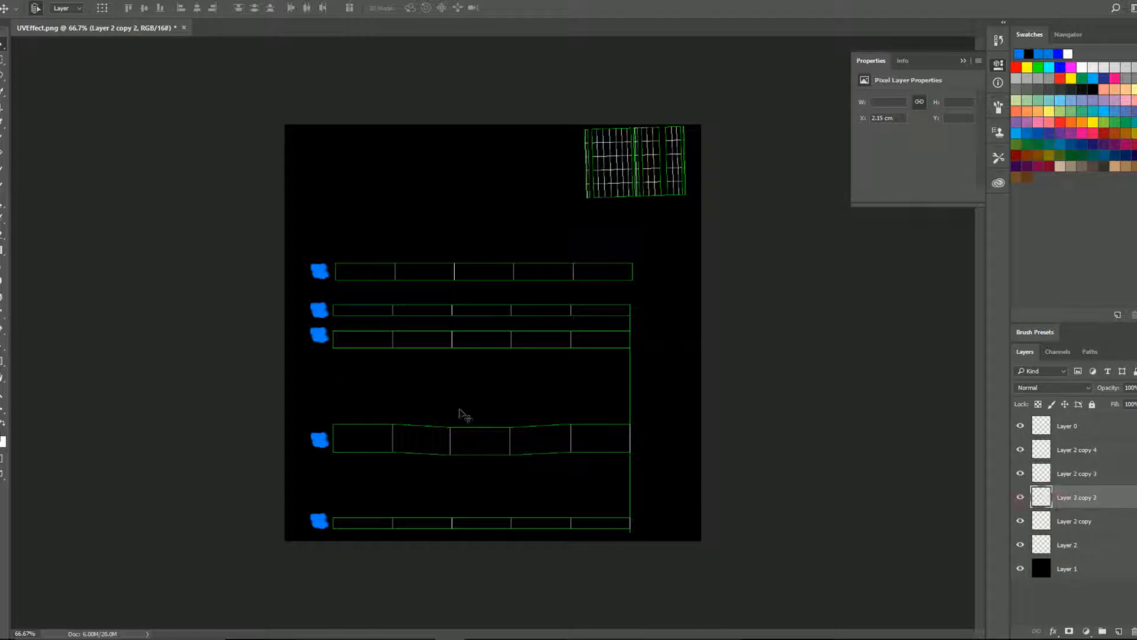
left_click_drag(315, 340, 319, 347)
Delete the four duplicated spot layers, keeping only the original blue spot
left_click(1092, 455)
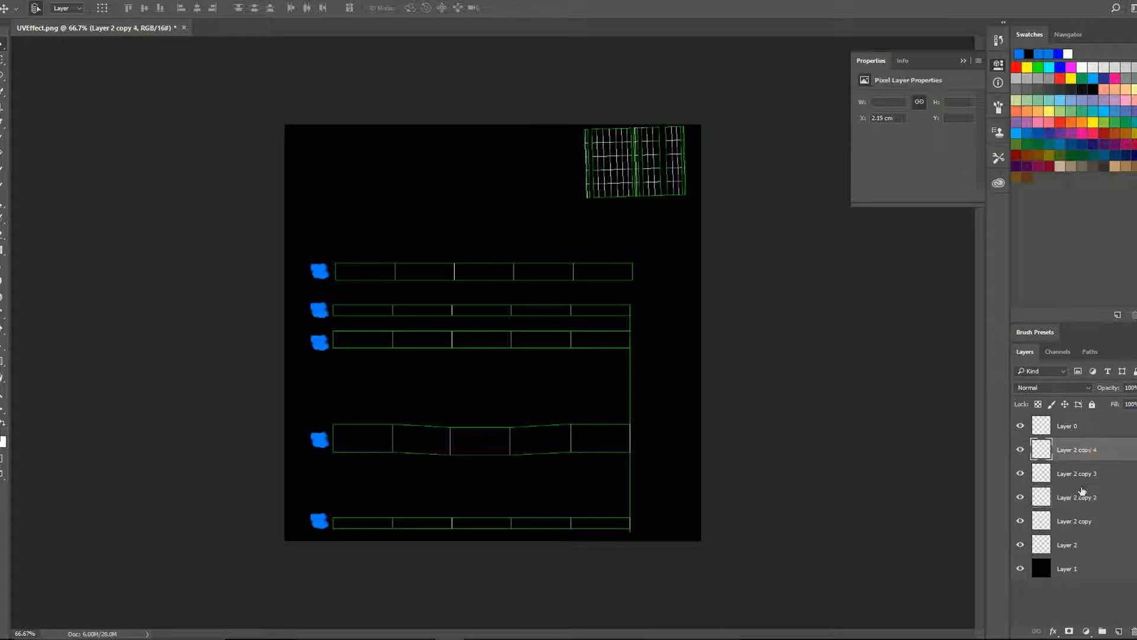
left_click(1075, 521, "shift")
key("Delete")
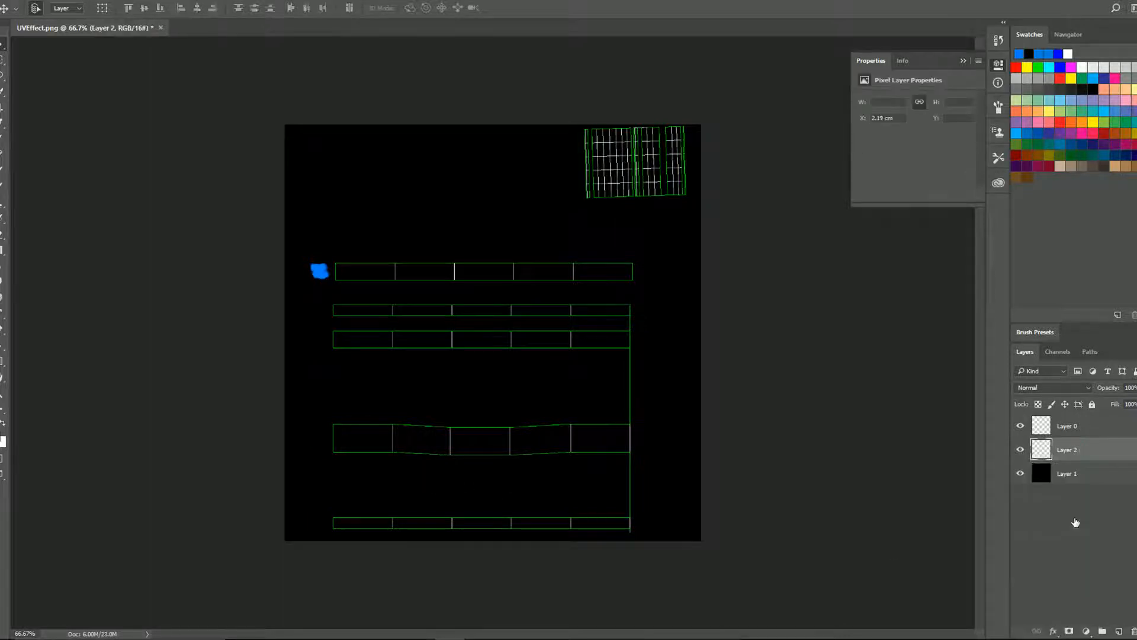
Smudge the blue spot away from the uppermost strip into a tapered tail and move it up to the strip's end
left_click(1065, 429)
left_click(1060, 452)
left_click(2, 280)
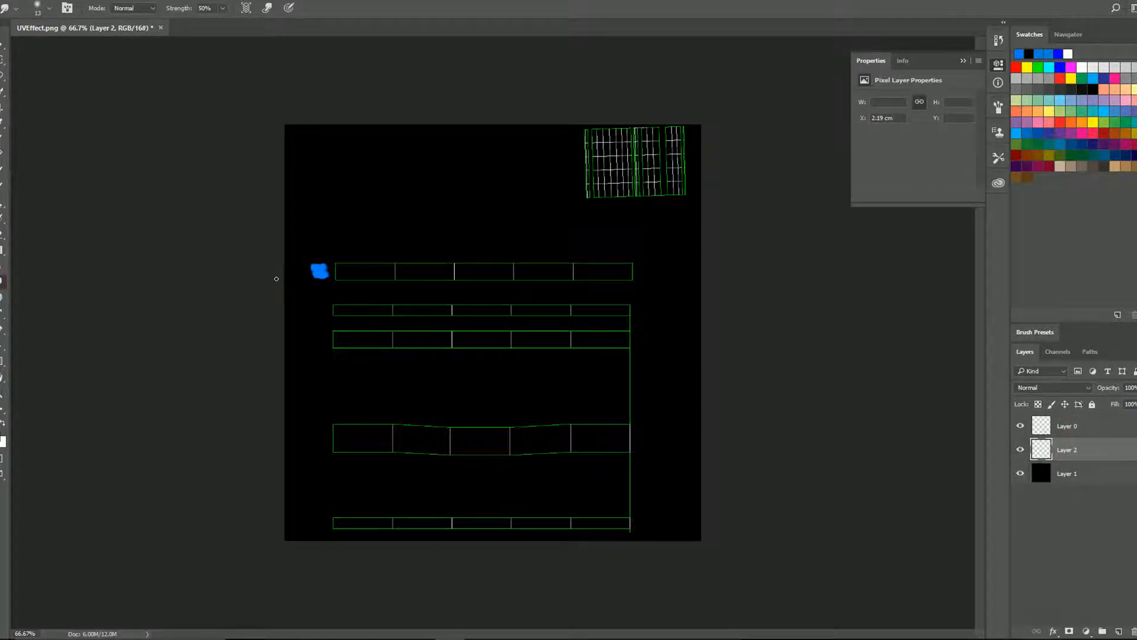
left_click_drag(314, 271, 302, 277)
left_click_drag(311, 271, 293, 273)
key("v")
left_click_drag(307, 276, 314, 275)
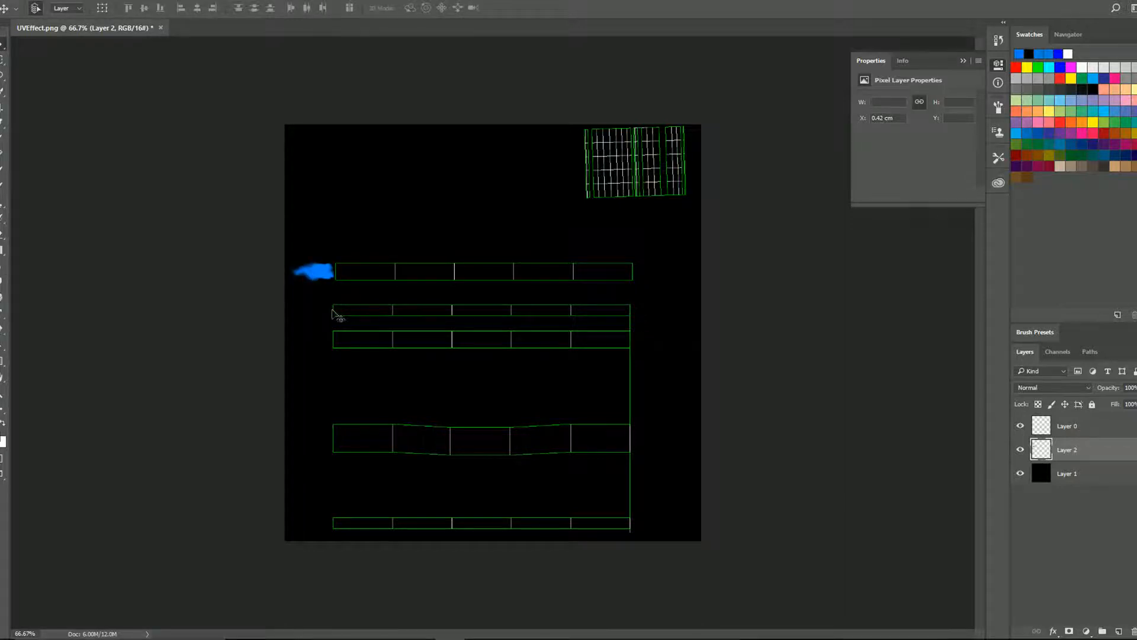
Duplicate the smudged spot beside each of the four lower strips and hide the template and black background layers
left_click_drag(314, 271, 319, 522, "alt")
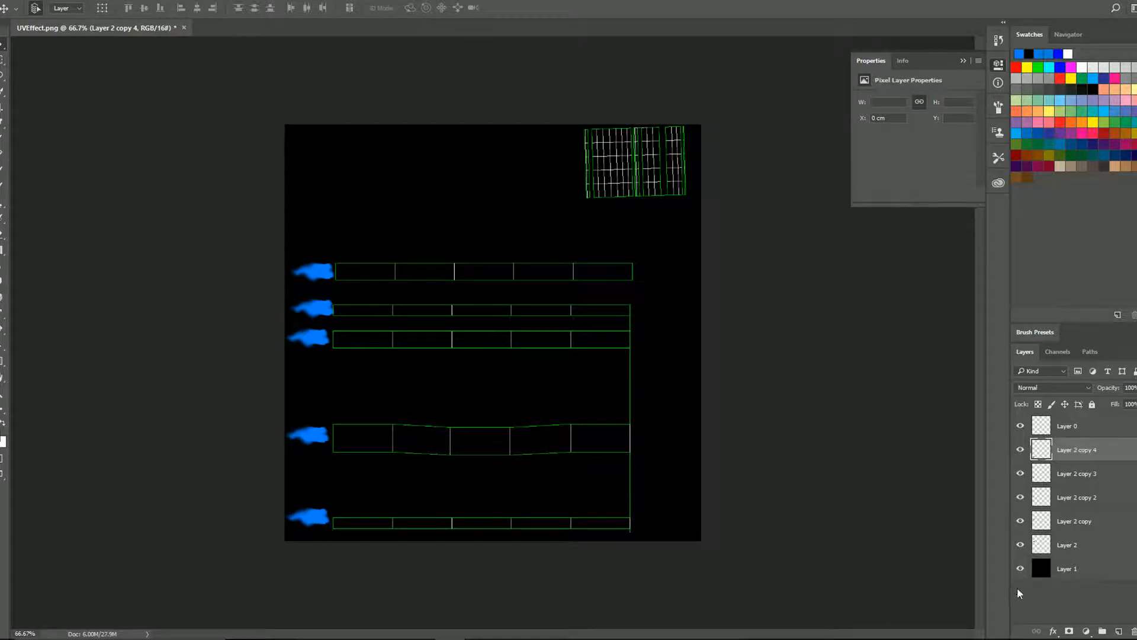
left_click(1022, 569)
left_click(1021, 426)
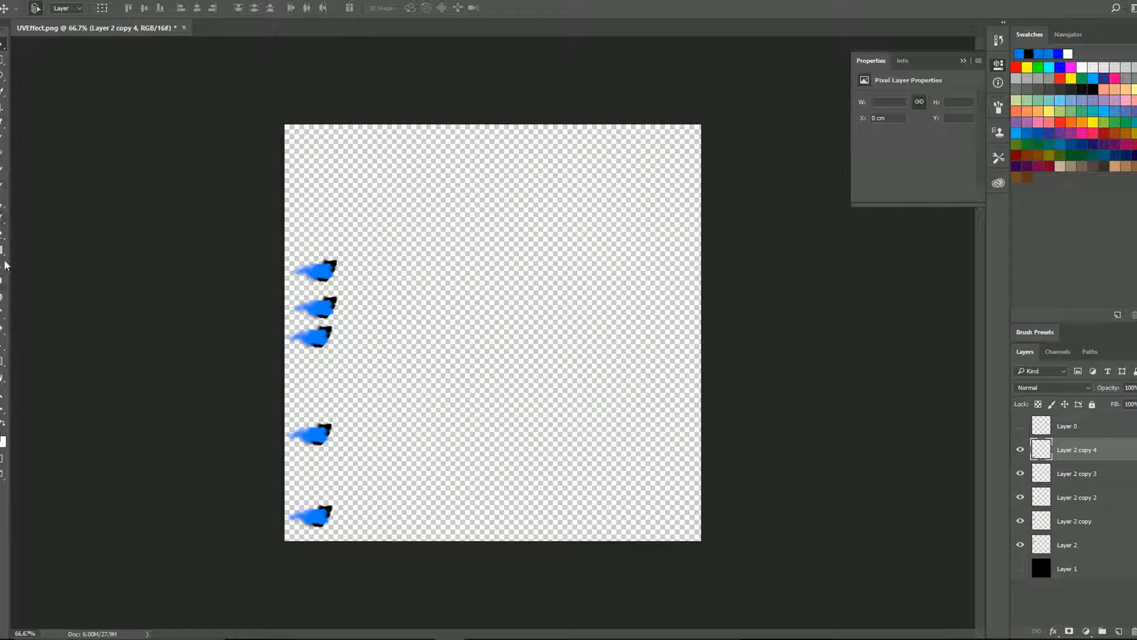
Erase the black residue around the uppermost blue spot and smudge its blunt end into a smoother shape
left_click(3, 235)
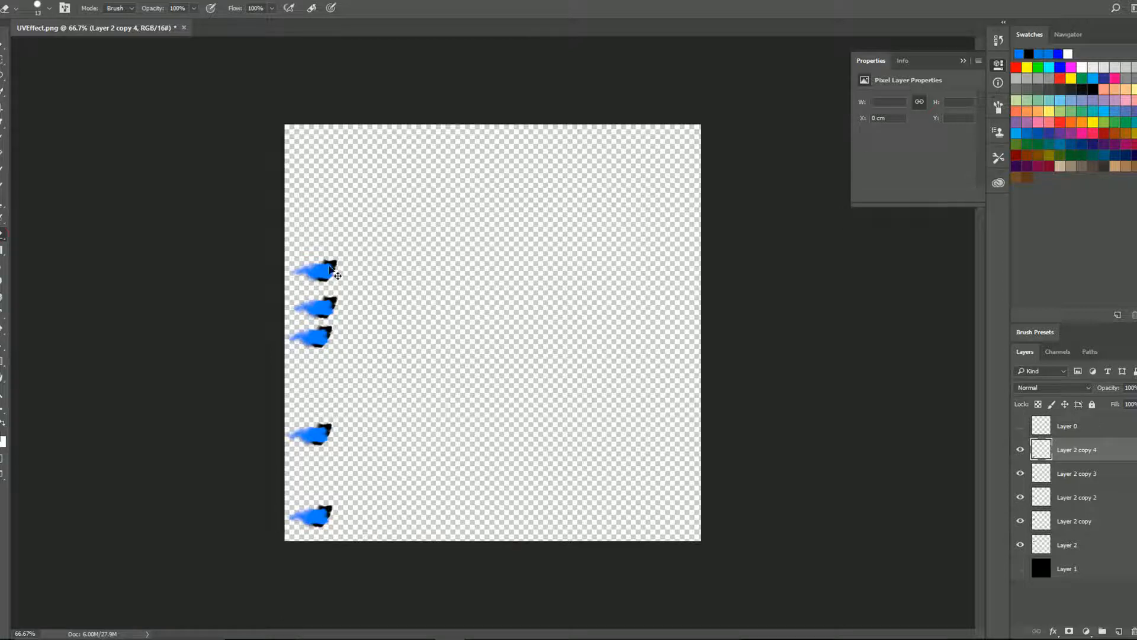
left_click(331, 270, "ctrl")
mouse_move(342, 261)
left_mouse_down()
mouse_move(333, 271)
mouse_move(319, 262)
left_mouse_up()
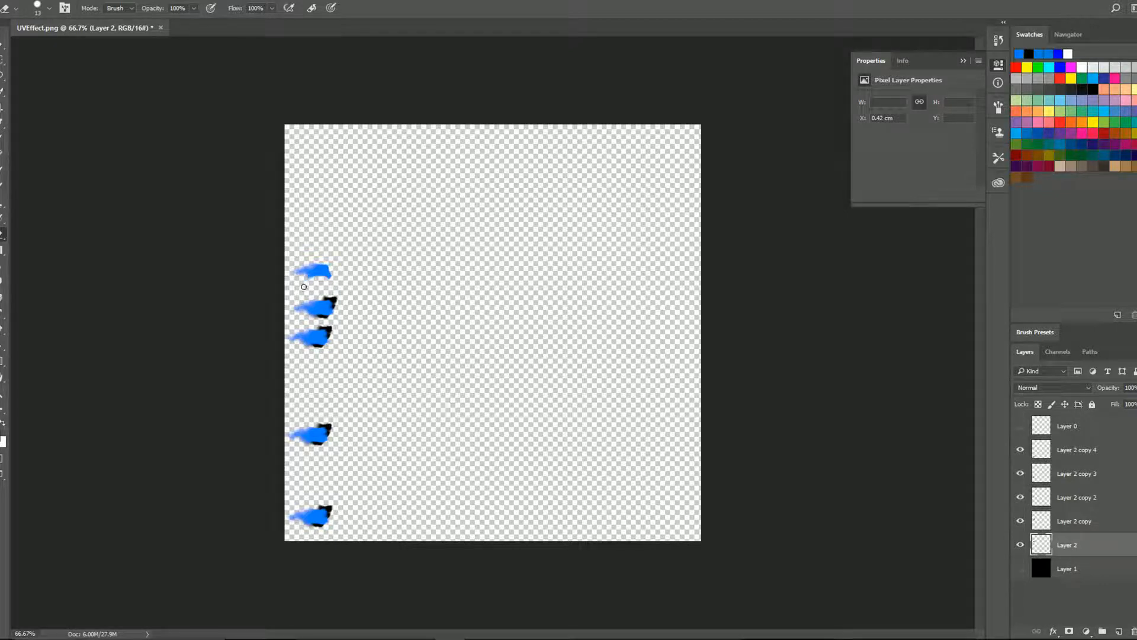
left_click(2, 281)
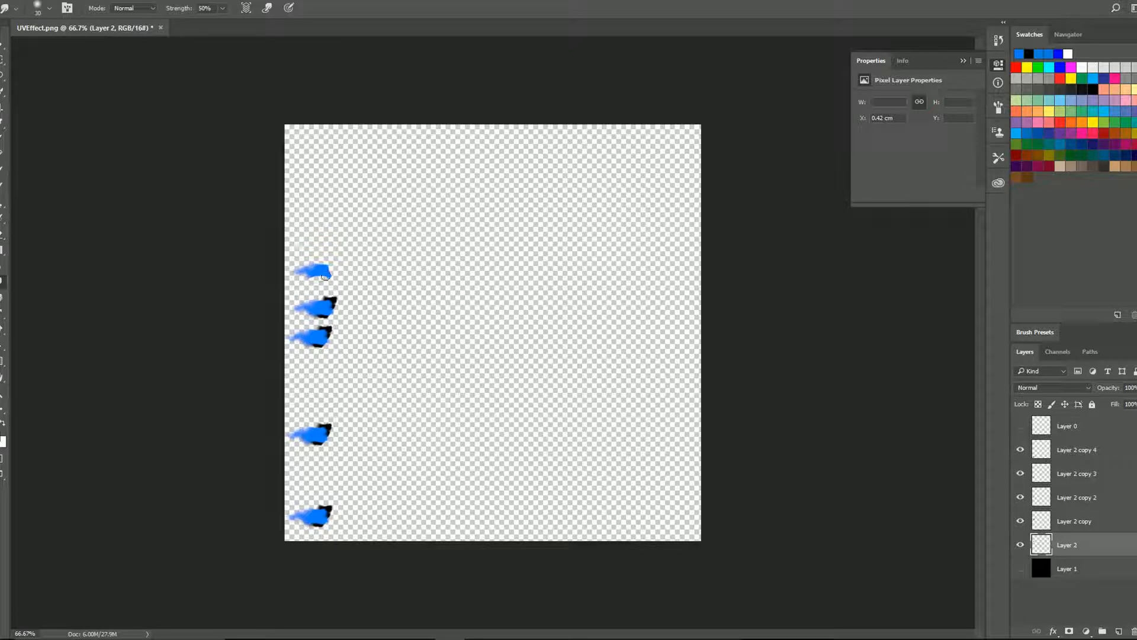
mouse_move(322, 277)
left_mouse_down()
mouse_move(310, 272)
mouse_move(324, 267)
left_mouse_up()
Delete the four copied spot layers with black residue and show the UV template and black background again
left_click(1074, 523)
left_click(1075, 450, "shift")
key("Delete")
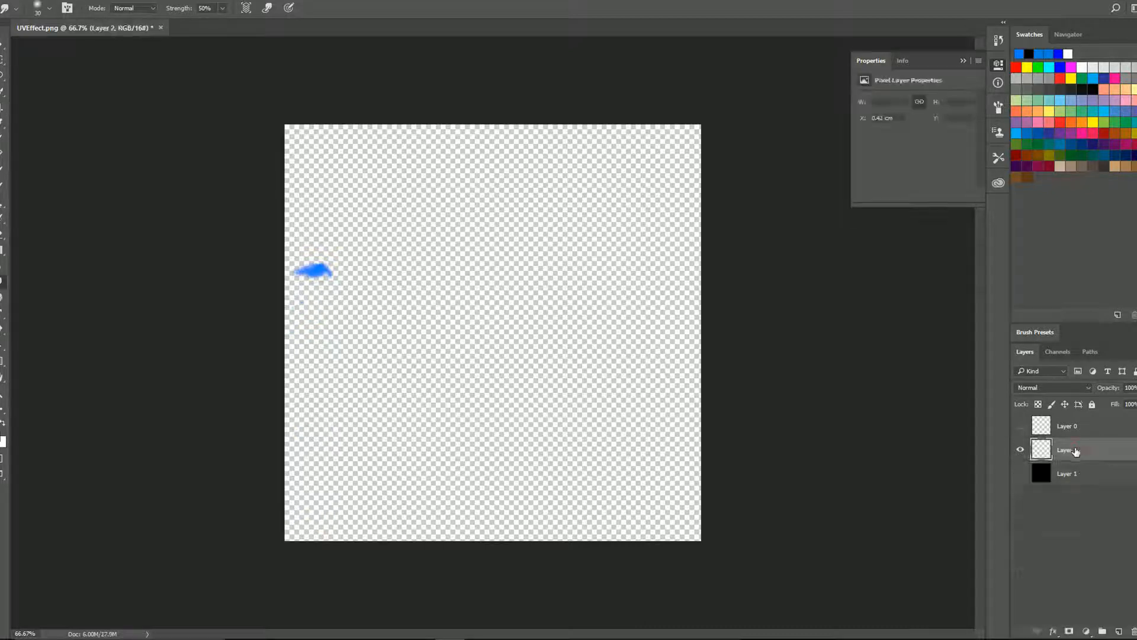
left_click(1020, 426)
left_click(1021, 474)
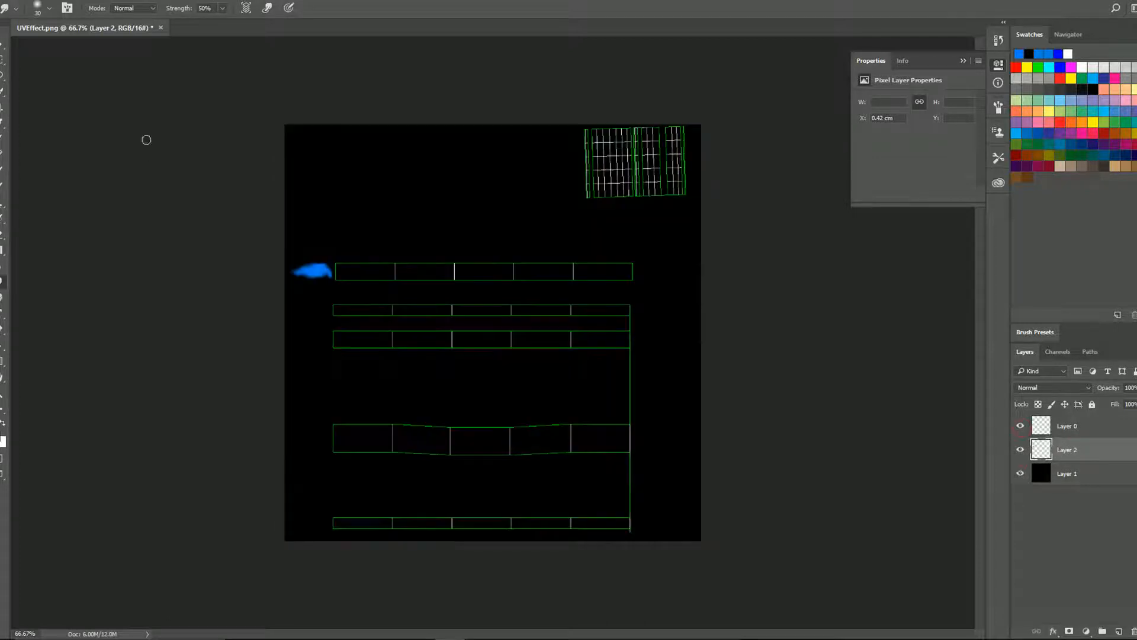
Duplicate the cleaned blue spot beside each of the four lower strips and nudge the fourth spot to line up with its strip
key("v")
left_click_drag(320, 281, 311, 340, "alt")
left_click_drag(319, 337, 320, 524, "alt")
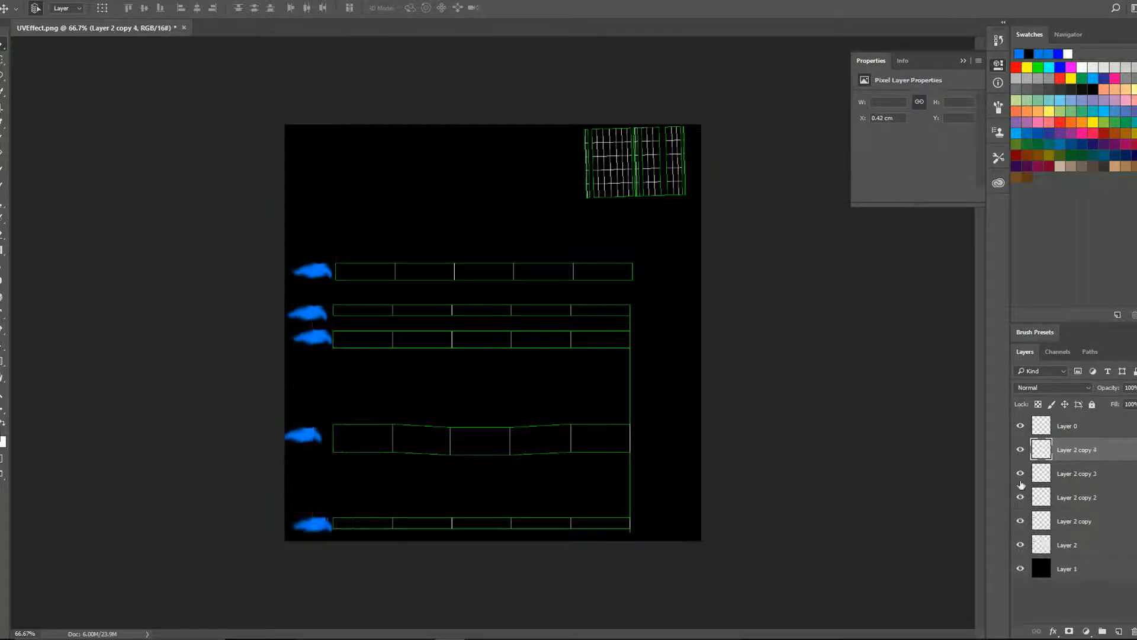
left_click(1087, 526)
left_click_drag(304, 440, 309, 448)
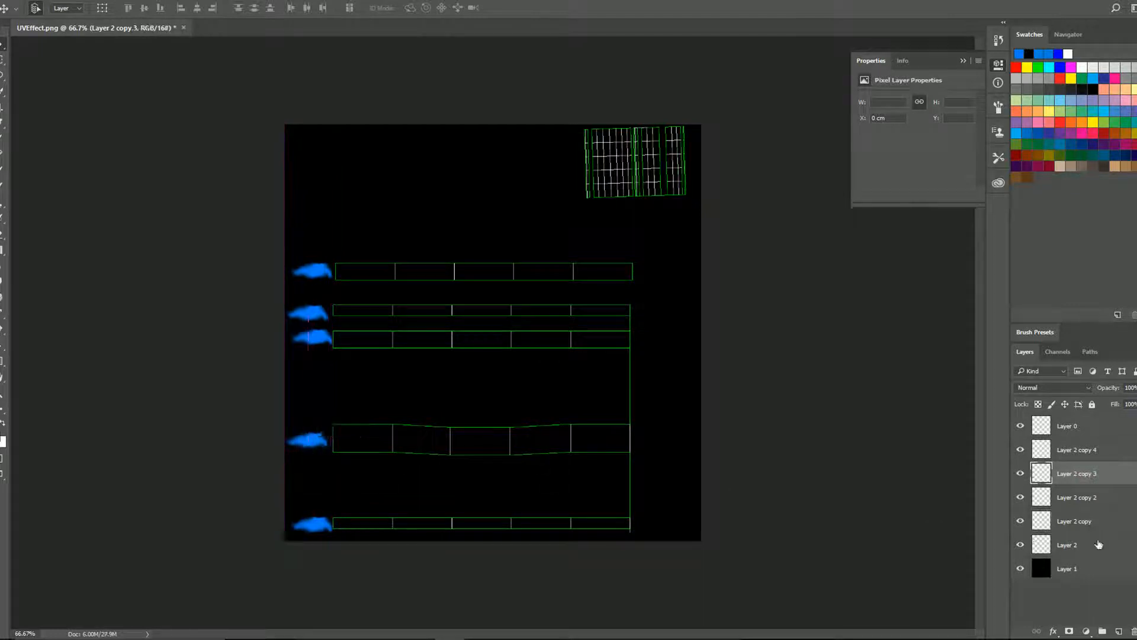
Hide the UV template and black background layers and save the image to the Desktop as the PNG file UVEffect2
left_click(1019, 570)
left_click(1020, 425)
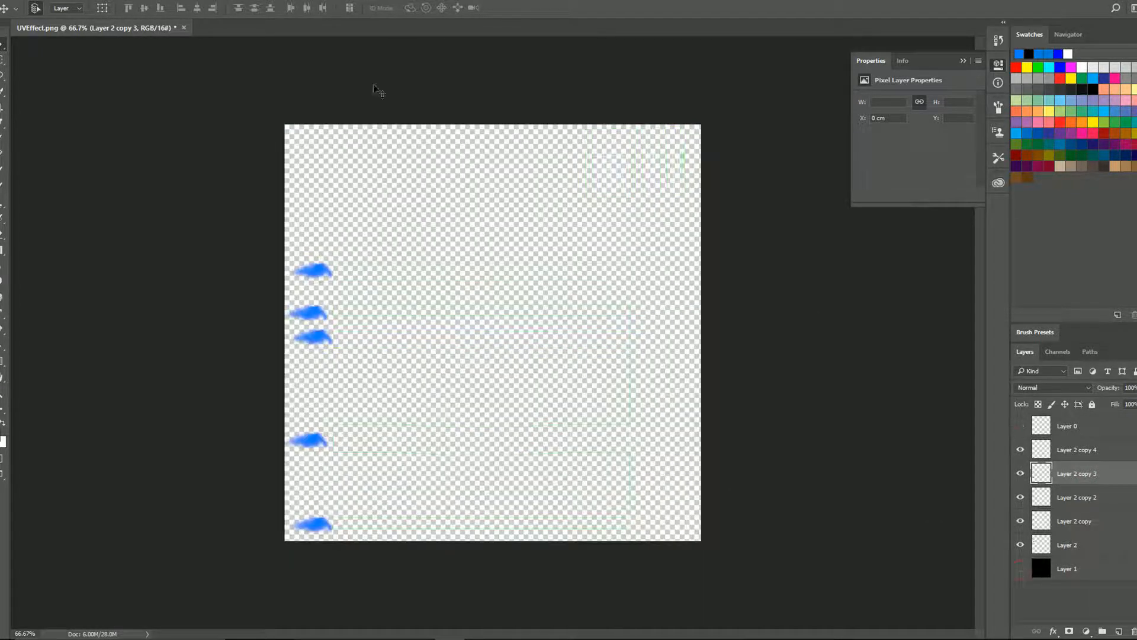
left_click(20, 0)
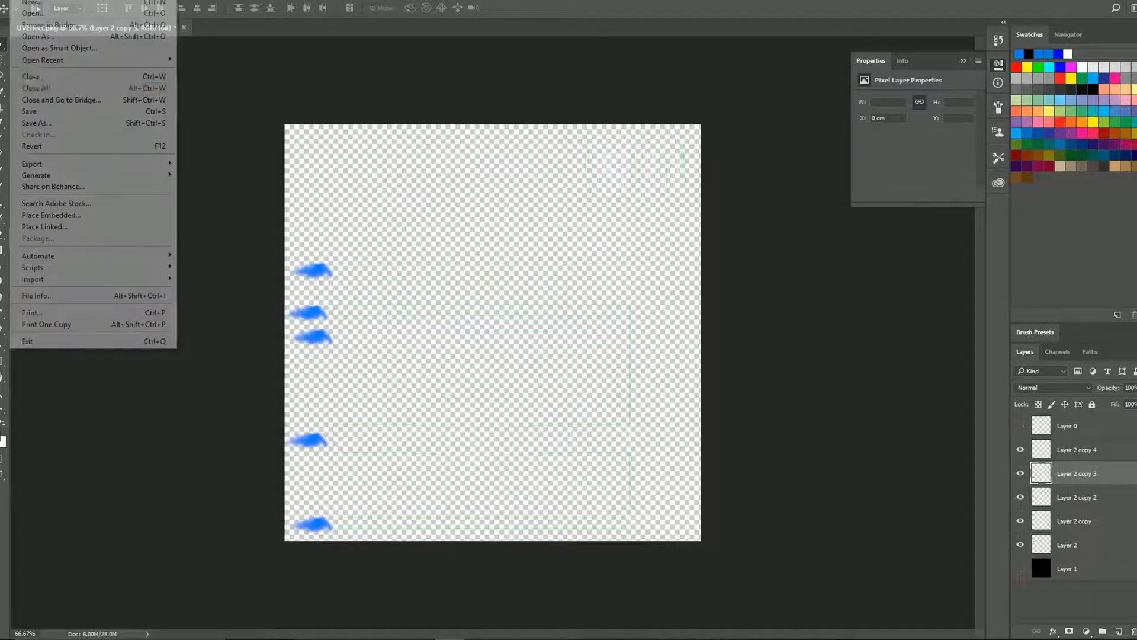
left_click(66, 123)
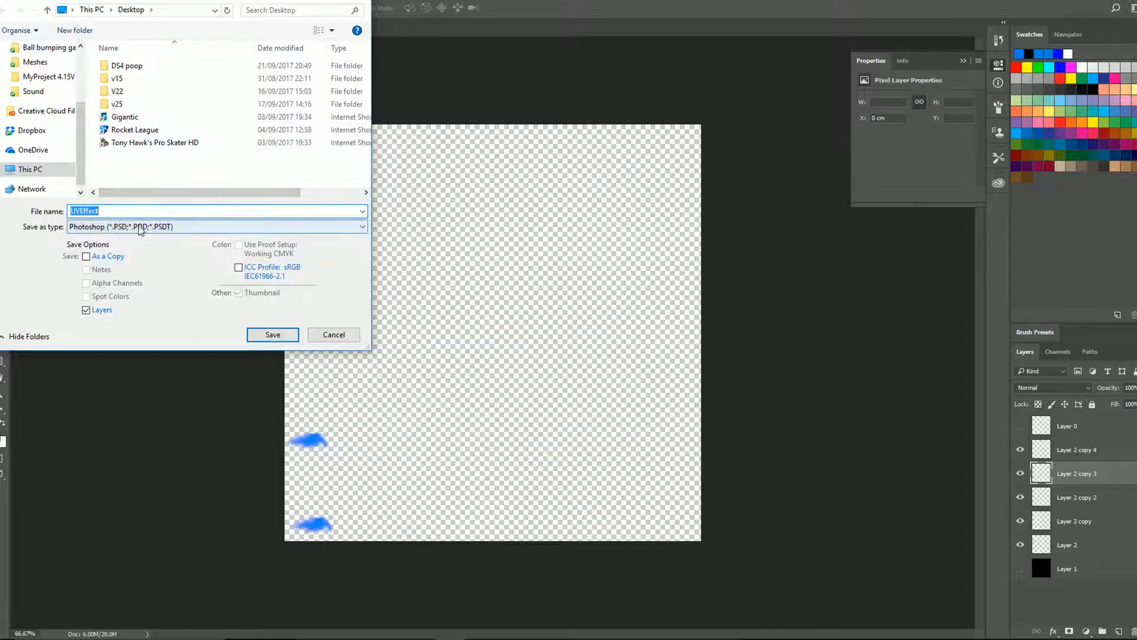
key("End")
type("2")
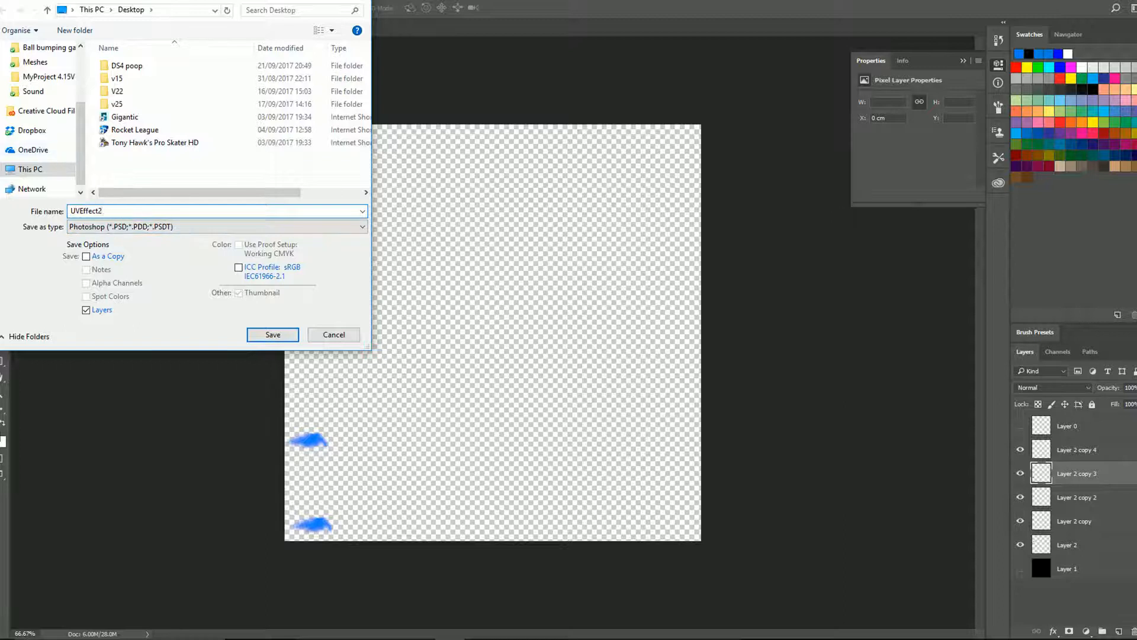
left_click(172, 226)
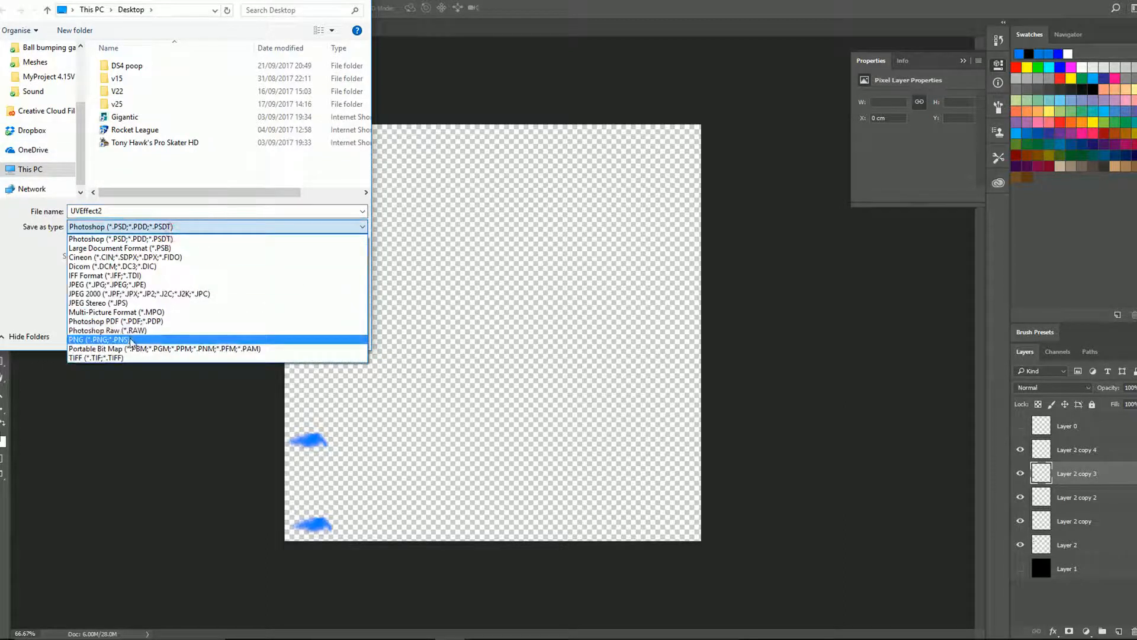
left_click(153, 339)
left_click(273, 335)
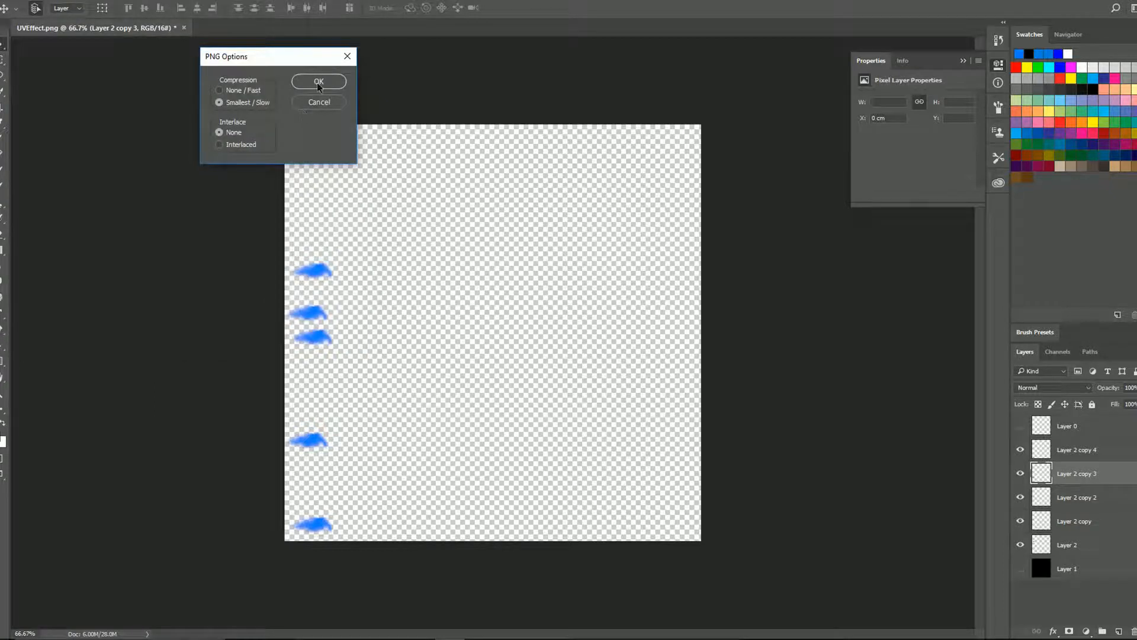
left_click(318, 86)
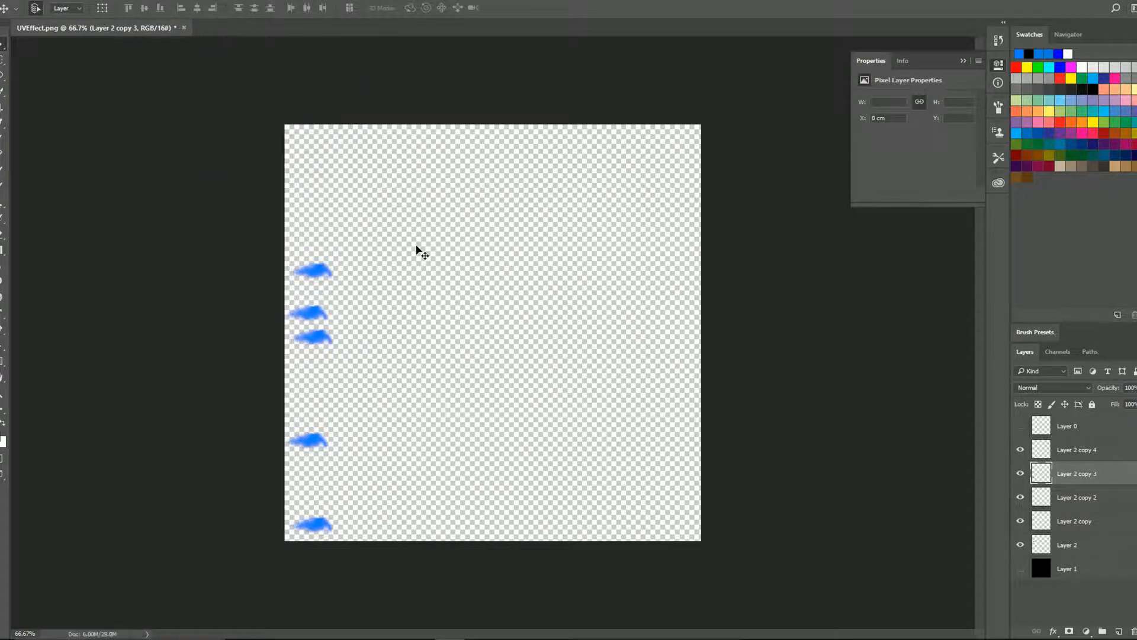
Switch to 3ds Max and close the rendered UV template and the Render UVs dialog
key("alt+Tab")
key("alt+Tab")
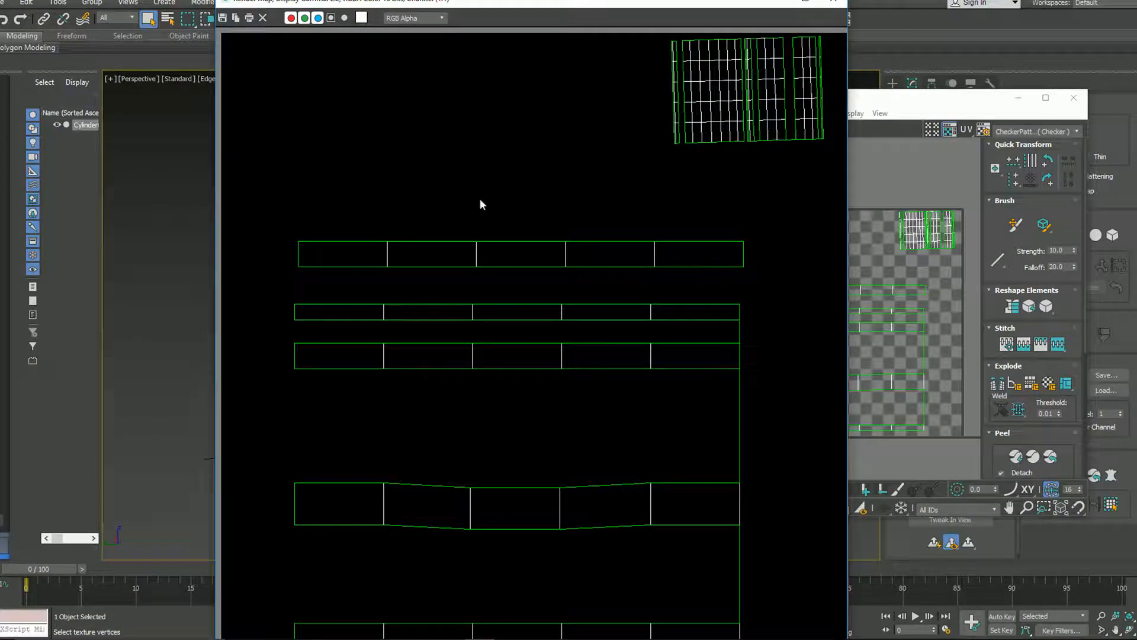
left_click(841, 4)
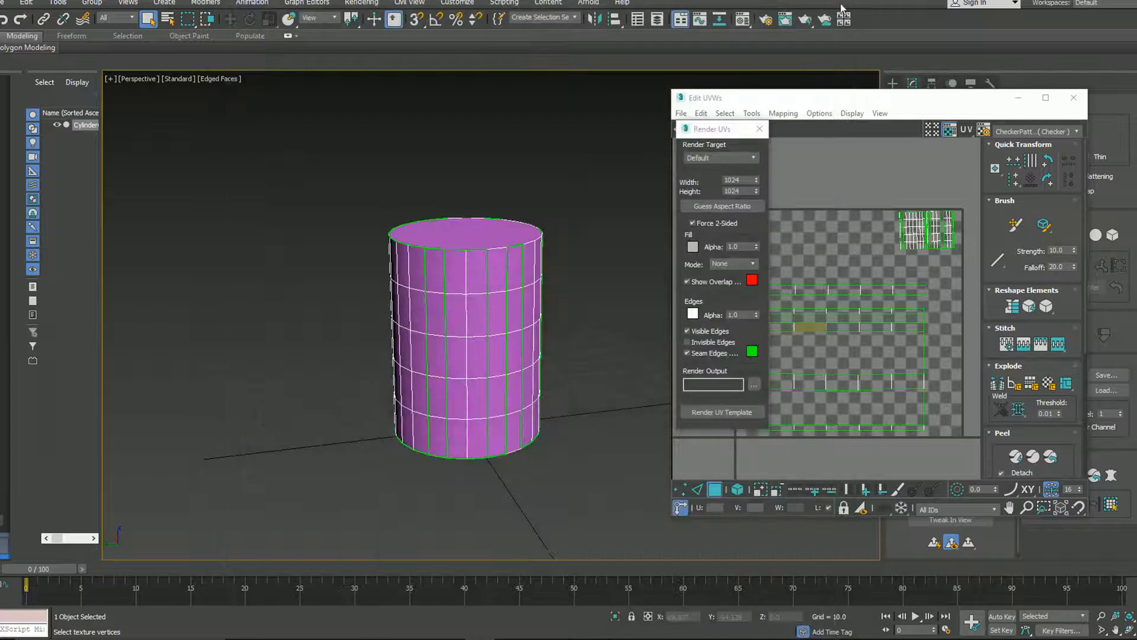
left_click(758, 129)
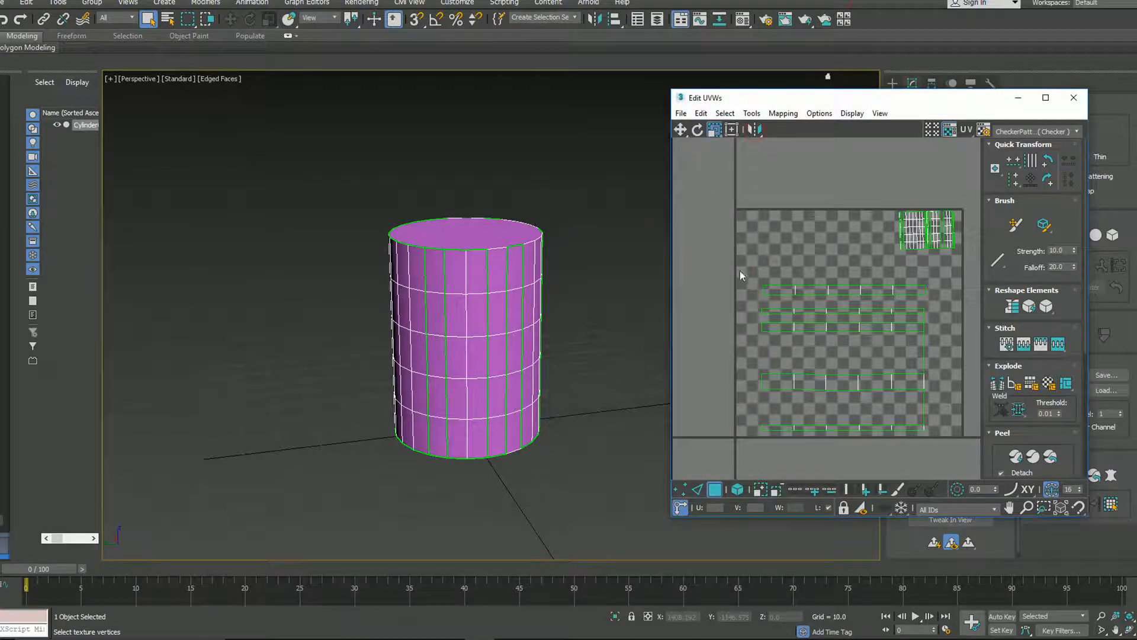
Move all the UV strips together horizontally toward the UV tile's right edge and close the UV editor
left_click(909, 428)
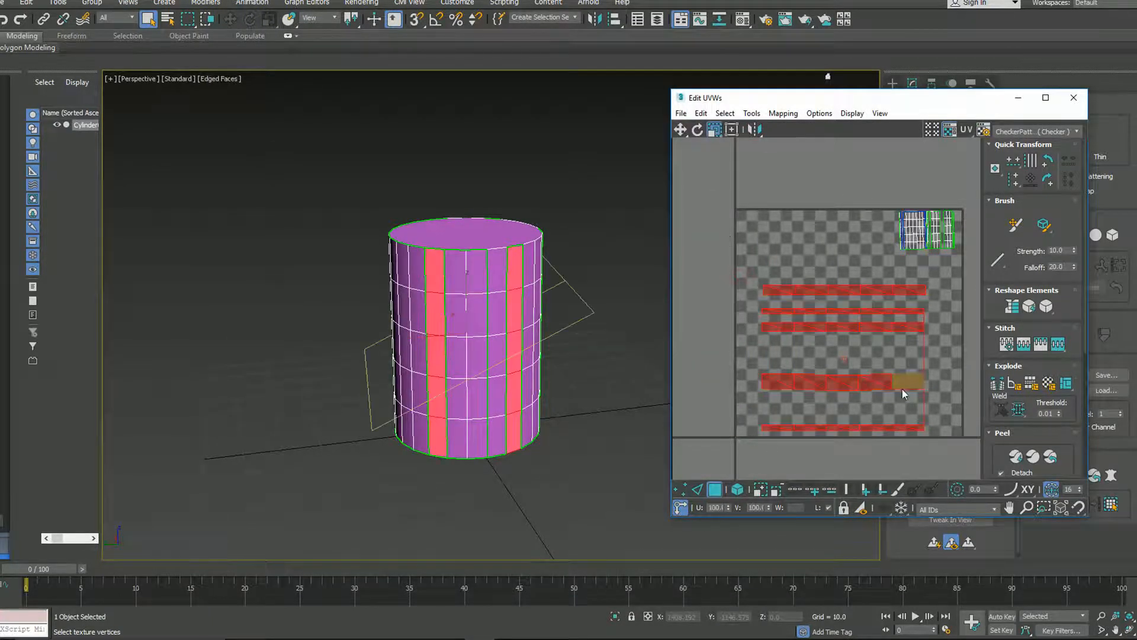
key("w")
mouse_move(896, 384)
left_mouse_down()
mouse_move(919, 387)
mouse_move(895, 382)
left_mouse_up()
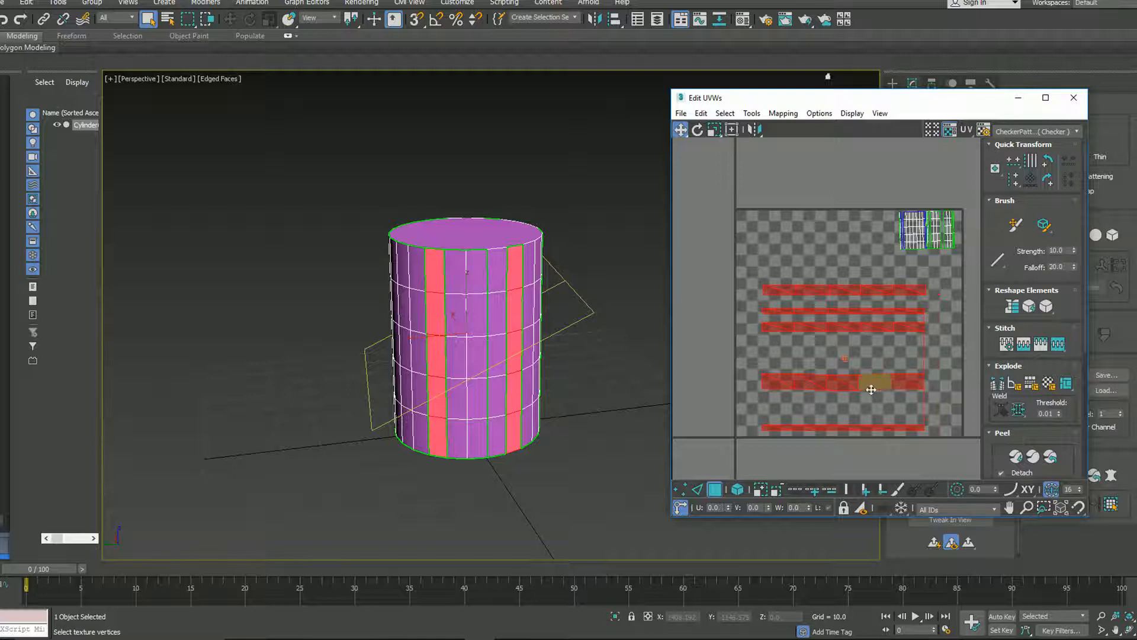
left_click_drag(877, 385, 904, 389)
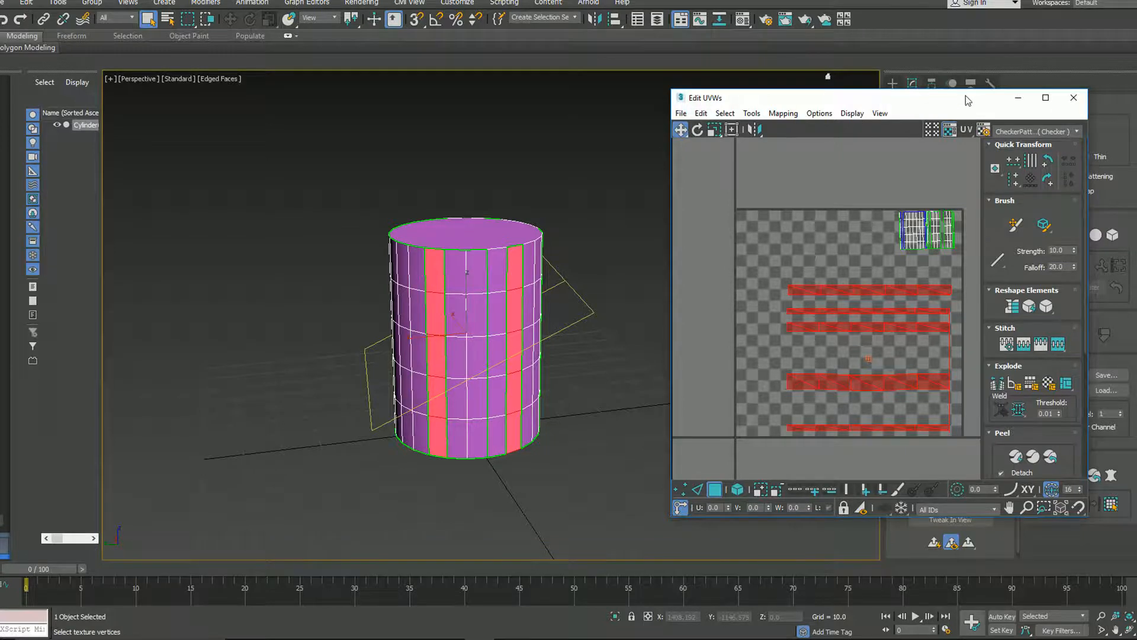
left_click(1073, 97)
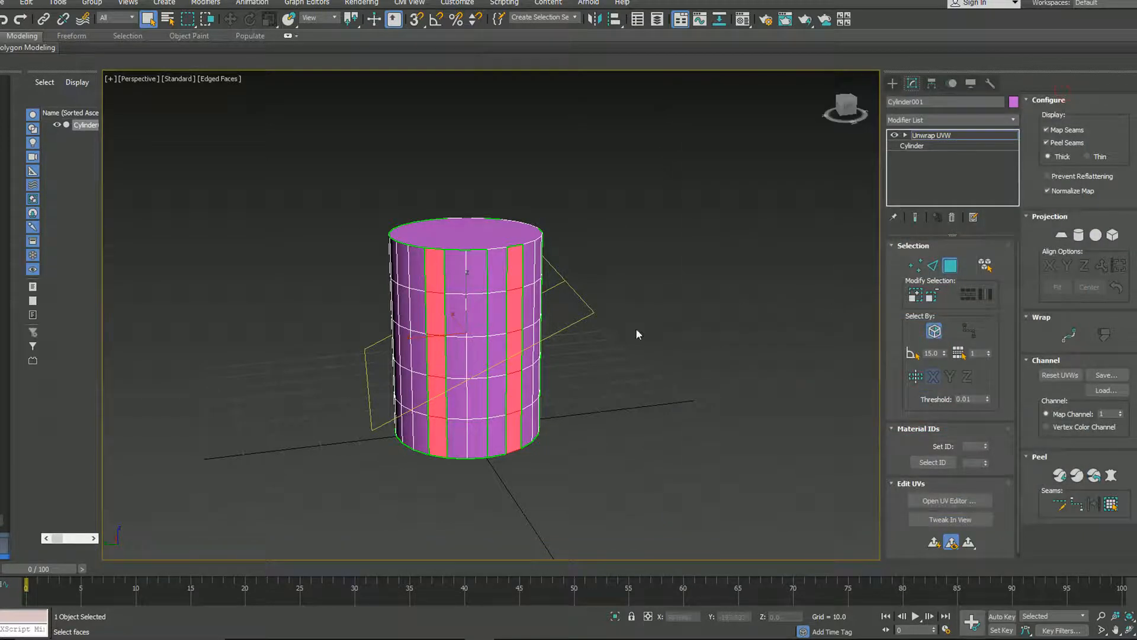
Load UVEffect2 from the Desktop folder into the first sample slot of the Material Editor
key("m")
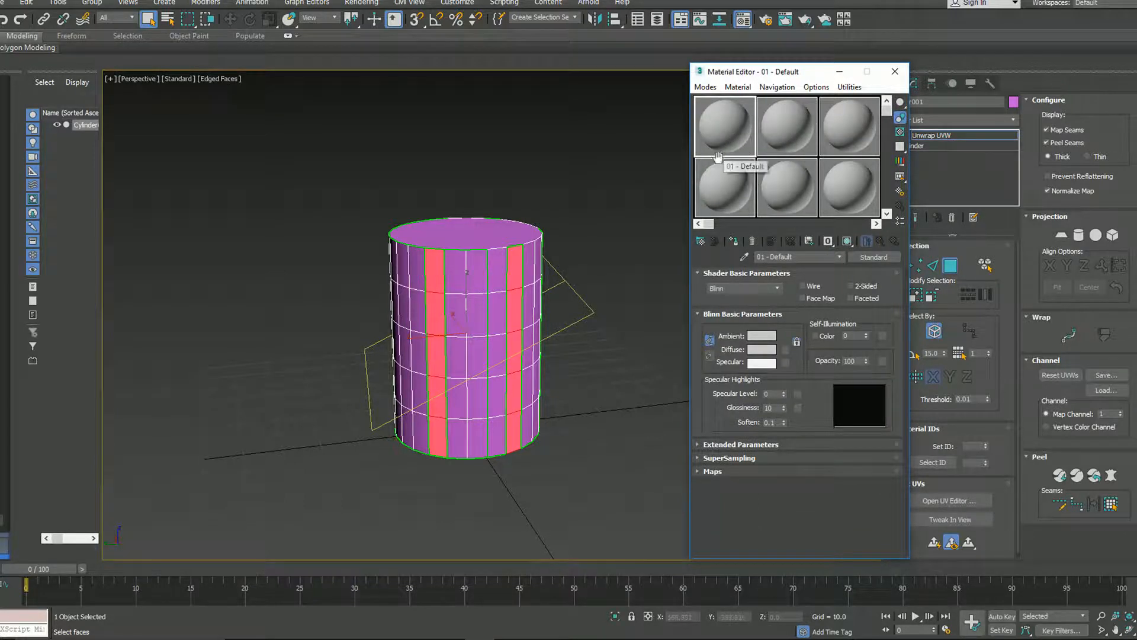
key("alt+Tab")
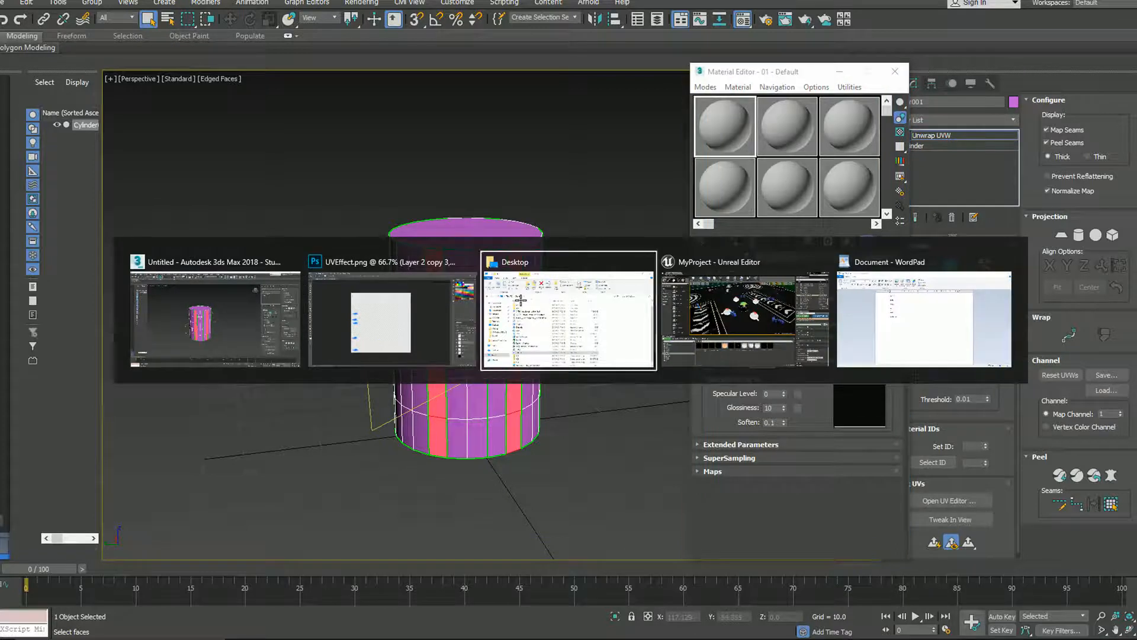
left_click(520, 301)
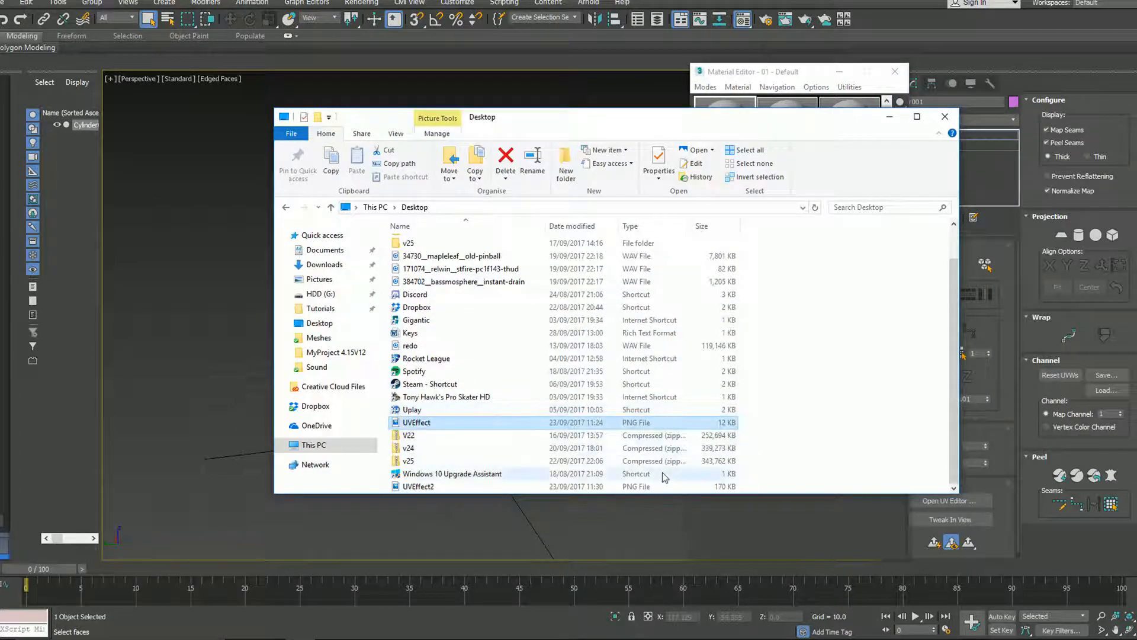
left_click(411, 486)
left_click_drag(411, 486, 728, 102)
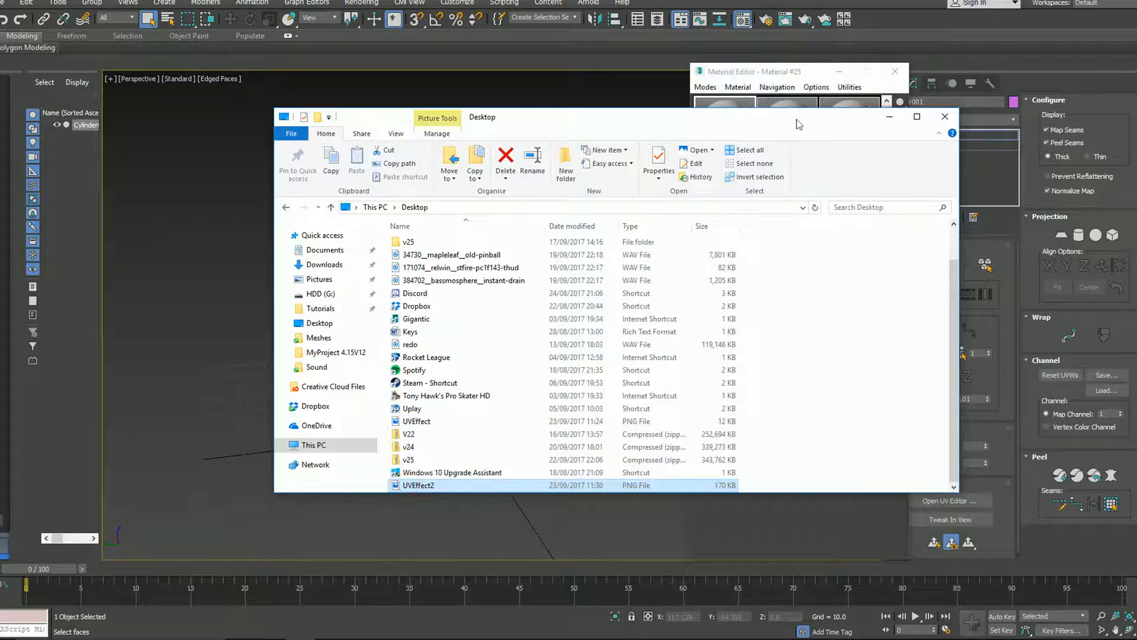
Minimise the Desktop folder window, assign the UVEffect2 material to the cylinder and close the Material Editor
left_click(890, 121)
left_click_drag(725, 121, 472, 287)
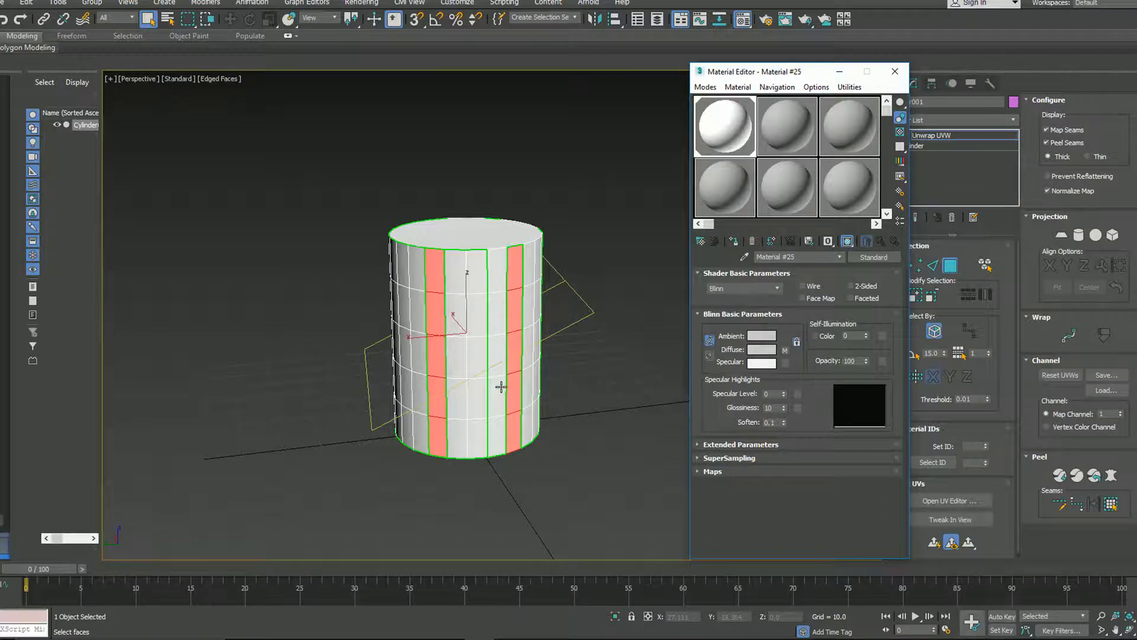
left_click_drag(810, 74, 791, 76)
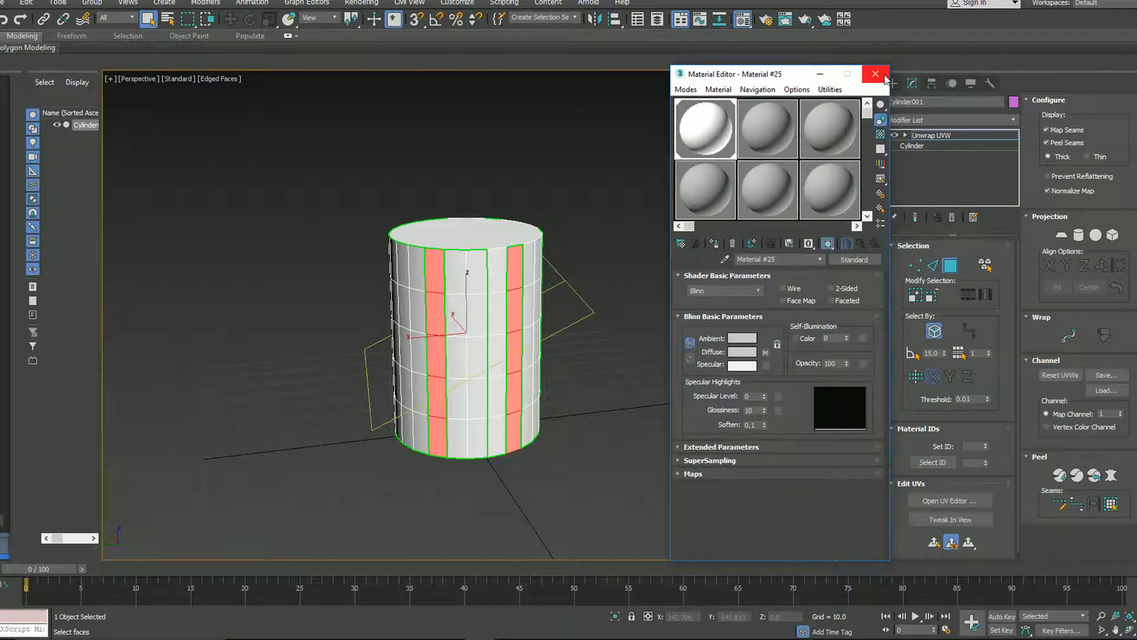
left_click(884, 76)
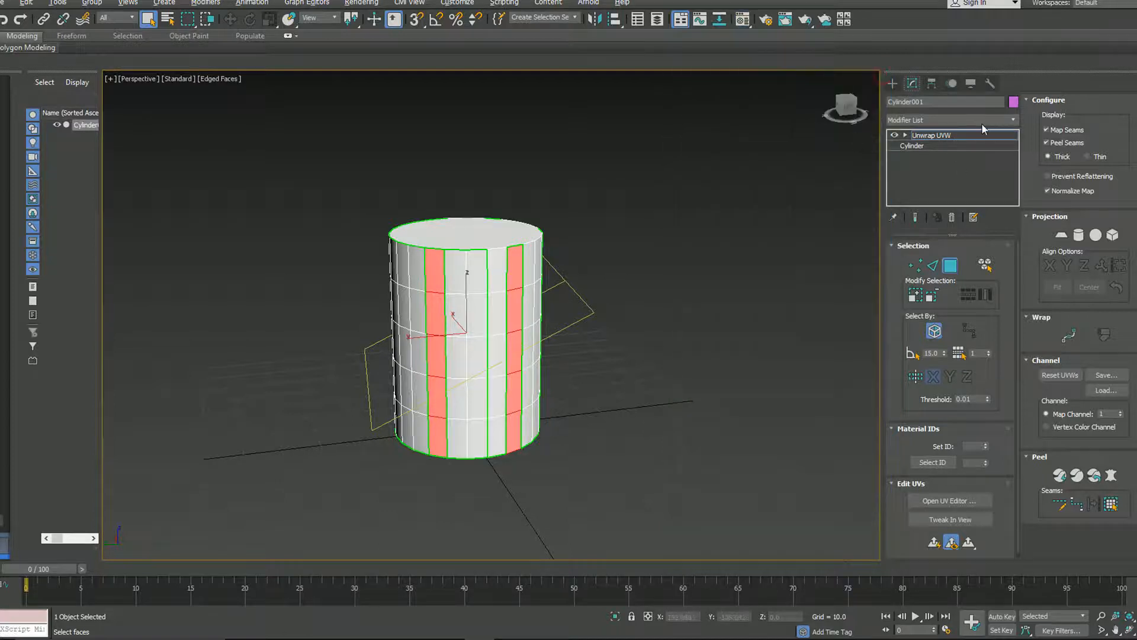
Add a Twist modifier to the cylinder and set its angle to 153.5 about the Z axis
left_click(1015, 121)
key("t")
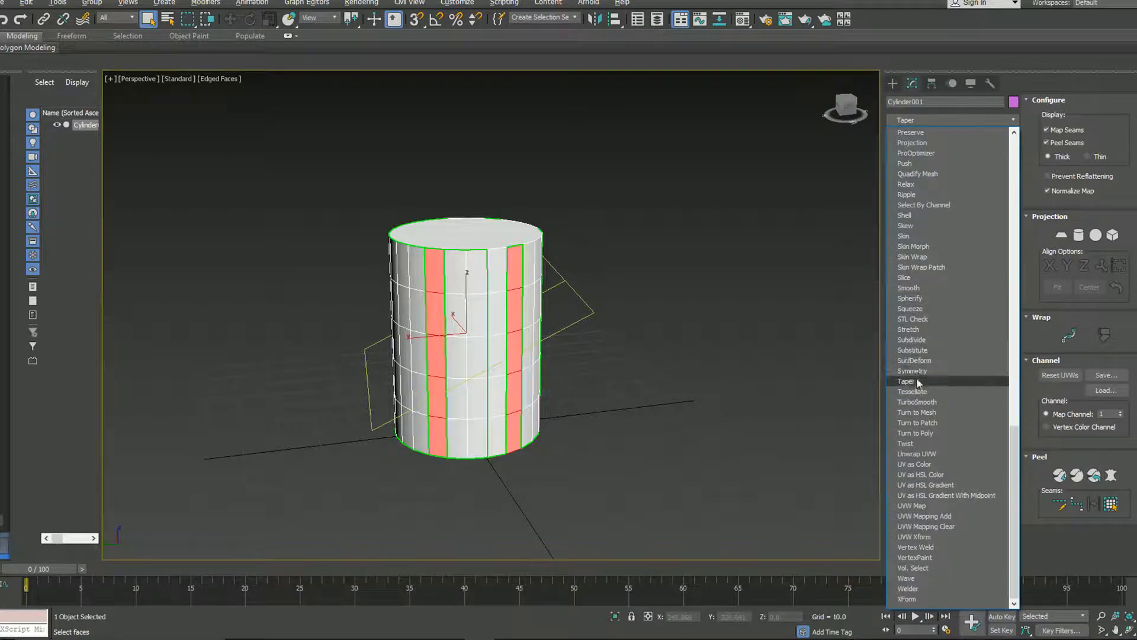
left_click(918, 443)
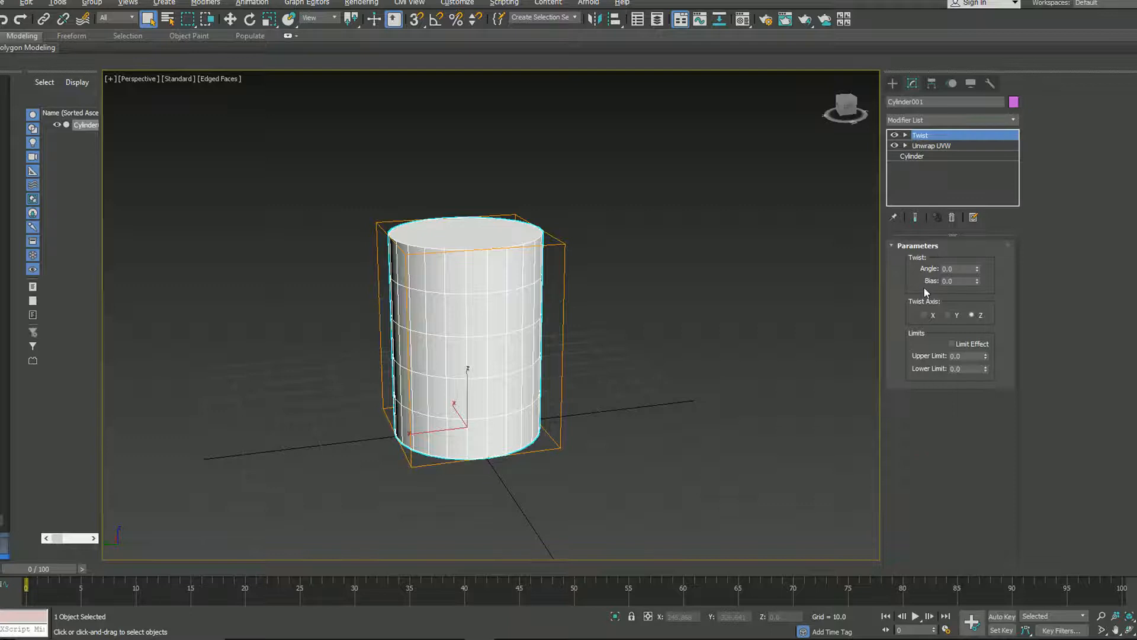
left_click_drag(978, 268, 965, 80)
Set the cylinder's Twist angle to 78.5, leaving the base cylinder's parameters untouched
left_click(921, 154)
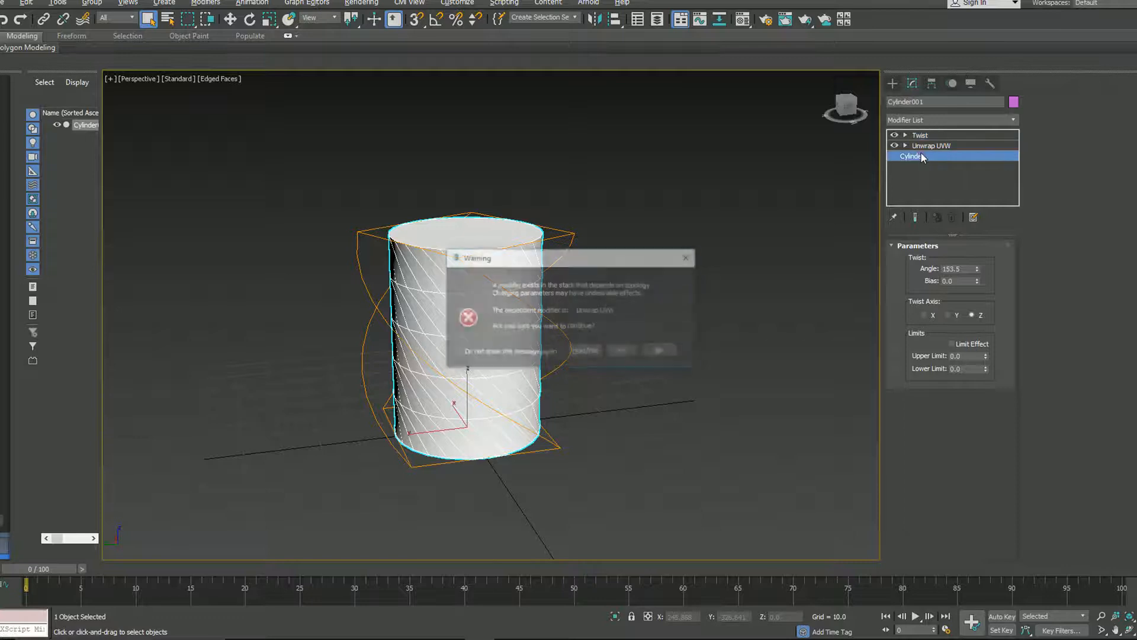
left_click(660, 353)
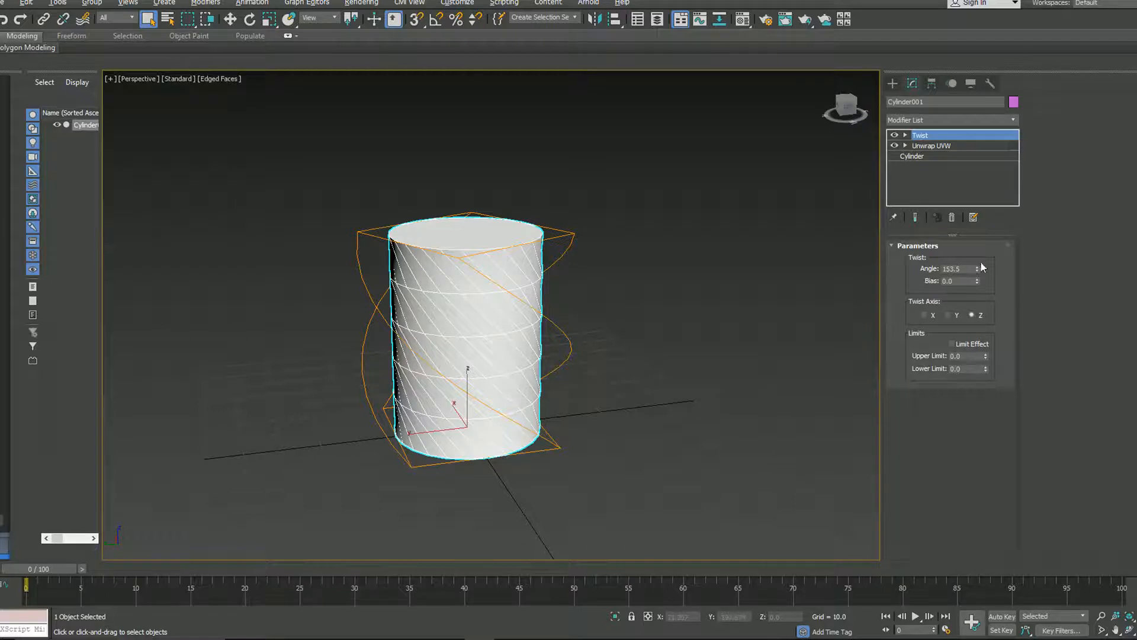
left_click_drag(976, 271, 980, 364)
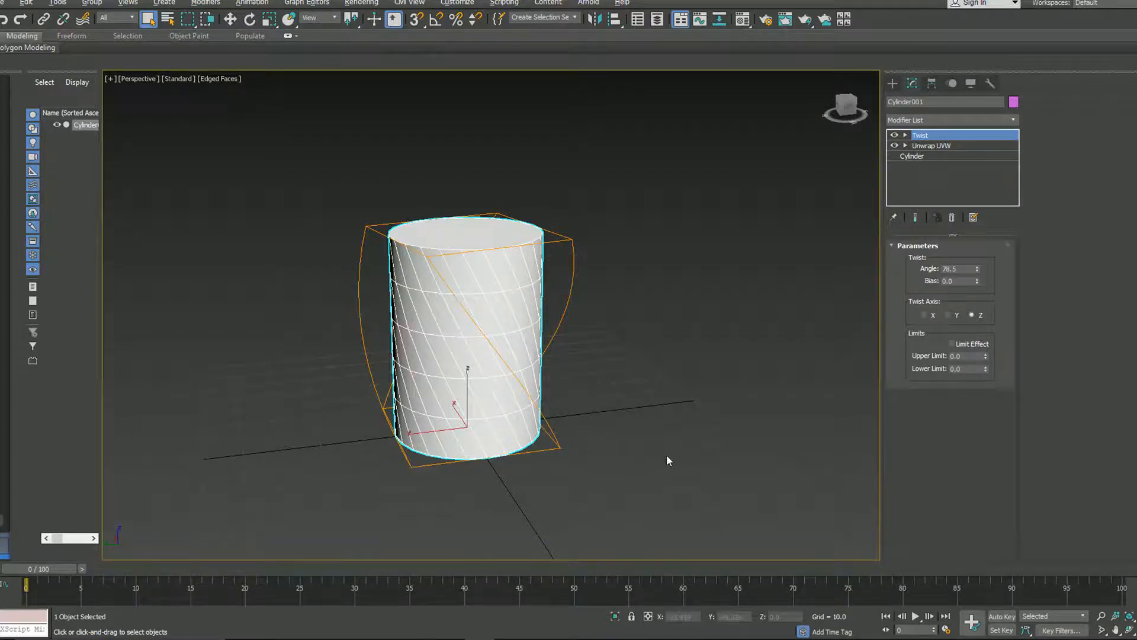
left_click(7, 3)
mouse_move(55, 181)
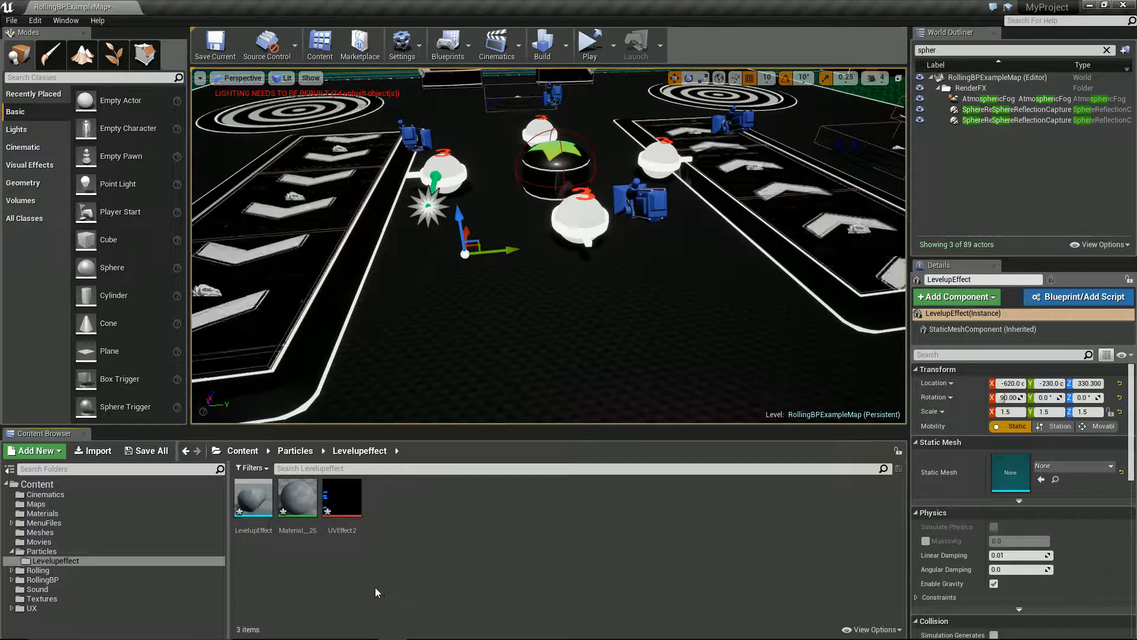
Switch to Unreal Engine, place the LevelupEffect mesh in the level, scale it uniformly to 2.0 and drop it to the floor
left_click_drag(253, 497, 614, 403)
key("e")
key("r")
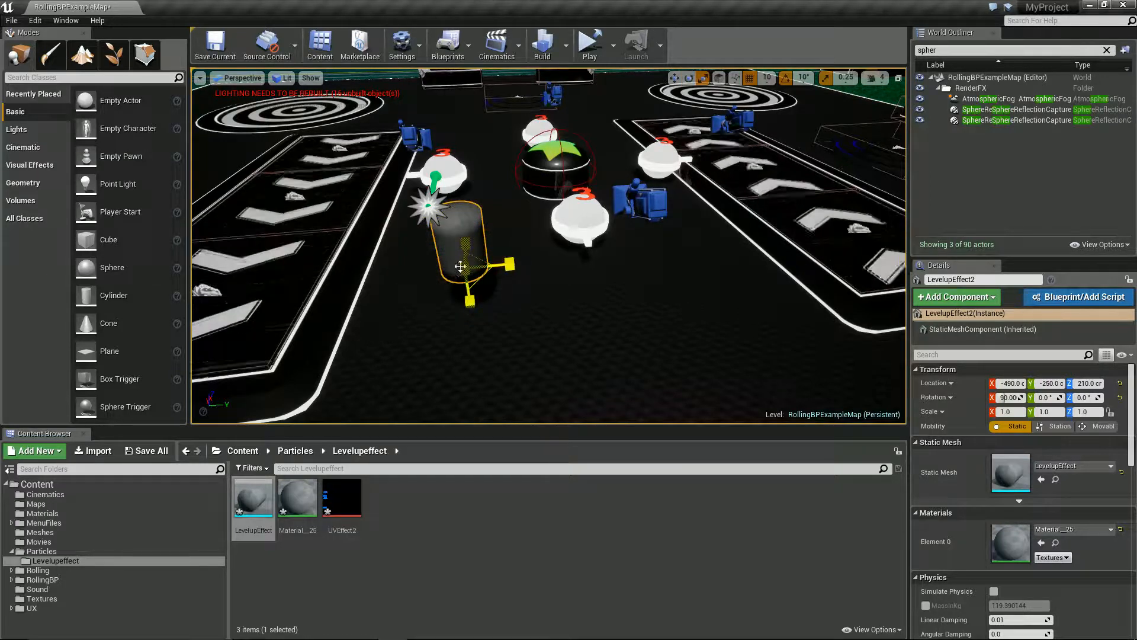
left_click_drag(463, 269, 491, 228)
key("w")
key("End")
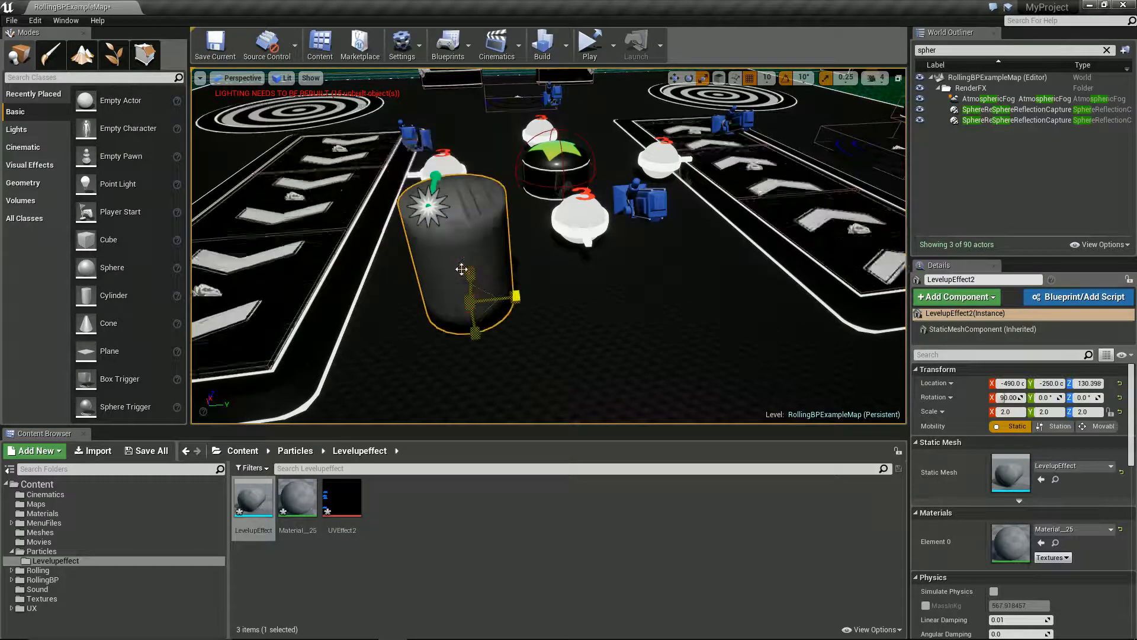
Open Material__25 for editing and bring its Texture Sample node close to the material's output node
double_click(298, 497)
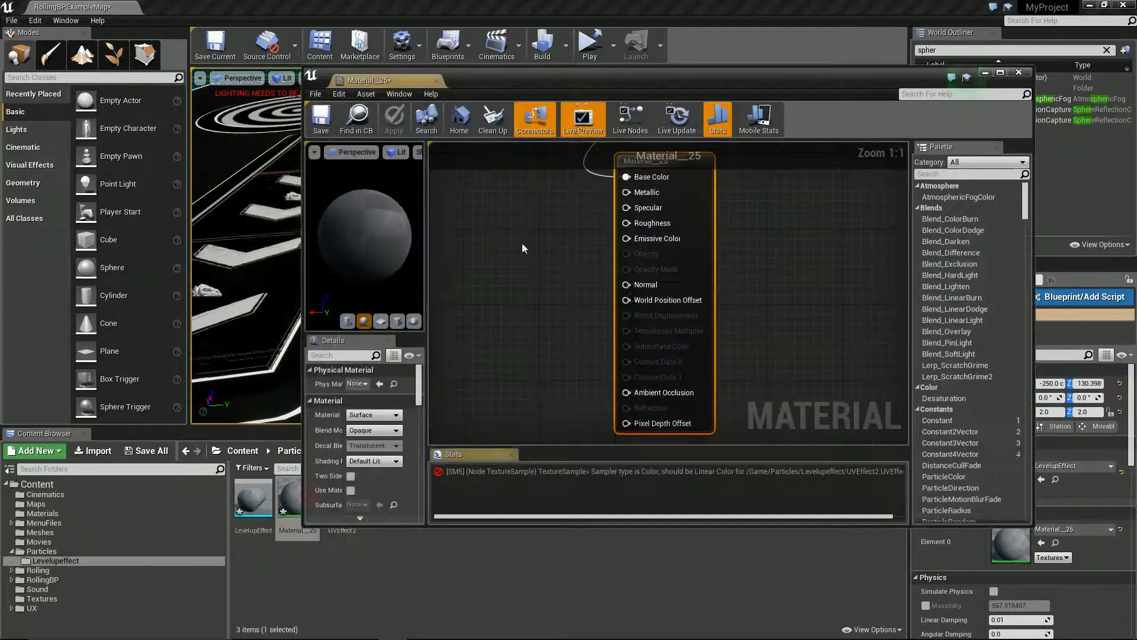
left_click_drag(620, 83, 792, 52)
right_click_drag(755, 199, 703, 296)
scroll(702, 296, "down", 2)
right_click_drag(701, 242, 705, 307)
left_click_drag(865, 164, 652, 254)
right_click_drag(778, 230, 942, 166)
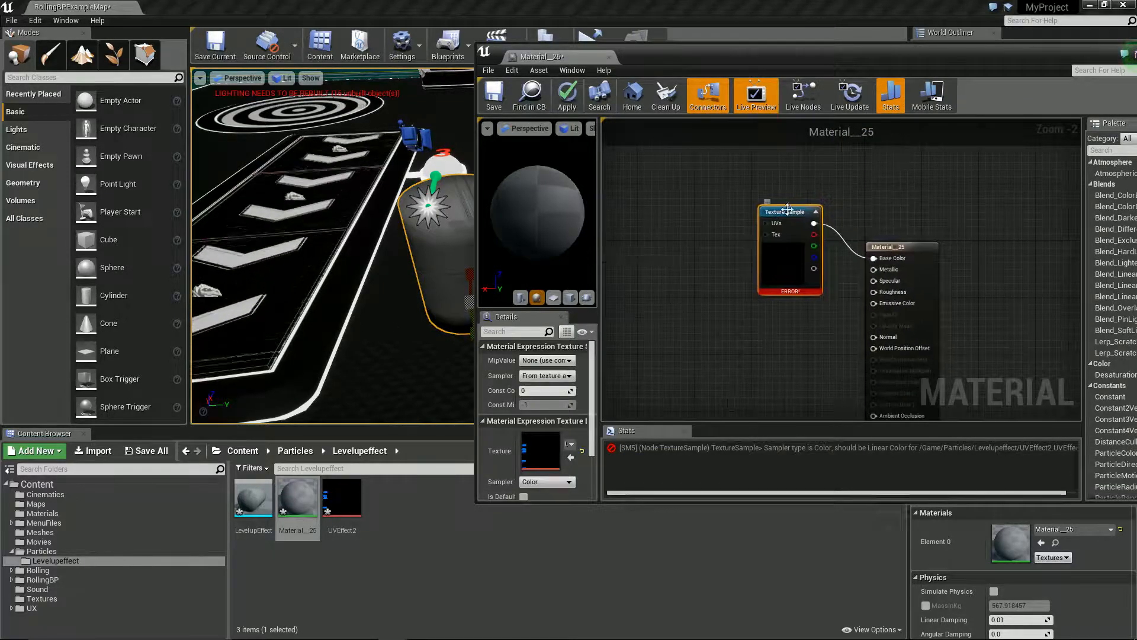
Delete the Texture Sample node feeding Base Color and set the material's blend mode to Masked
left_click_drag(781, 223, 739, 237)
key("Delete")
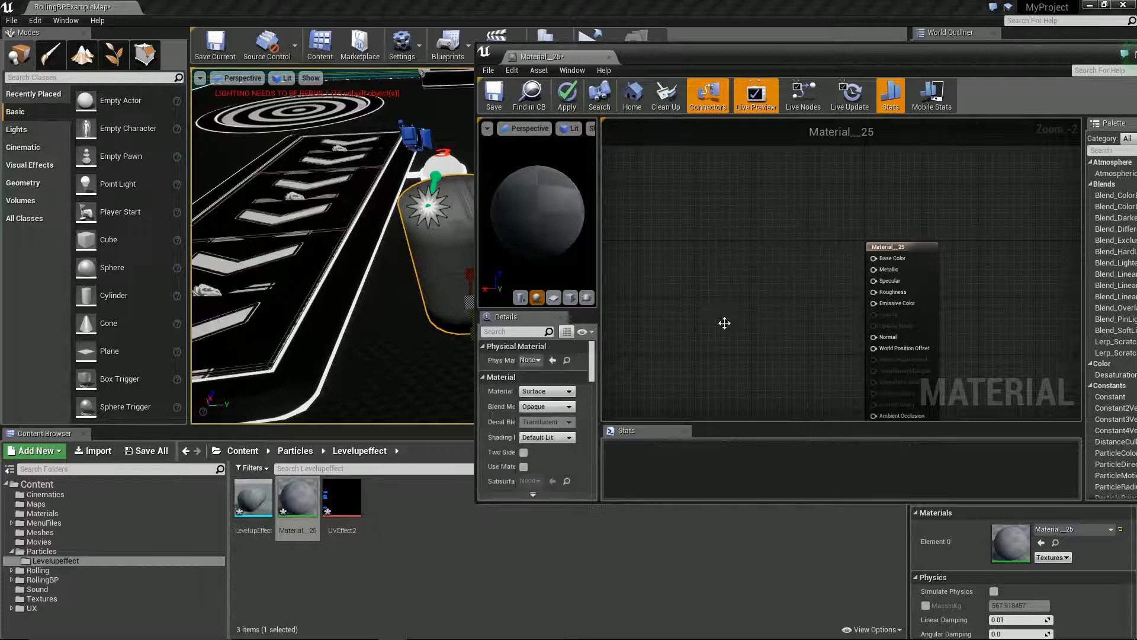
left_click(556, 407)
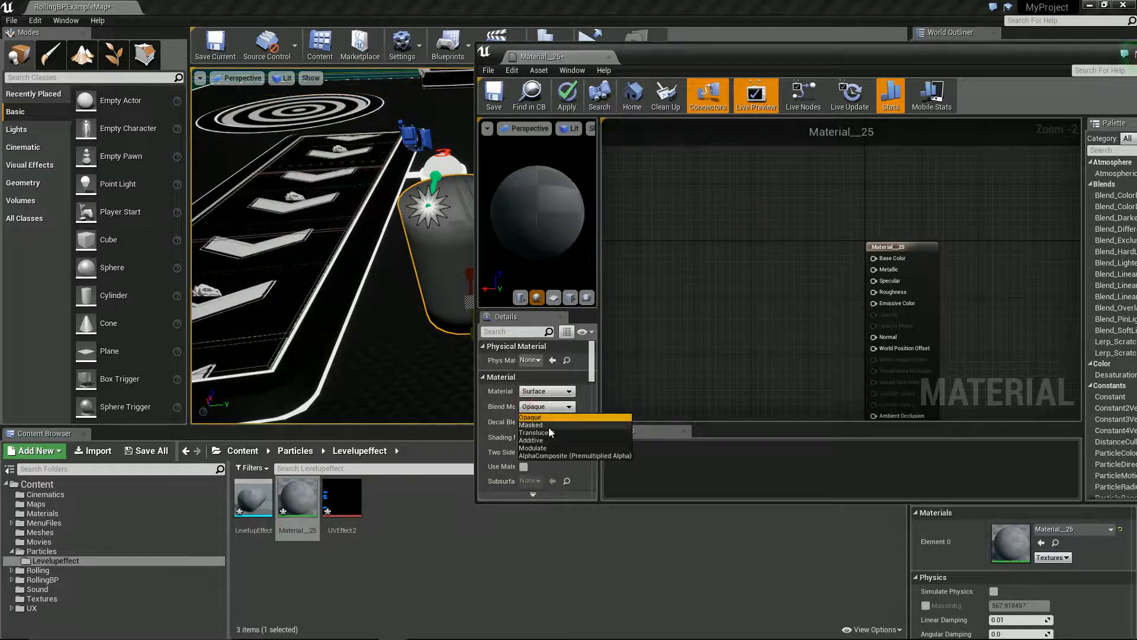
left_click(548, 425)
Add UVEffect2 as a texture sample, wiring its colour output to Emissive Color and its alpha to Opacity Mask
left_click_drag(329, 509, 876, 304)
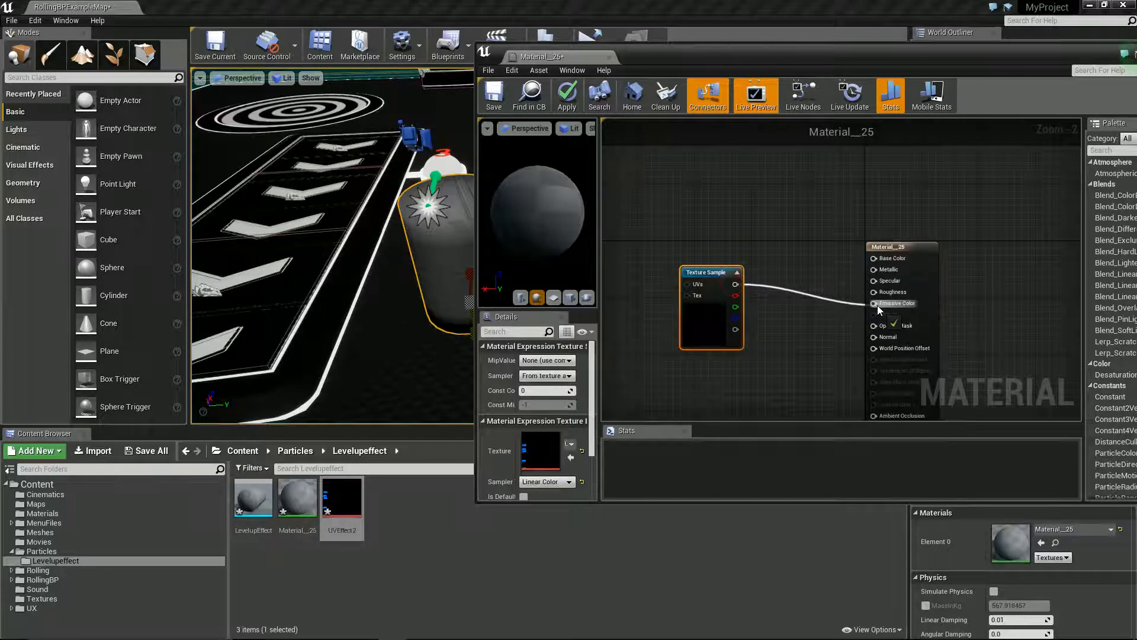
left_click_drag(736, 329, 873, 331)
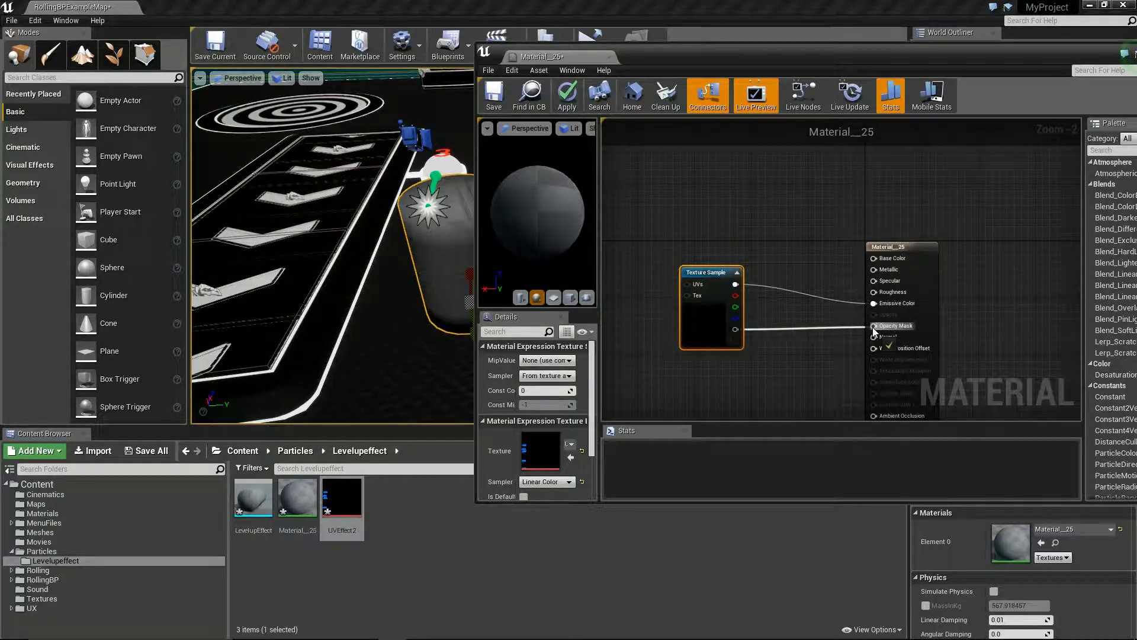
left_click_drag(873, 330, 872, 327)
mouse_move(716, 279)
left_mouse_down()
mouse_move(717, 235)
mouse_move(716, 260)
left_mouse_up()
right_click_drag(678, 364, 761, 370)
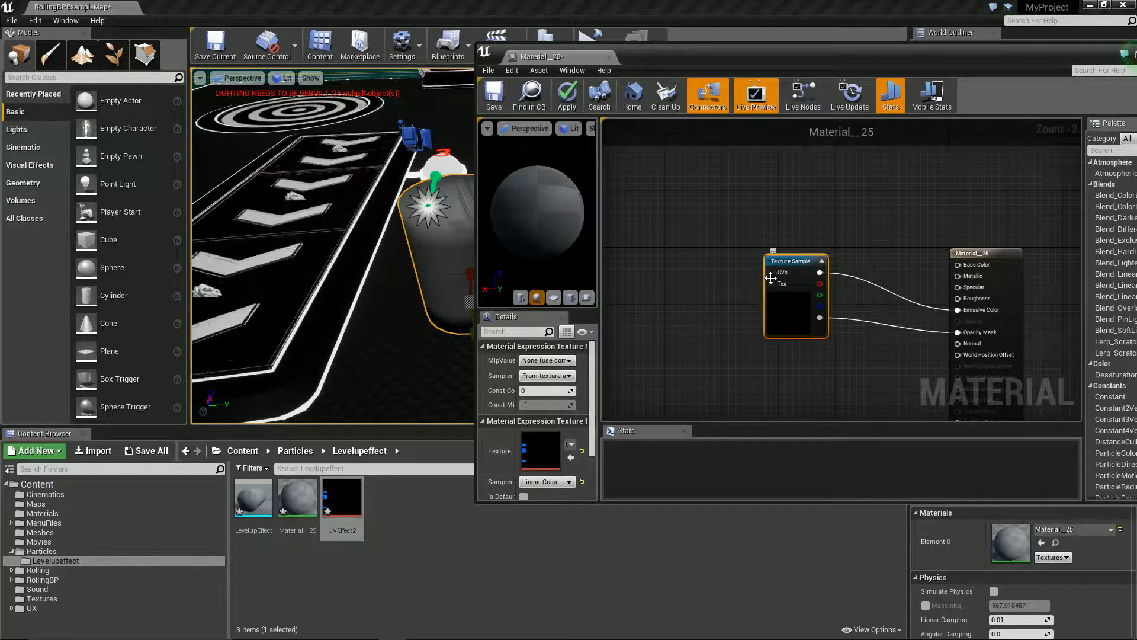
Add a Panner node feeding the Texture Sample's UVs and set its Speed X to 1
left_click_drag(770, 273, 680, 301)
type("panner")
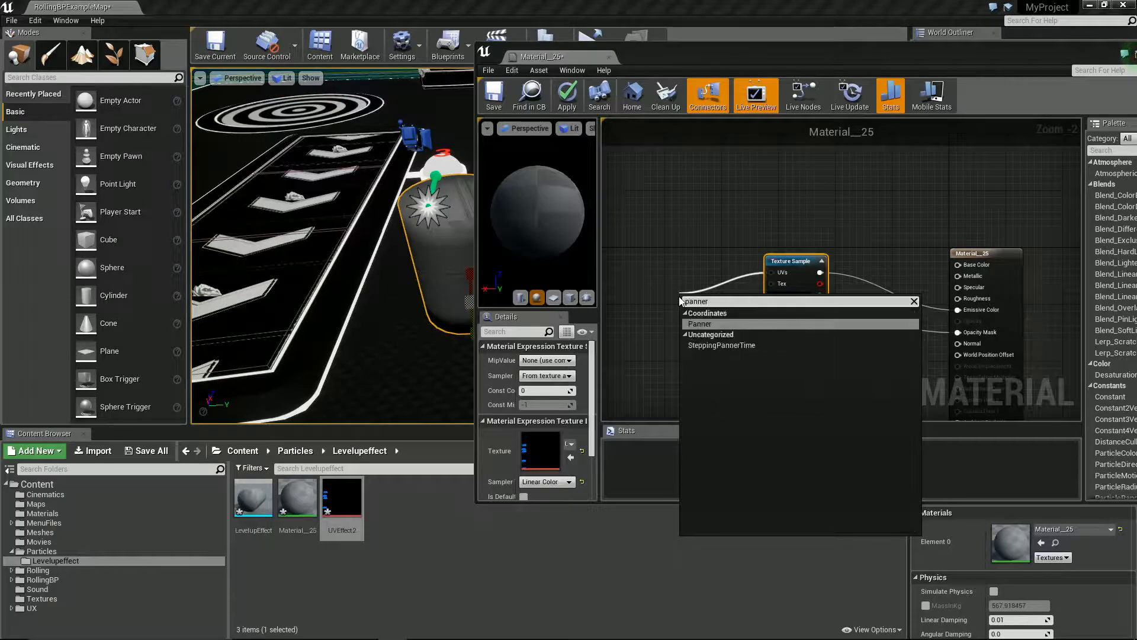
key("Return")
left_click_drag(681, 299, 646, 282)
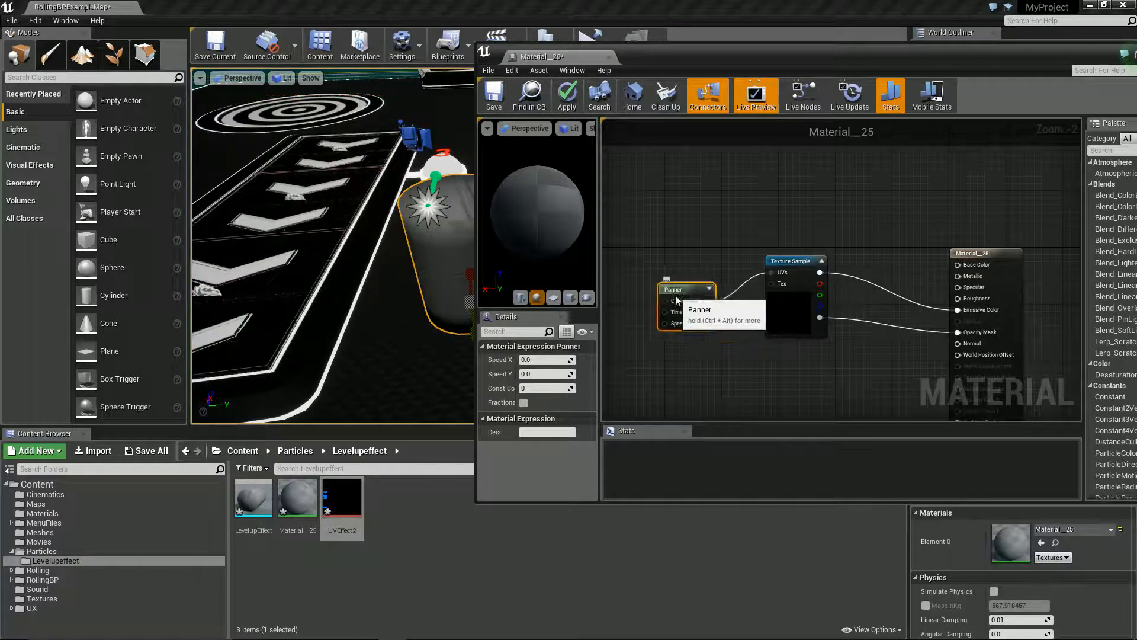
left_click(569, 360)
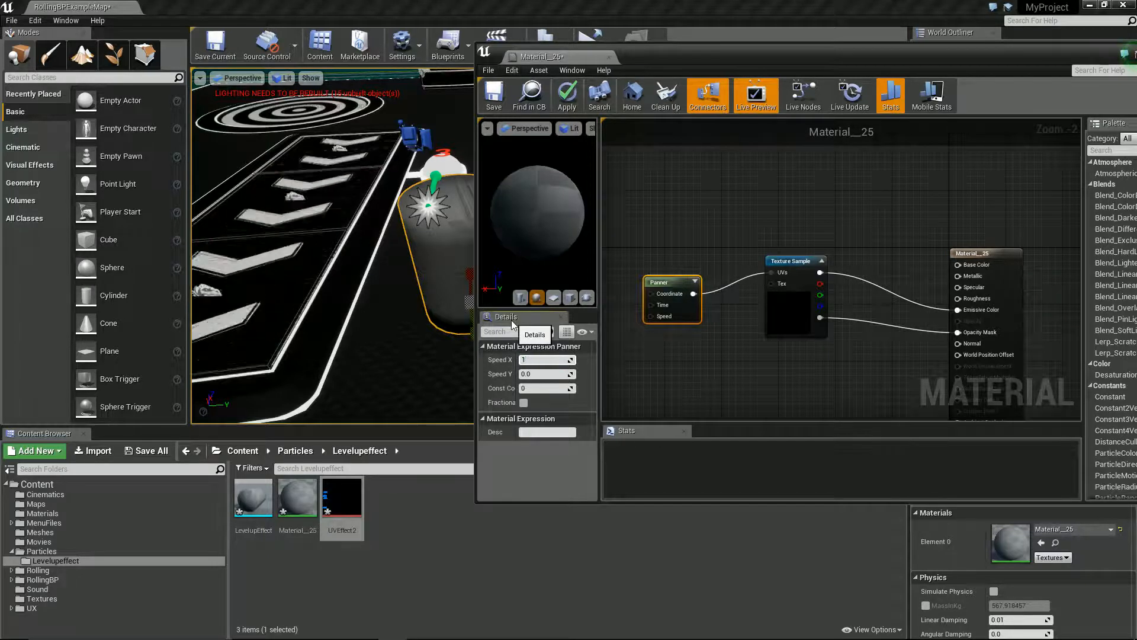
Move the material editor window clear of the cylinder mesh and save Material__25
left_click(681, 230)
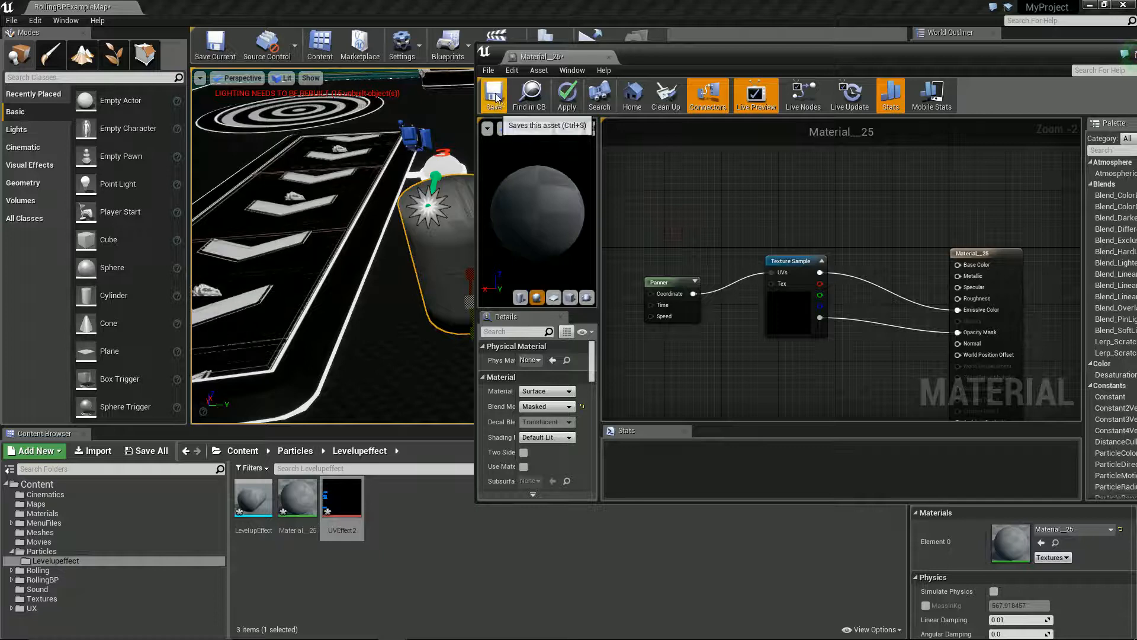
left_click_drag(655, 62, 783, 77)
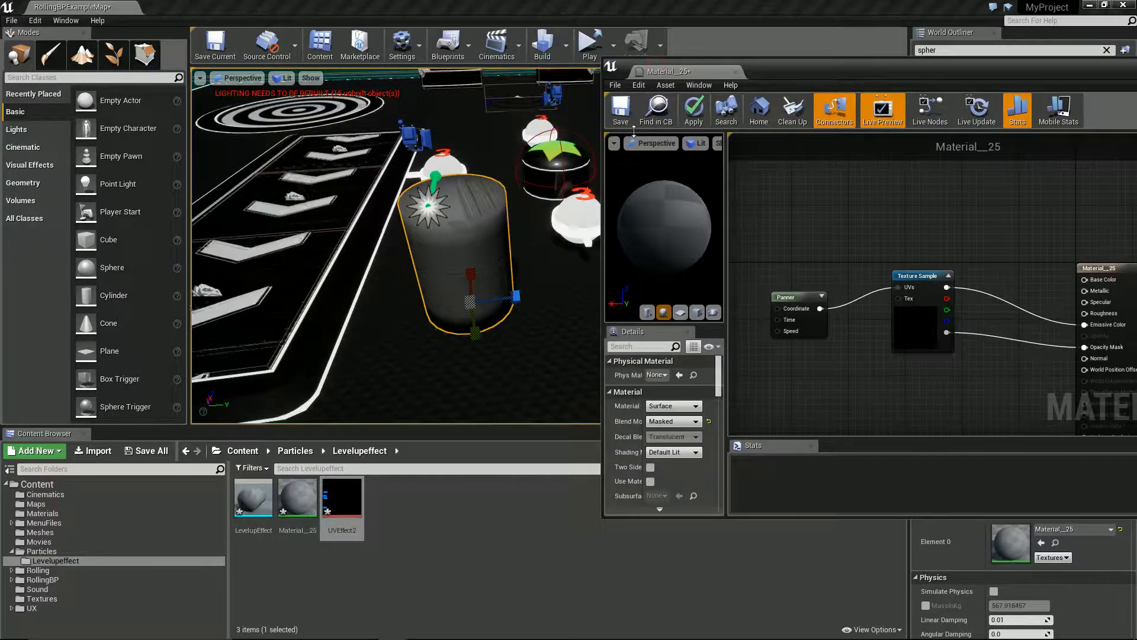
key("ctrl+s")
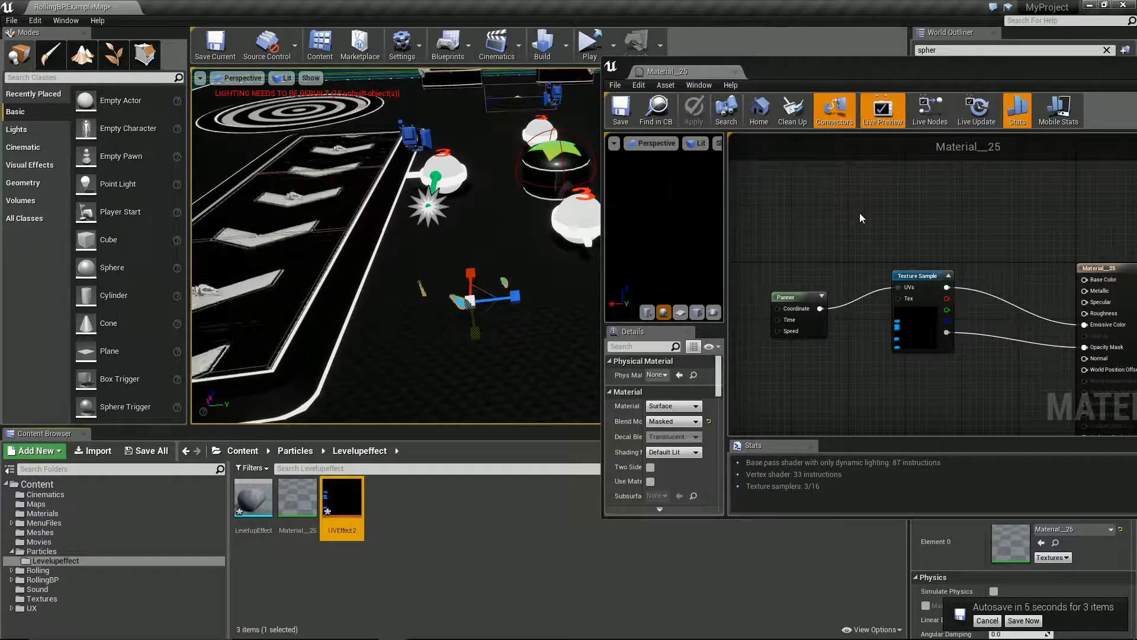
Stretch the effect mesh taller along its vertical axis in the level and undo the trial move made after it
left_click(476, 336)
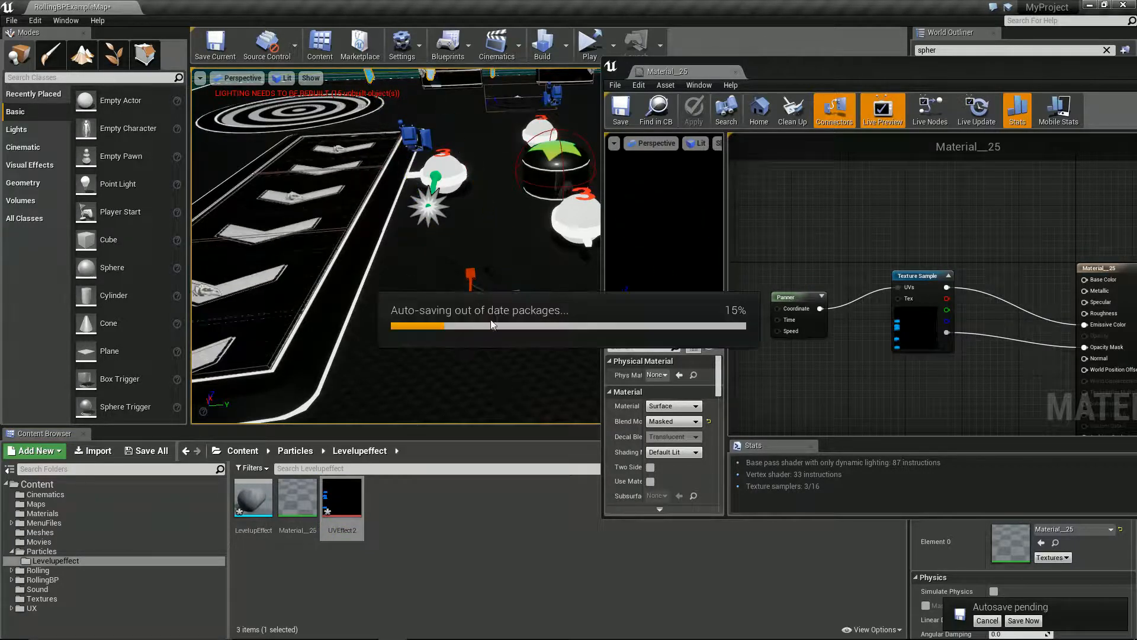
left_click_drag(461, 244, 454, 186)
key("ctrl+z")
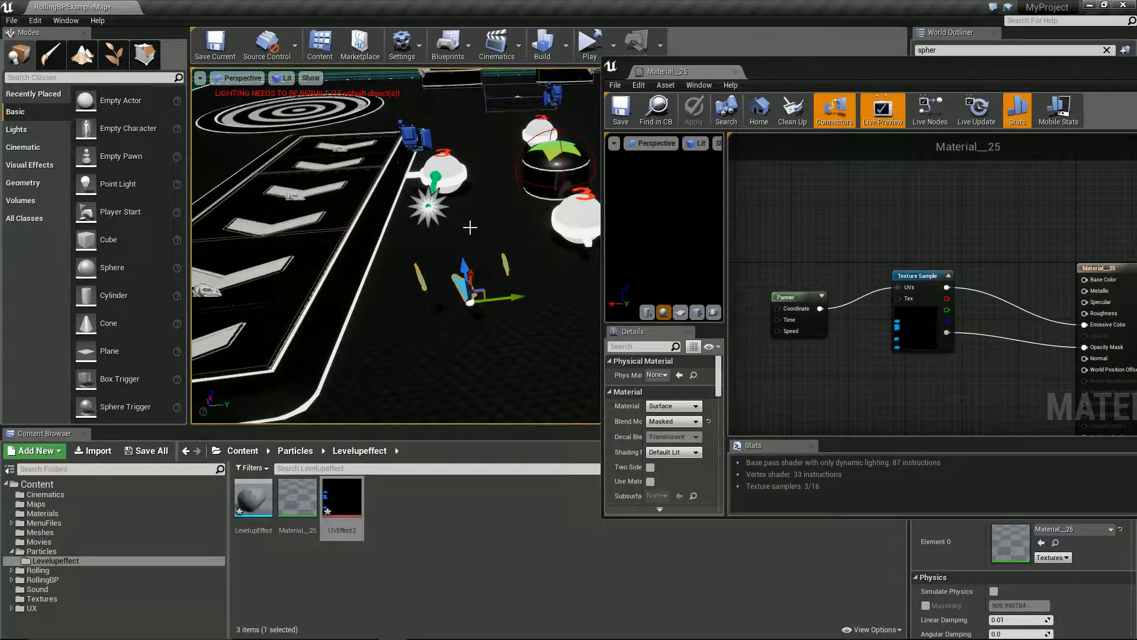
Align the Texture Sample node with the Panner and add a three-component constant colour node above it
mouse_move(803, 260)
right_mouse_down()
mouse_move(783, 270)
mouse_move(783, 253)
right_mouse_up()
left_click_drag(899, 271, 897, 292)
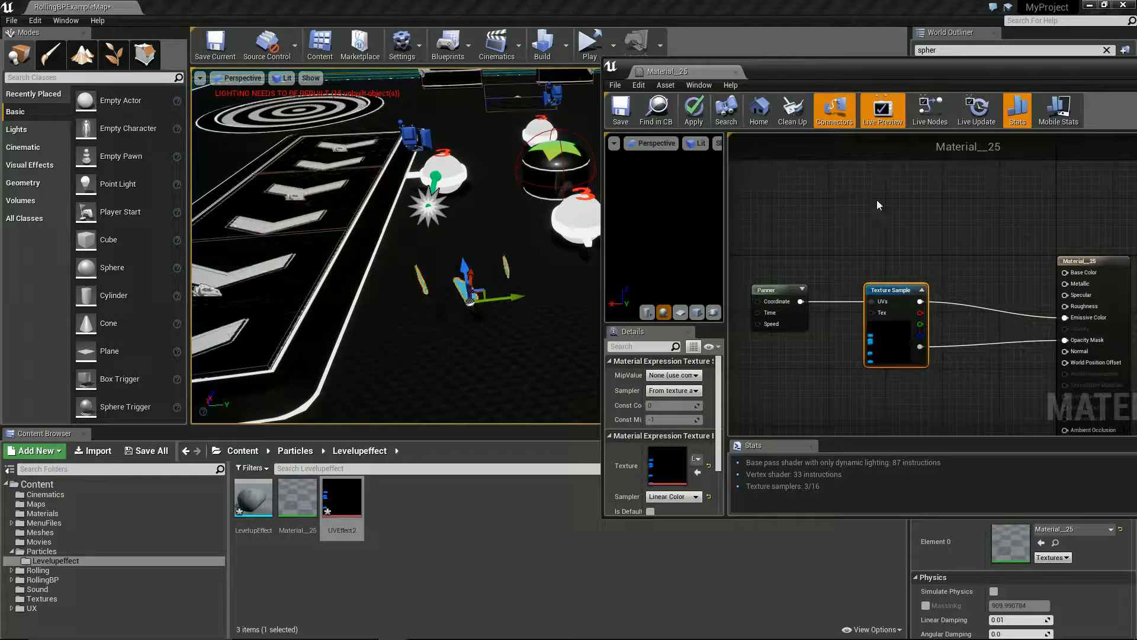
left_click(866, 177)
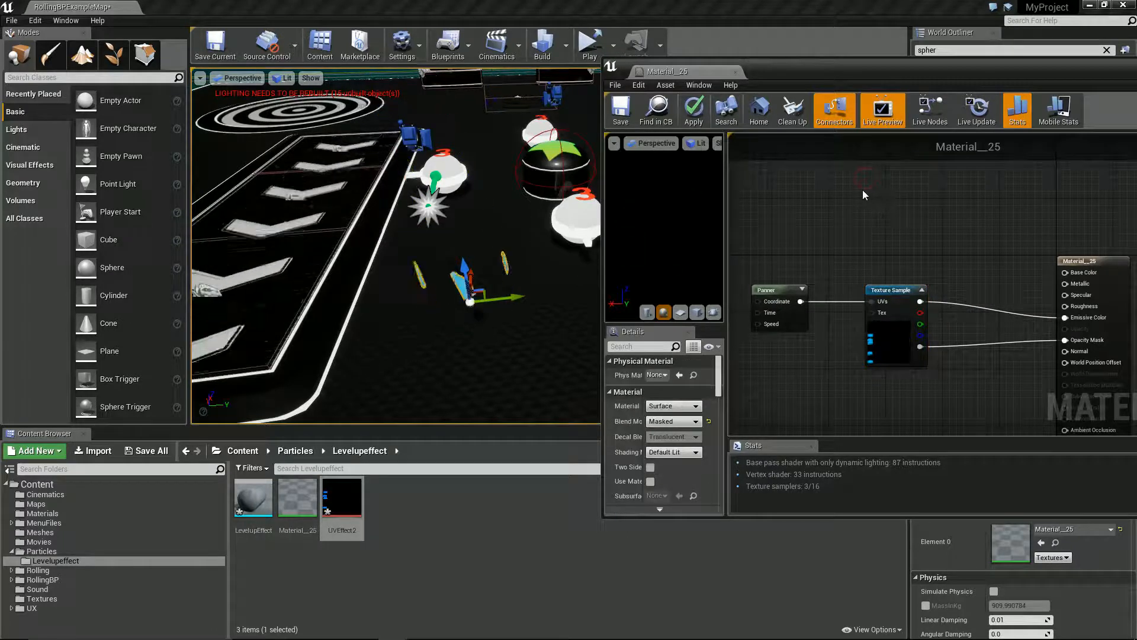
left_click(867, 194)
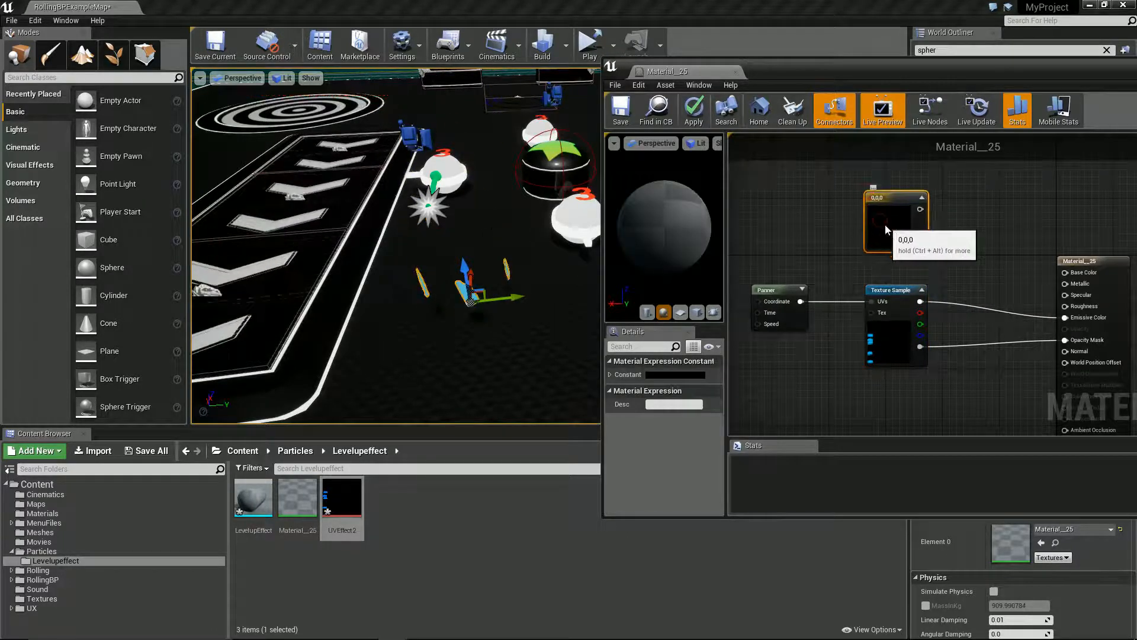
Set the constant node's colour to light blue (0.299, 0.94, 1)
double_click(885, 228)
left_click(683, 326)
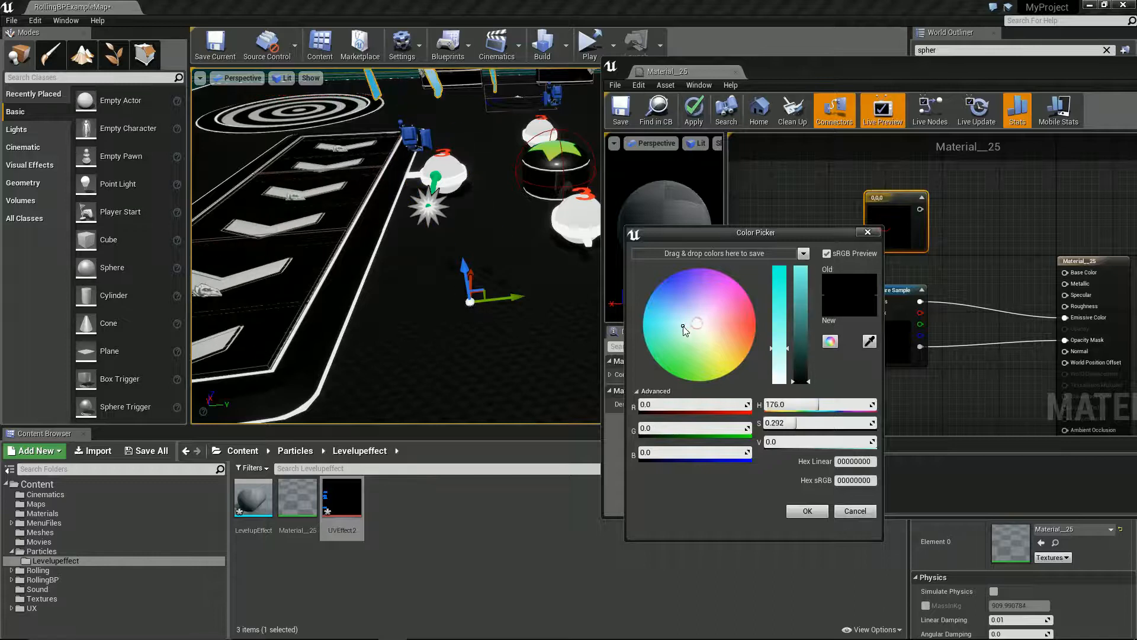
left_click_drag(681, 326, 676, 321)
left_click_drag(798, 352, 798, 264)
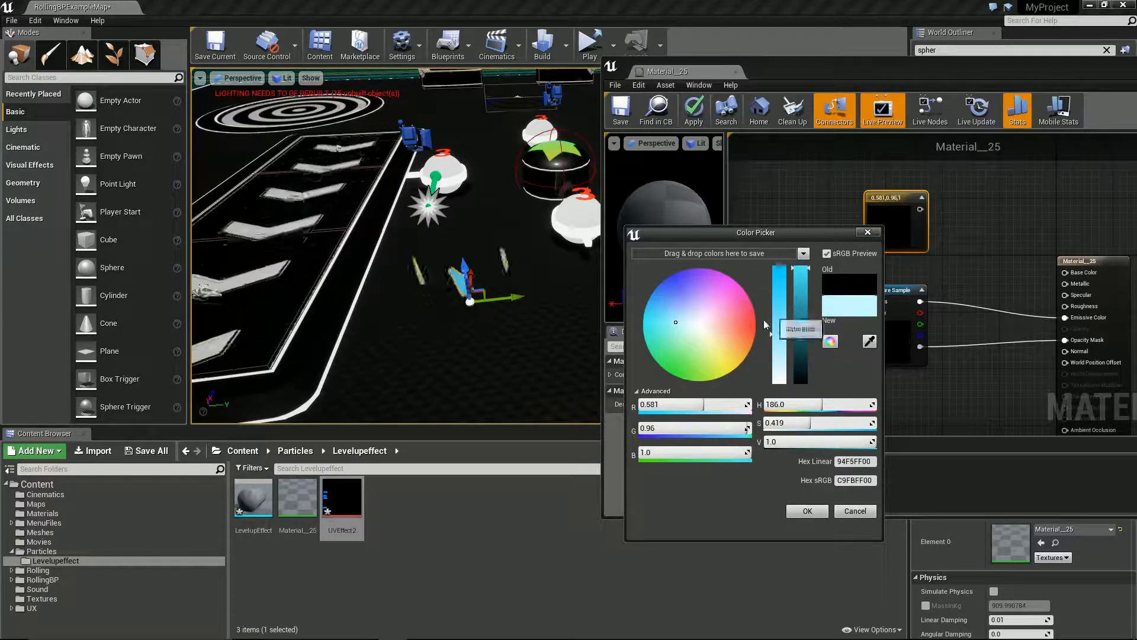
left_click_drag(774, 318, 779, 301)
mouse_move(667, 330)
left_mouse_down()
mouse_move(669, 301)
mouse_move(662, 325)
left_mouse_up()
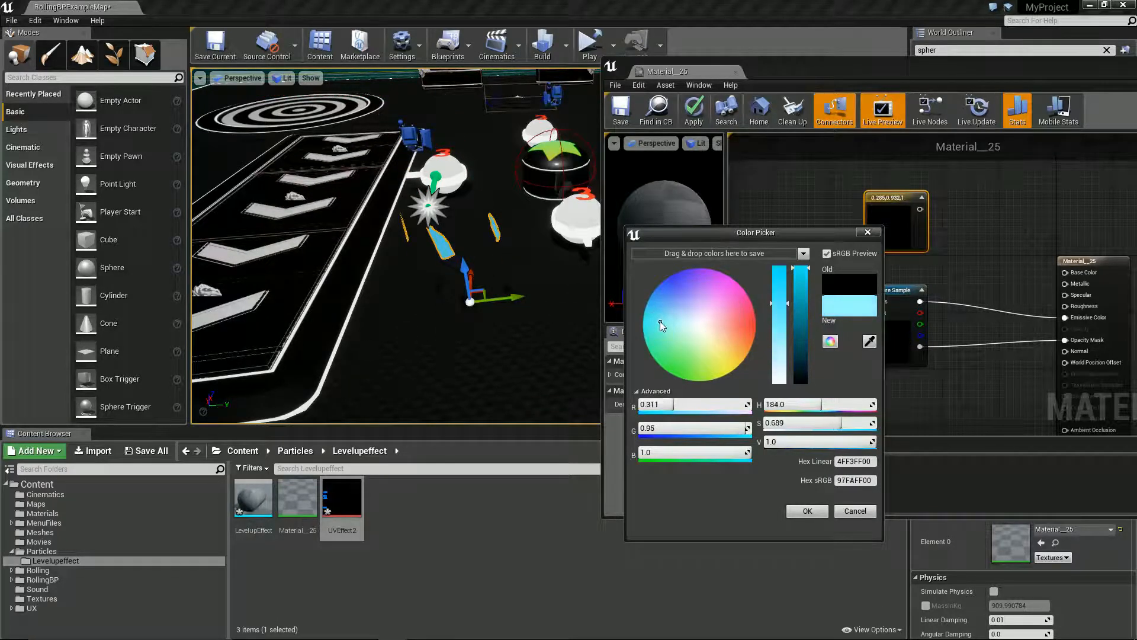
left_click(806, 510)
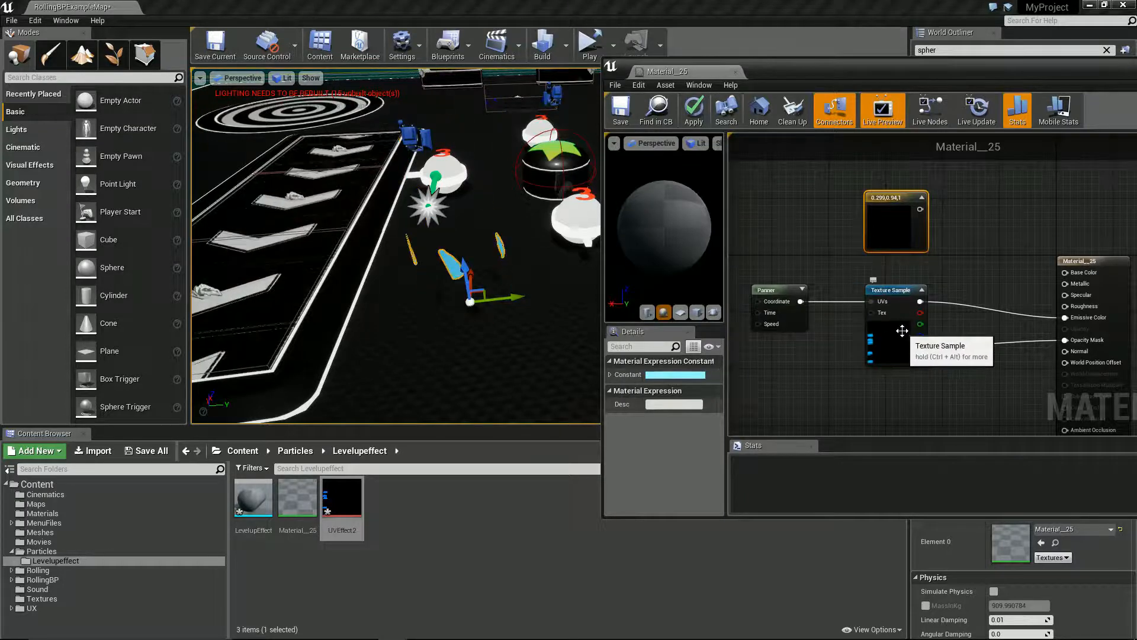
Move the Texture Sample node slightly down and try connecting the light blue constant to Base Color
left_click_drag(902, 292, 880, 307)
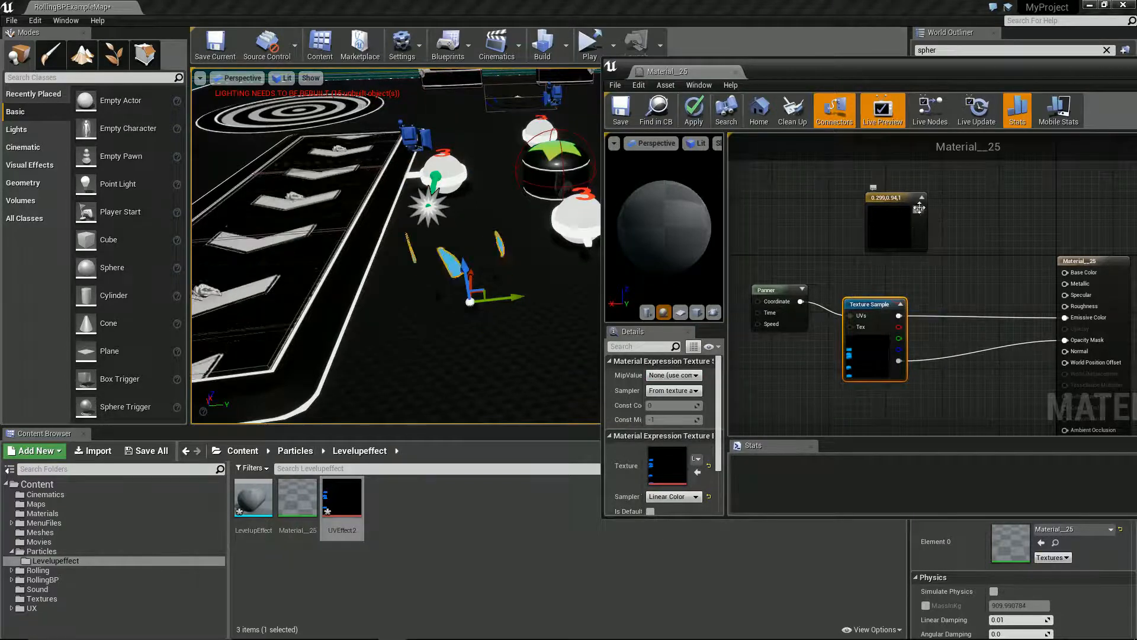
left_click_drag(919, 209, 1065, 273)
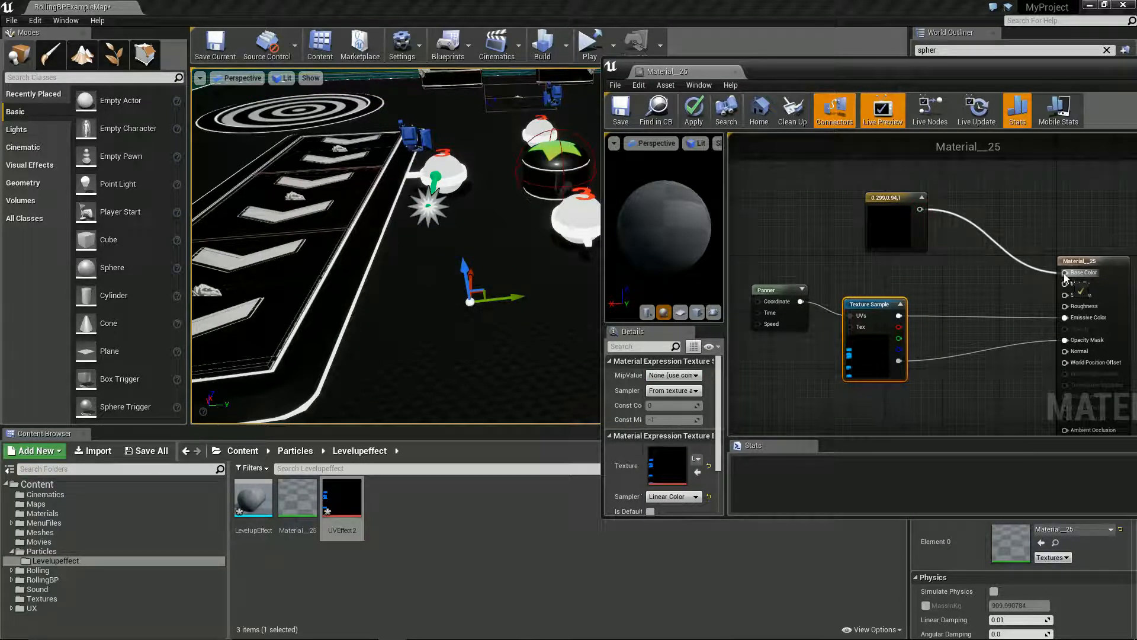
left_click_drag(1064, 274, 989, 248)
left_click(991, 200)
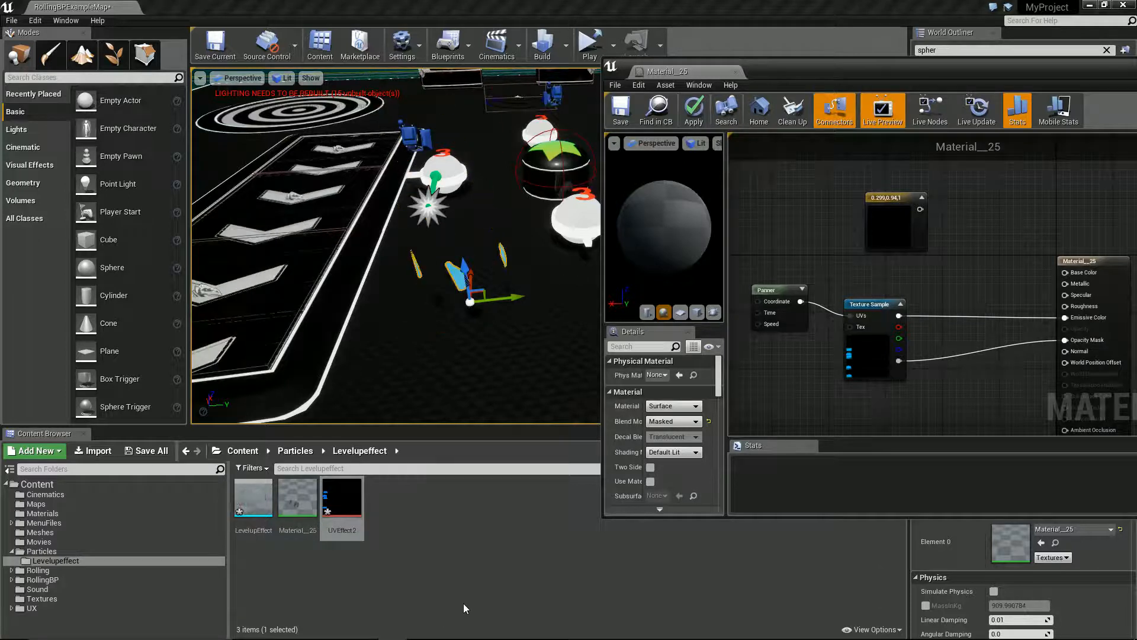
Create a particle system named LevelupParti in the Levelupeffect folder and open it for editing
left_click(433, 553)
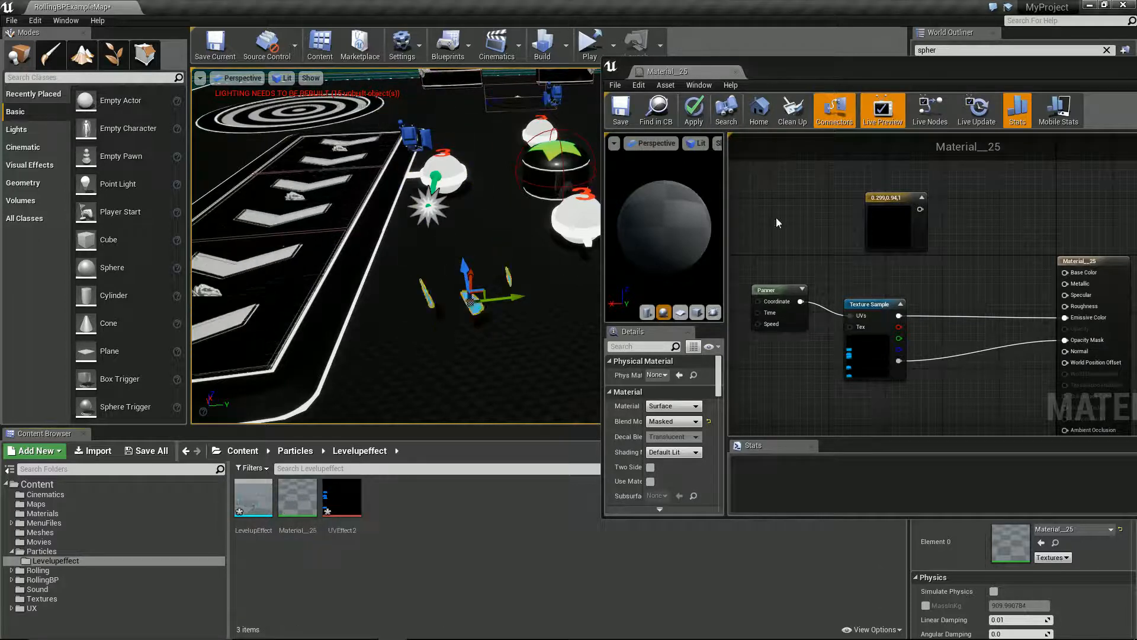
right_click(389, 502)
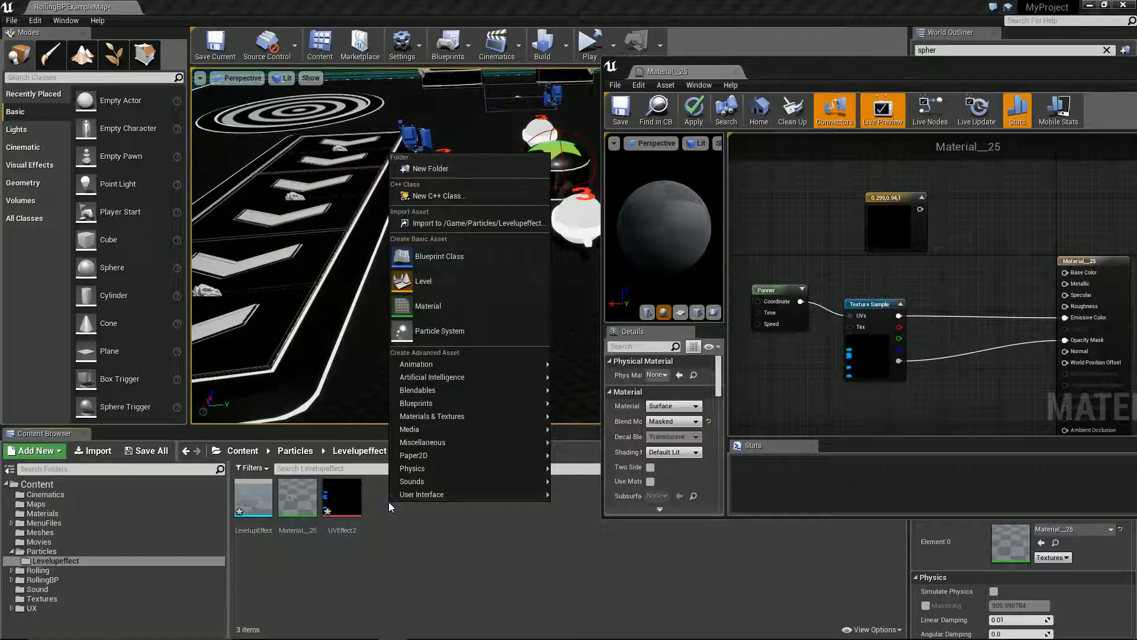
left_click(467, 331)
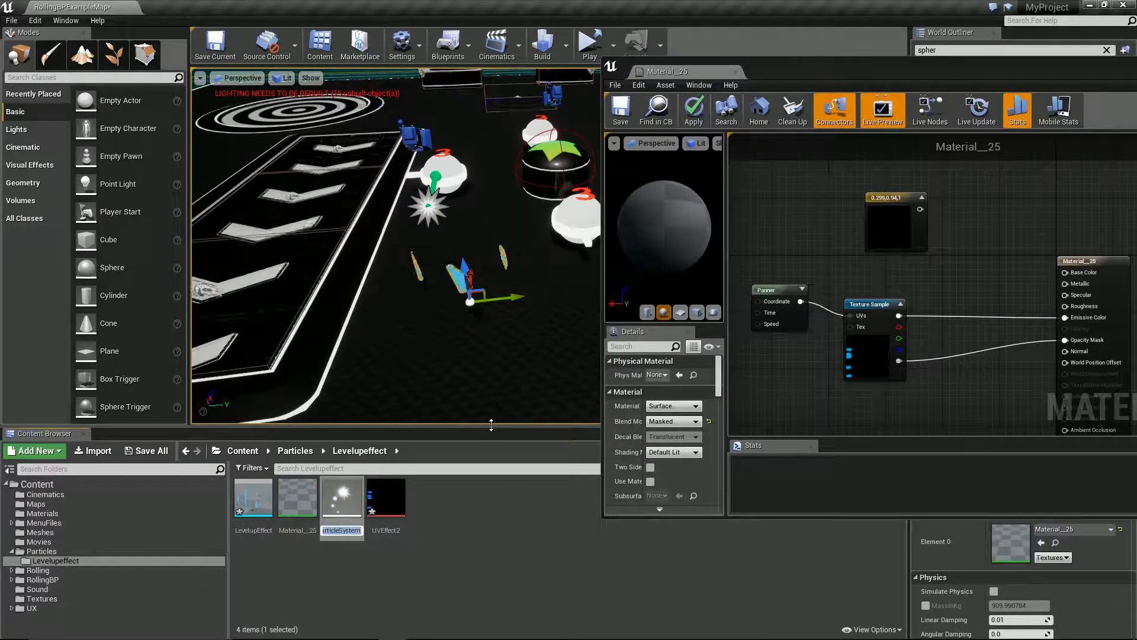
type("Levelup")
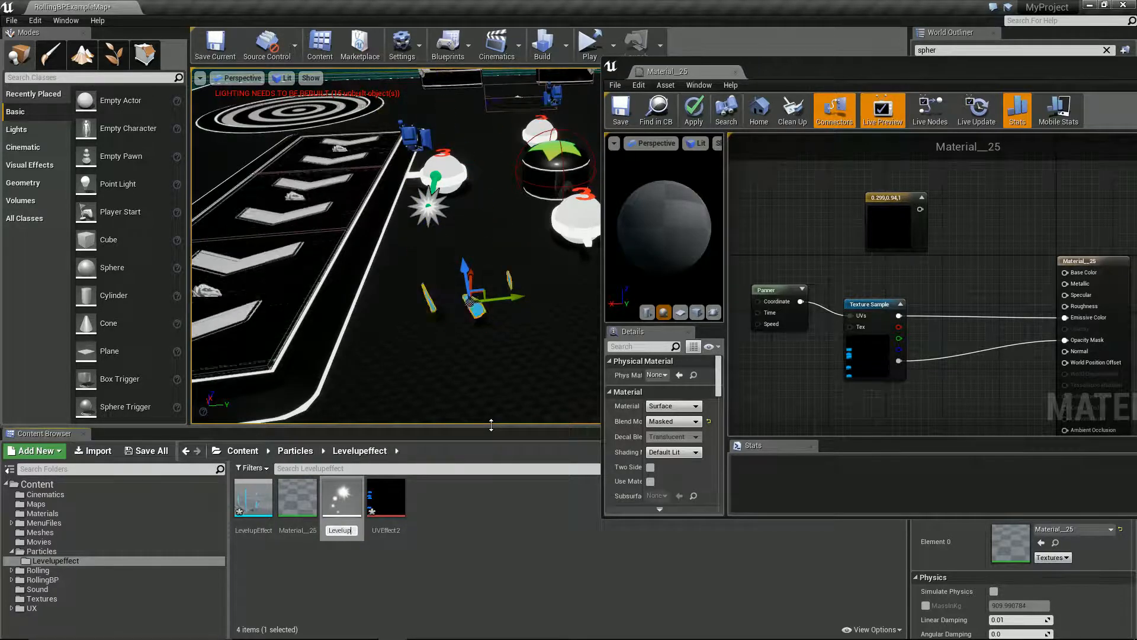
type("Parti")
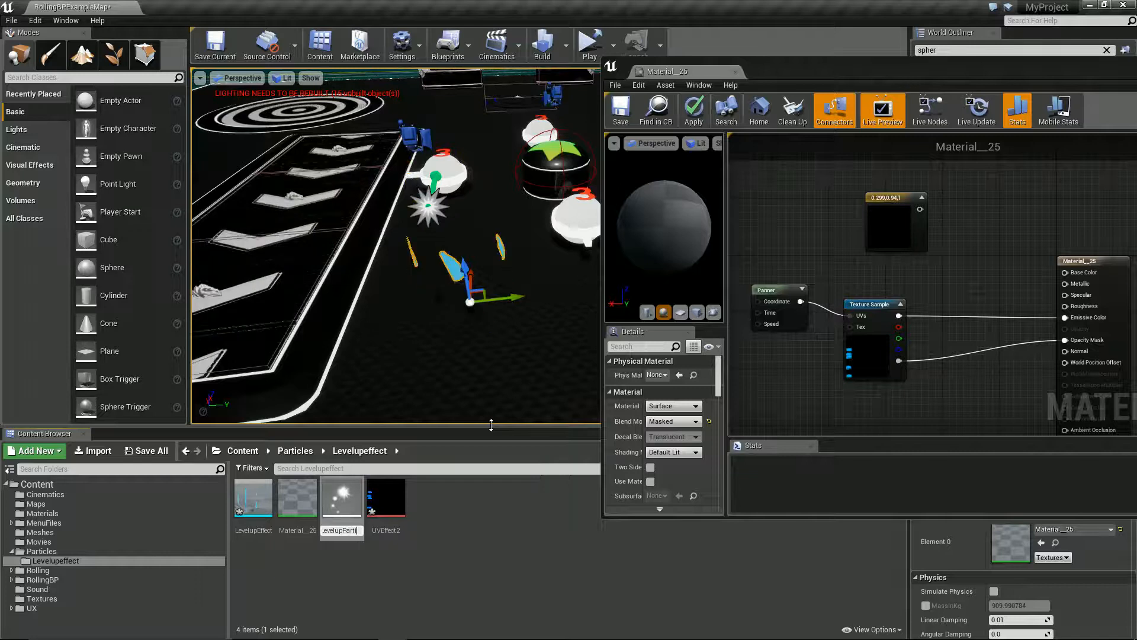
key("Return")
double_click(297, 498)
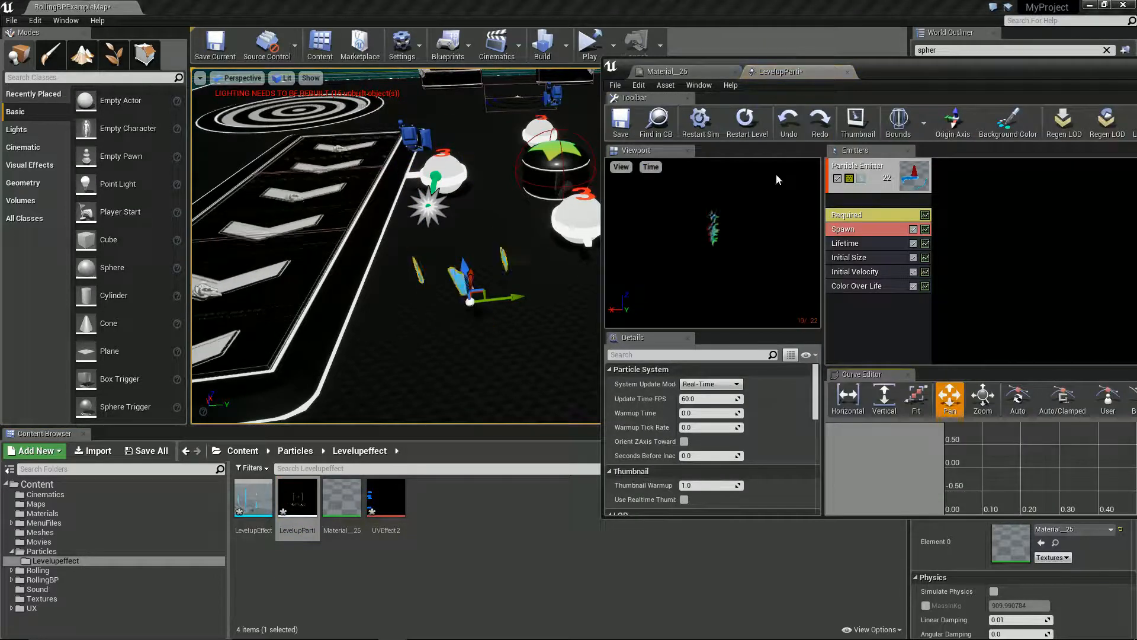
Place the LevelupParti particle system in the level on the floor beside the stretched effect mesh
mouse_move(494, 343)
right_mouse_down()
mouse_move(499, 360)
mouse_move(527, 349)
mouse_move(528, 371)
mouse_move(495, 347)
right_mouse_up()
left_click_drag(297, 497, 561, 258)
right_click_drag(559, 337, 558, 337)
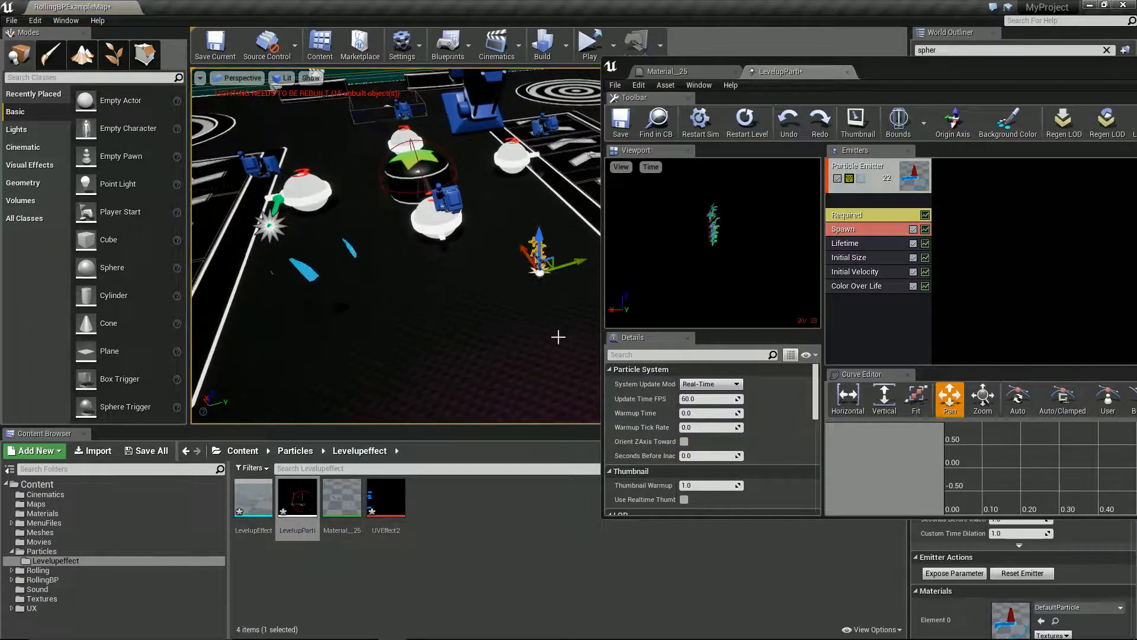
Add a Mesh Data type module to the particle emitter and assign the LevelupEffect mesh to it
right_click(877, 305)
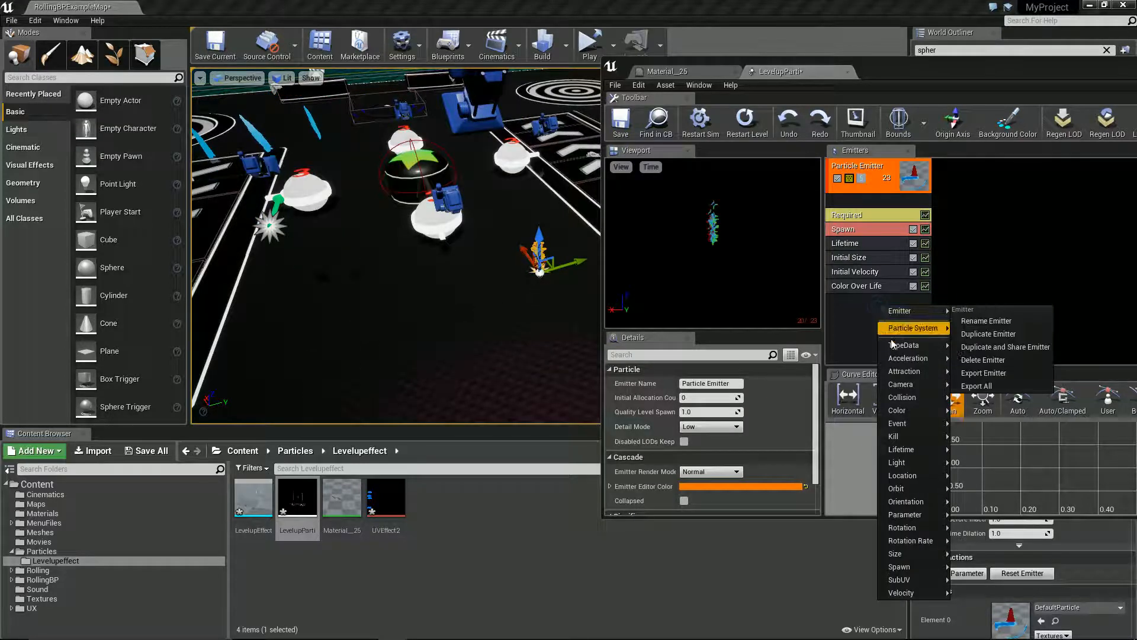
mouse_move(908, 344)
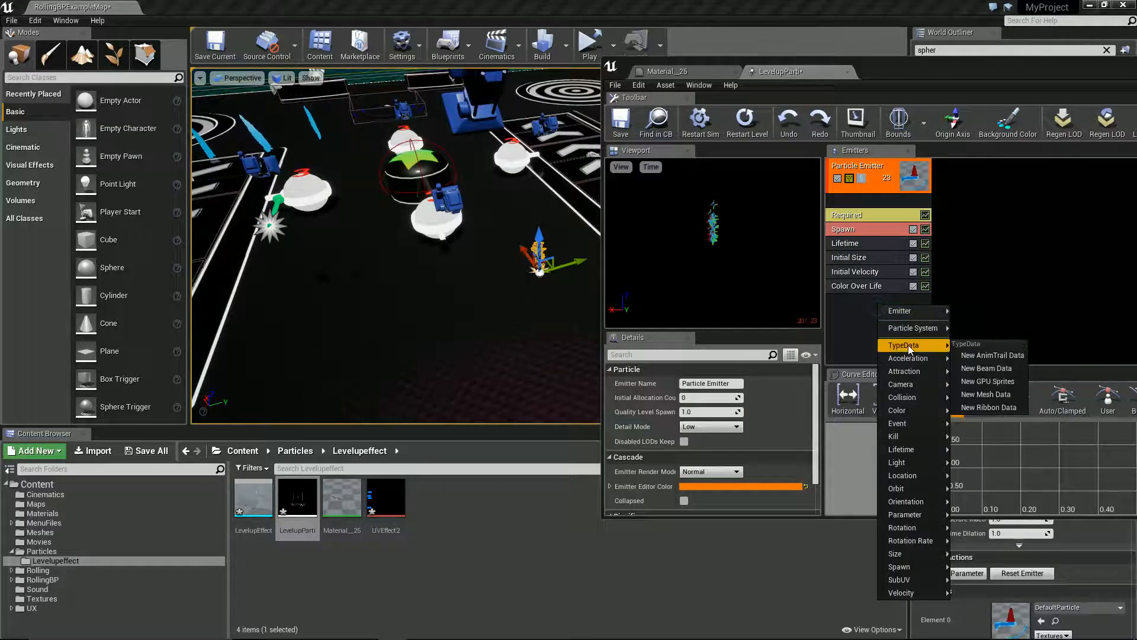
left_click(977, 395)
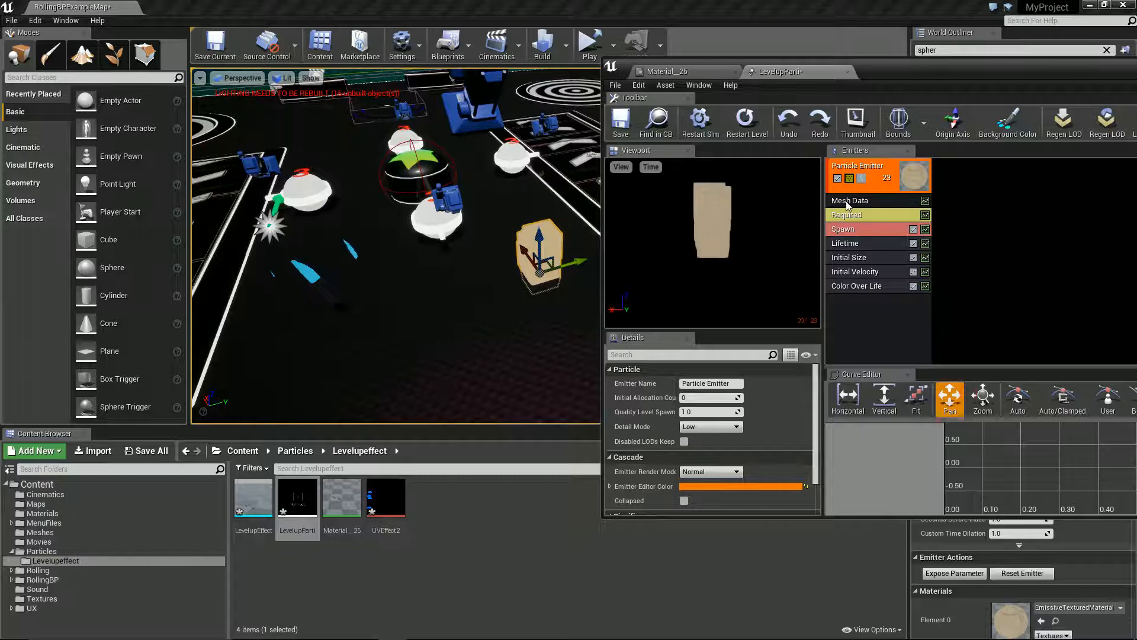
left_click(847, 202)
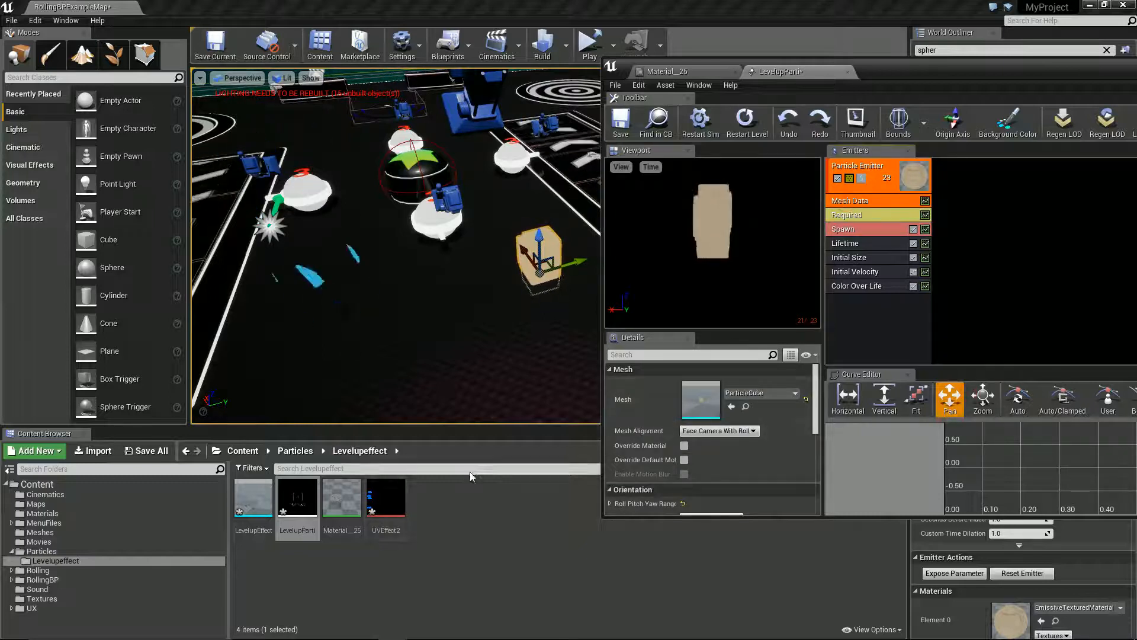
left_click_drag(253, 500, 729, 413)
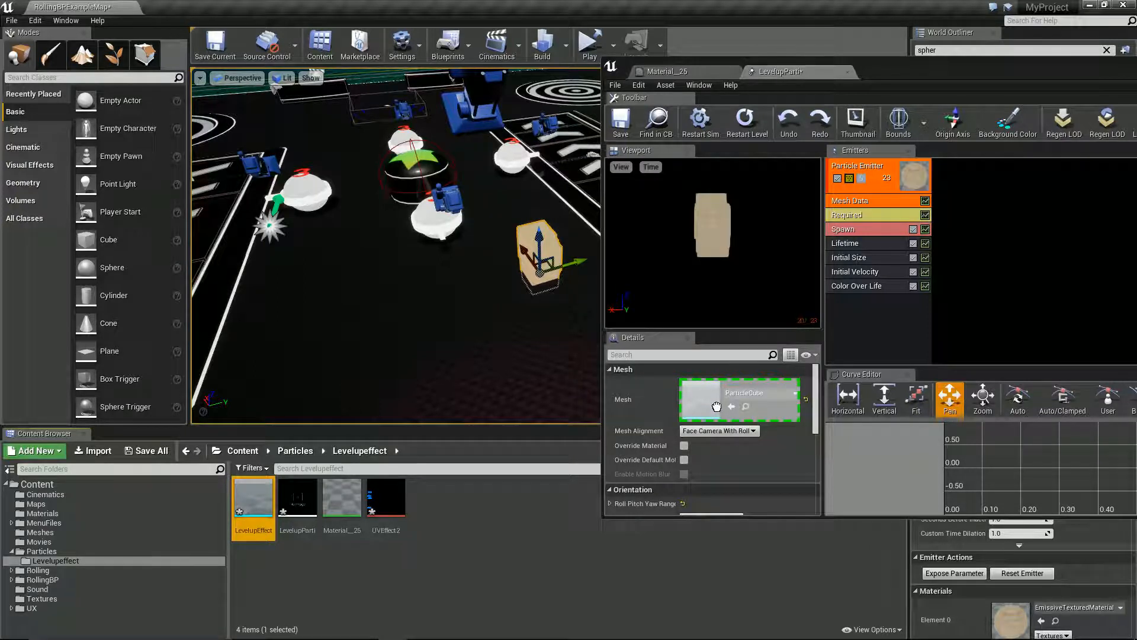
left_click_drag(717, 407, 716, 406)
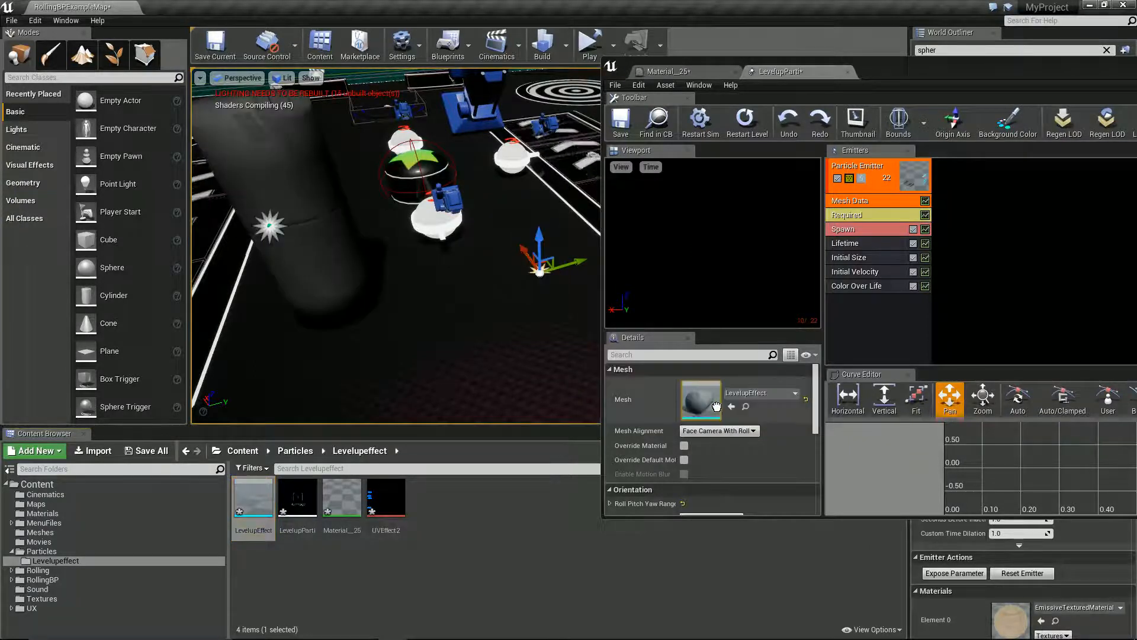
Set the emitter's constant spawn rate to 4 and save the particle system
left_click(841, 215)
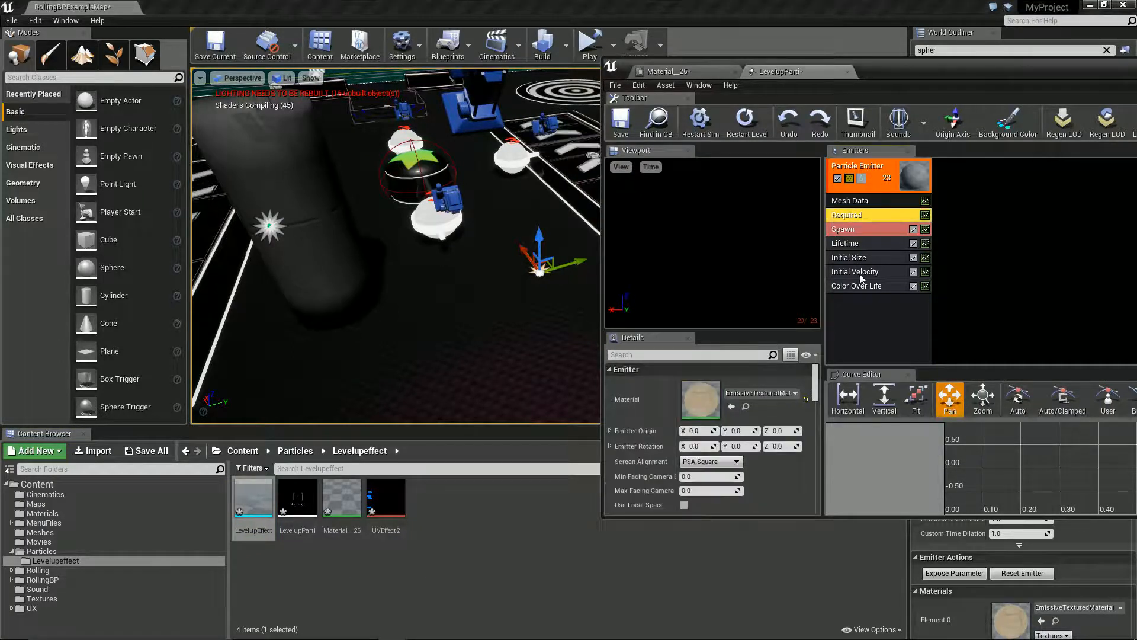
left_click(858, 230)
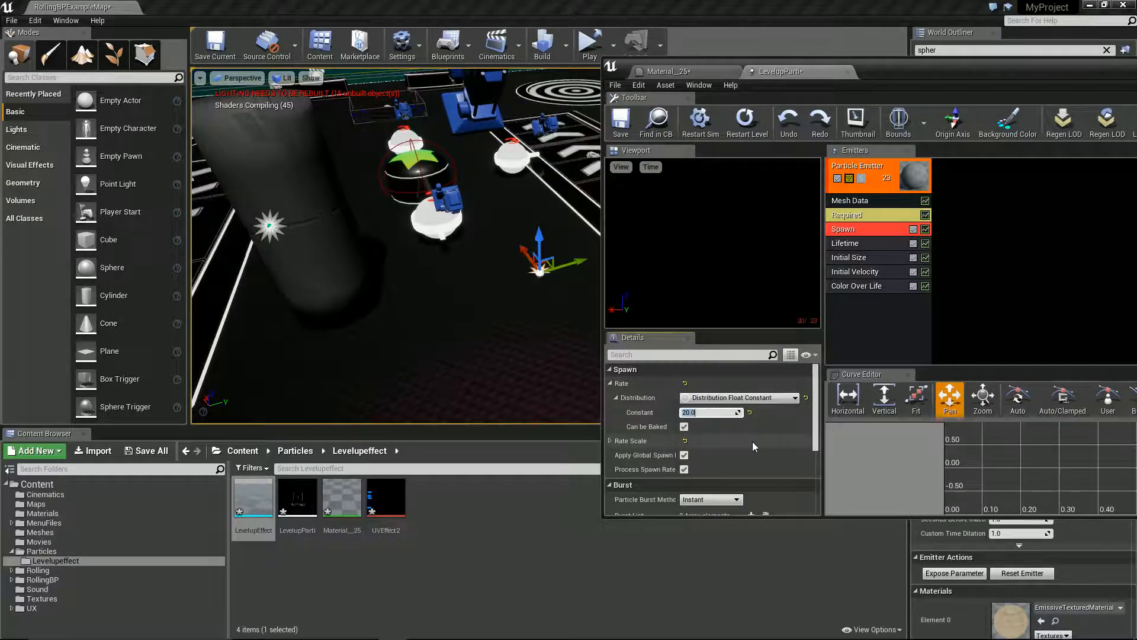
type("4")
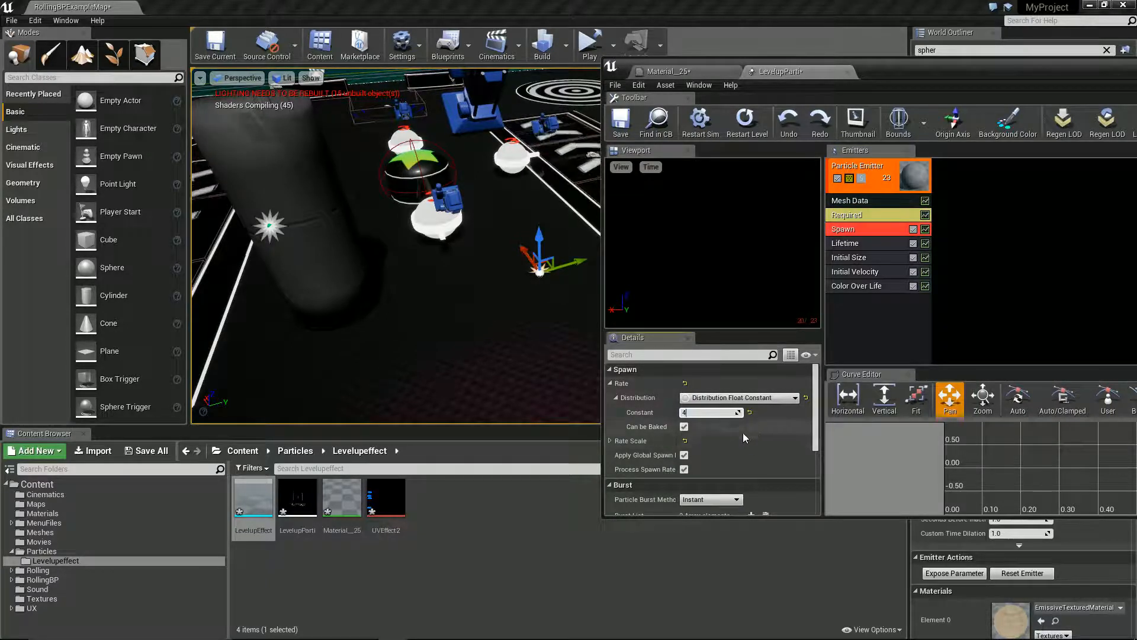
left_click(875, 338)
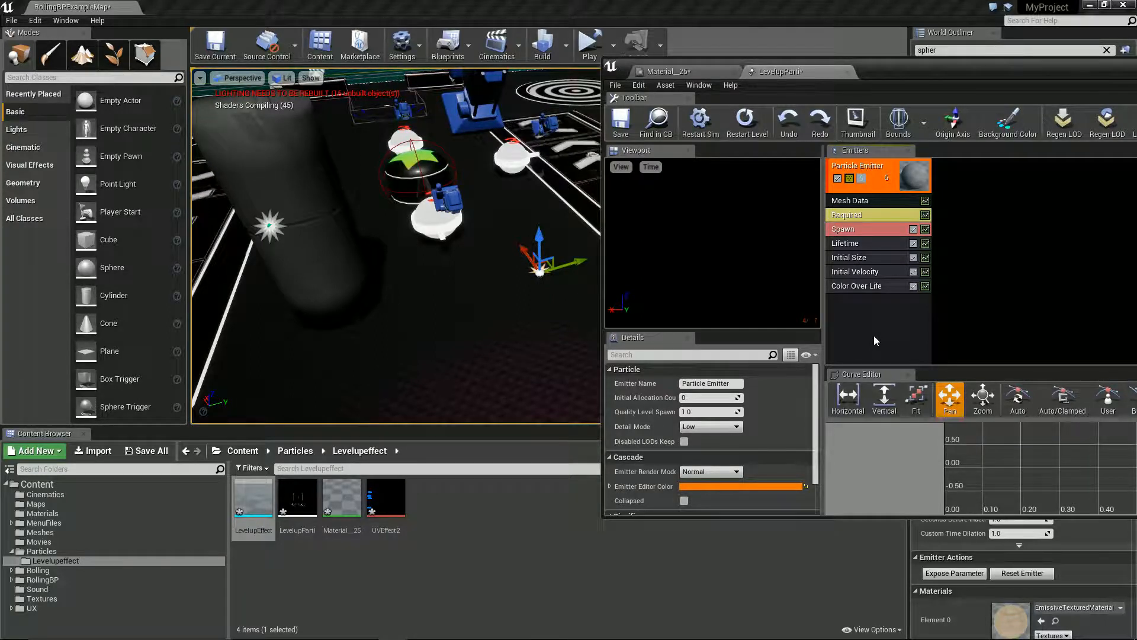
key("ctrl+s")
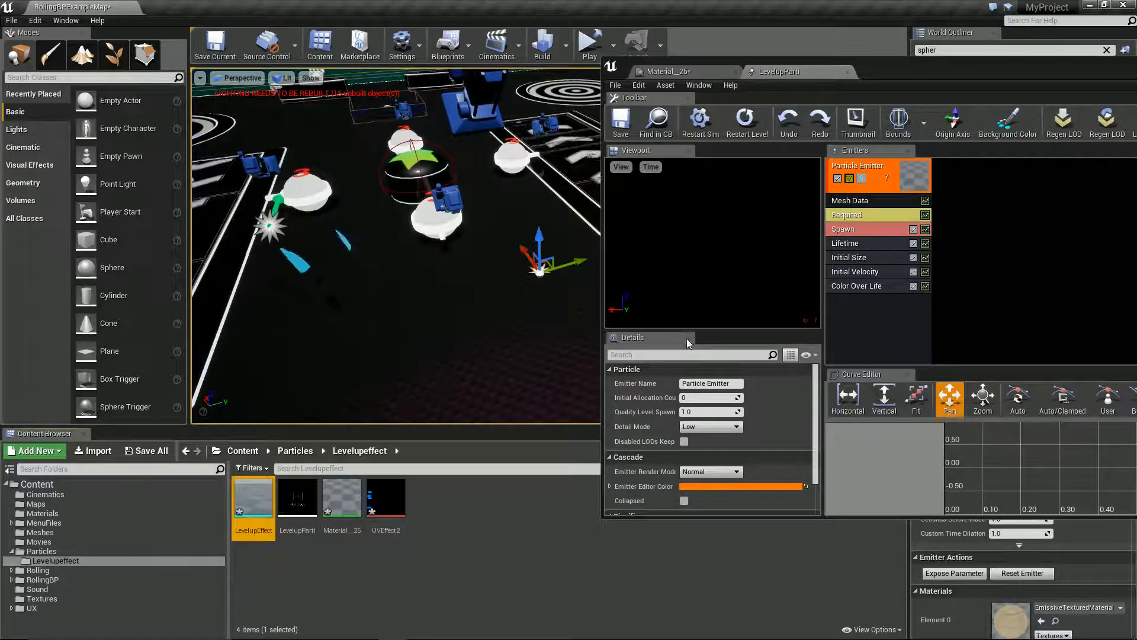
Raise the placed particle system slightly in the level and inspect it with the emitter's Mesh Data settings shown
left_click_drag(538, 239, 599, 260)
left_click(853, 200)
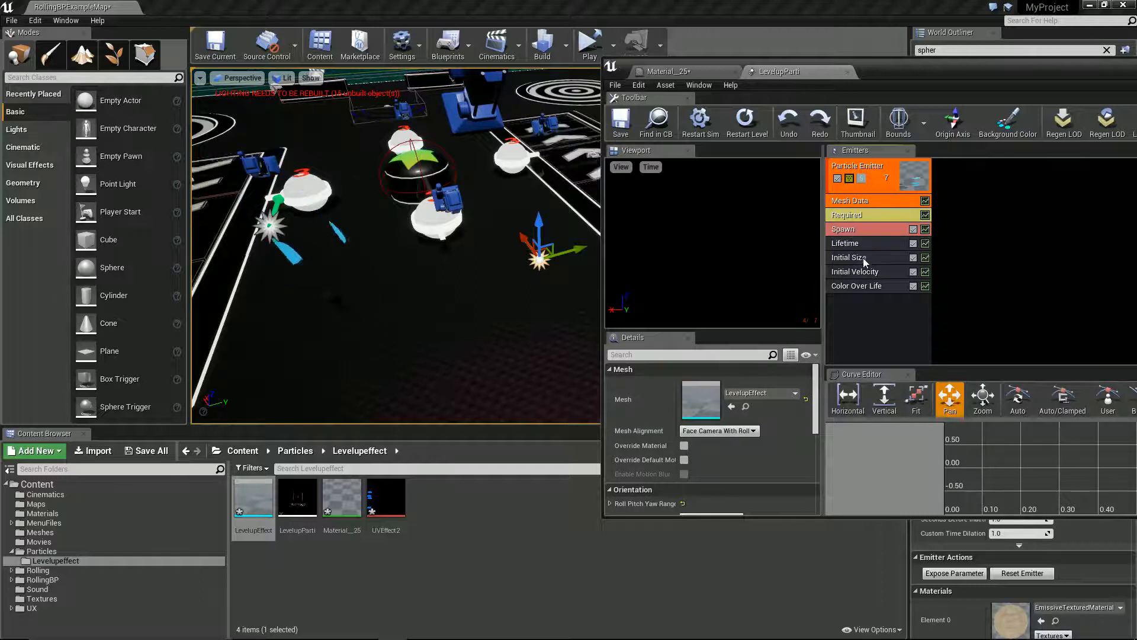
right_click_drag(567, 290, 461, 288)
left_click_drag(461, 288, 454, 229)
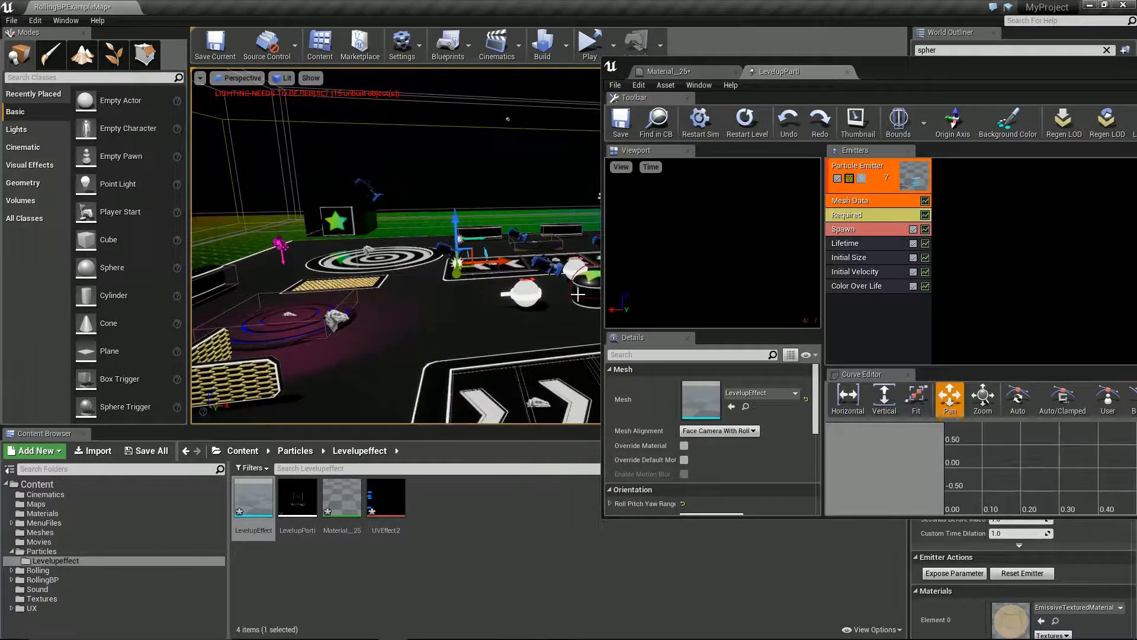
Set the emitter's initial start size to a maximum of 15 and a minimum of 10 on all three axes
left_click(853, 257)
left_click(705, 412)
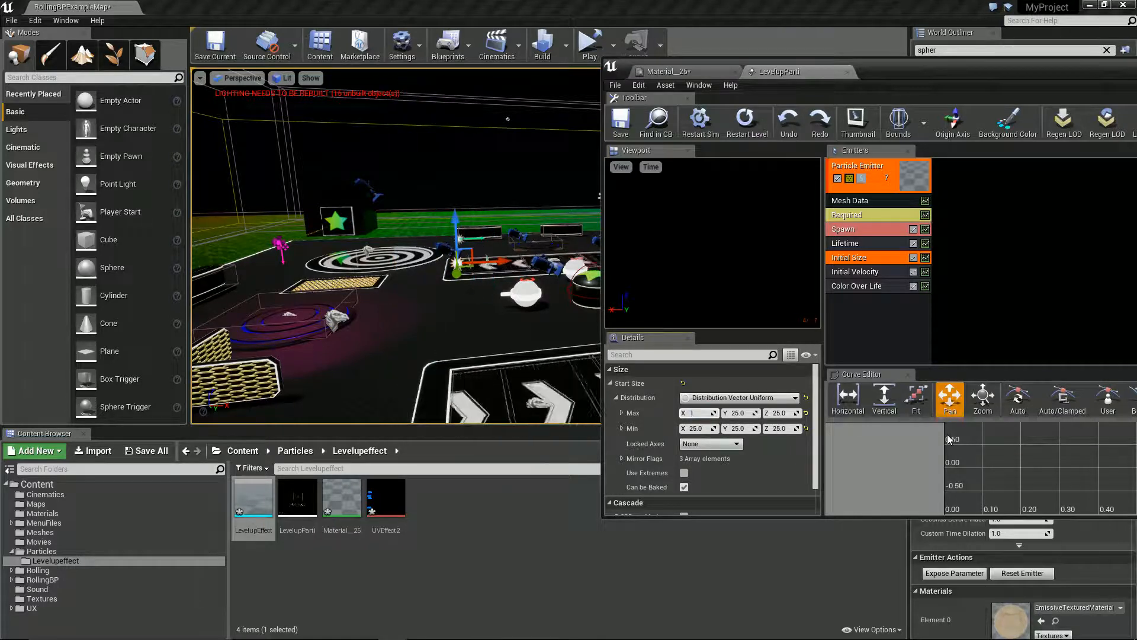
type("5")
key("Tab")
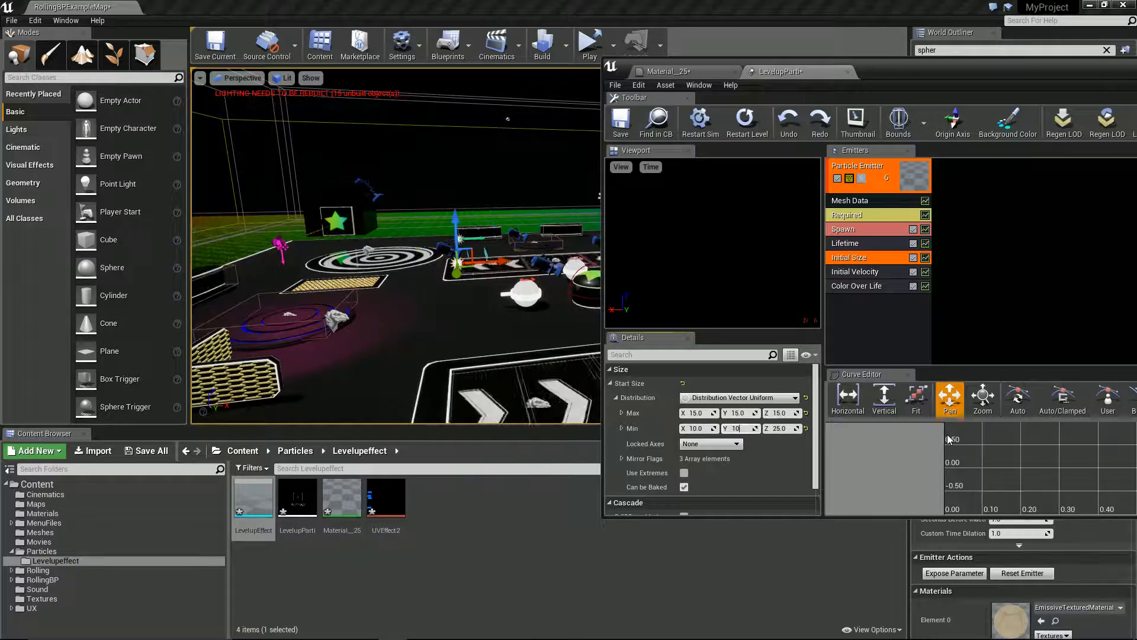
key("Return")
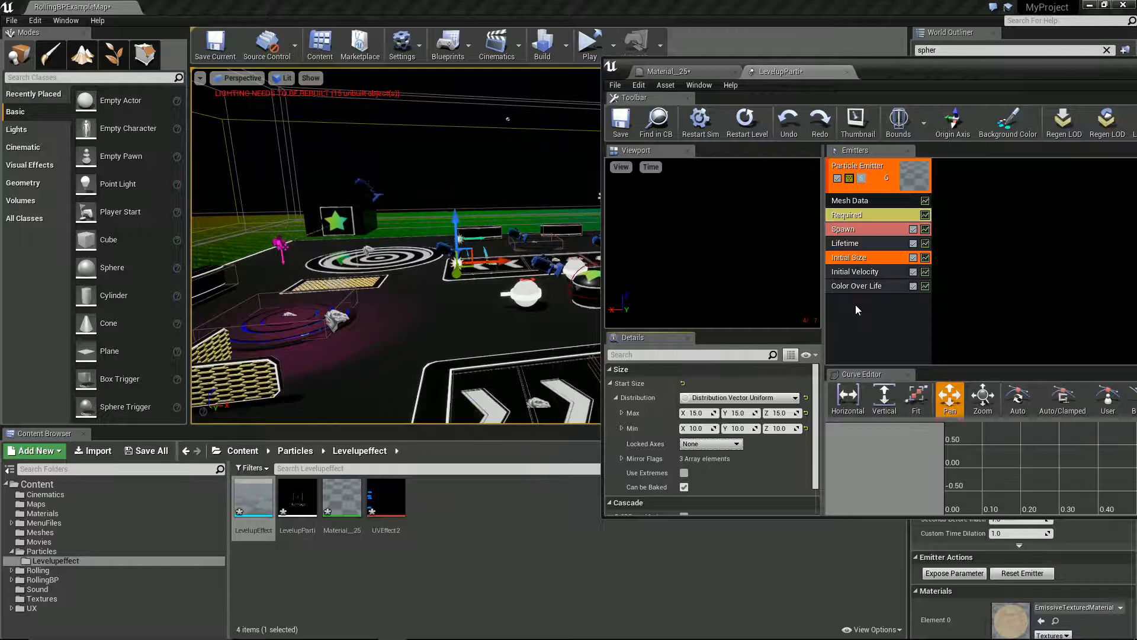
Enable Override Material in the emitter's Mesh Data module
left_click(850, 201)
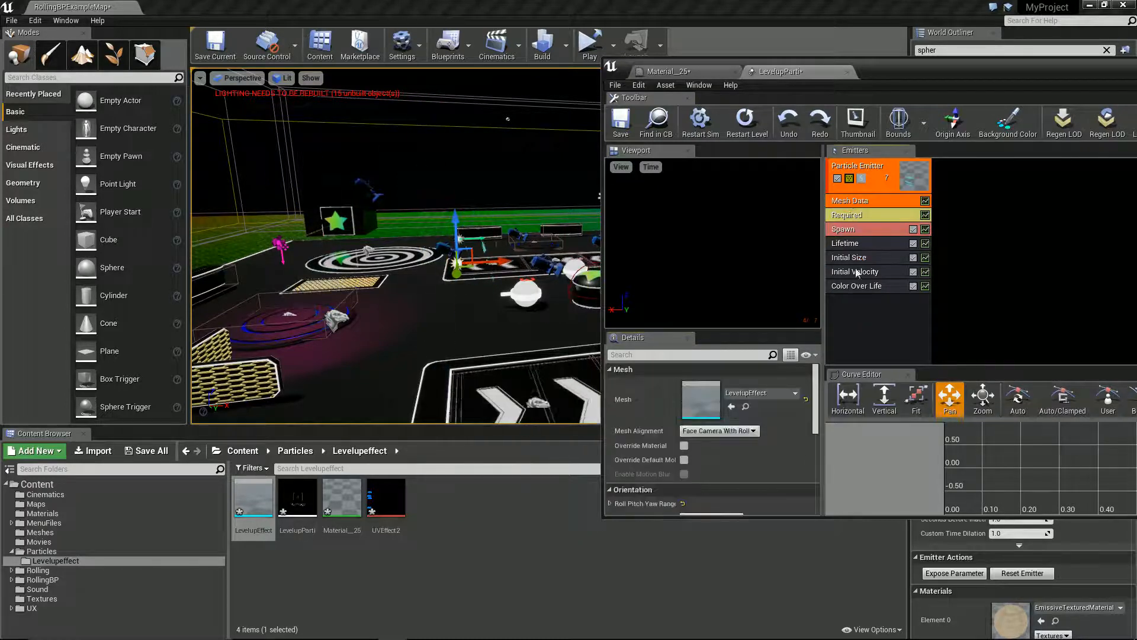
left_click(853, 258)
left_click(848, 201)
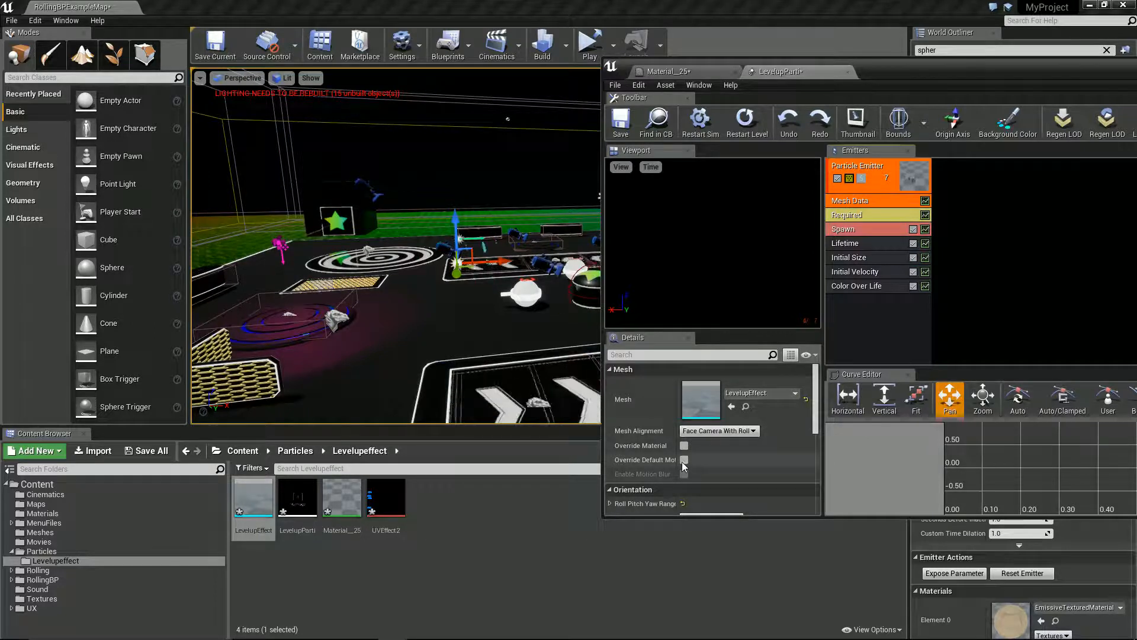
left_click(684, 445)
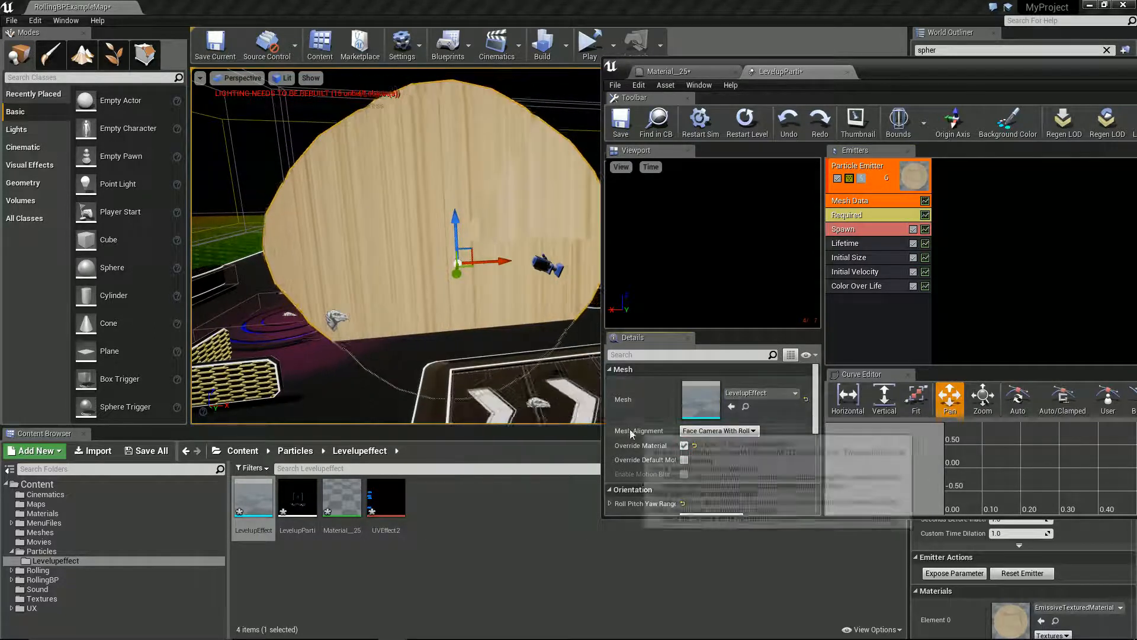
Assign Material__25 as the emitter's material in the Required module
left_click(850, 215)
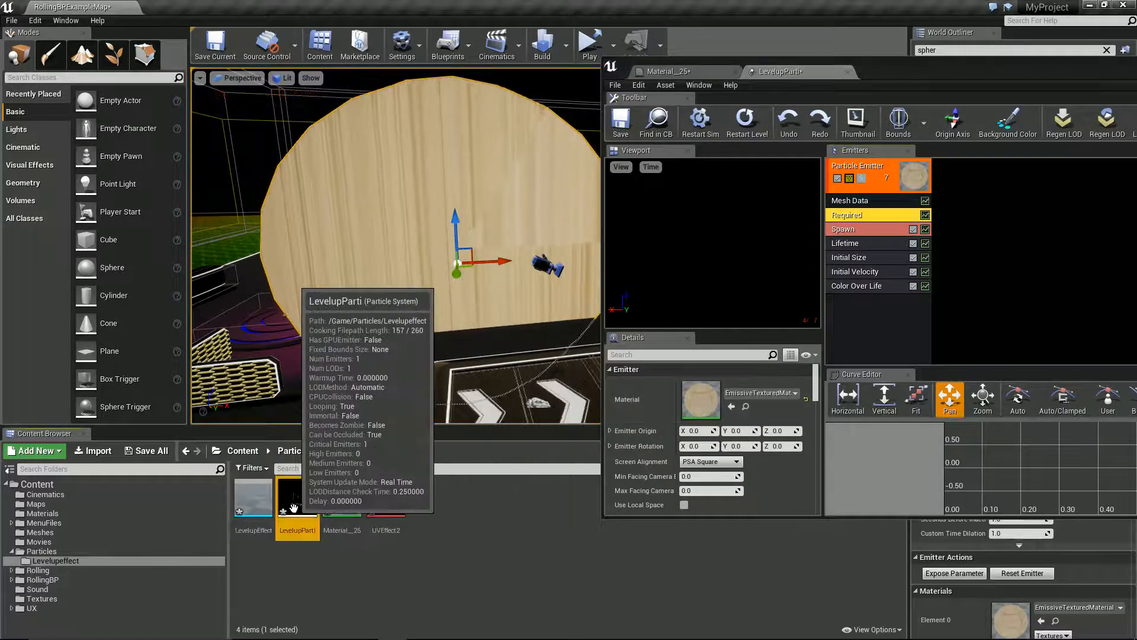
left_click_drag(341, 497, 740, 399)
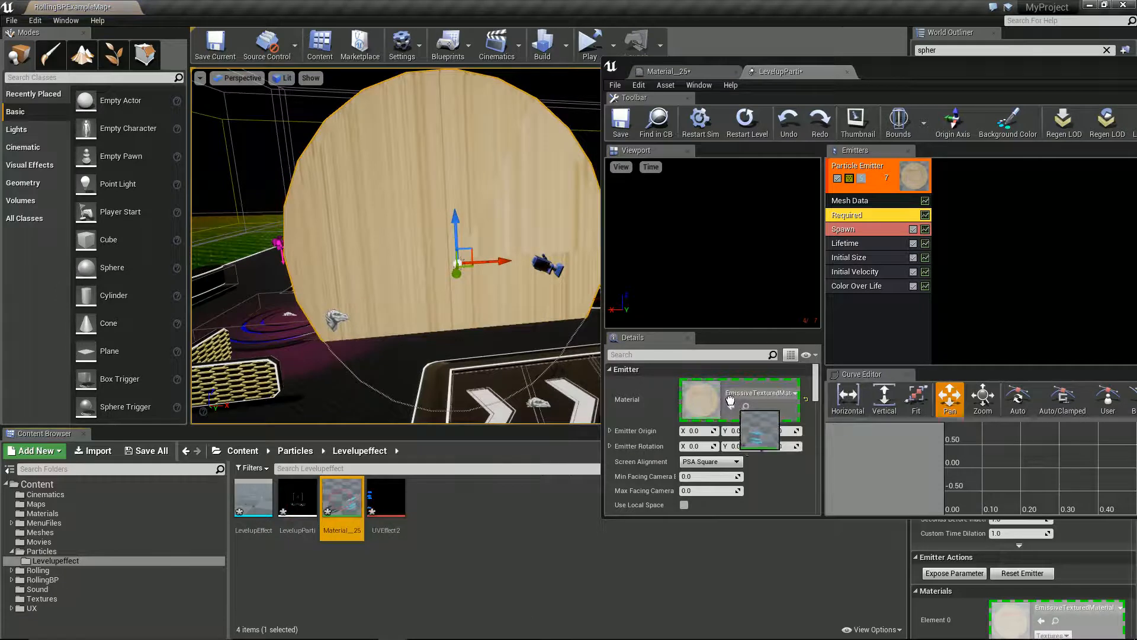
left_click(858, 214)
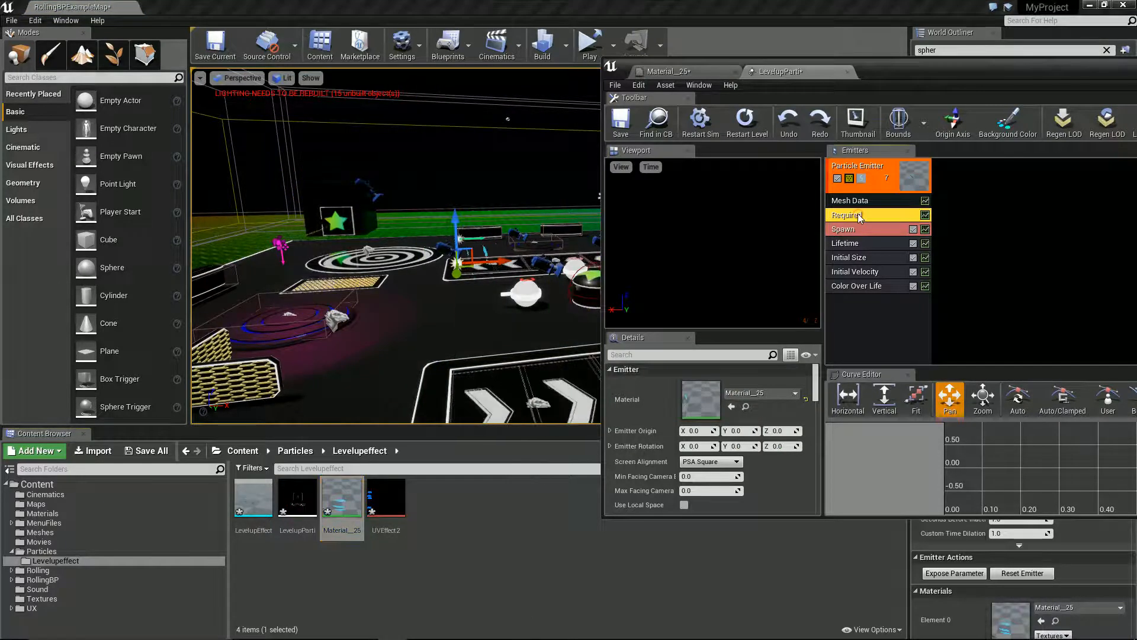
Try the basic Cylinder as the emitter's mesh and view the resulting particles in the level
left_click(851, 205)
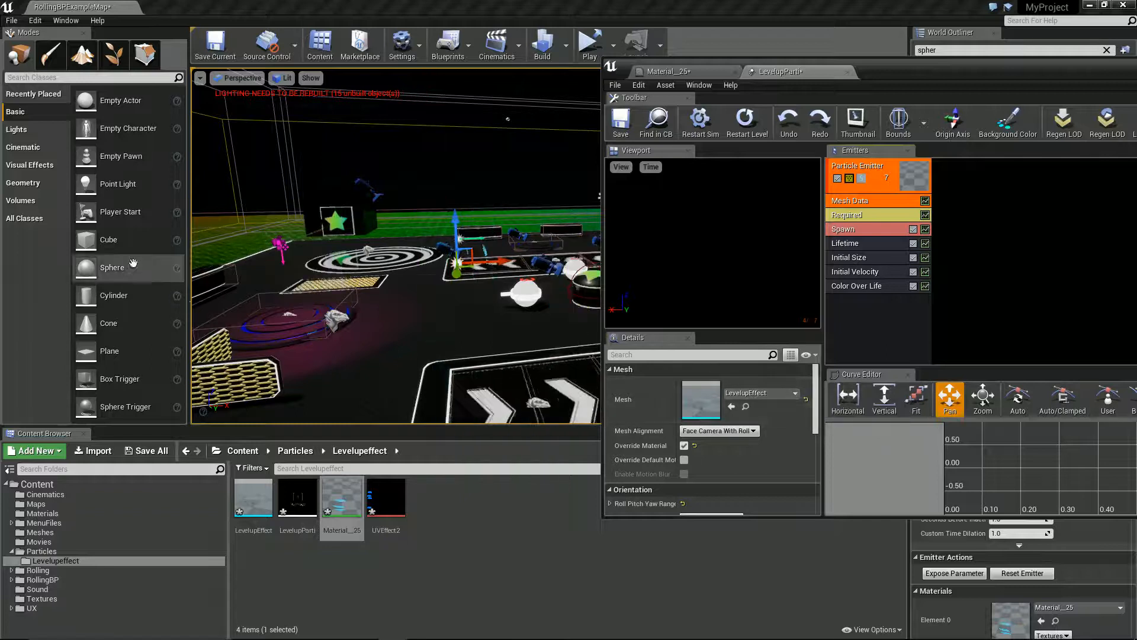
left_click_drag(112, 295, 738, 414)
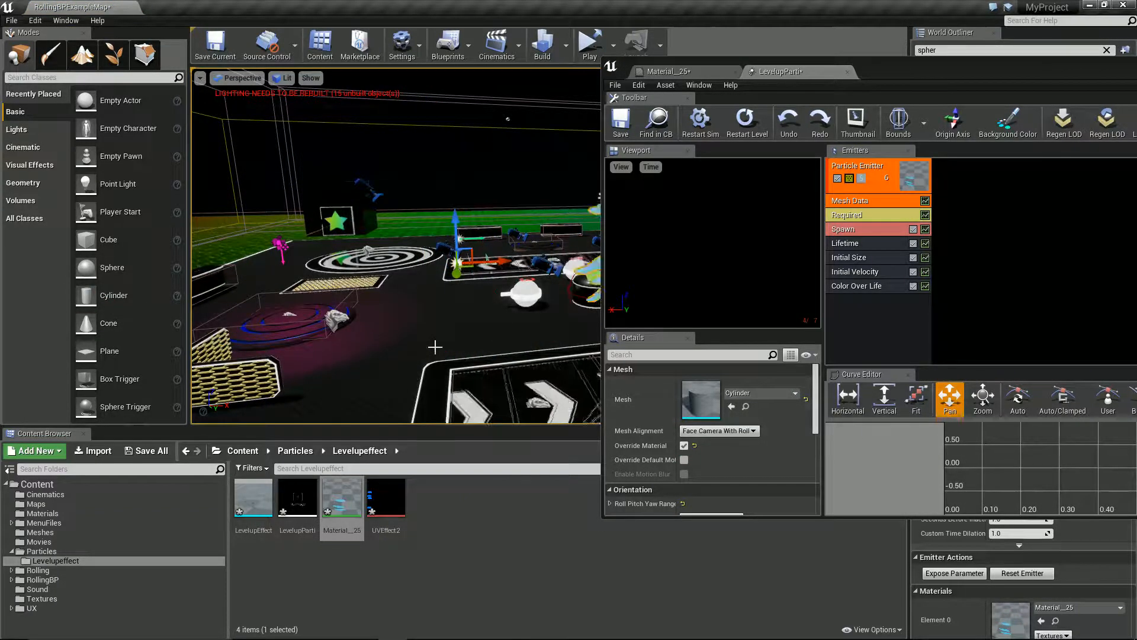
scroll(441, 344, "down", 6)
scroll(509, 353, "up", 1)
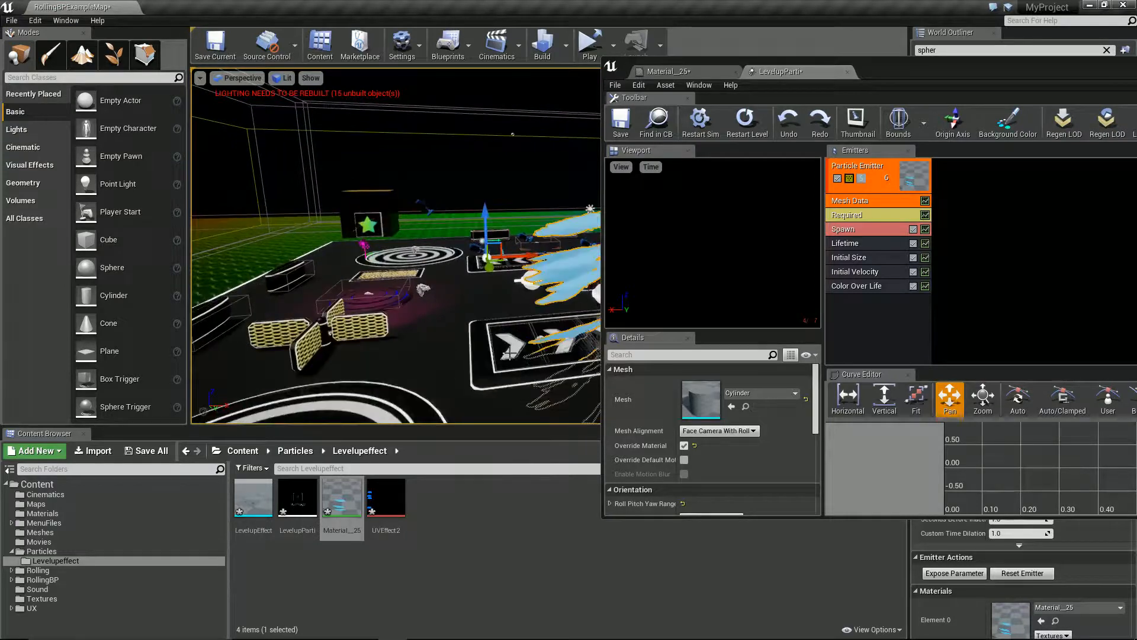
right_click_drag(509, 353, 534, 368)
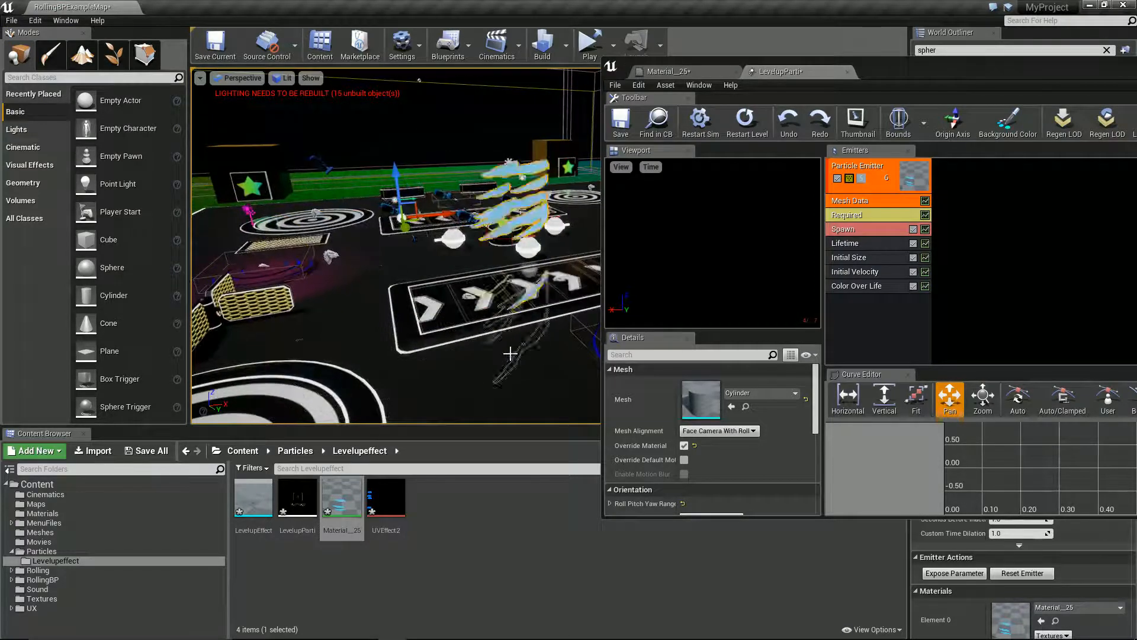
Replace the emitter's mesh with the basic Sphere and view the particles in the level
left_click_drag(85, 267, 703, 392)
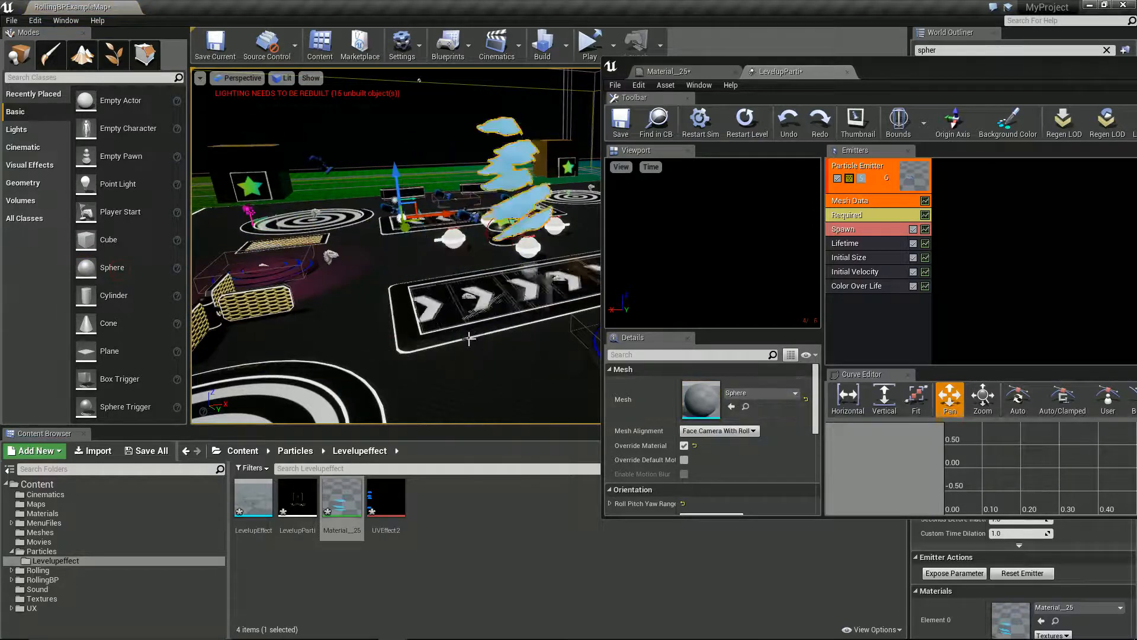
scroll(460, 322, "down", 2)
right_click_drag(460, 321, 601, 333)
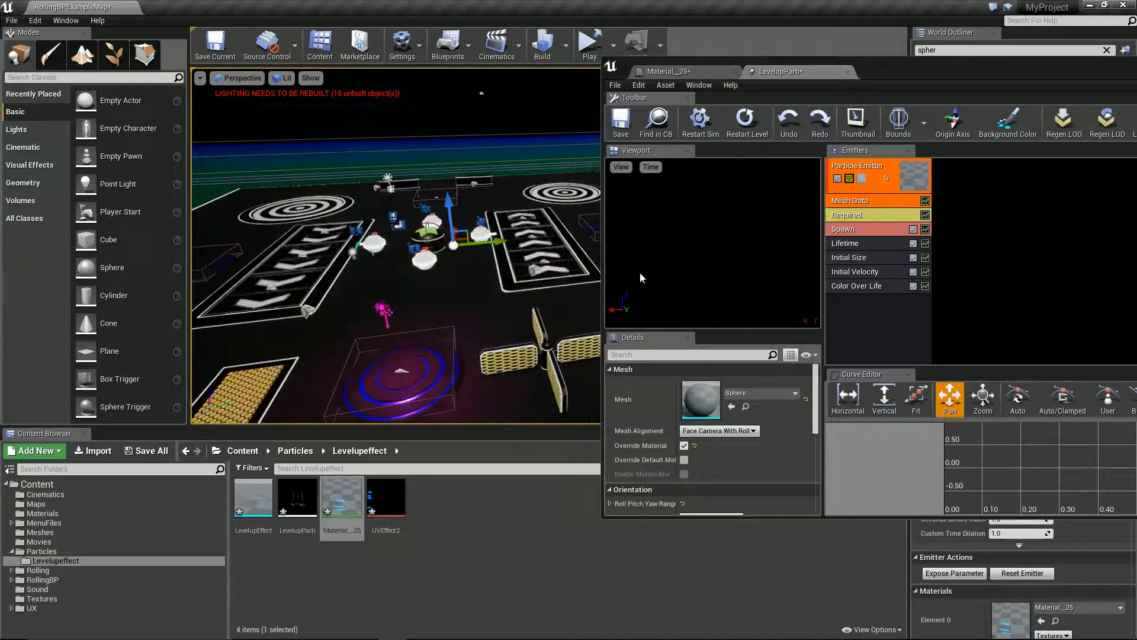
Set the Initial Size module's maximum to 8 and minimum to 5 on all axes and view the particles in the level
left_click(853, 229)
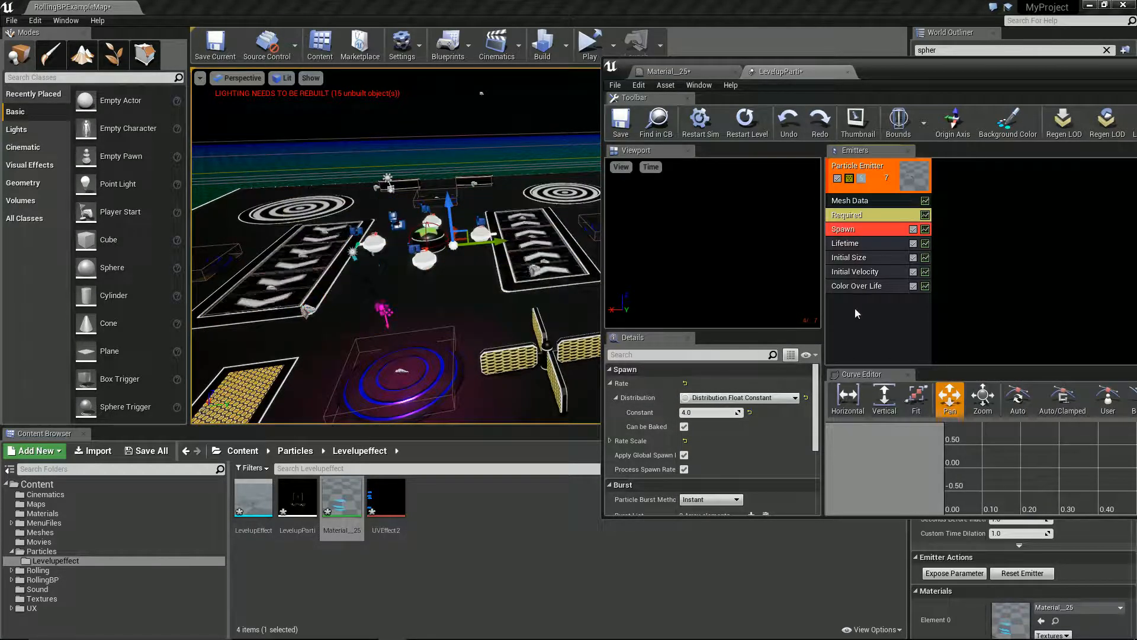
left_click(852, 257)
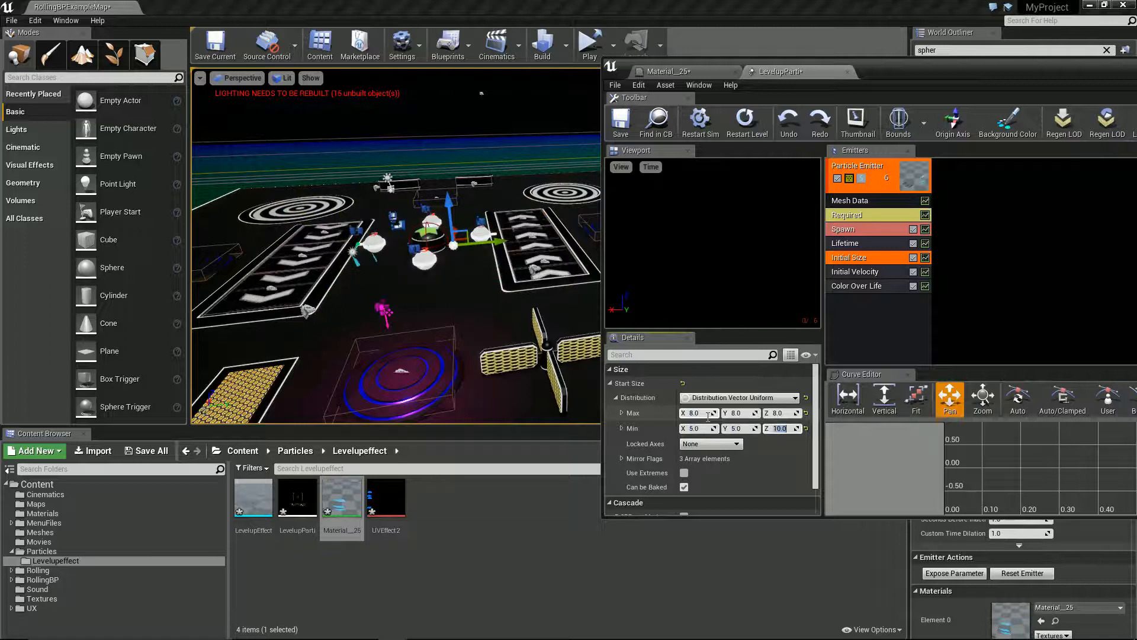
scroll(426, 322, "up", 5)
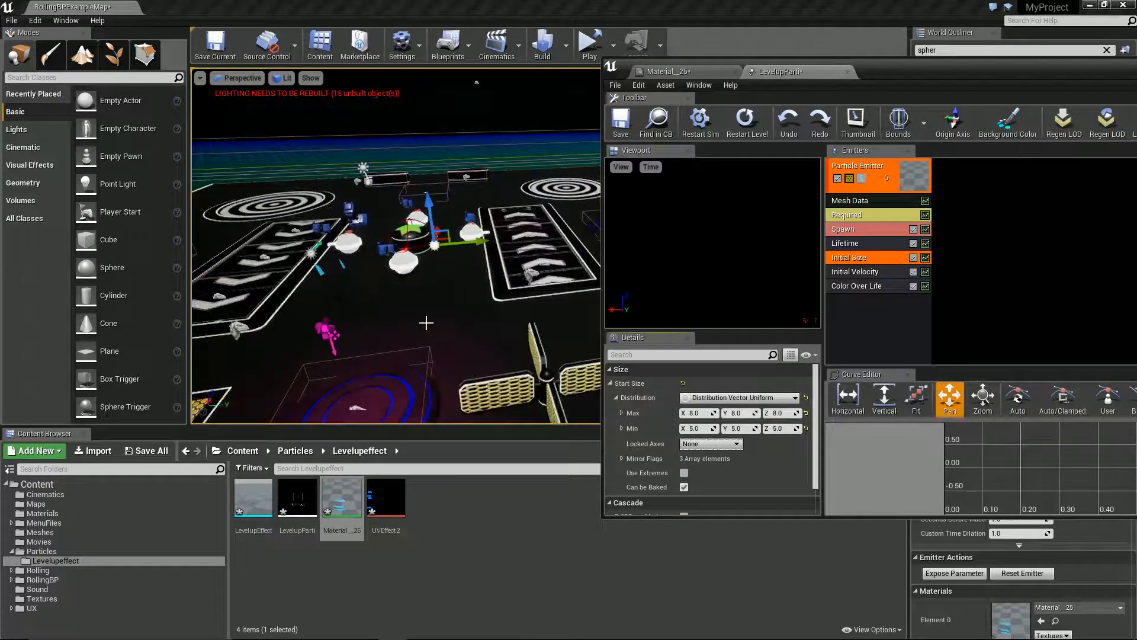
mouse_move(439, 324)
right_mouse_down()
mouse_move(429, 325)
mouse_move(440, 324)
right_mouse_up()
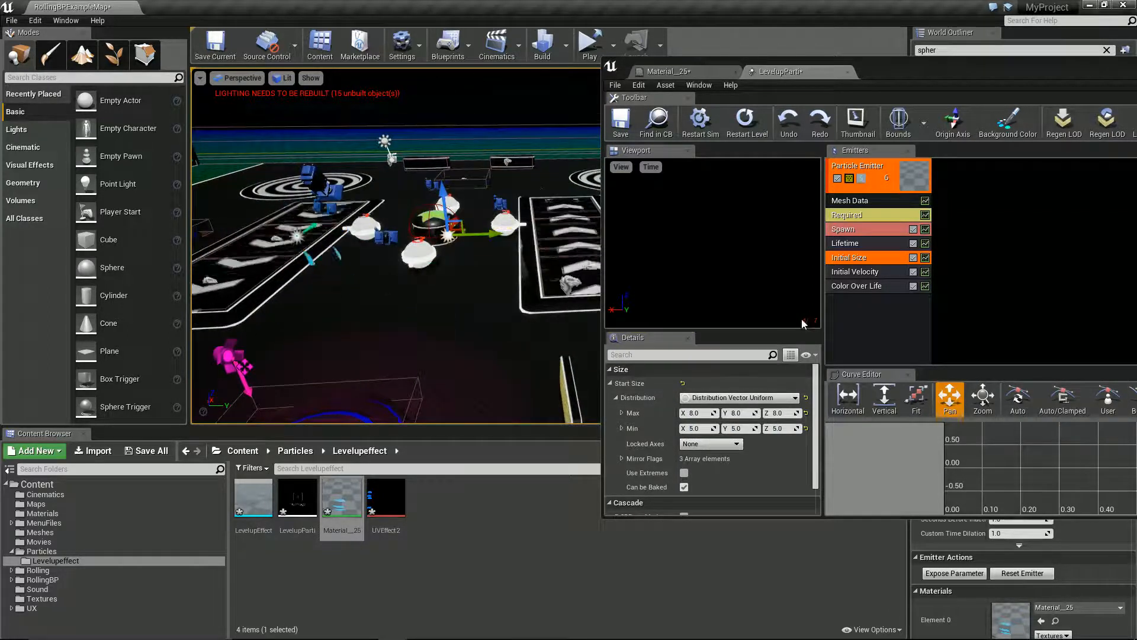
Add an Init Mesh Rotation module to the particle emitter
right_click(870, 310)
mouse_move(890, 547)
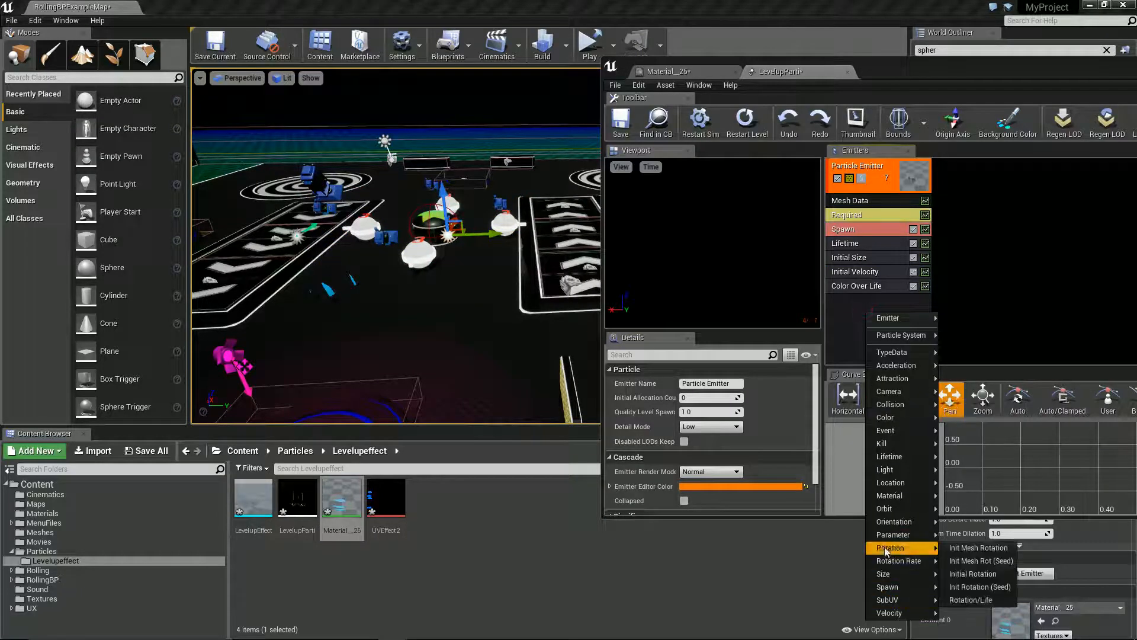
left_click(977, 548)
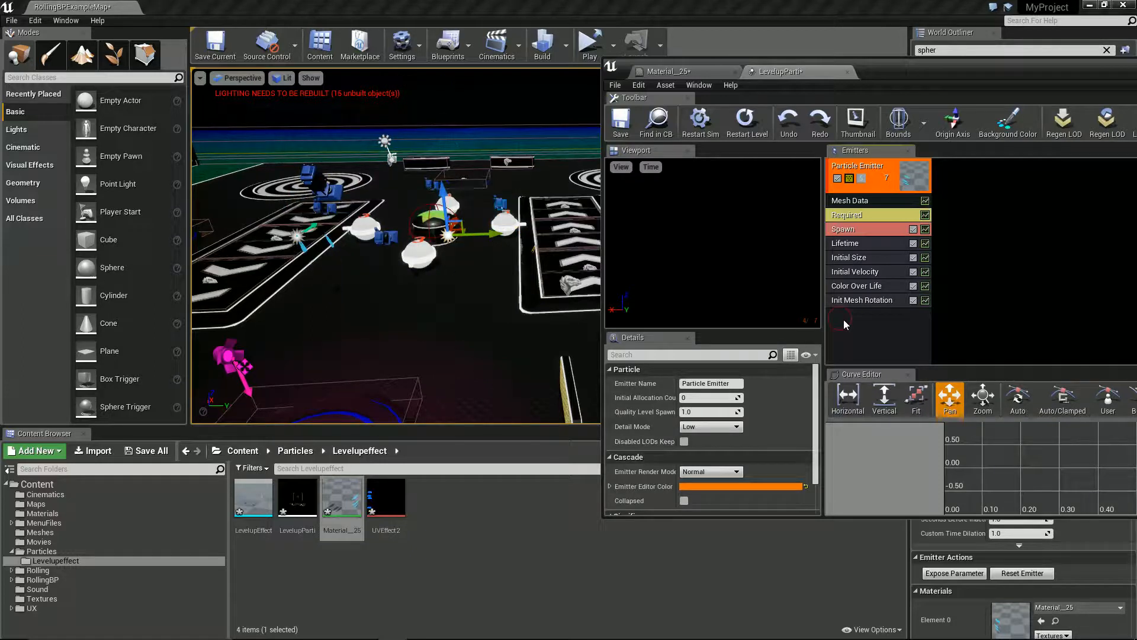
Raise the maximum Z initial velocity to about 209 and set the particle lifetime to range from 0.8 to 1.4
left_click(858, 272)
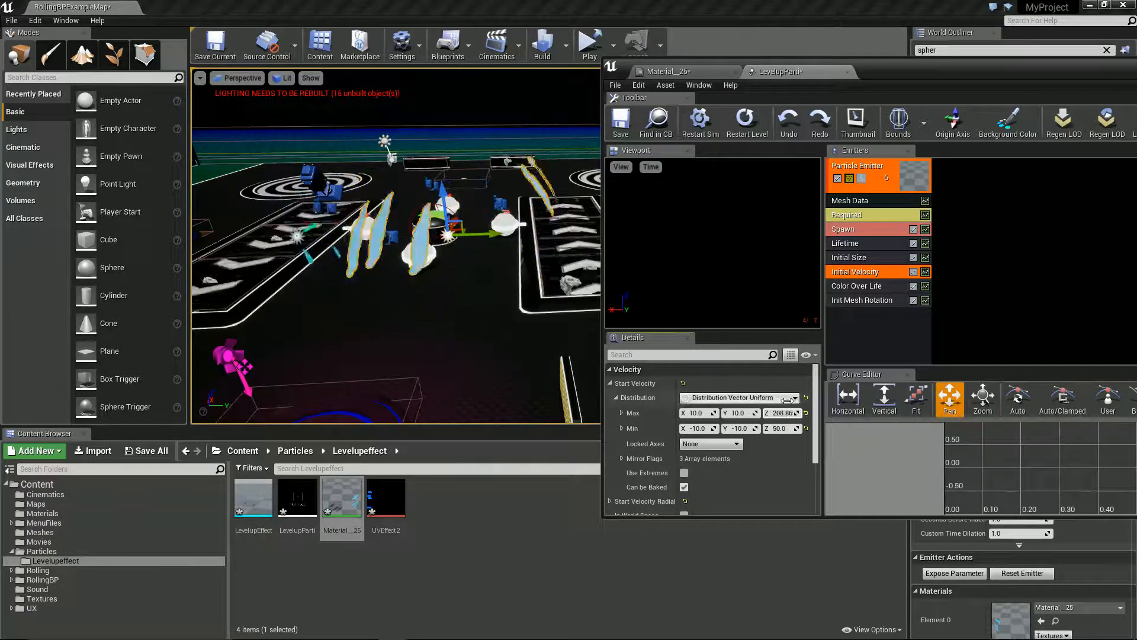
left_click(848, 244)
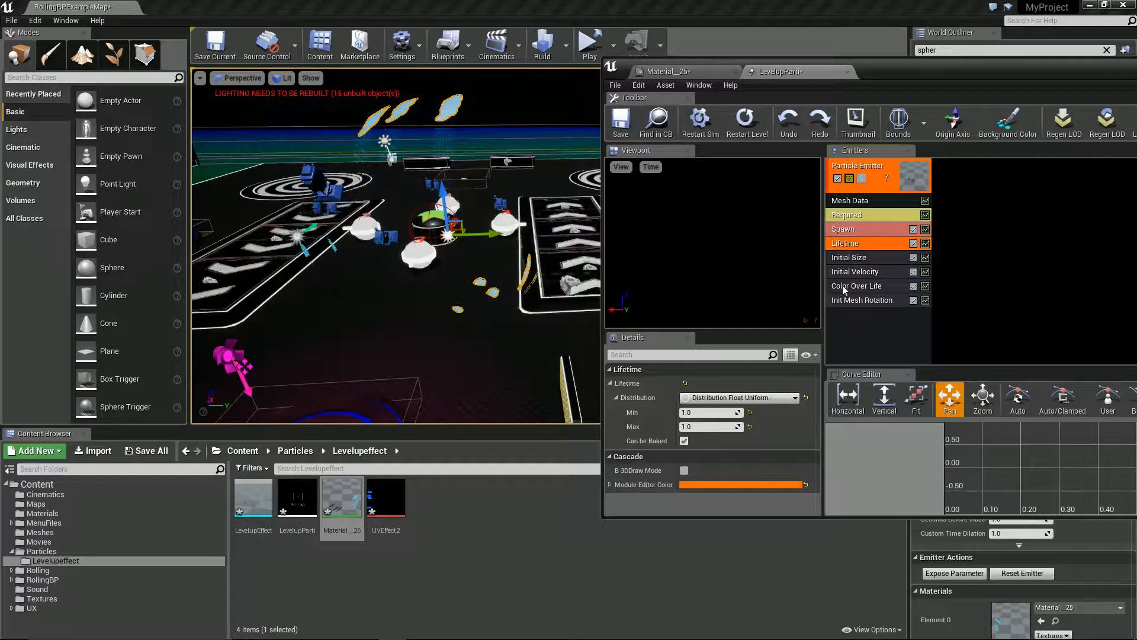
left_click(715, 419)
type("0.8")
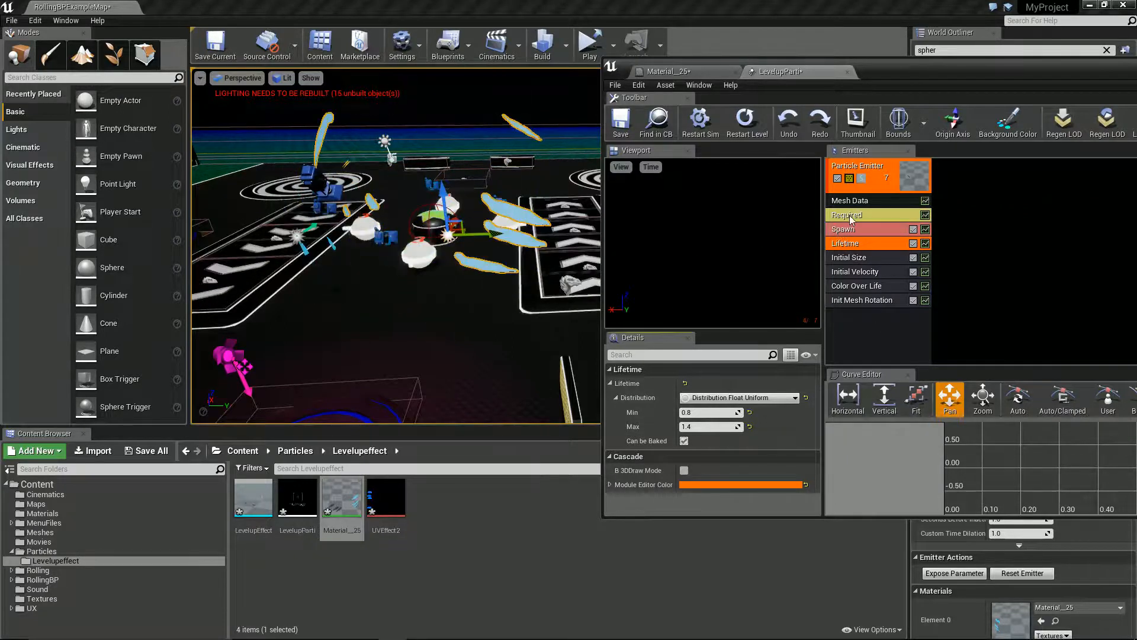
Add a Sphere location module to the particle emitter
right_click(877, 320)
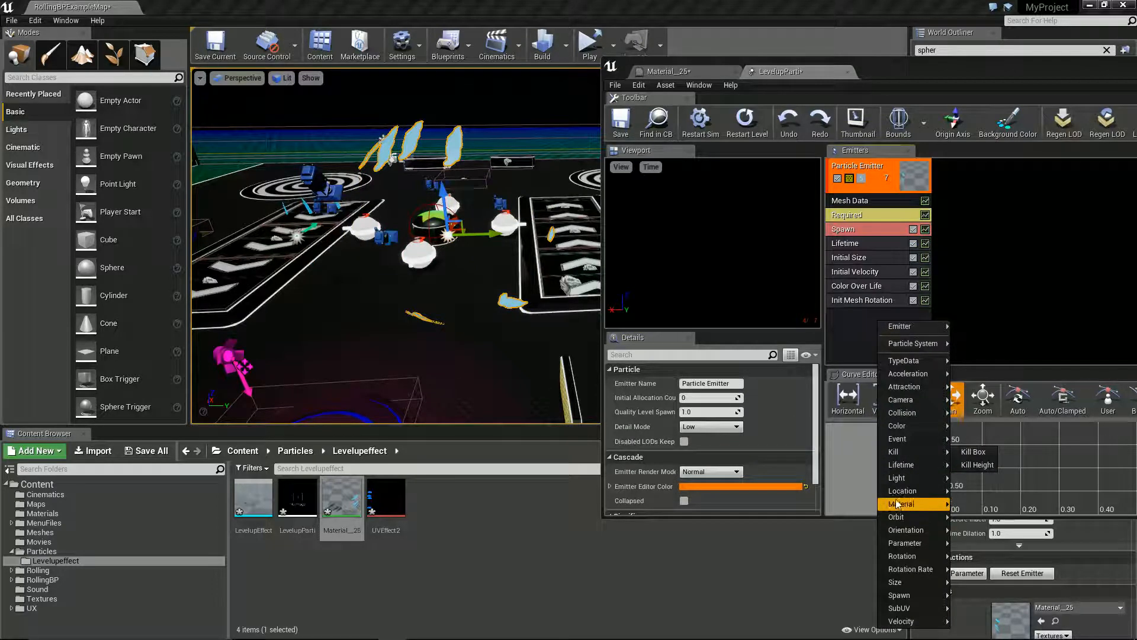
mouse_move(898, 492)
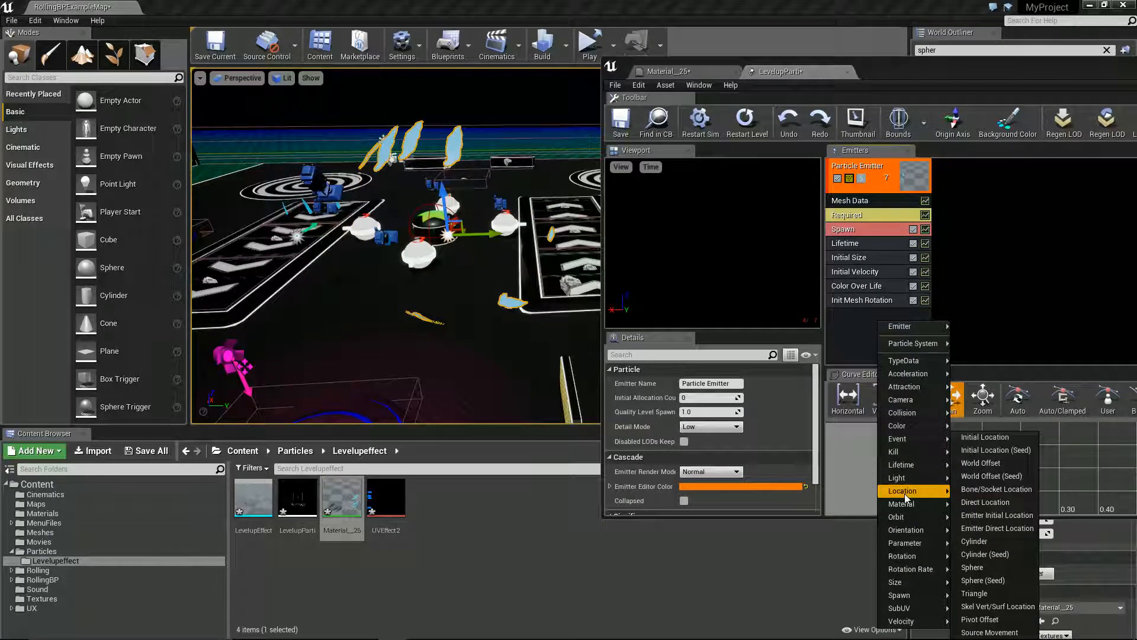
left_click(974, 569)
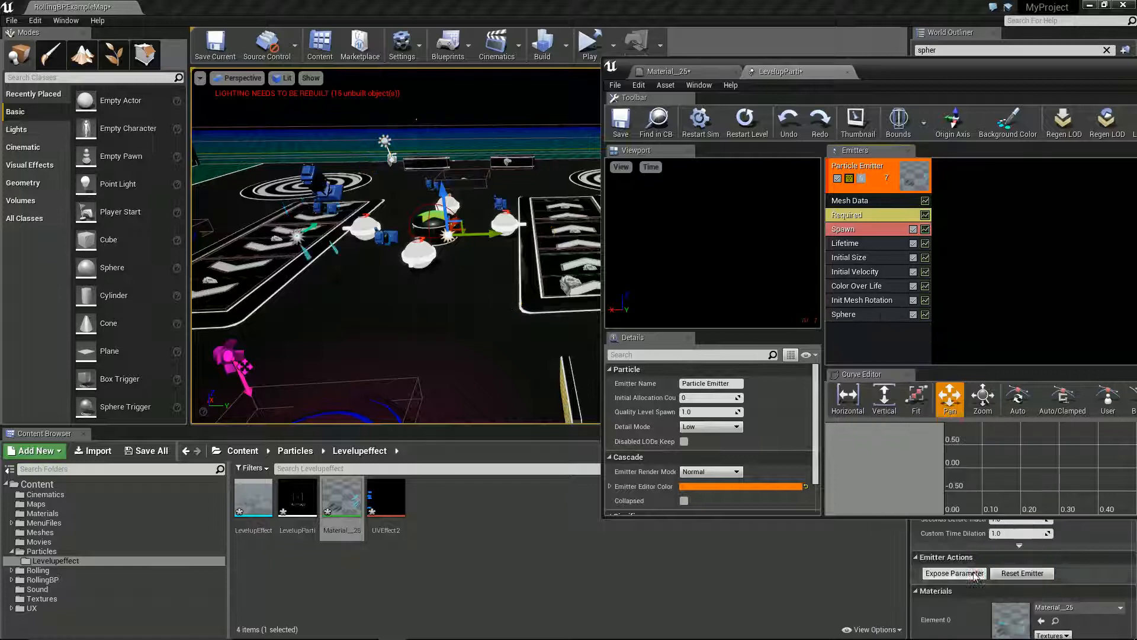
Set the Sphere module's constant start radius to about 137
scroll(698, 503, "down", 2)
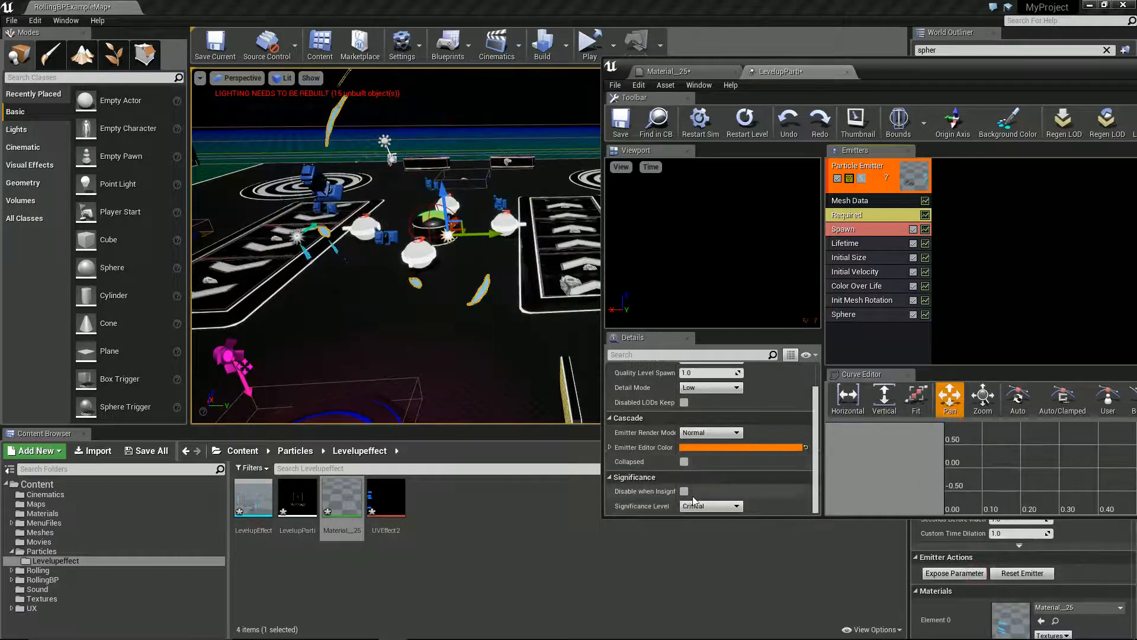
left_click(846, 314)
scroll(689, 498, "down", 3)
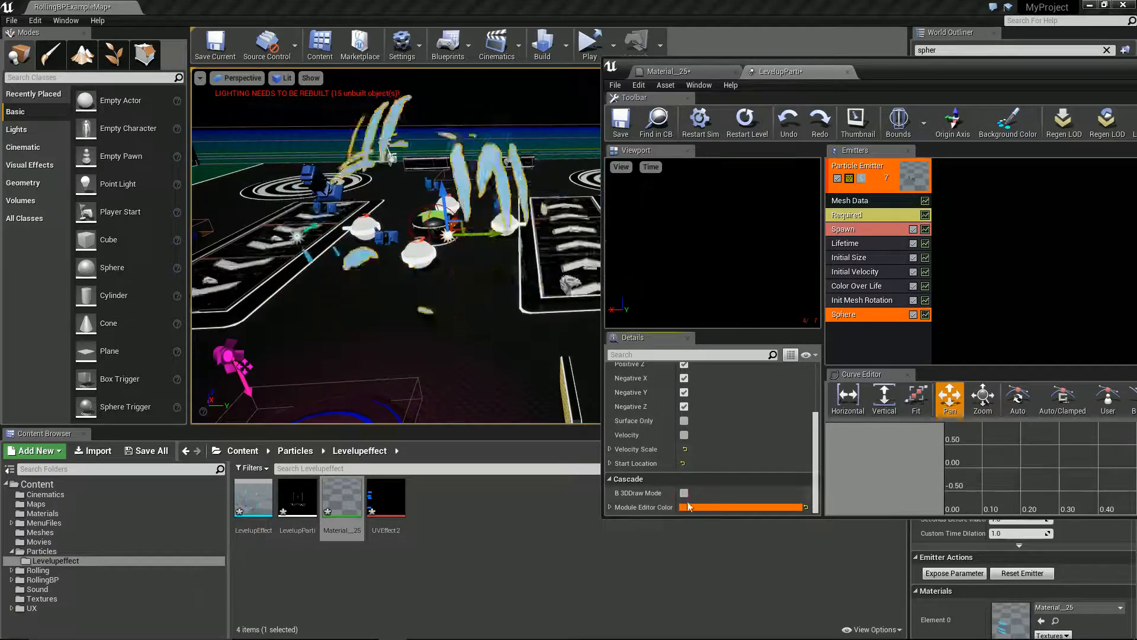
scroll(692, 426, "up", 4)
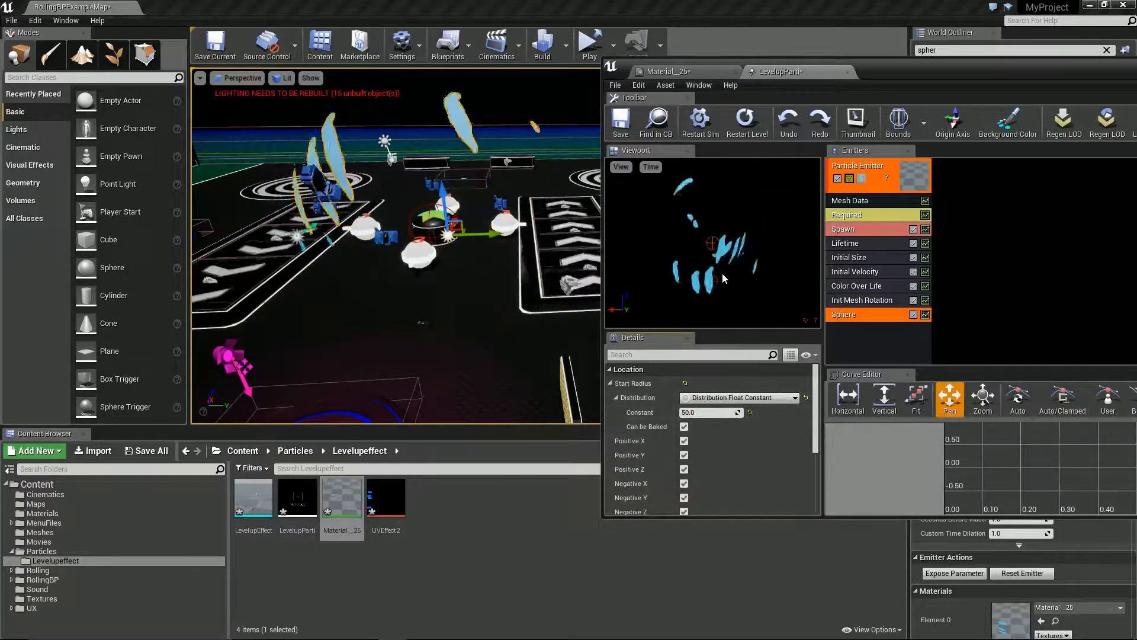
mouse_move(707, 412)
left_mouse_down()
mouse_move(740, 411)
mouse_move(694, 415)
left_mouse_up()
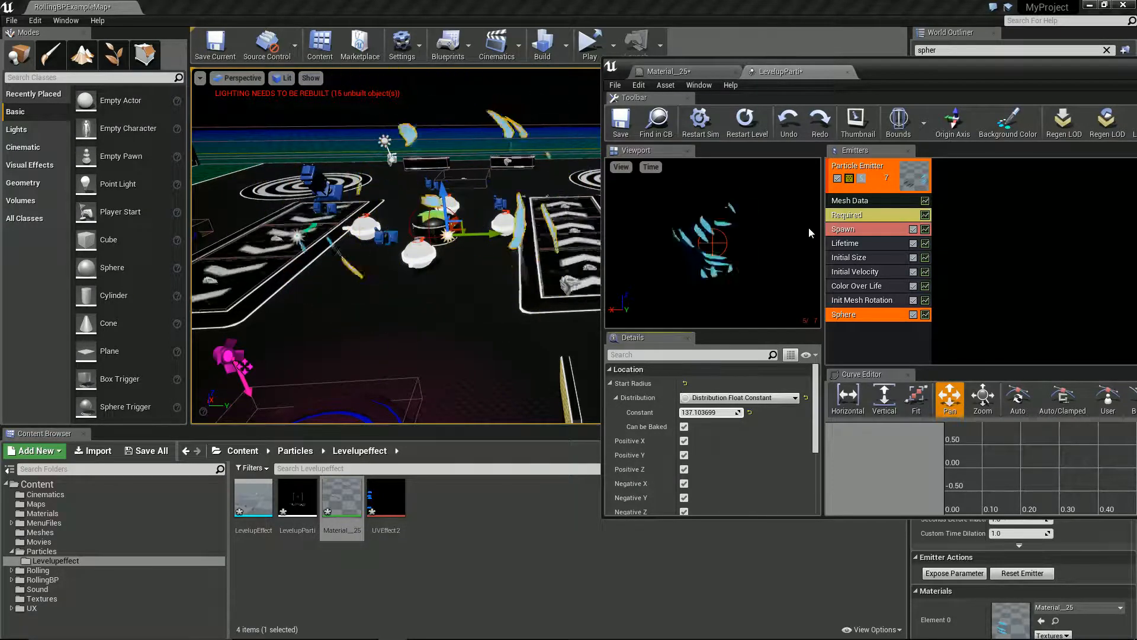
Set Emitter Loops to 2 in the Required module and restart the simulation to preview the burst
left_click(845, 231)
left_click(847, 215)
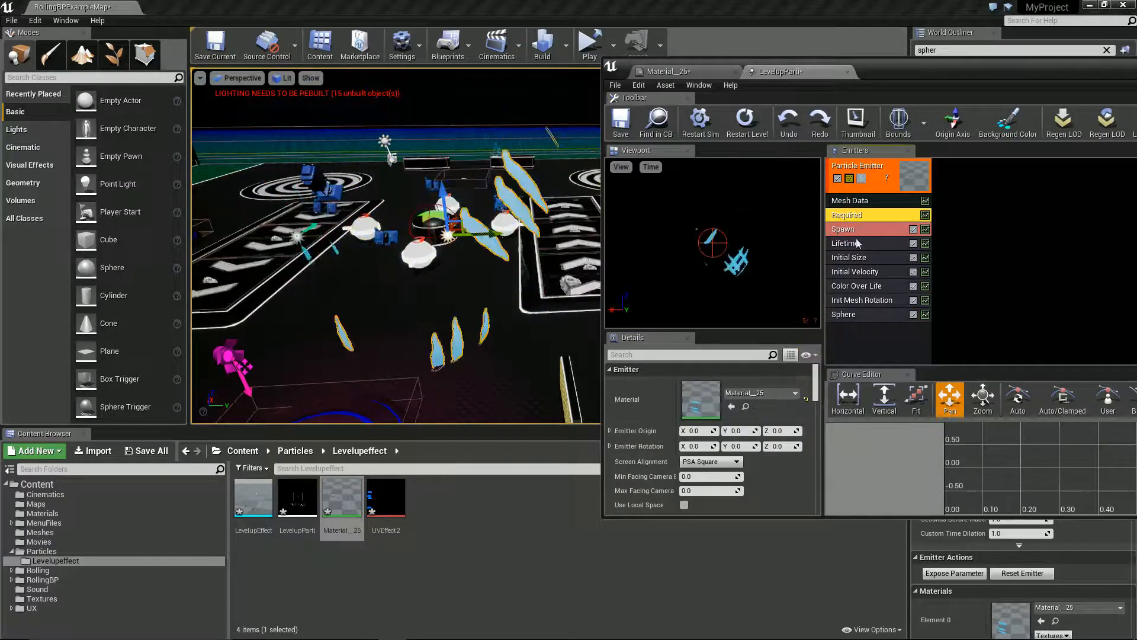
scroll(770, 474, "down", 10)
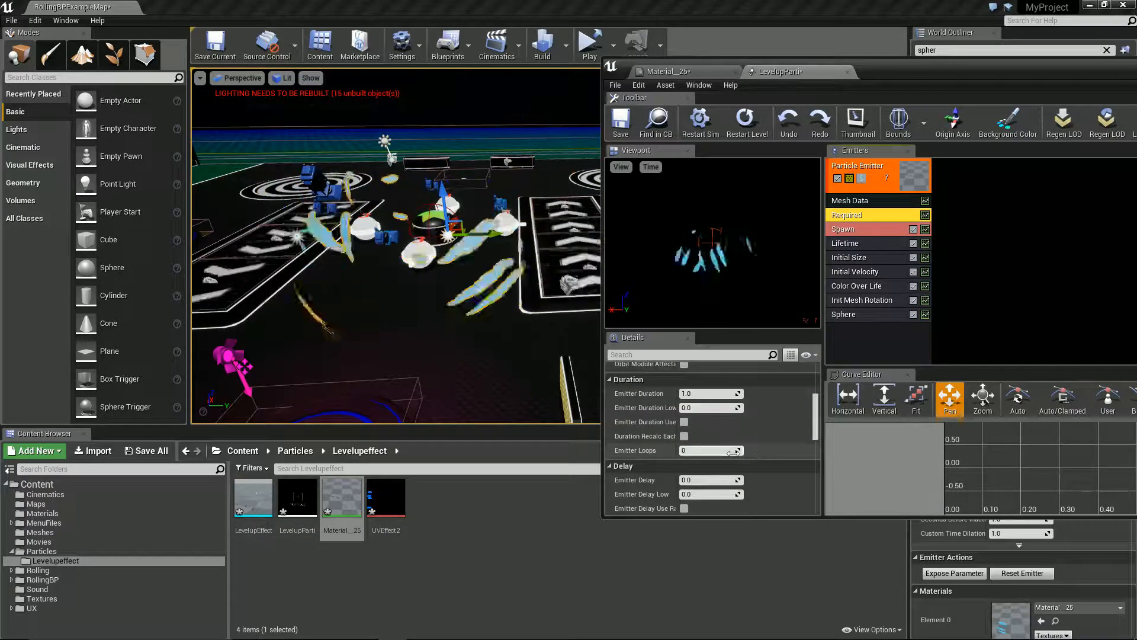
left_click_drag(736, 451, 757, 458)
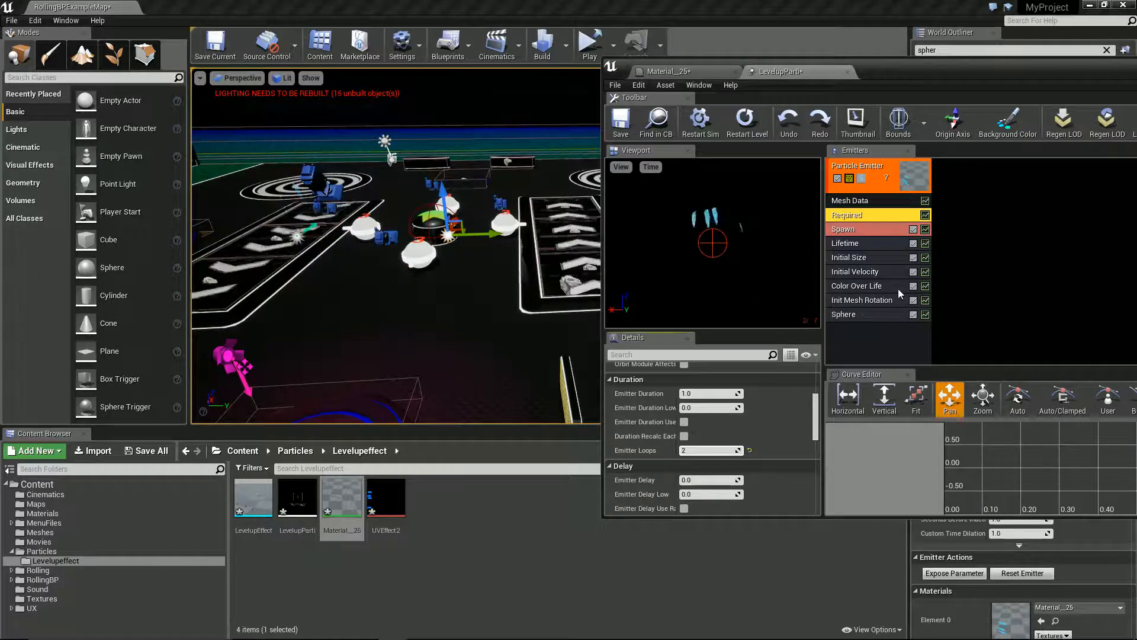
left_click(851, 201)
scroll(742, 434, "up", 5)
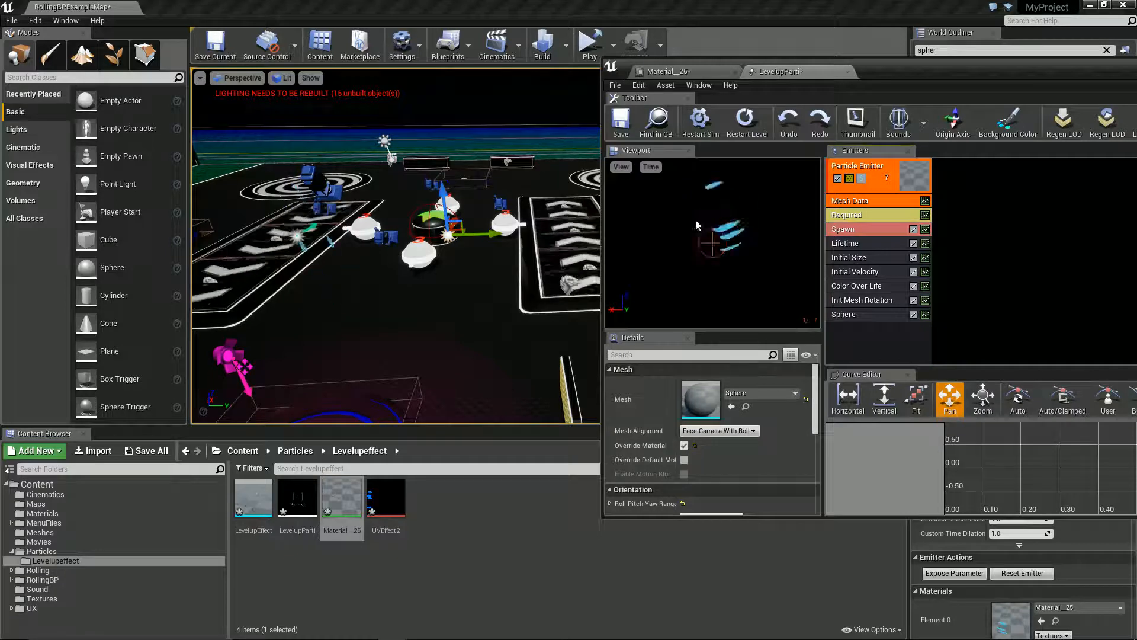
left_click(705, 125)
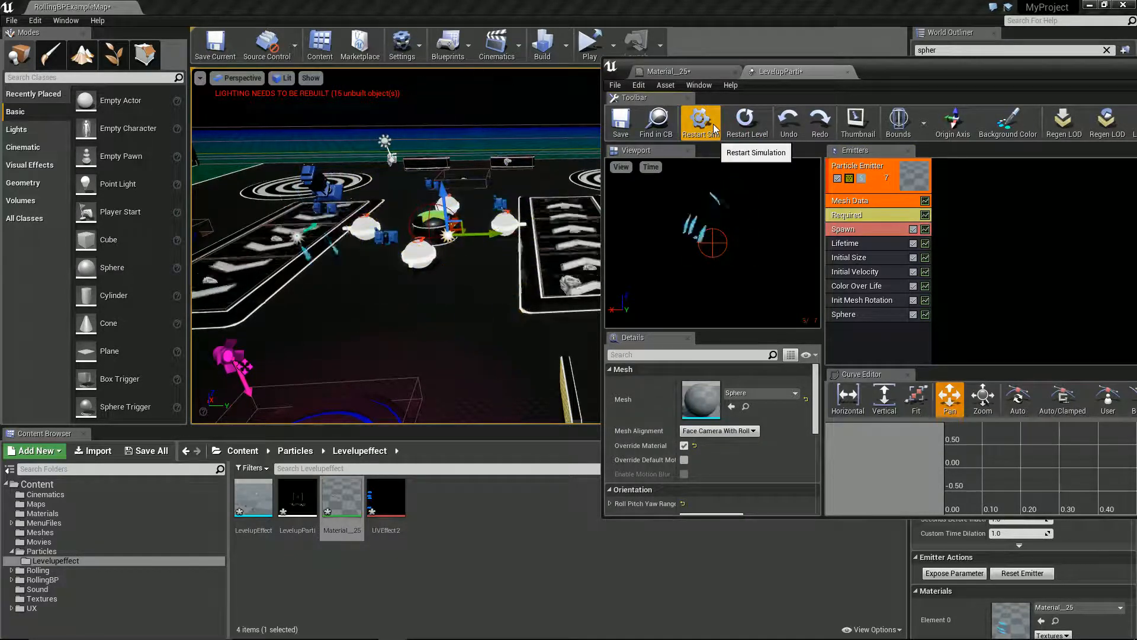
left_click(713, 126)
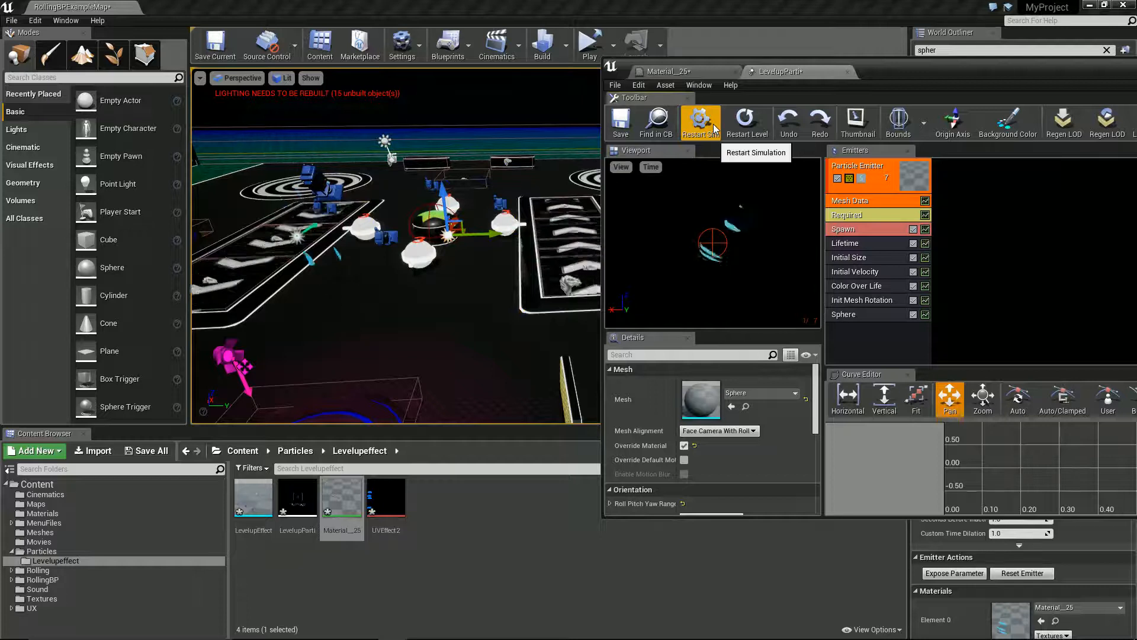
Add a Size By Life module to the particle emitter
left_click(856, 333)
right_click(856, 333)
mouse_move(872, 290)
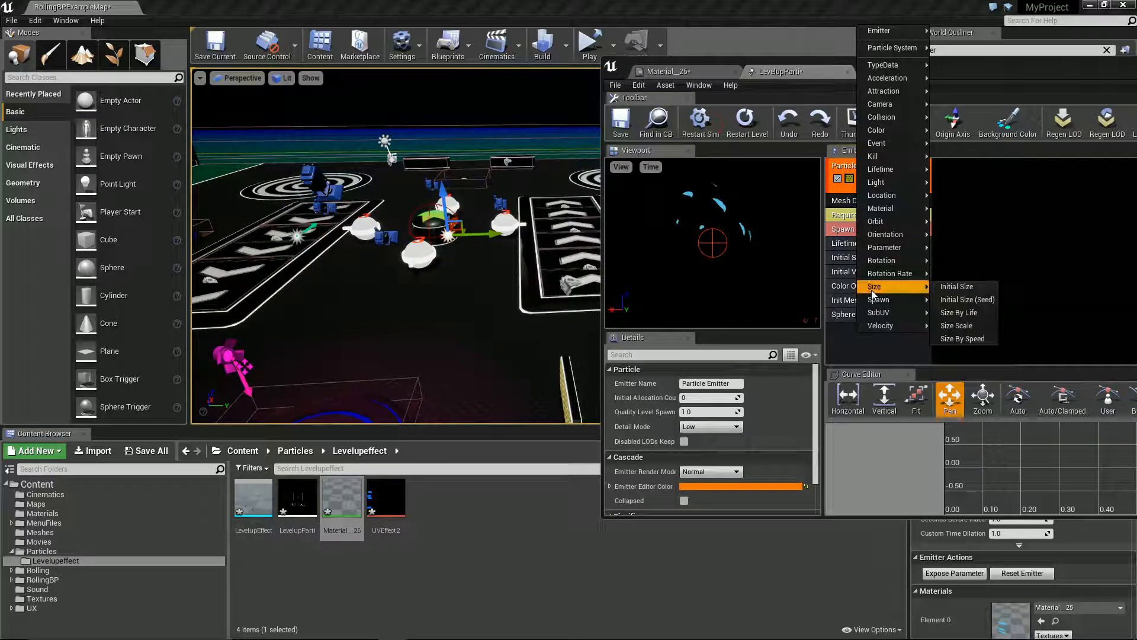
left_click(947, 312)
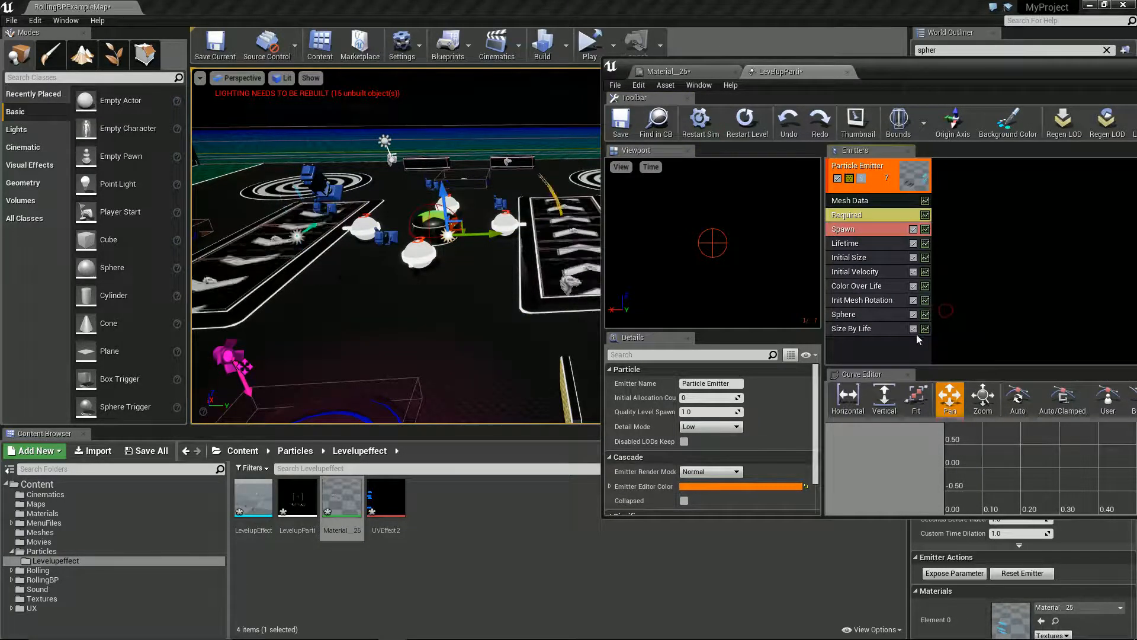
Set the Out Val of the Size By Life curve's end point to 0.2 on X, Y and Z, and restart the simulation
left_click(863, 331)
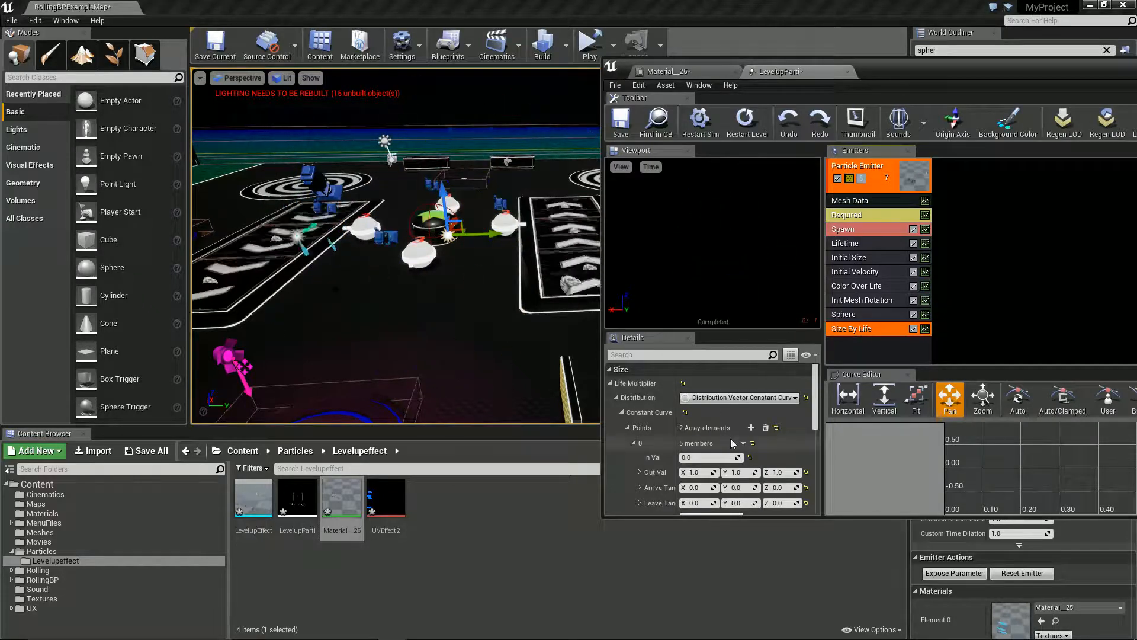
scroll(684, 445, "down", 2)
scroll(683, 468, "down", 1)
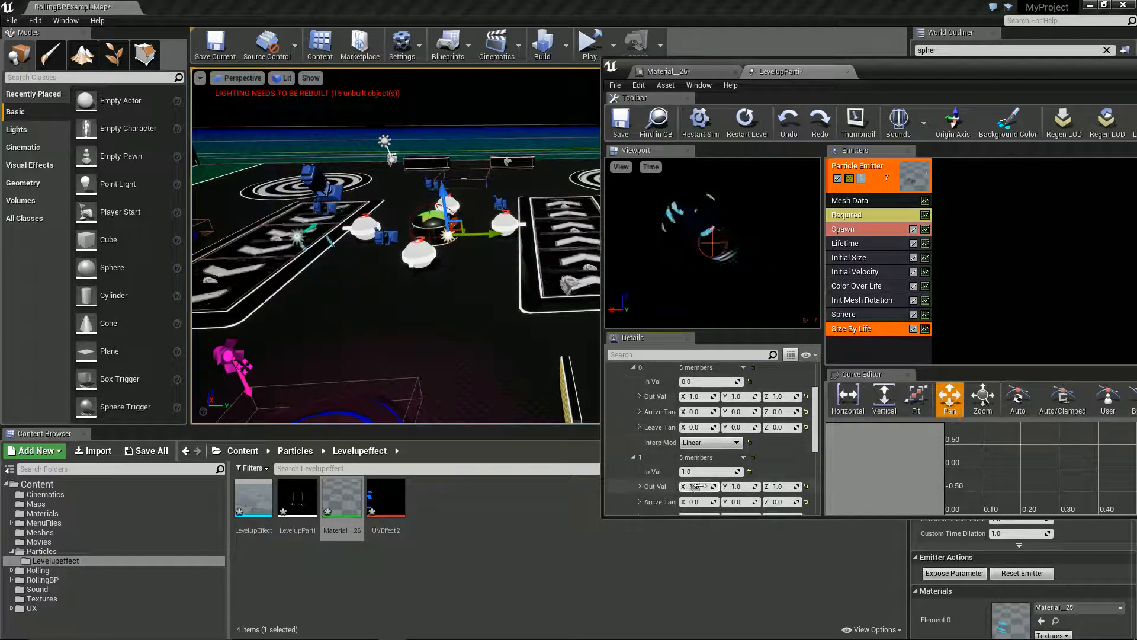
type("2")
key("Tab")
type("0")
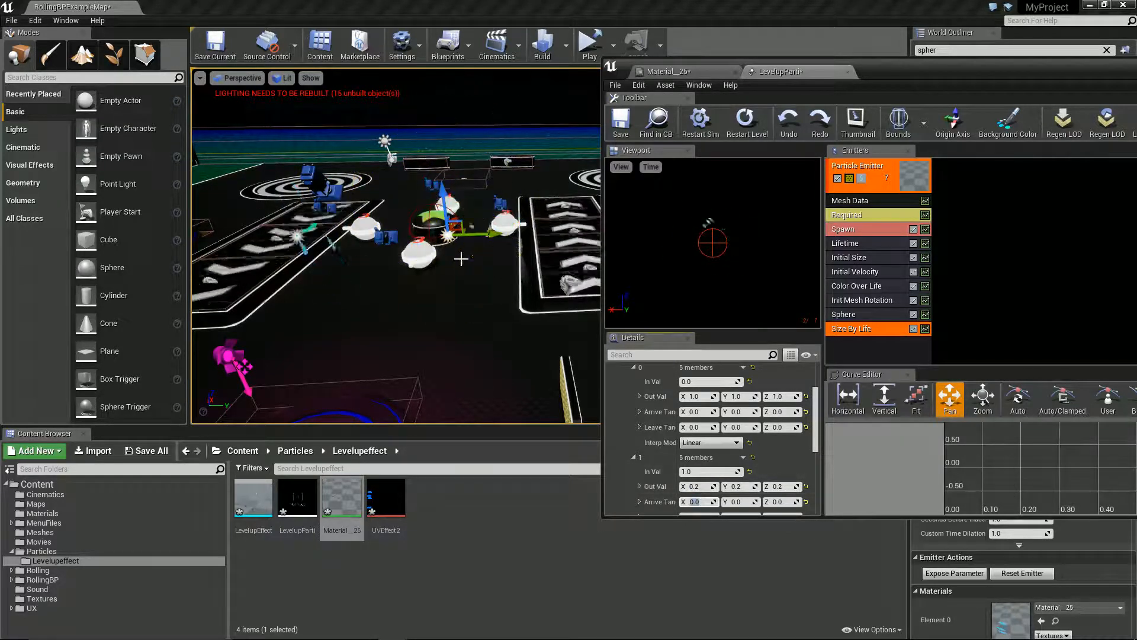
left_click(708, 130)
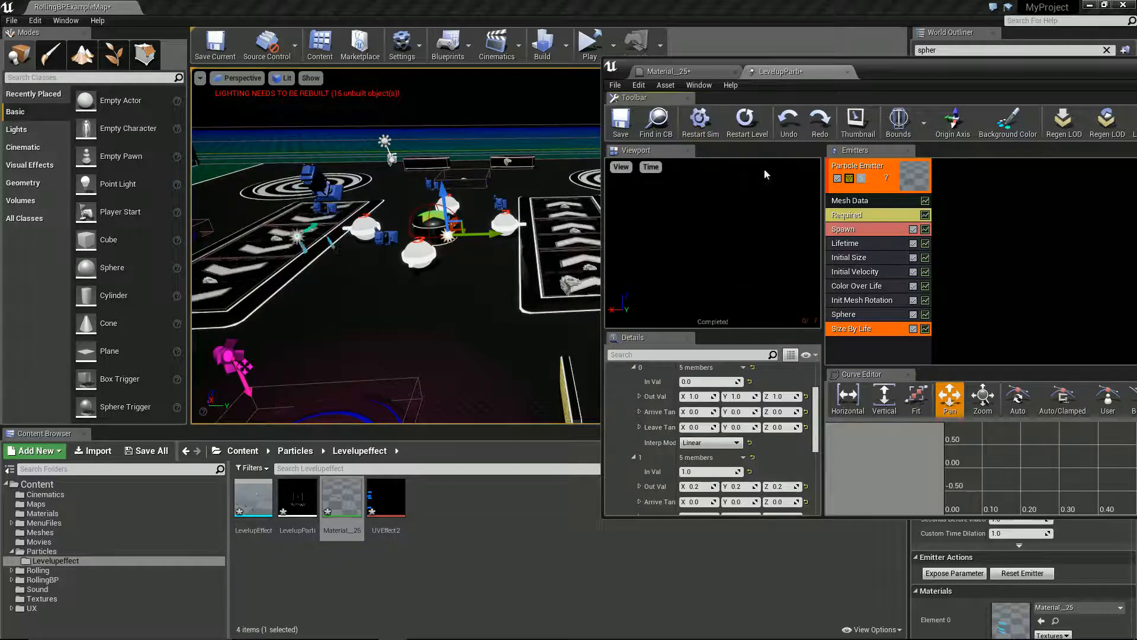
Set the emitter's constant spawn rate to 8
left_click(859, 229)
scroll(717, 428, "up", 1)
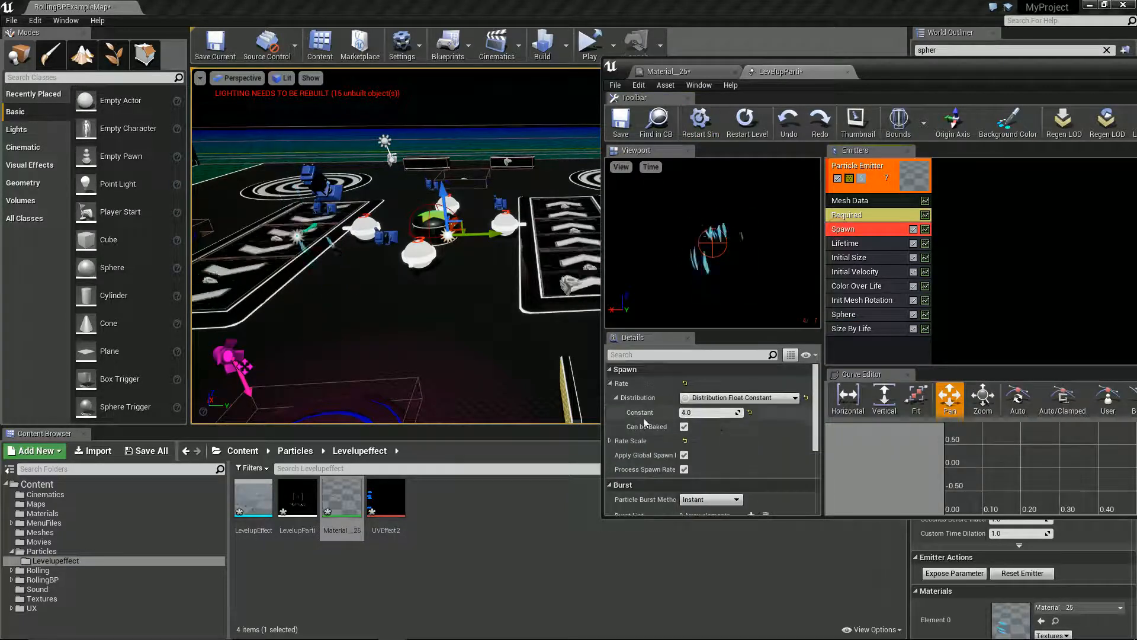
key("Return")
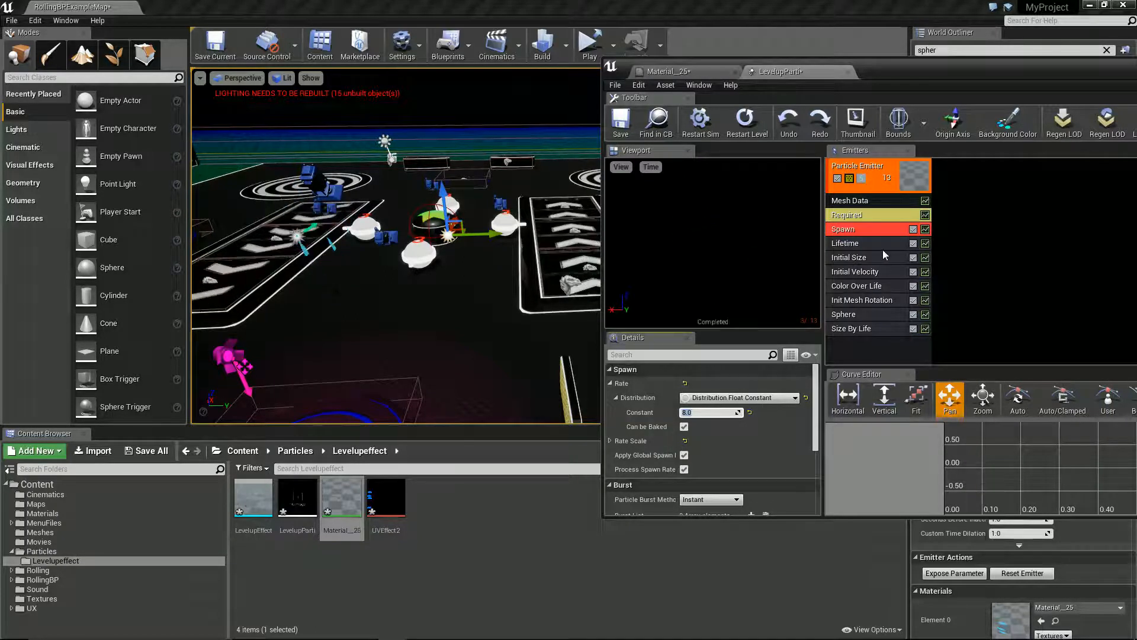
Set Emitter Loops to 0 in the Required module so the particles emit continuously
left_click(860, 215)
scroll(764, 473, "down", 2)
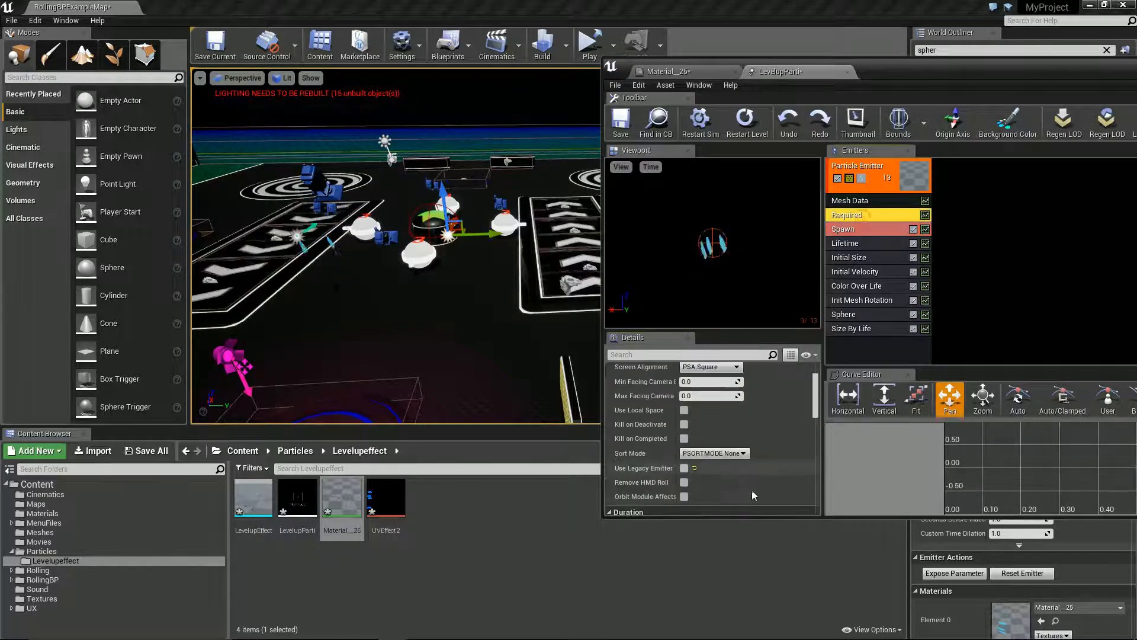
scroll(751, 489, "down", 2)
scroll(734, 482, "down", 2)
left_click(714, 472)
type("0")
left_click(779, 467)
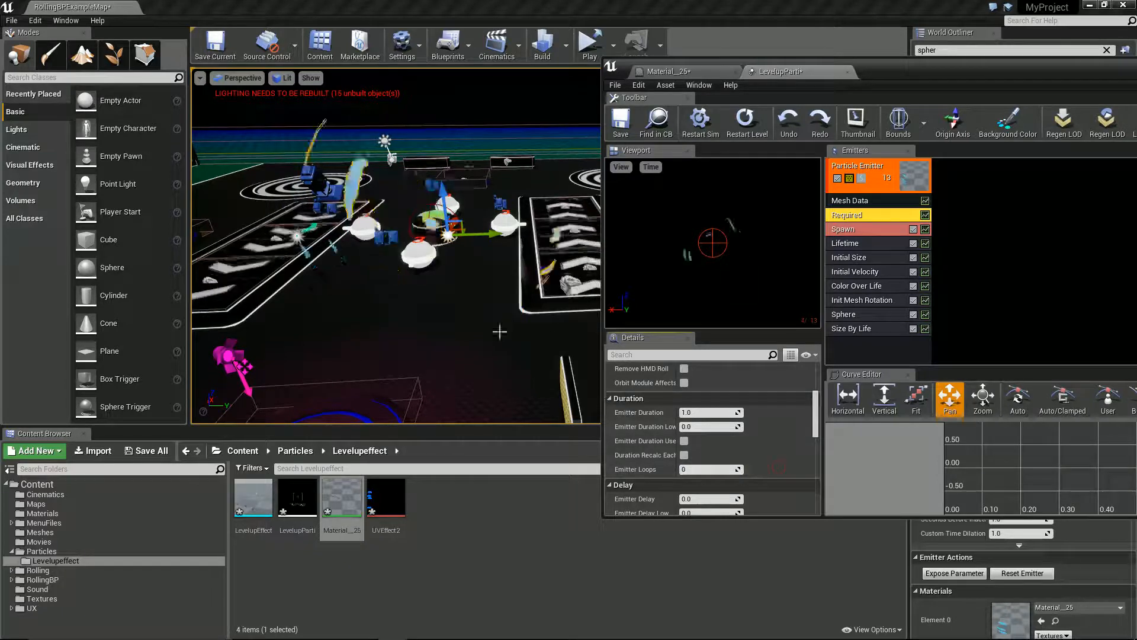
Move the particle editor window aside and examine the looping effect in the level from several angles
left_click_drag(947, 71, 1093, 95)
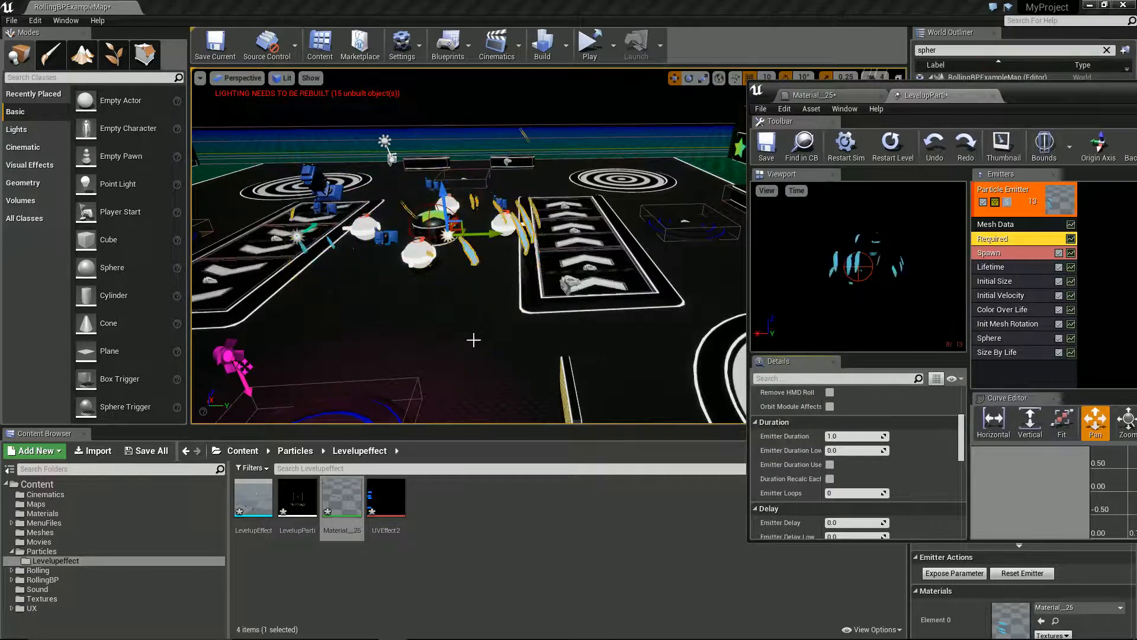
right_click_drag(484, 325, 415, 307)
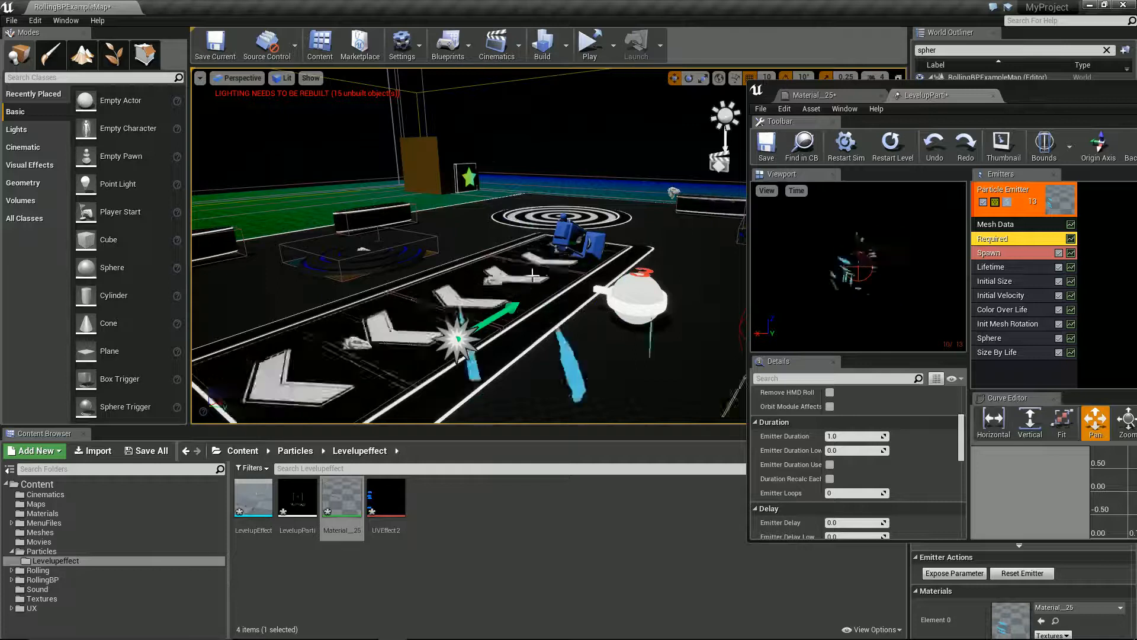
mouse_move(541, 296)
right_mouse_down()
mouse_move(582, 315)
mouse_move(624, 307)
mouse_move(579, 308)
mouse_move(578, 320)
mouse_move(542, 296)
right_mouse_up()
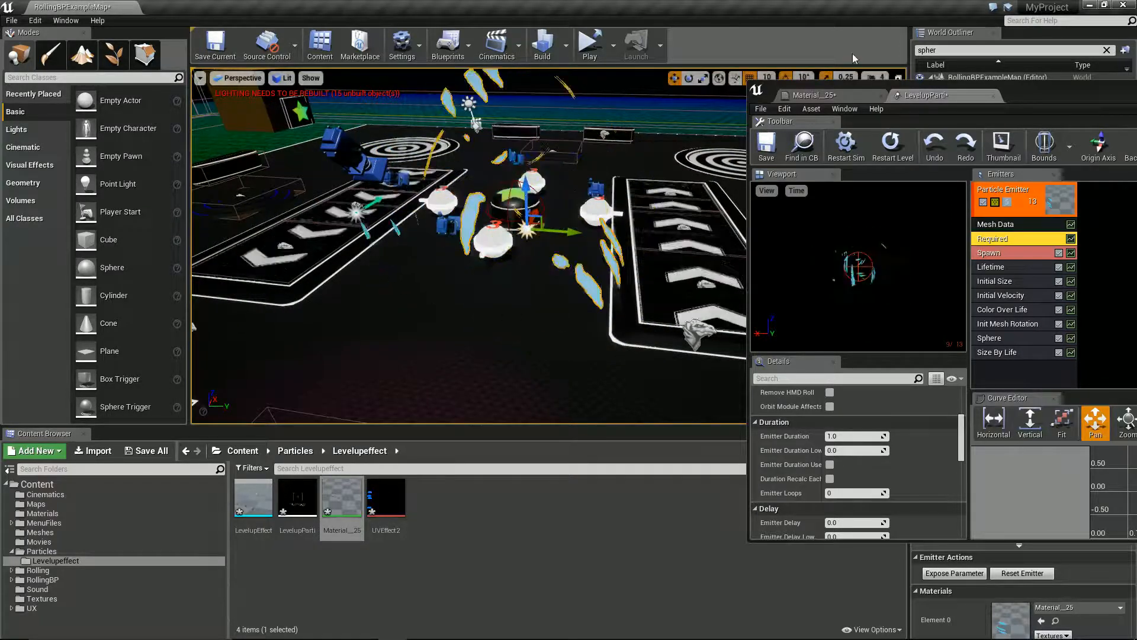
Close the material and particle editor window, applying the changes to Material__25, and enlarge the level editor
left_click_drag(1025, 88, 1136, 188)
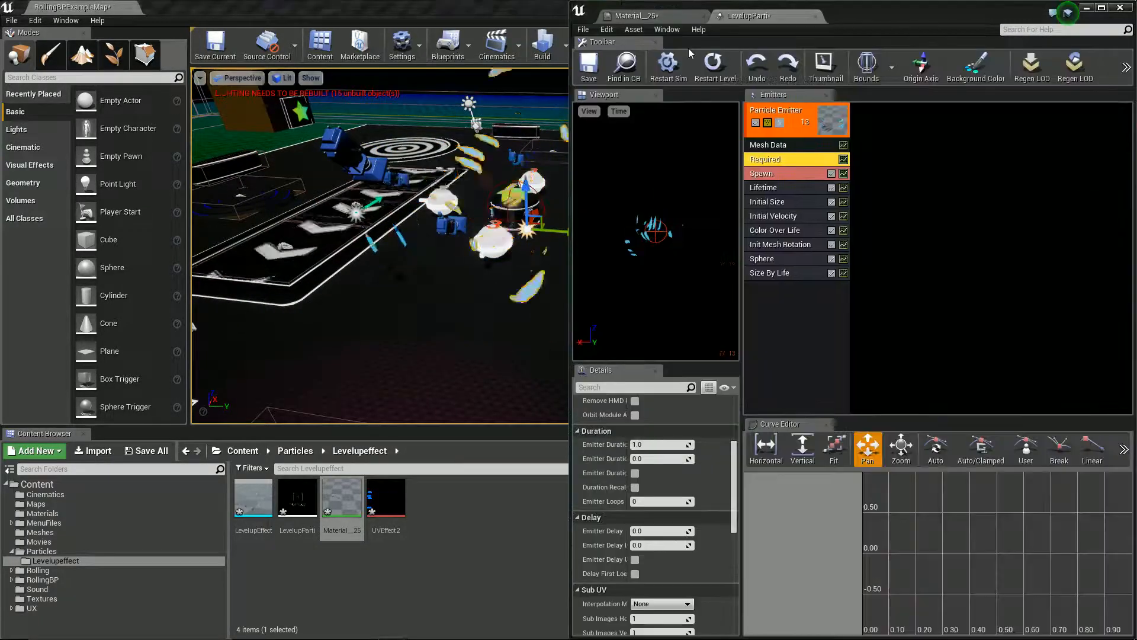
left_click(231, 161)
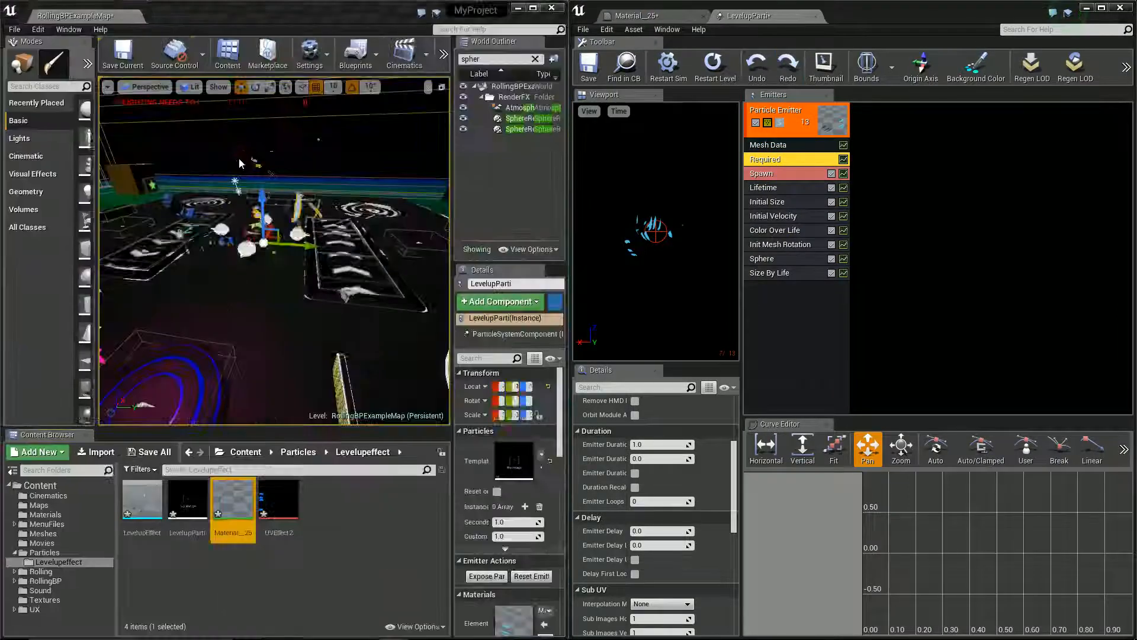
left_click(1124, 9)
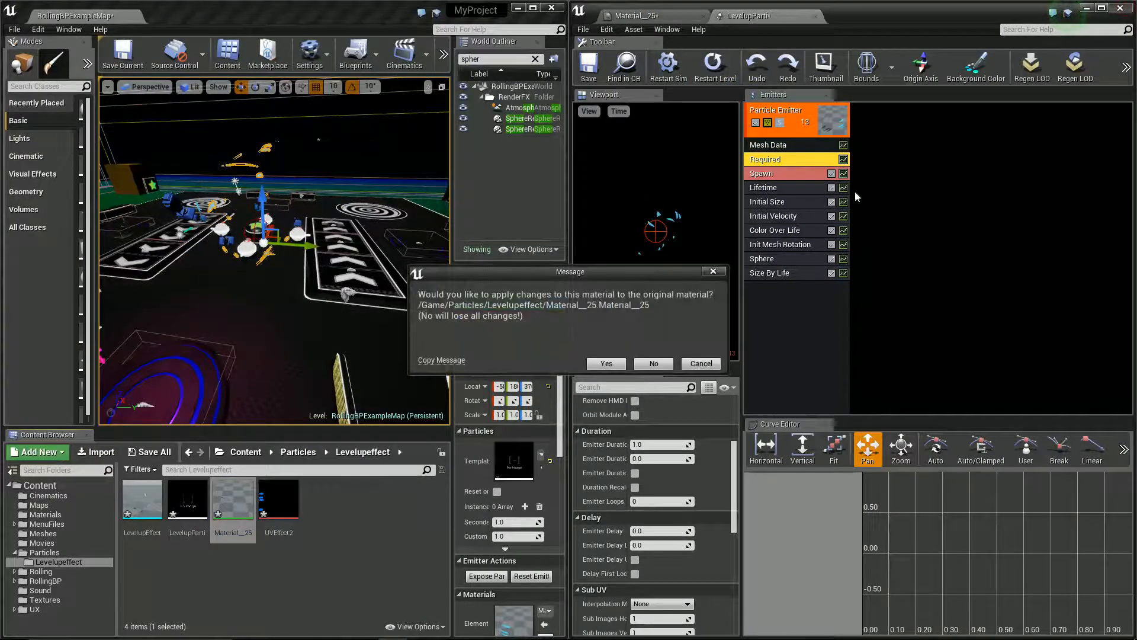
left_click(607, 364)
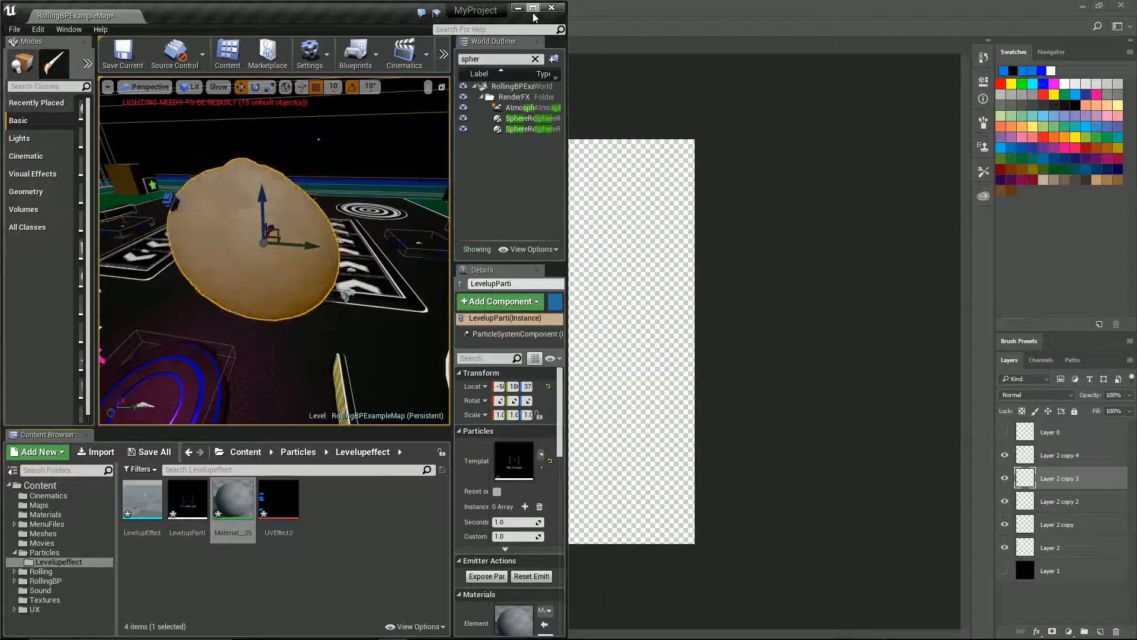
left_click(532, 10)
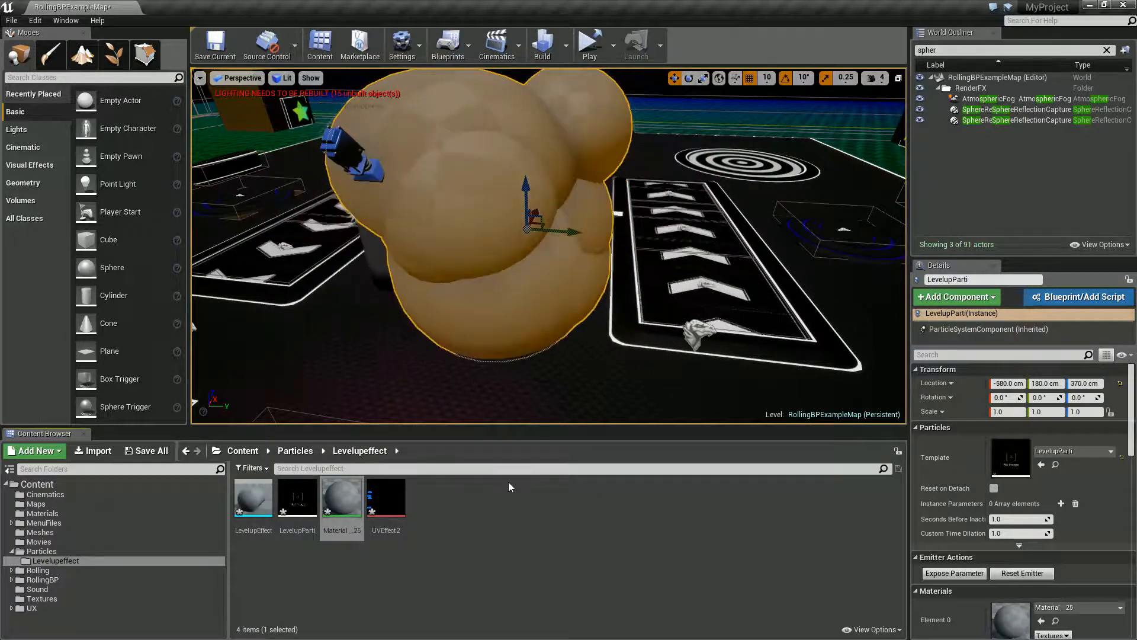
Reopen the Material__25 material to examine its Texture Sample node beside the effect in the level
double_click(340, 503)
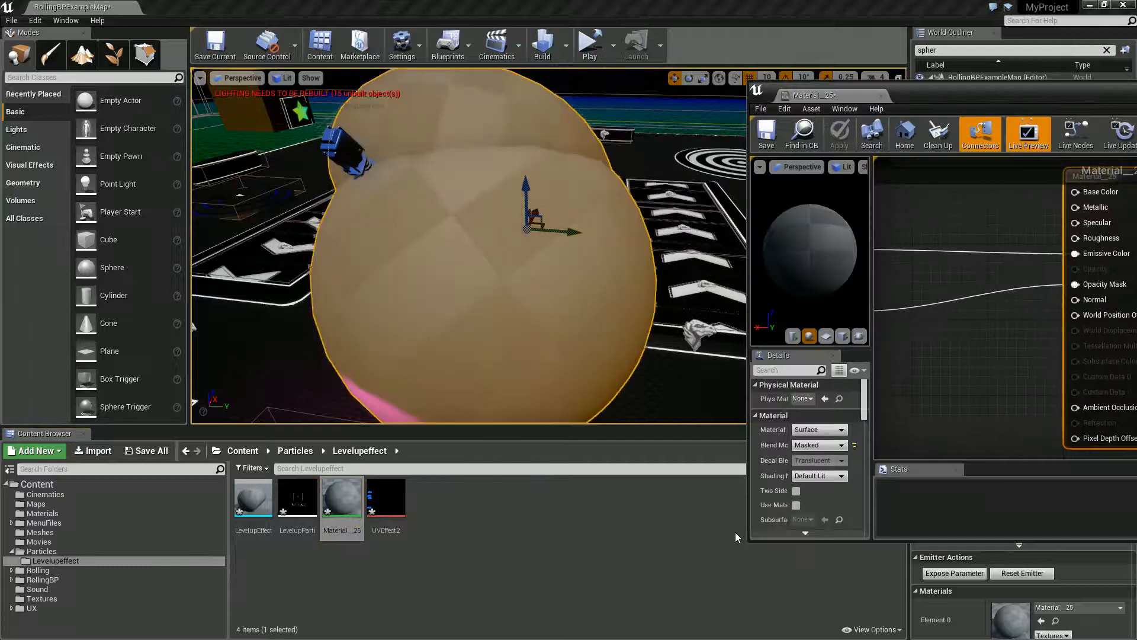
right_click_drag(970, 301, 1009, 340)
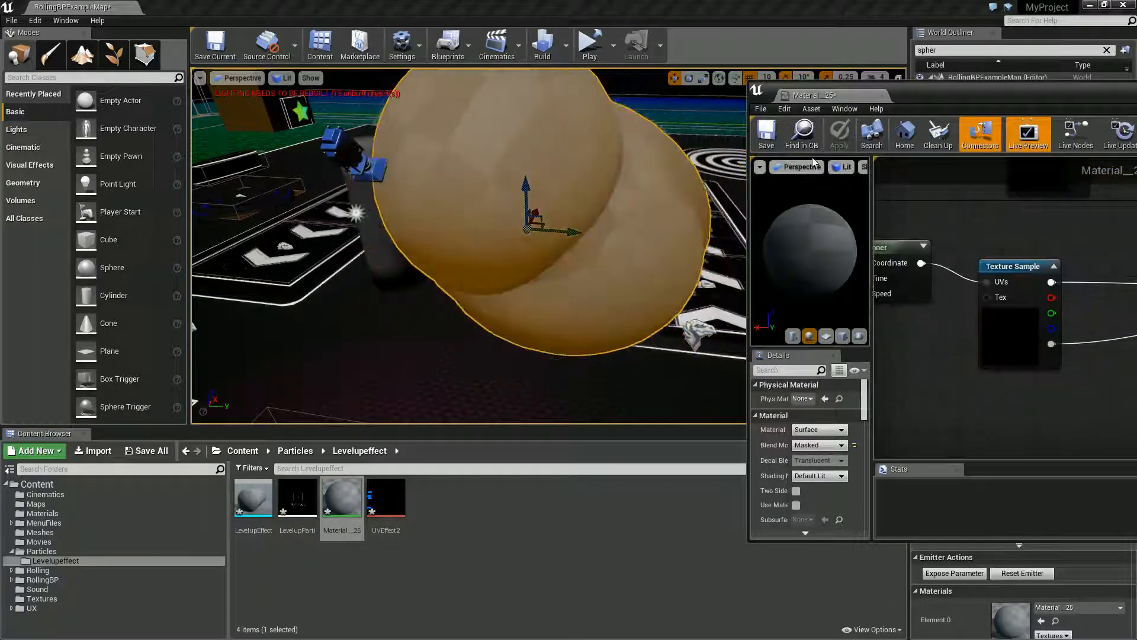
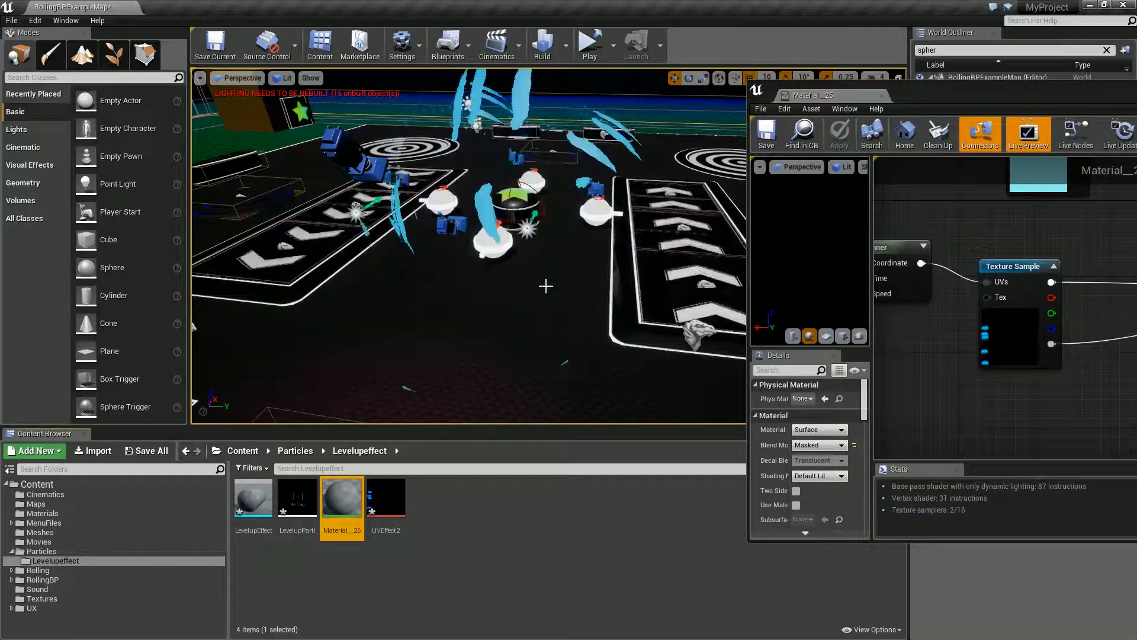
left_click_drag(915, 98, 897, 85)
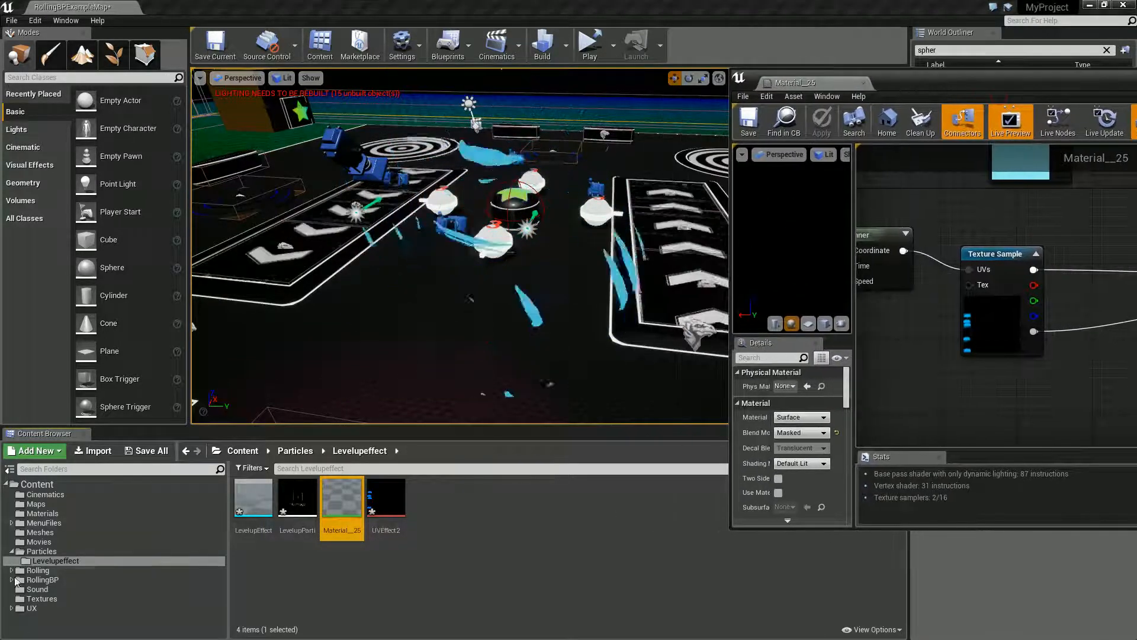
Open PhysicsBallBP from the RollingBP/Blueprints folder and show its 3D preview with the component list
left_click(56, 583)
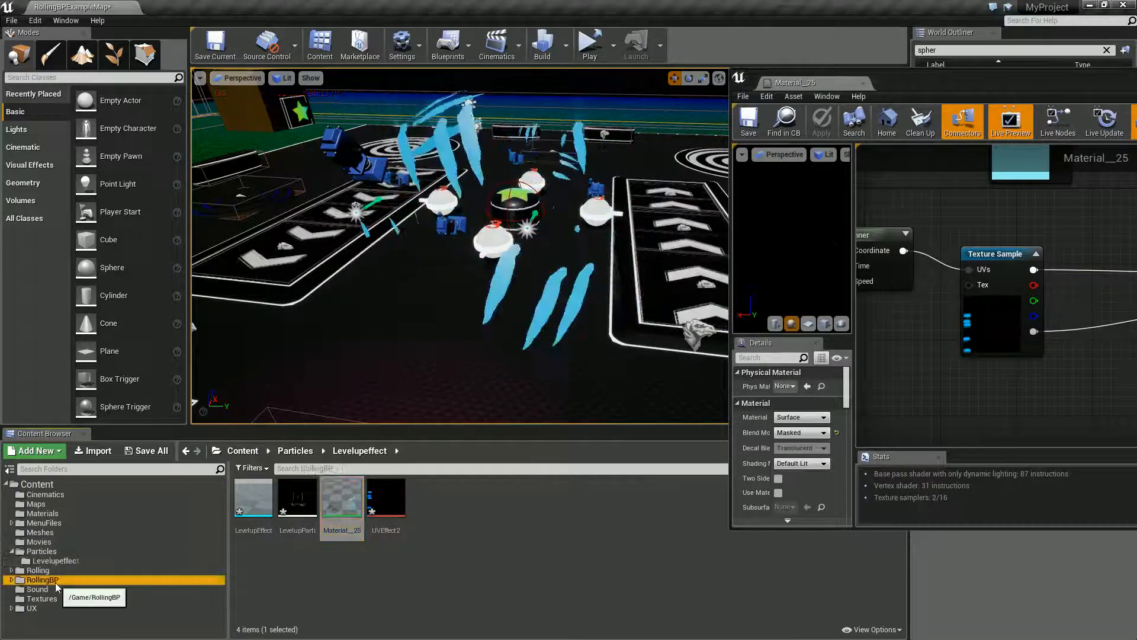
double_click(254, 496)
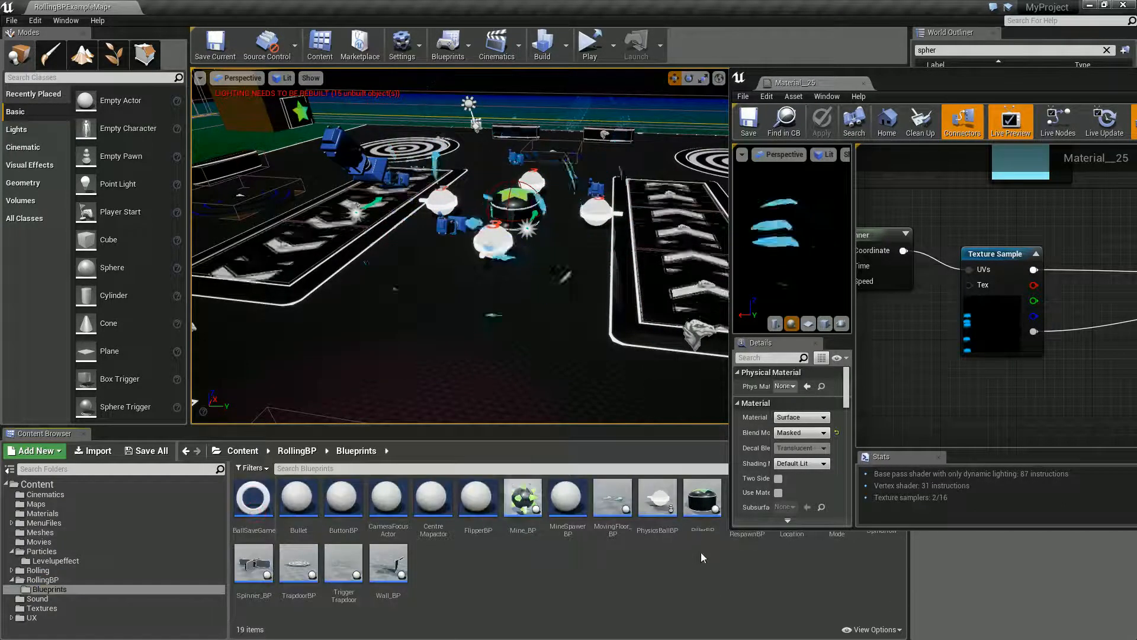
double_click(658, 496)
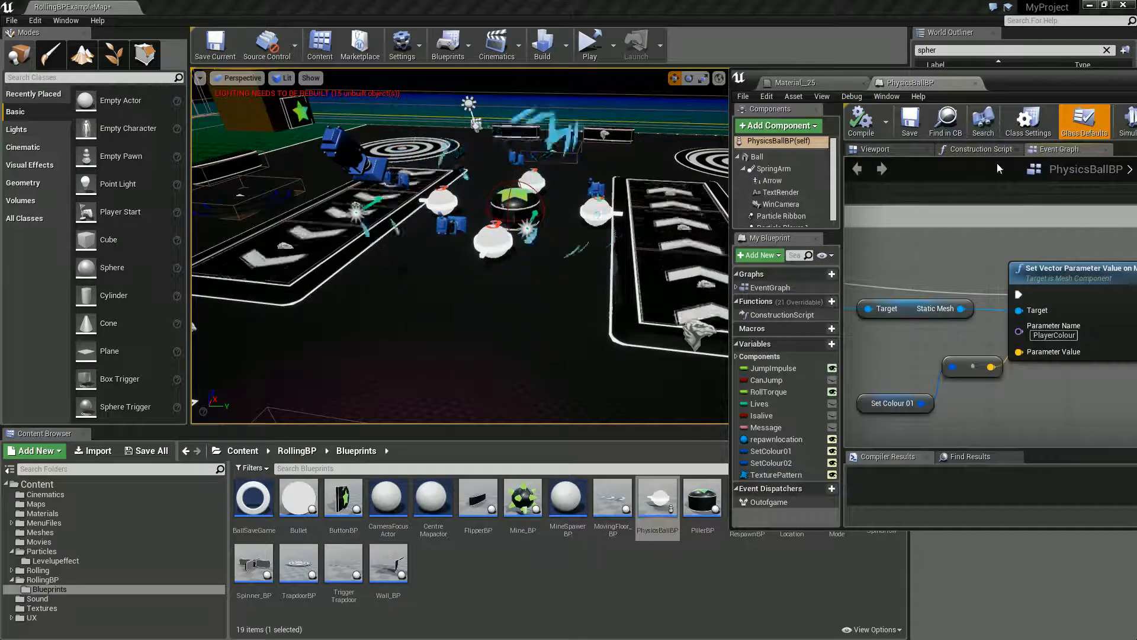
left_click_drag(910, 82, 549, 104)
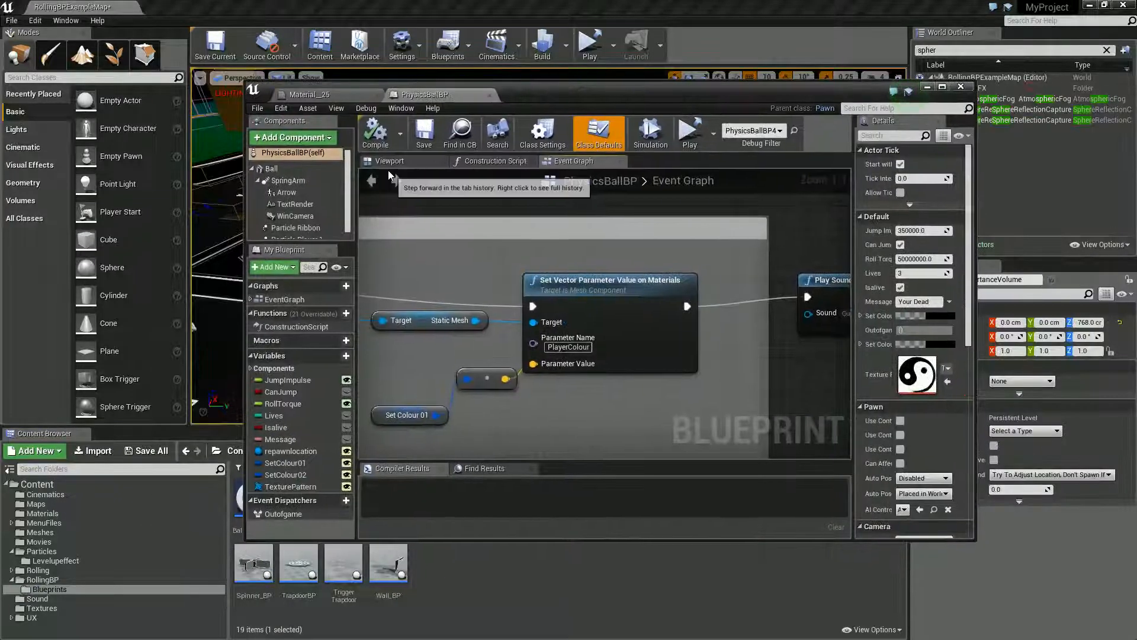
left_click(389, 160)
scroll(320, 202, "down", 1)
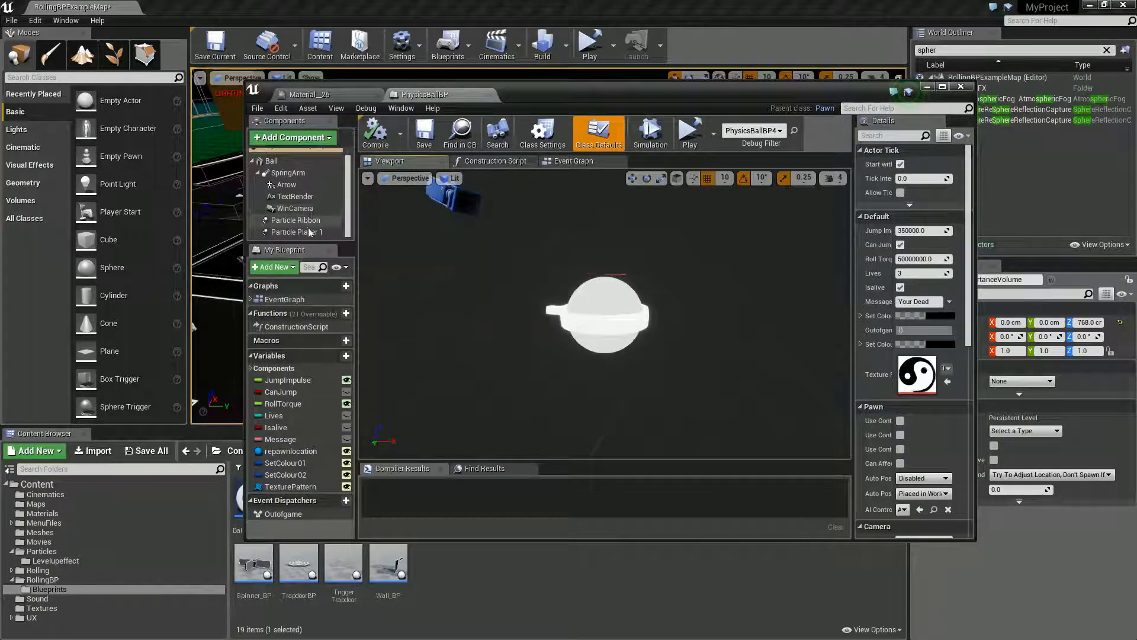
Add a Particle System component to PhysicsBallBP and name it LevelUp
scroll(331, 211, "up", 1)
left_click(285, 139)
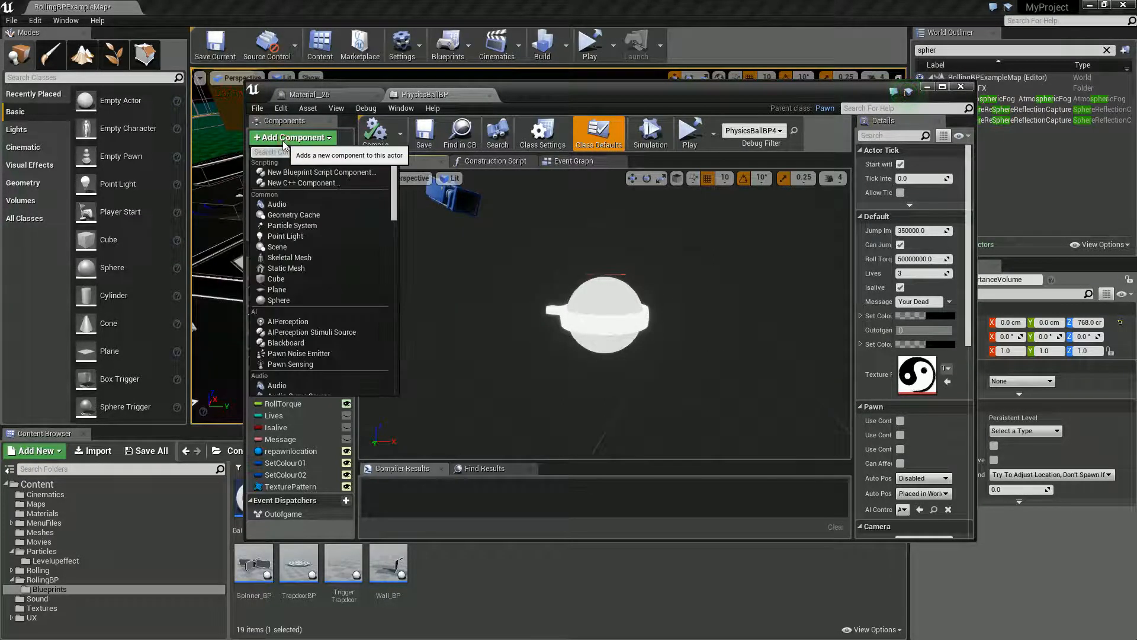
type("par")
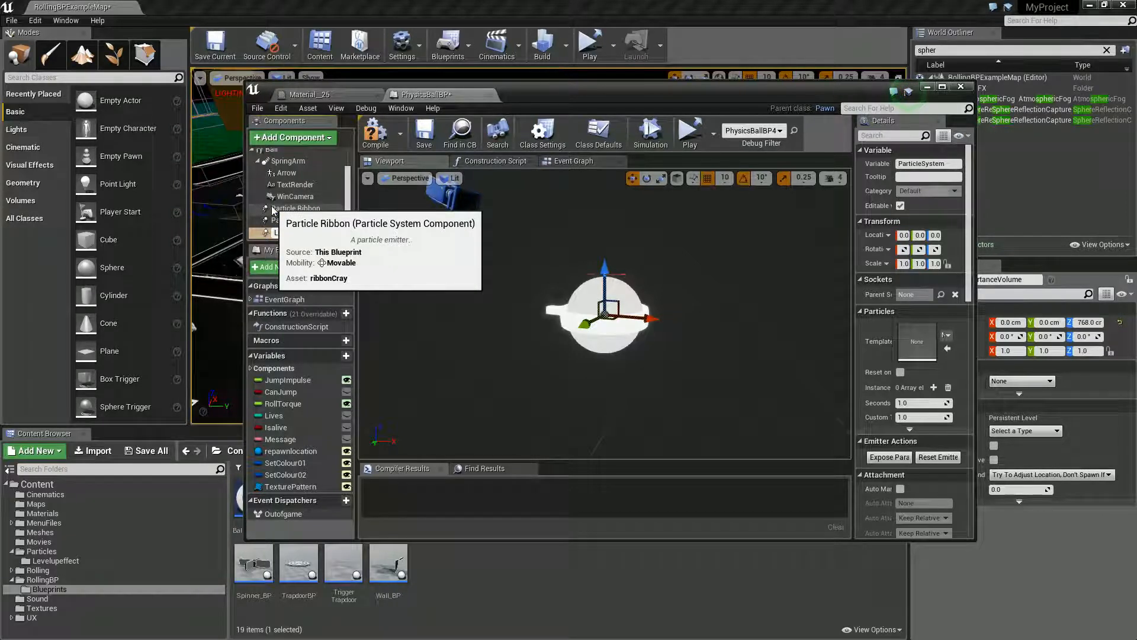
type("LevelUp")
key("Return")
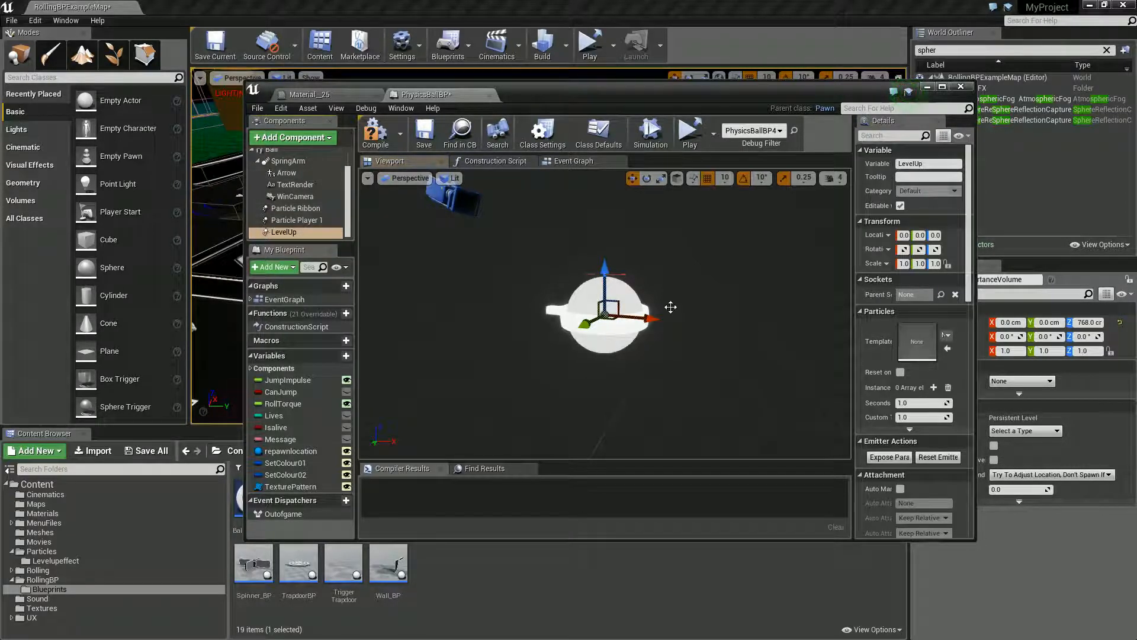
Maximize the blueprint editor and assign LevelupParti as the LevelUp component's particle template
left_click(942, 86)
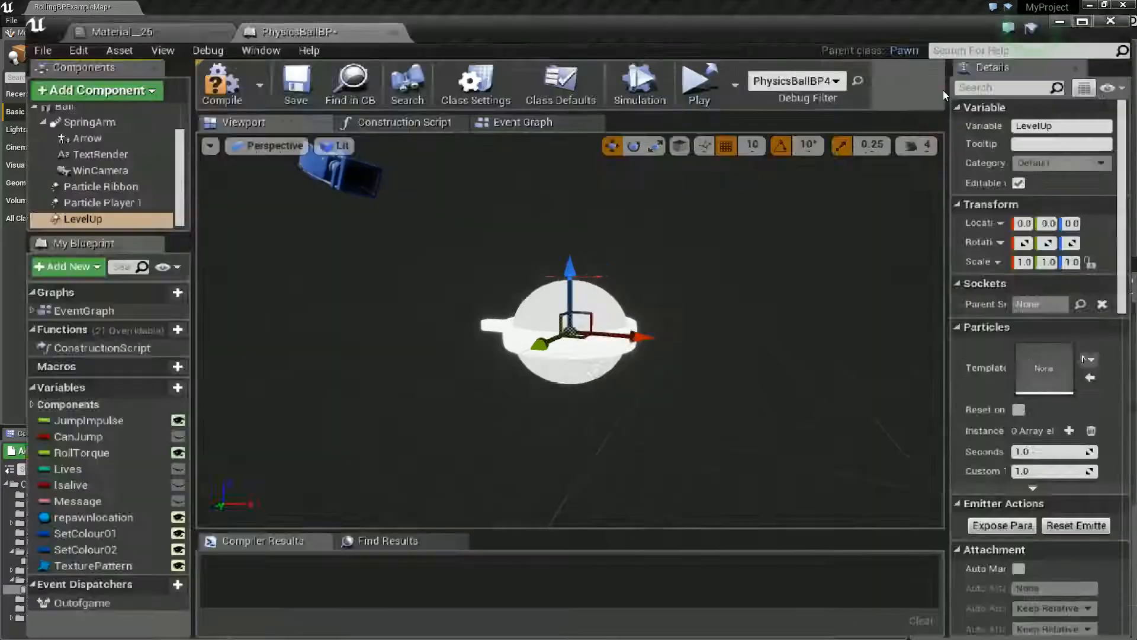
left_click(1086, 247)
type("leve")
key("Return")
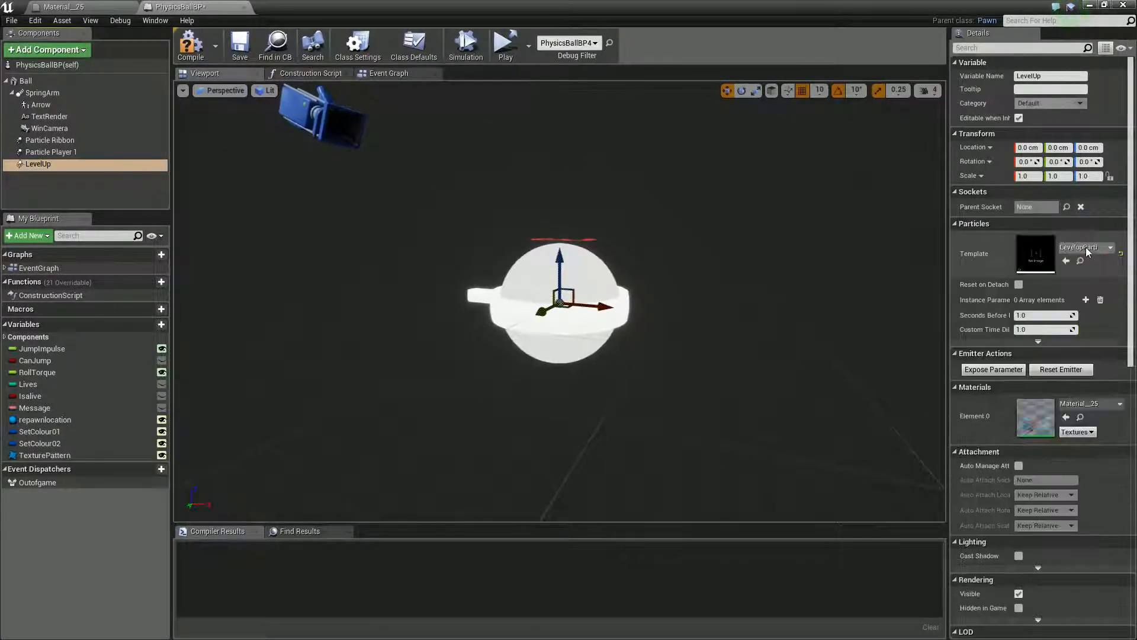
Scale the LevelUp component down to about 0.11 on X and 0.46 on Y and Z, checking it around the ball
scroll(635, 295, "down", 1)
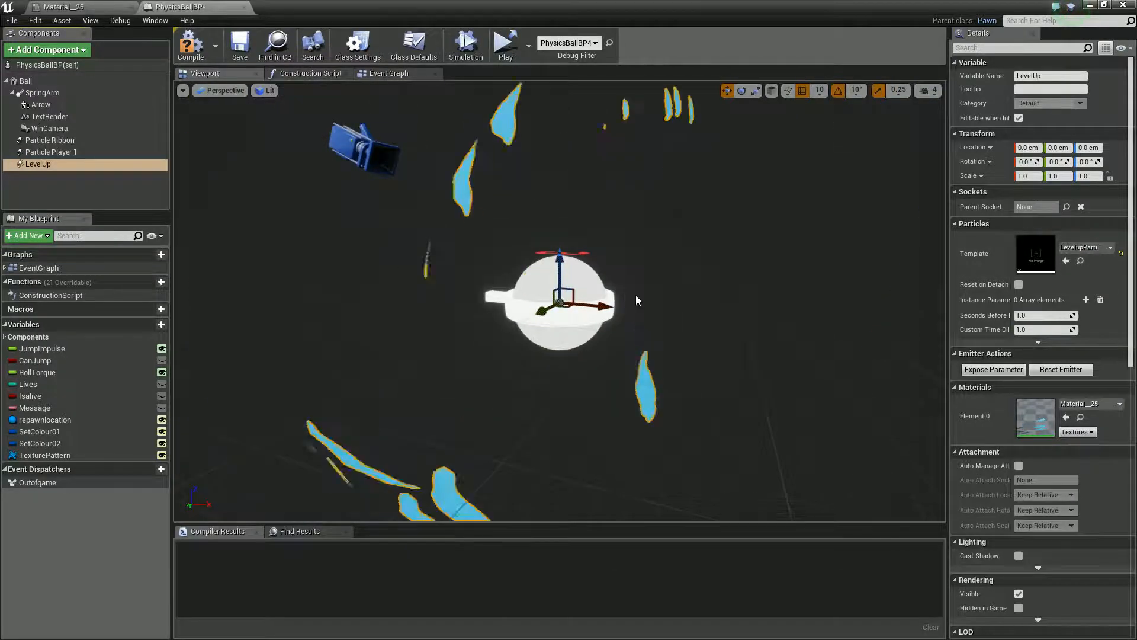
scroll(632, 300, "down", 1)
left_click(39, 166)
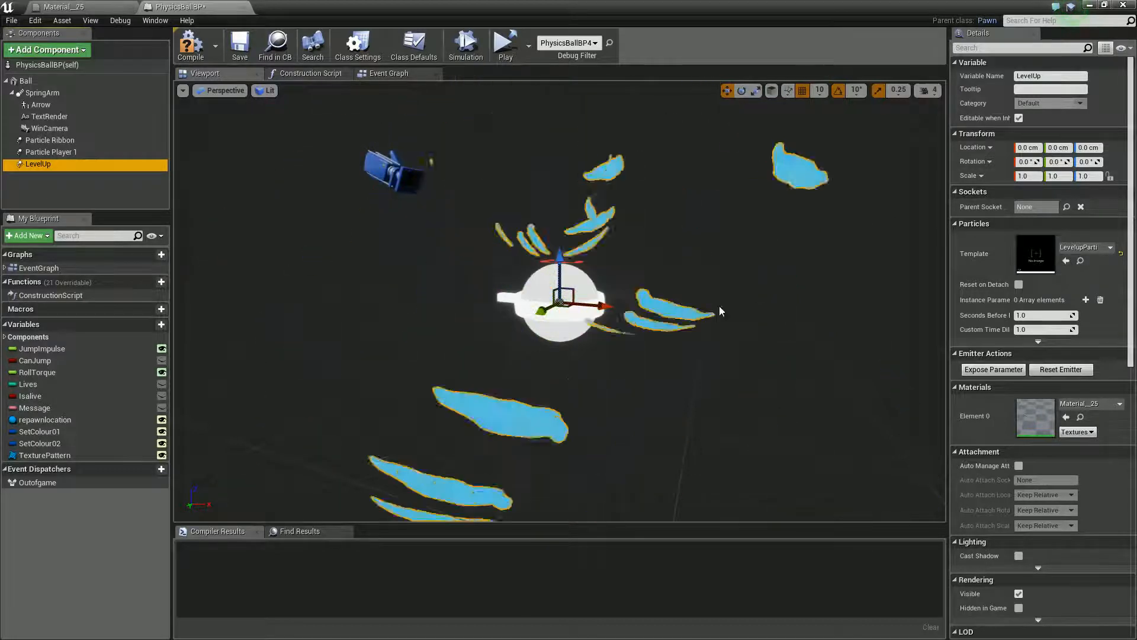
key("r")
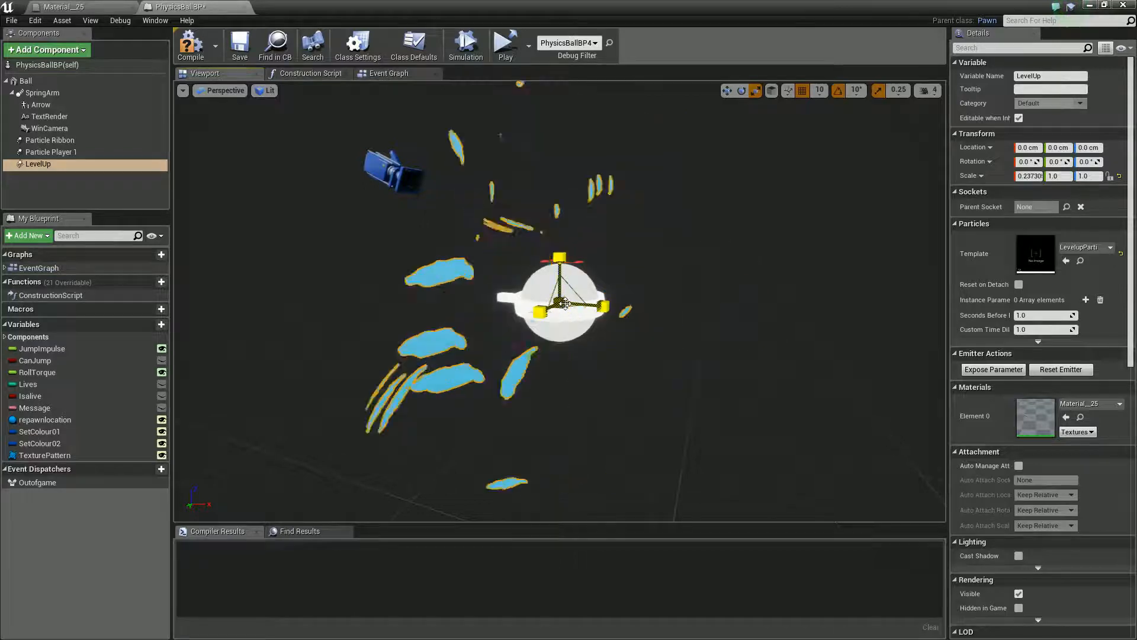
left_click_drag(566, 297, 550, 317)
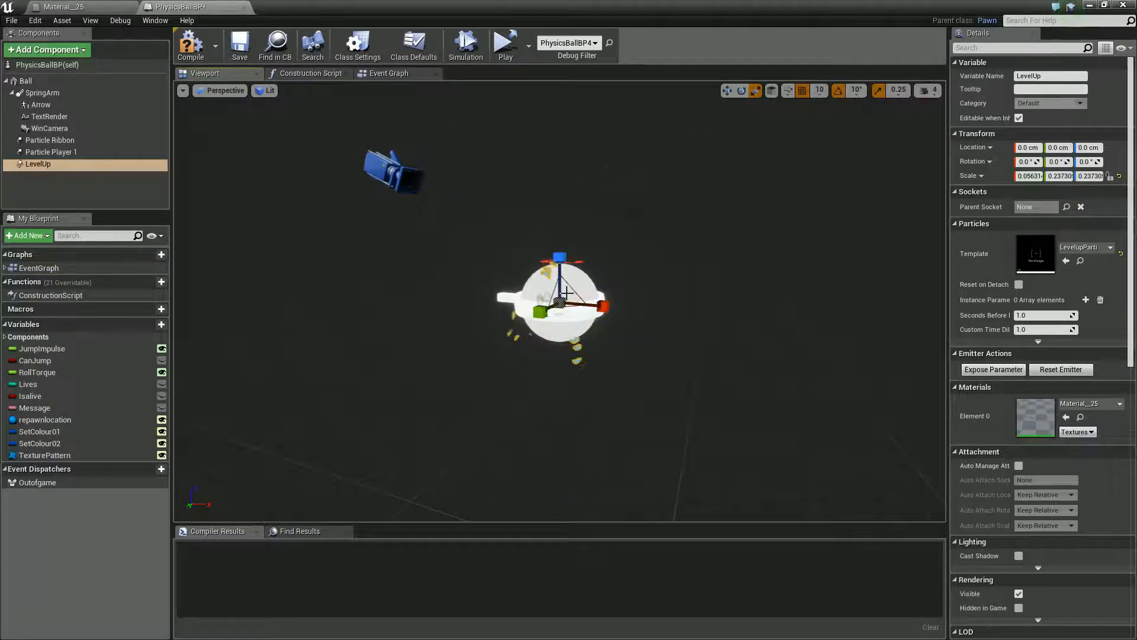
mouse_move(566, 293)
left_mouse_down()
mouse_move(586, 285)
mouse_move(571, 291)
left_mouse_up()
right_click_drag(610, 333, 780, 332)
key("a")
key("d")
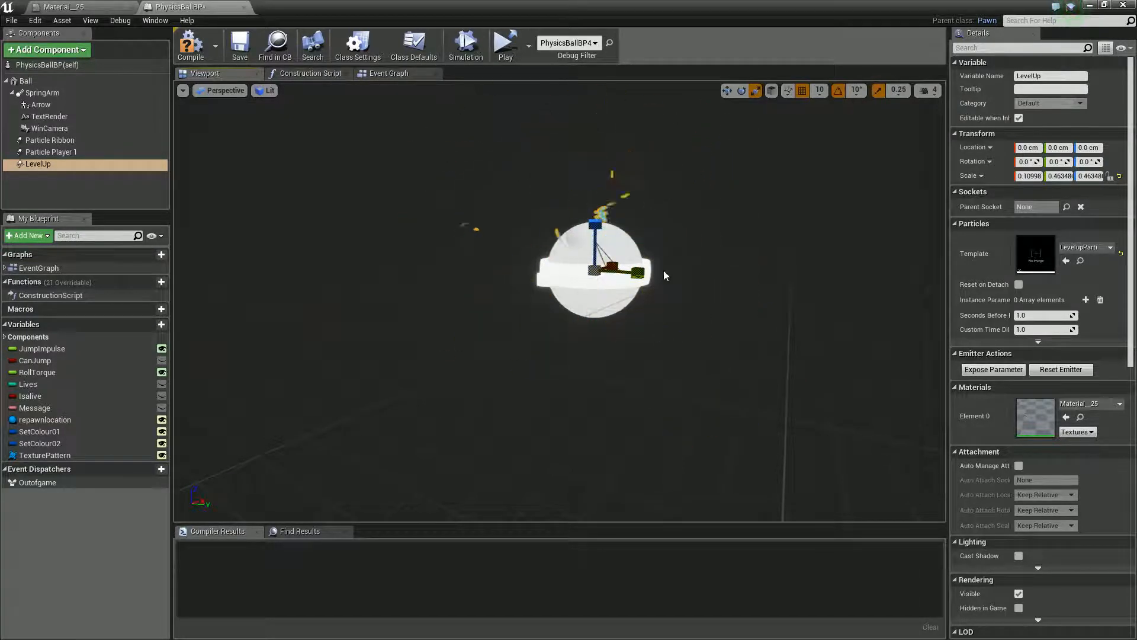
mouse_move(664, 331)
right_mouse_down()
mouse_move(683, 337)
mouse_move(713, 310)
mouse_move(664, 330)
right_mouse_up()
key("a")
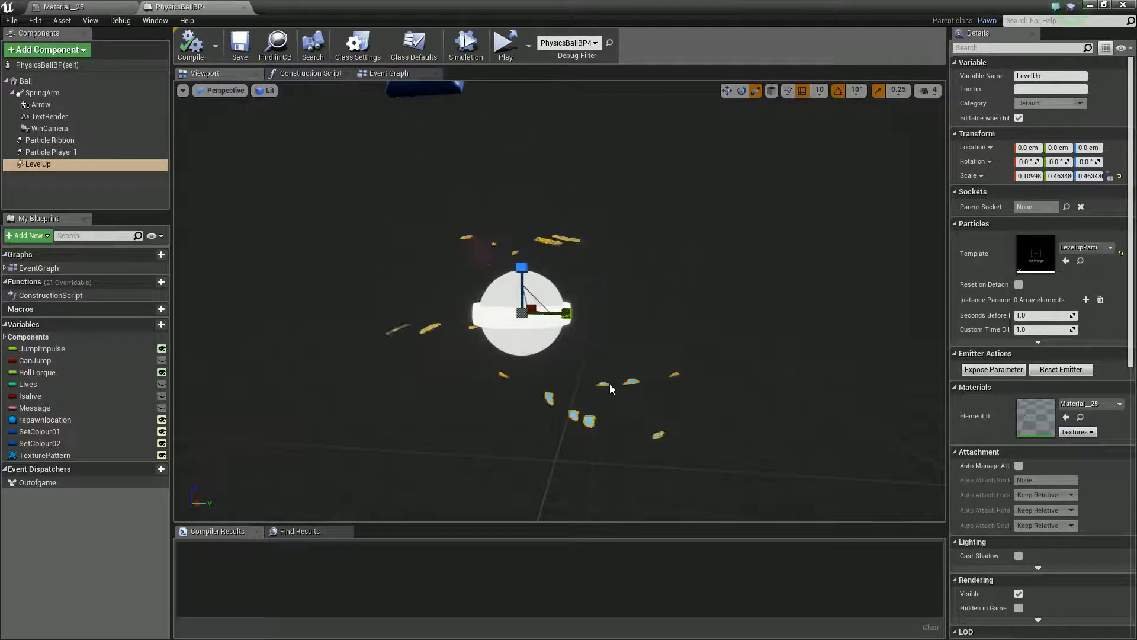
Turn off Visible in the LevelUp component's Rendering settings
double_click(44, 164)
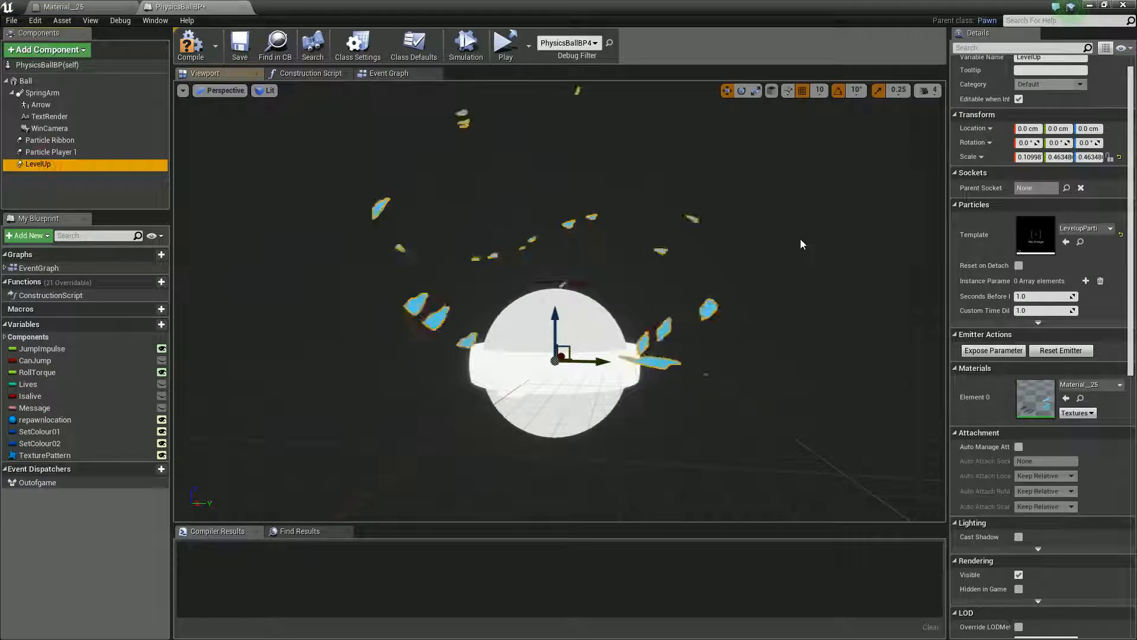
scroll(973, 328, "down", 5)
scroll(972, 387, "down", 2)
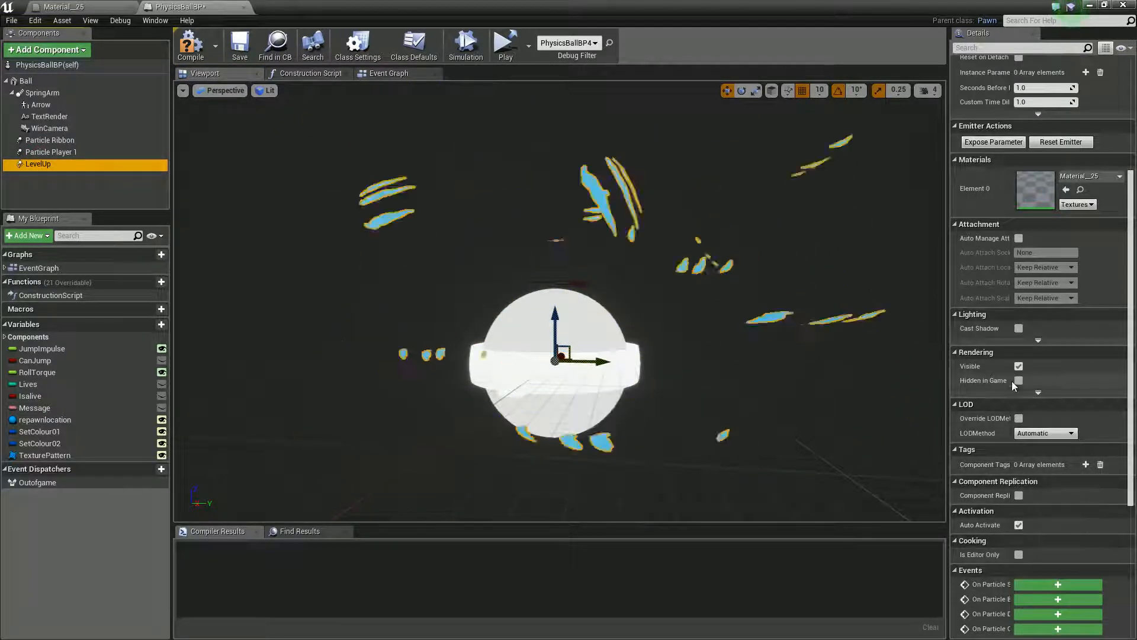
left_click(1019, 366)
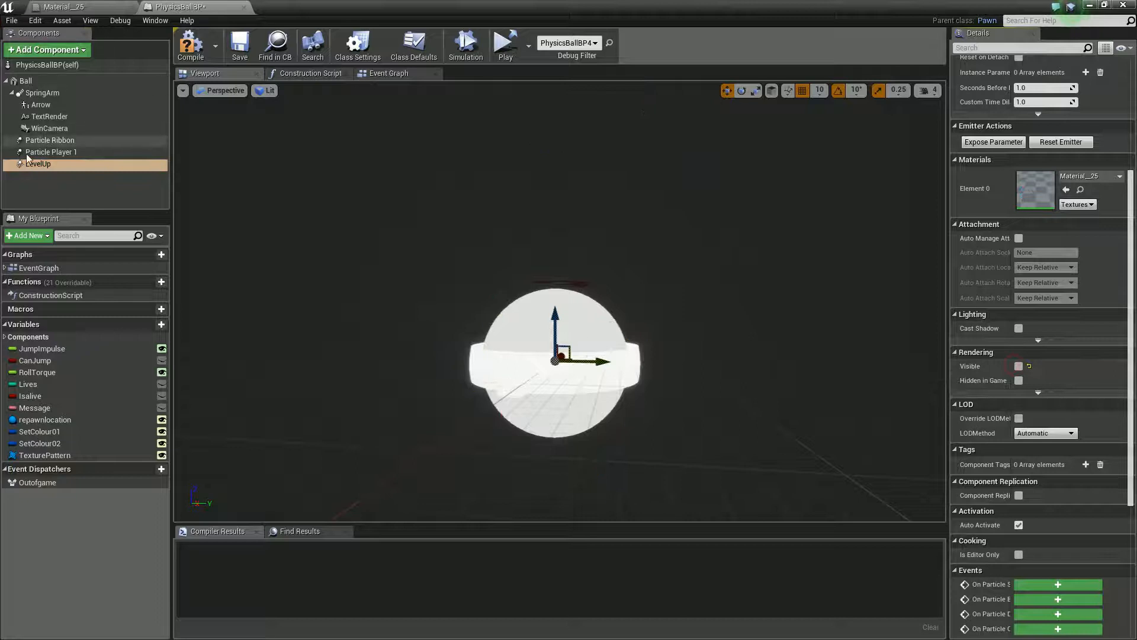
left_click(45, 50)
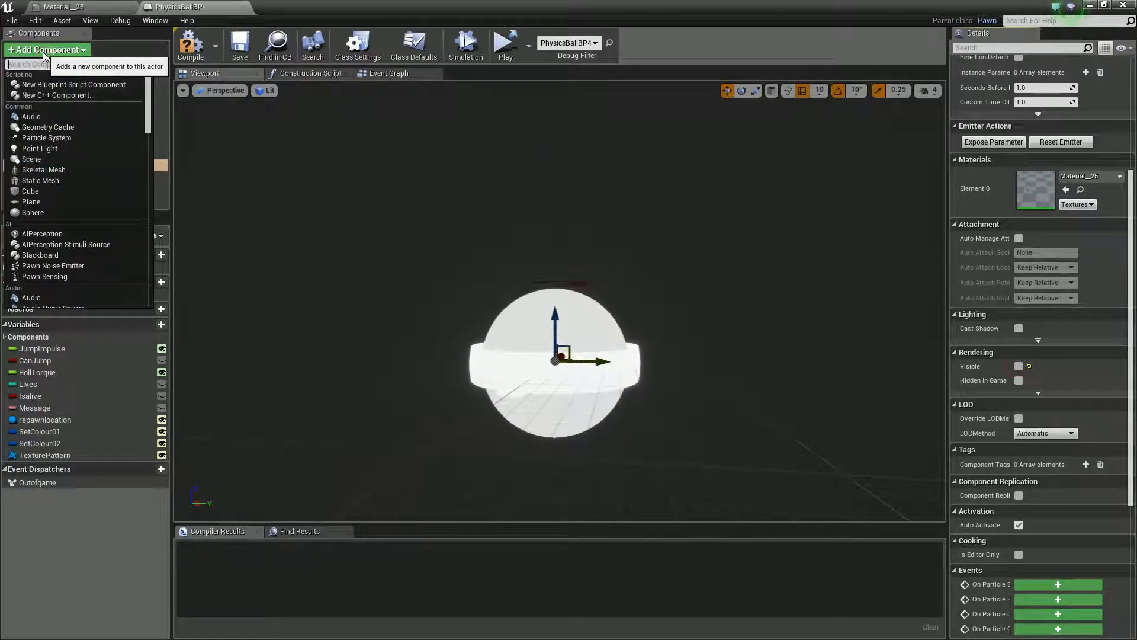
type("sta")
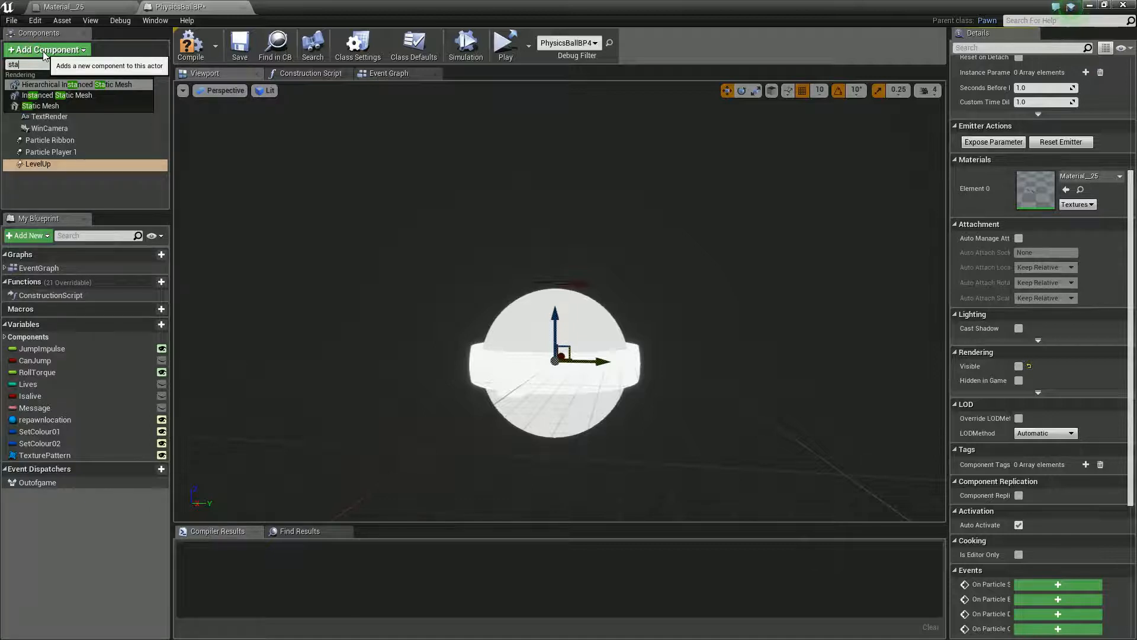
left_click(42, 106)
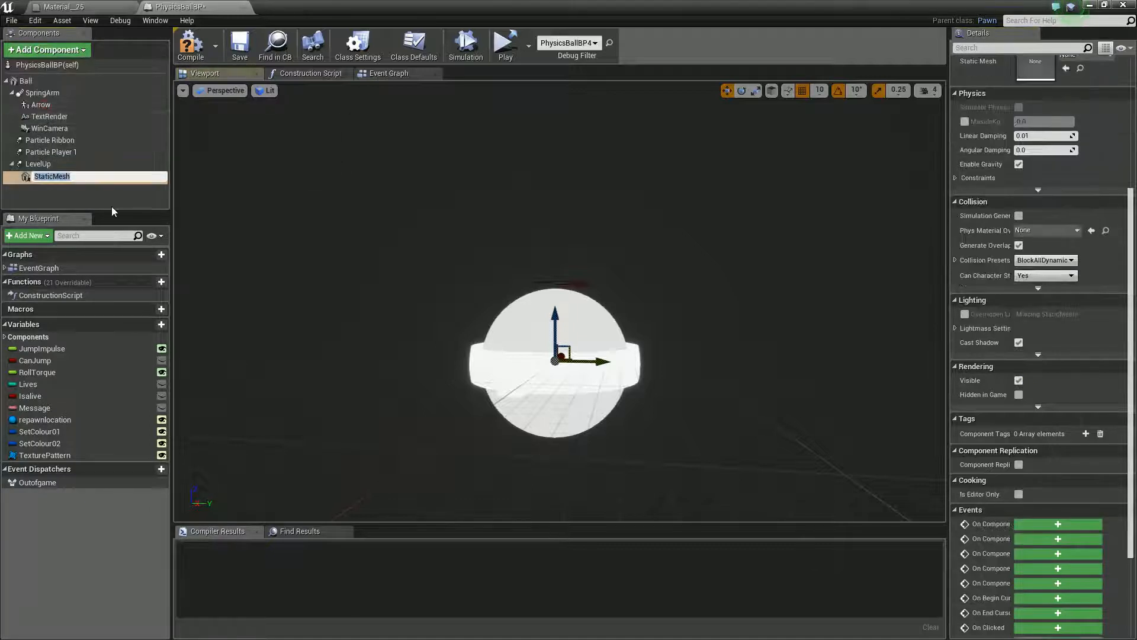
left_click(57, 193)
left_click(55, 180)
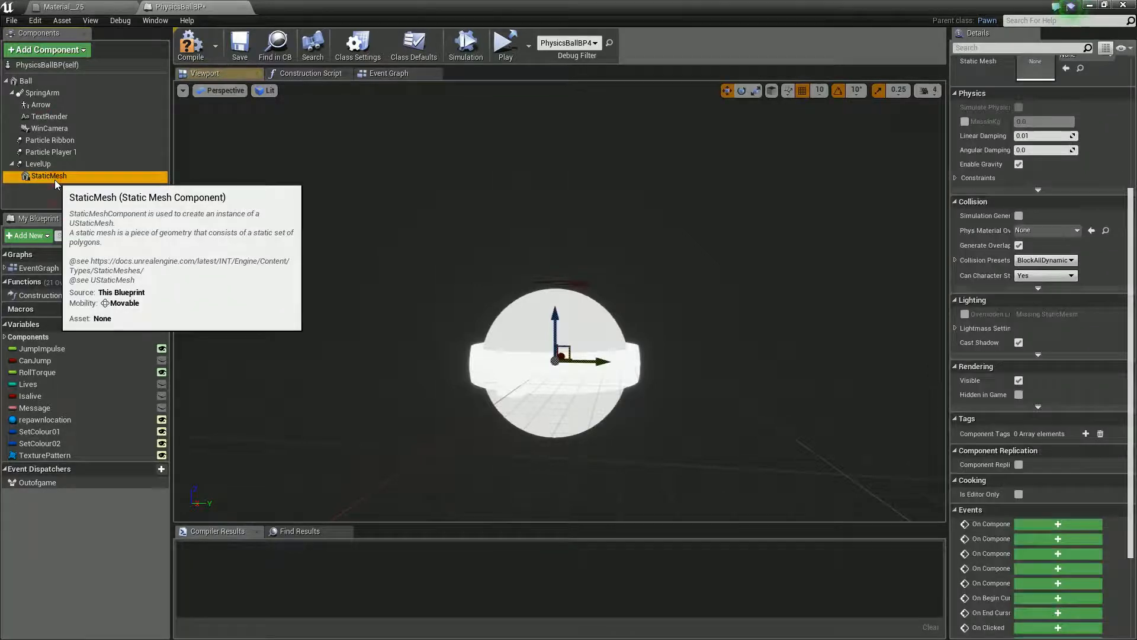
key("Delete")
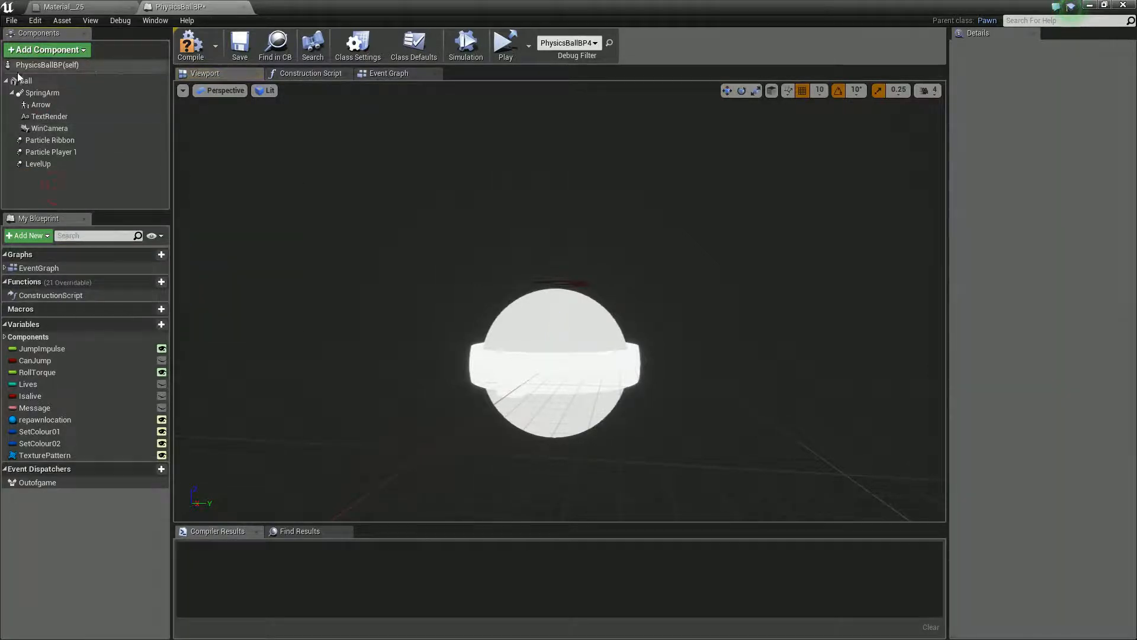
Add a Static Mesh component directly under the Ball component, keeping the default name StaticMesh
left_click(21, 80)
left_click(39, 51)
type("stat")
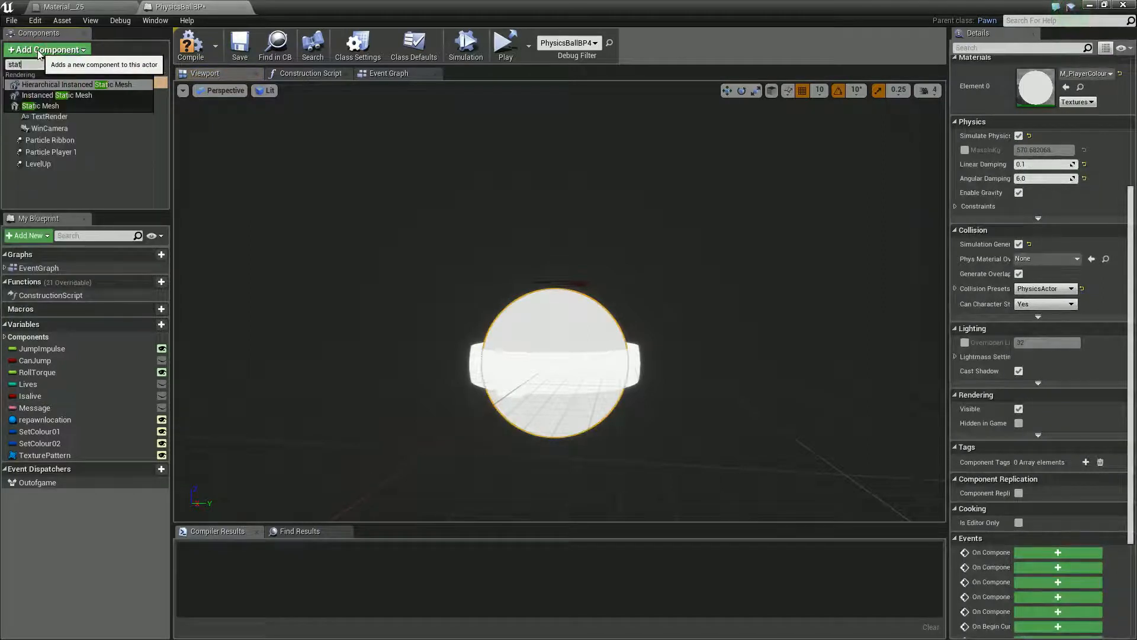
left_click(40, 105)
left_click(62, 198)
left_click(52, 179)
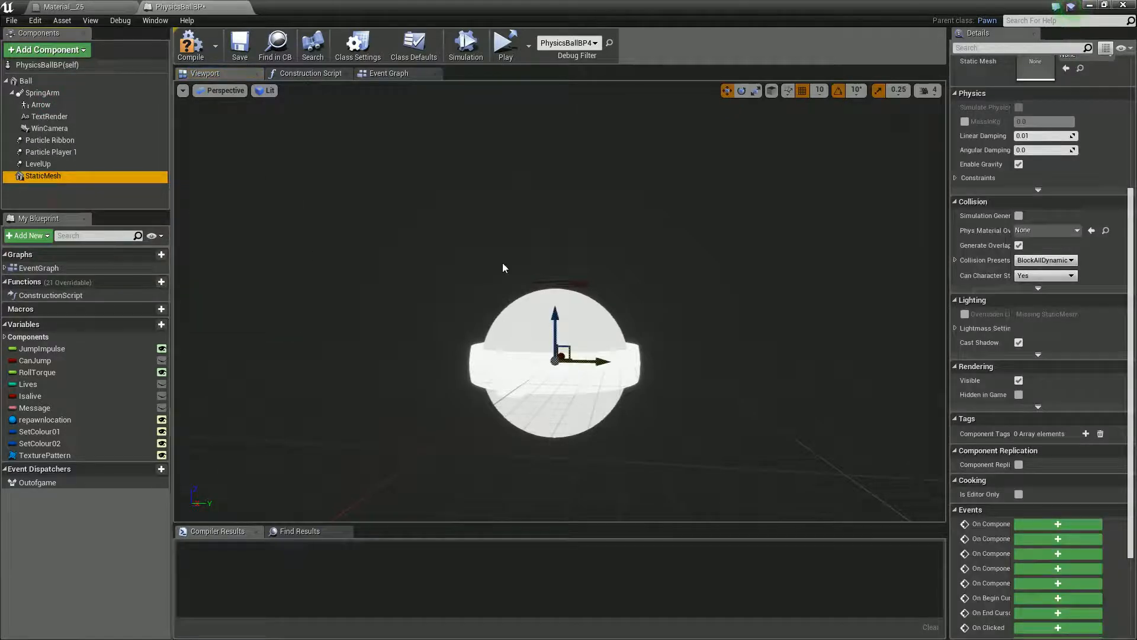
Assign the LevelupEffect mesh to the new StaticMesh component
scroll(986, 281, "up", 5)
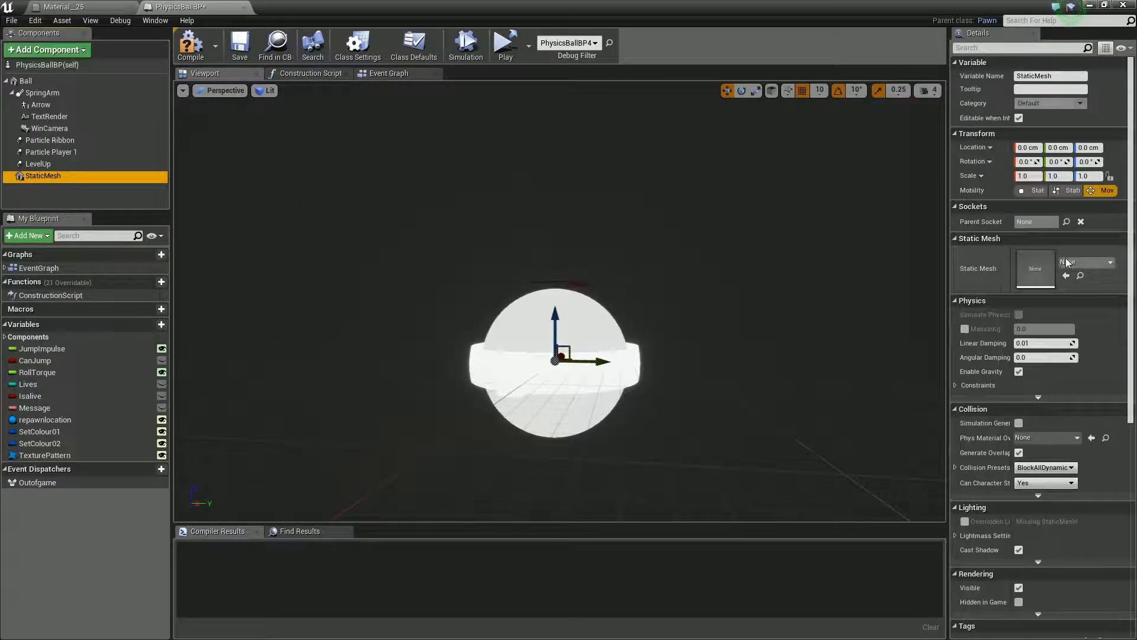
left_click(1057, 262)
type("level")
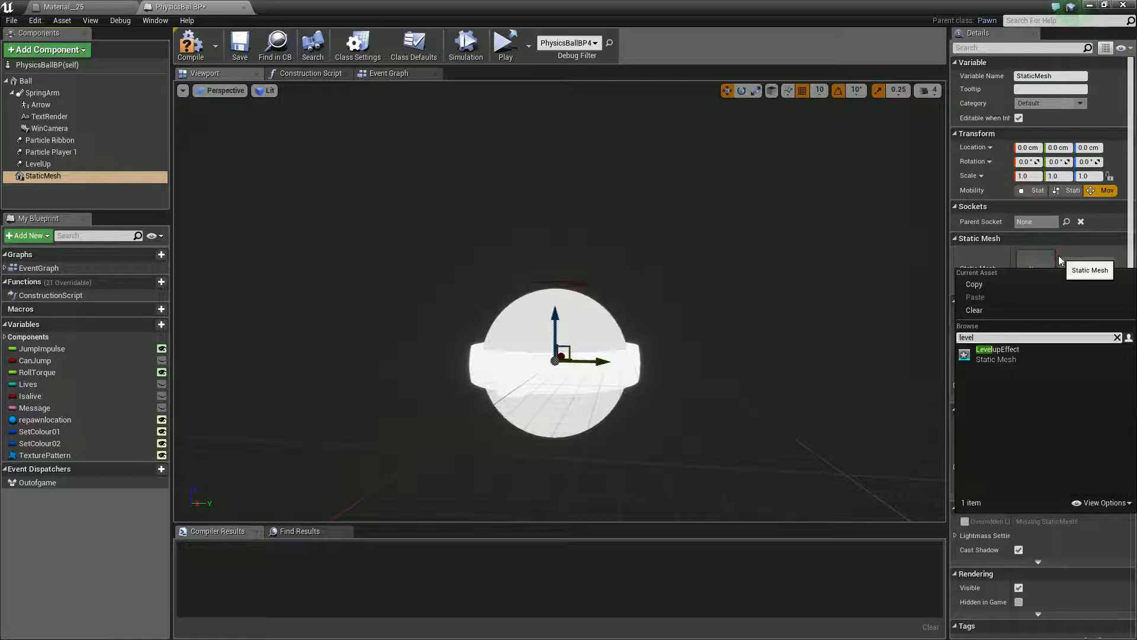
key("Return")
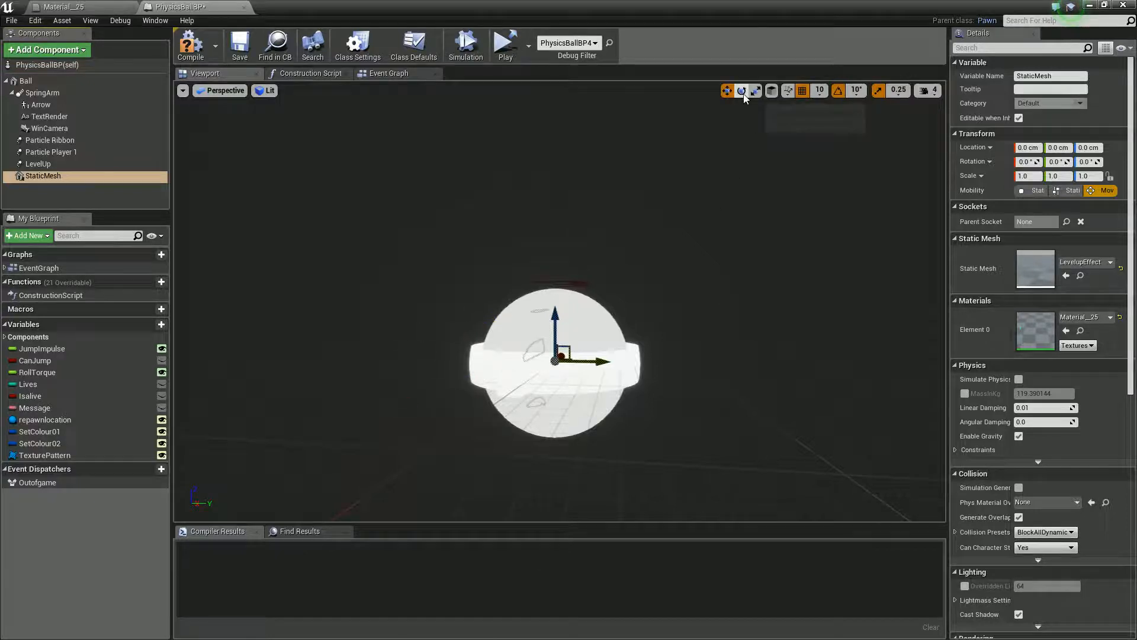
Rotate the StaticMesh component 90° on X and scale it uniformly to about 1.77
key("e")
left_click_drag(584, 311, 607, 326)
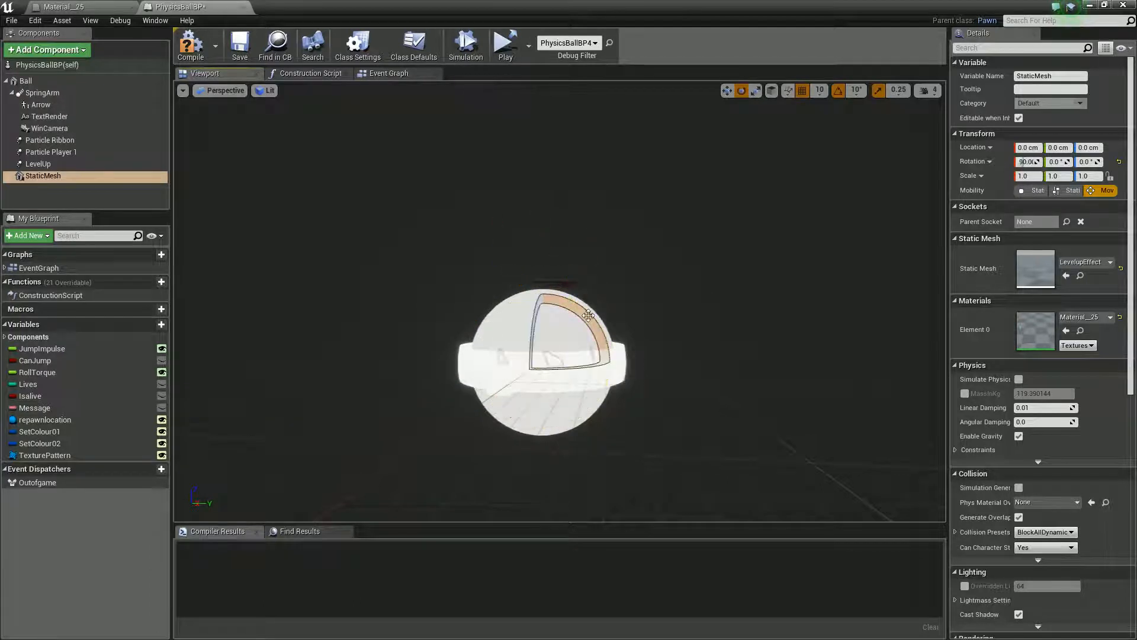
key("r")
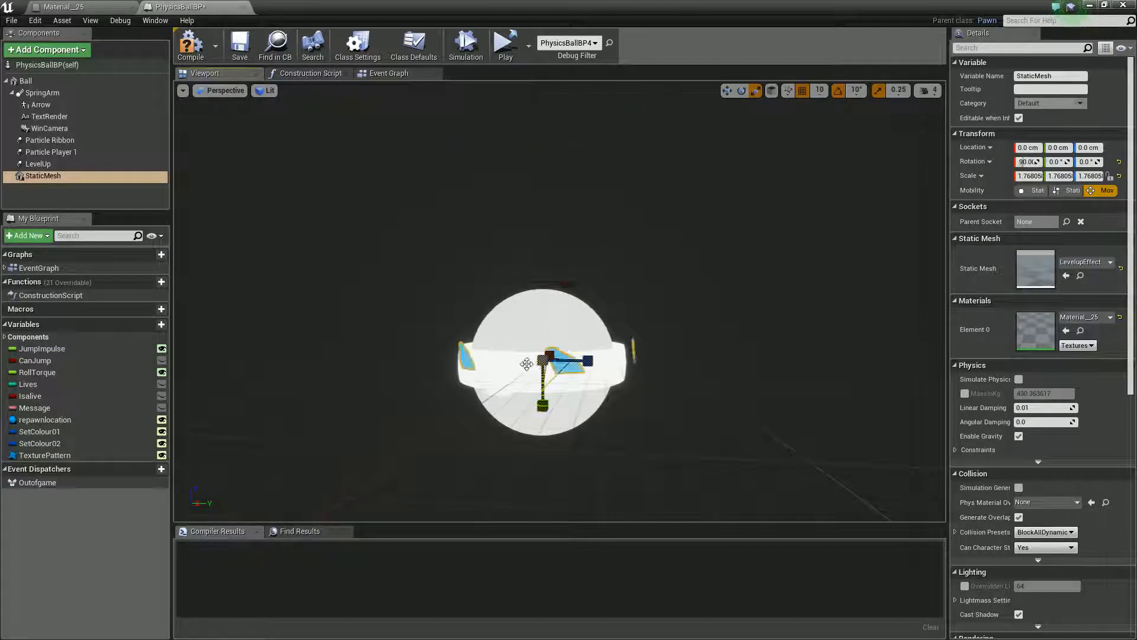
Lower the StaticMesh component to -60 cm on Z and check its placement beneath the ball
left_click_drag(544, 407, 551, 483)
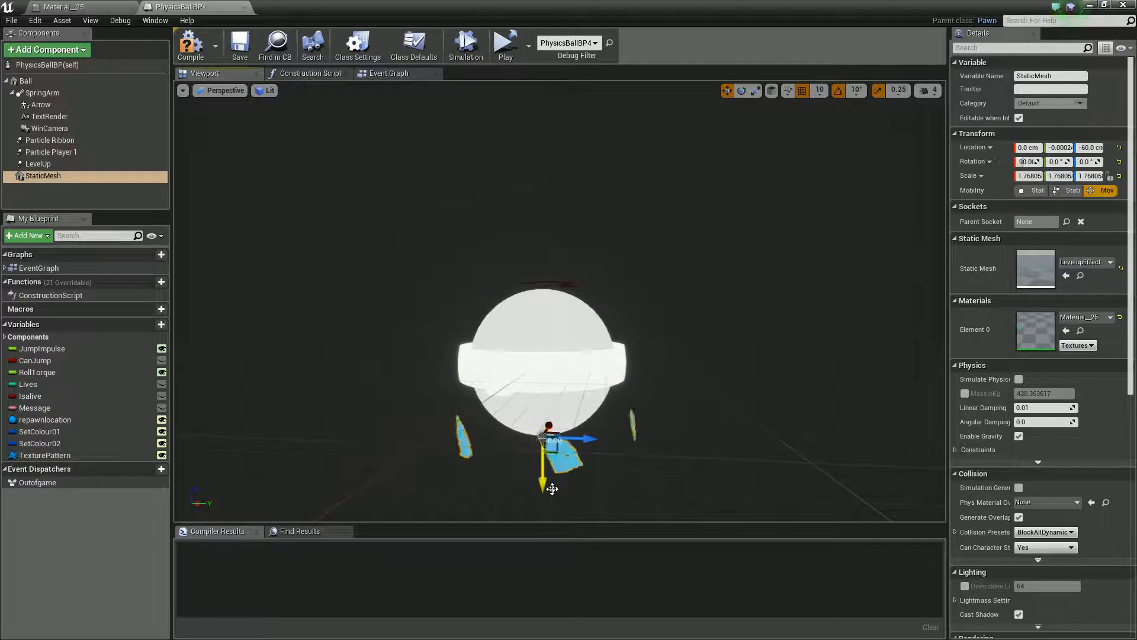
scroll(660, 439, "down", 6)
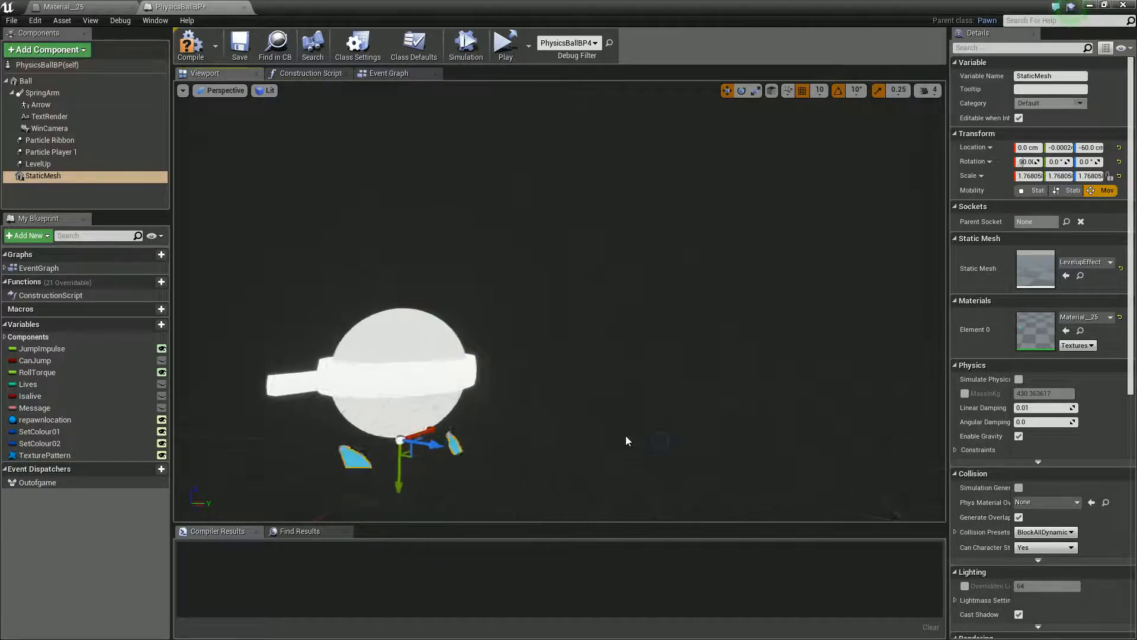
scroll(603, 438, "up", 4)
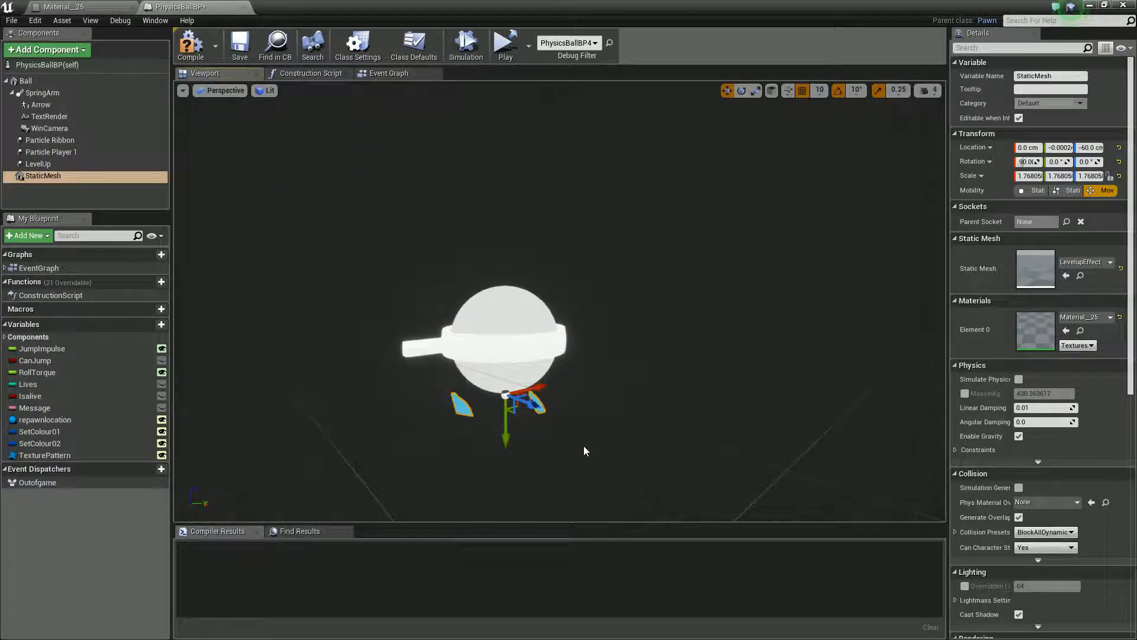
right_click_drag(582, 446, 592, 525)
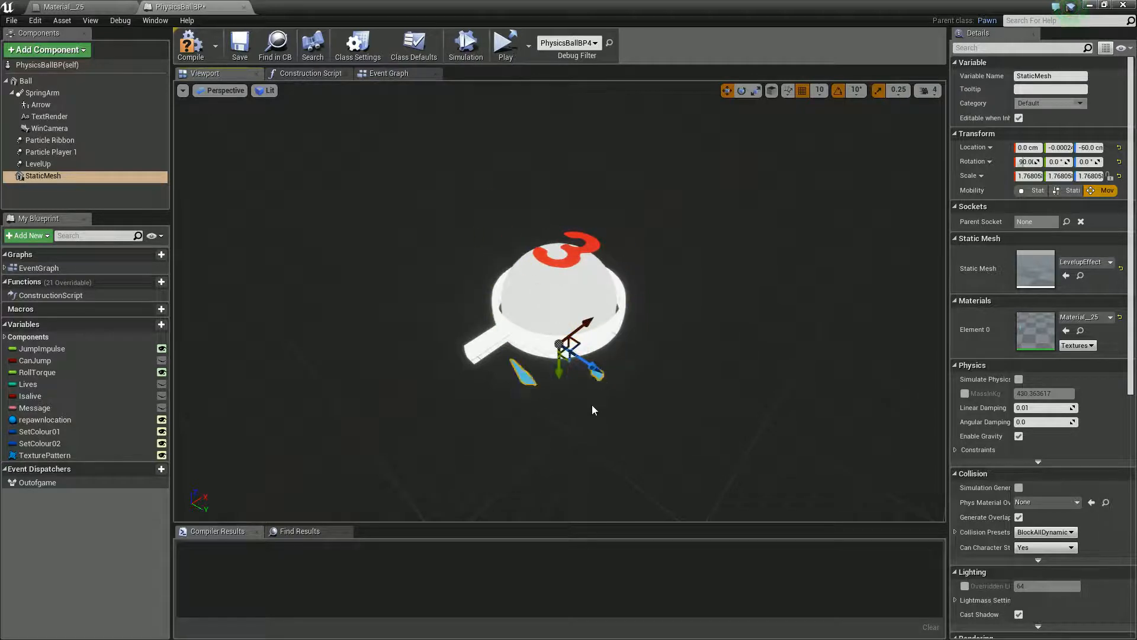
Stretch the StaticMesh component along Y to about 2.21, undoing the last scale change and reselecting the component
key("e")
key("r")
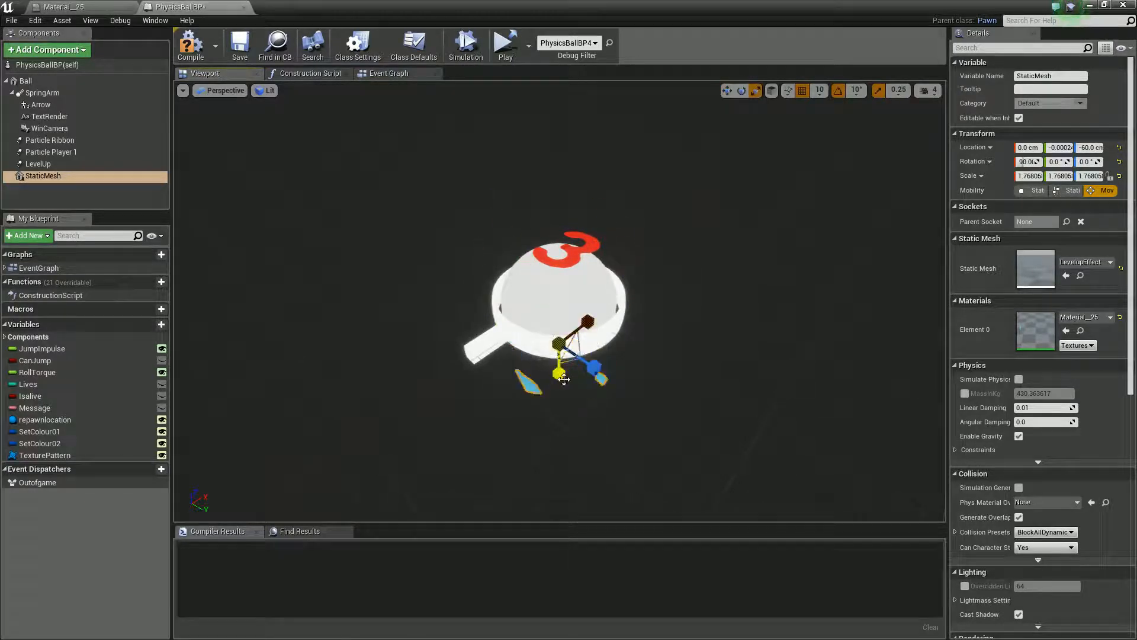
left_click_drag(560, 374, 566, 382)
key("ctrl+z")
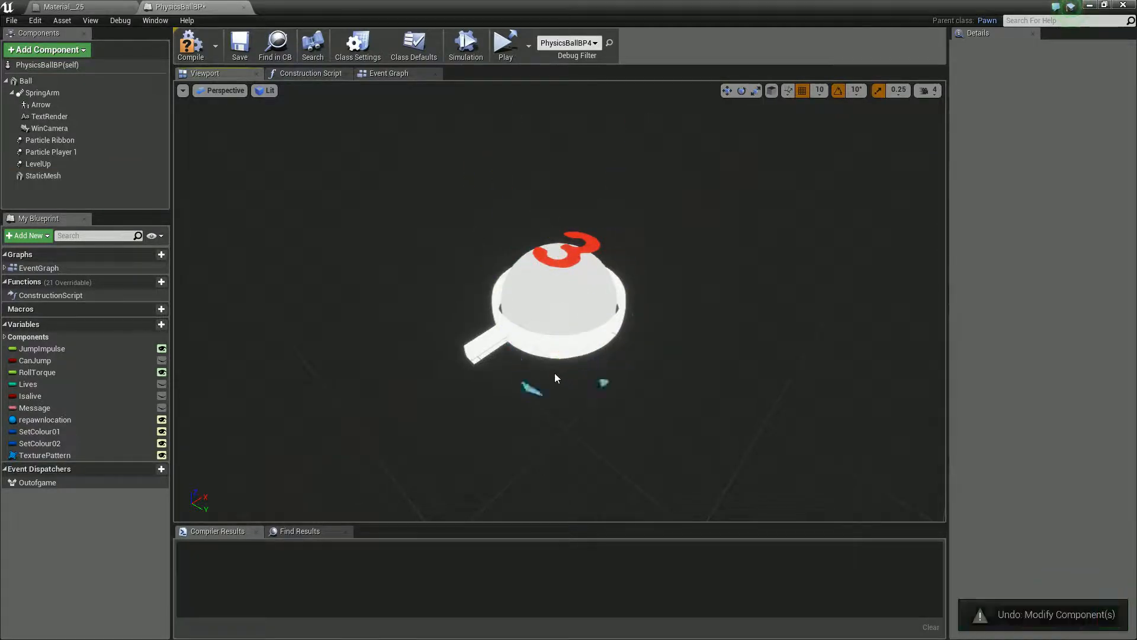
left_click(66, 176)
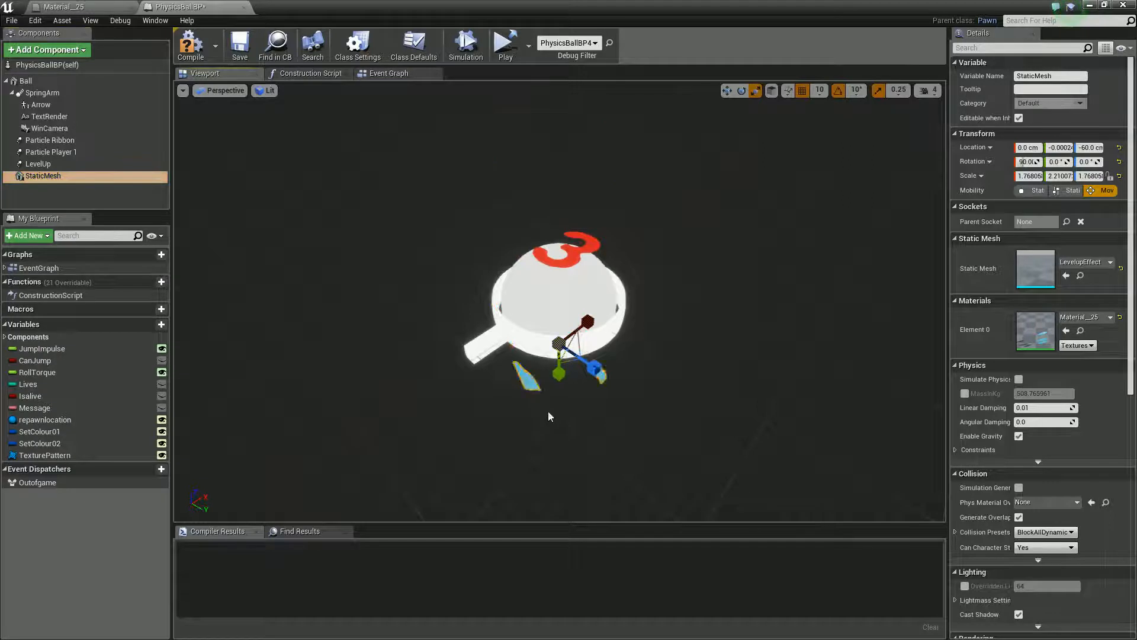
Examine the animated level-up mesh around the ball from several sides
key("w")
right_click_drag(557, 443, 559, 374)
key("s")
key("a")
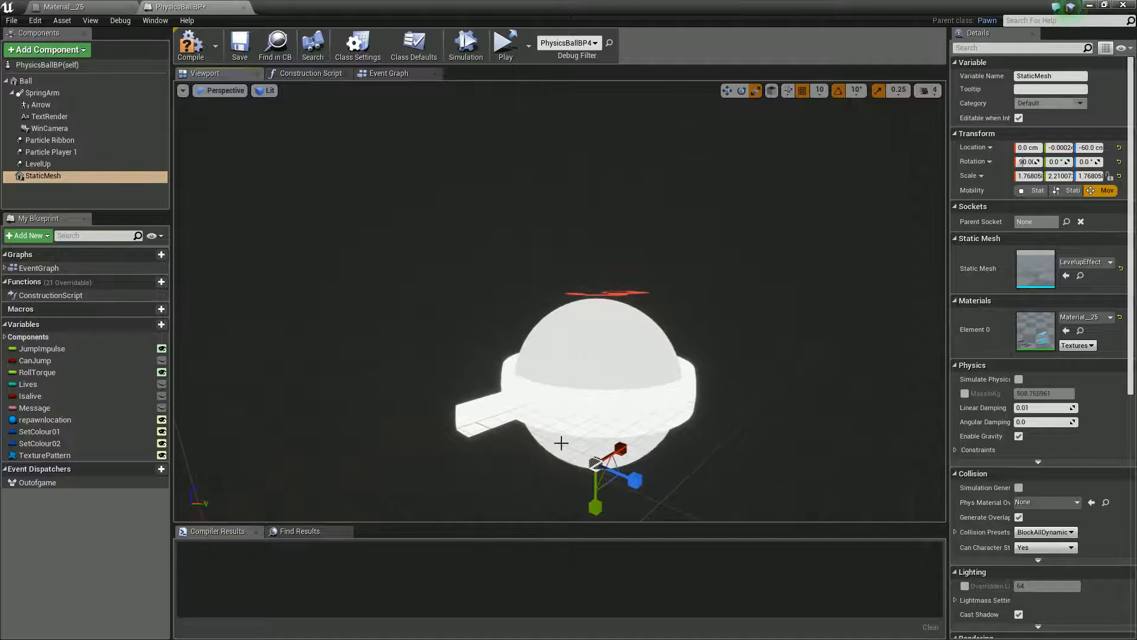
right_click_drag(561, 442, 571, 453)
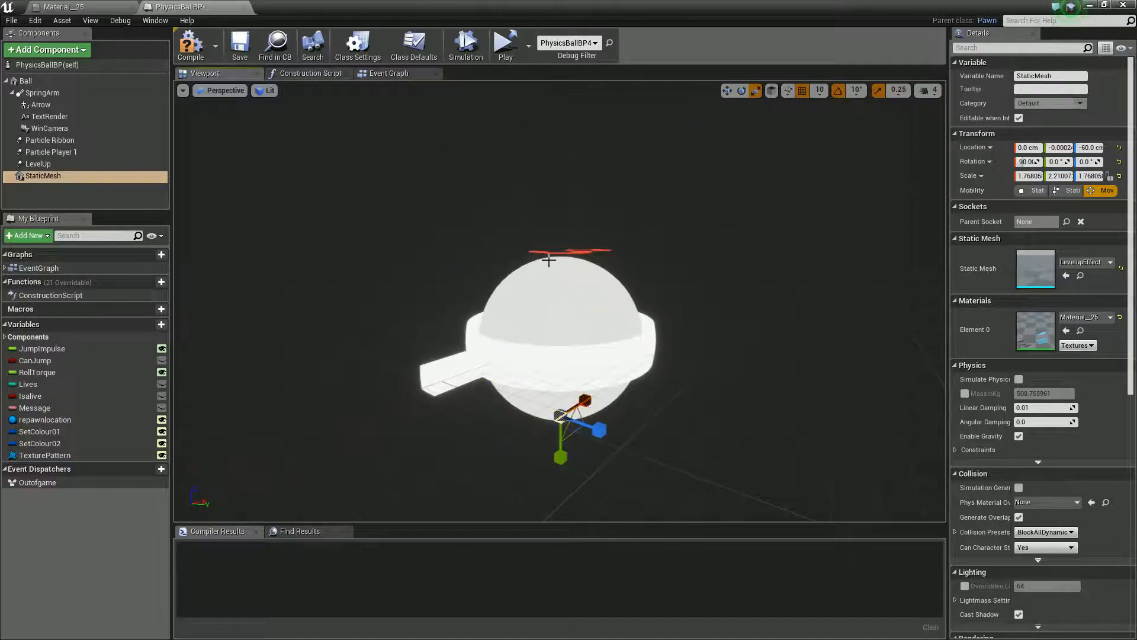
left_click(1, 95)
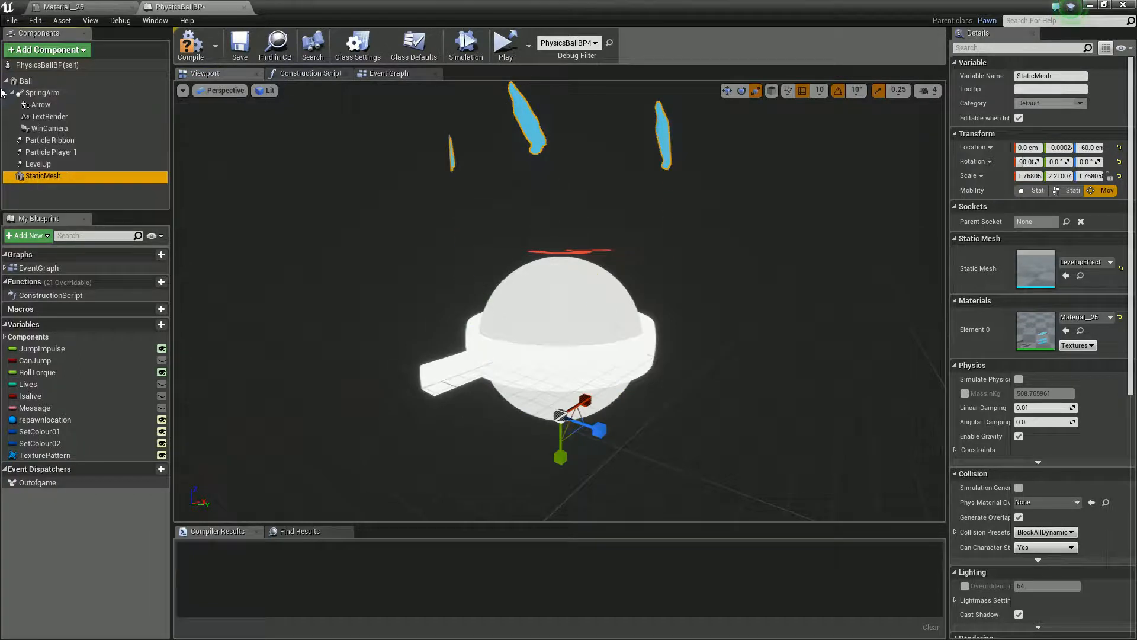
right_click_drag(283, 316, 563, 355)
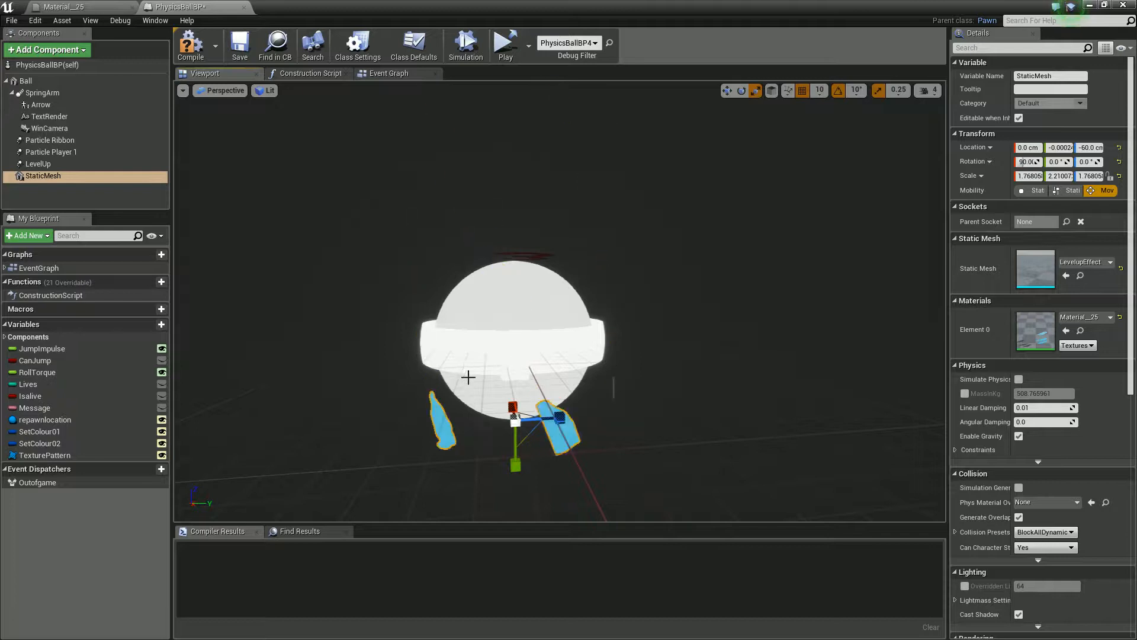
right_click_drag(605, 363, 464, 354)
key("d")
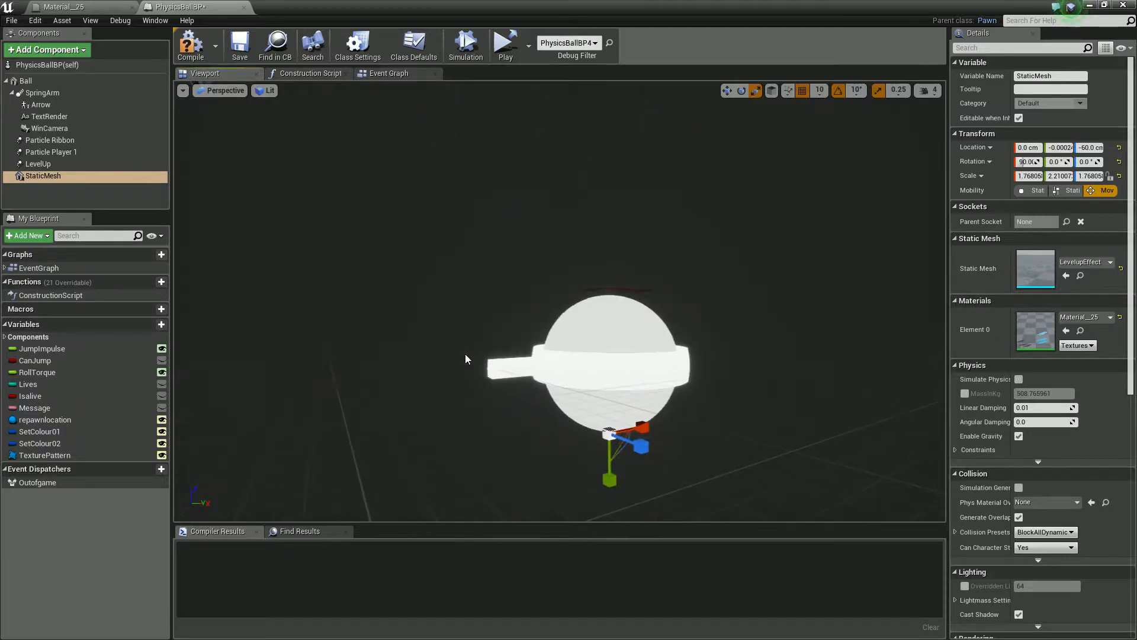